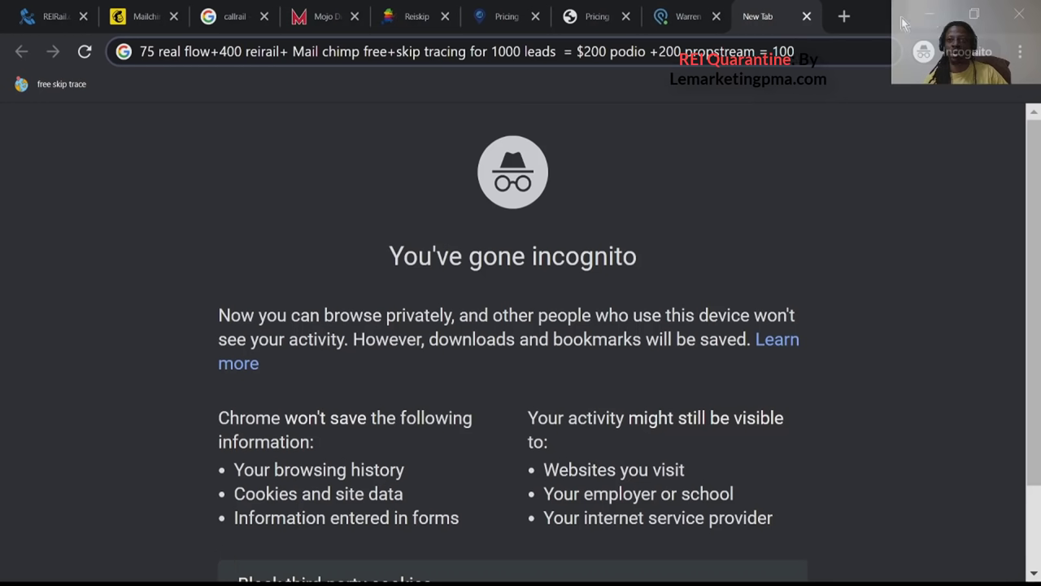
Restore the browser window to full screen and highlight the whole cost tally note.
left_click_drag(882, 24, 535, 23)
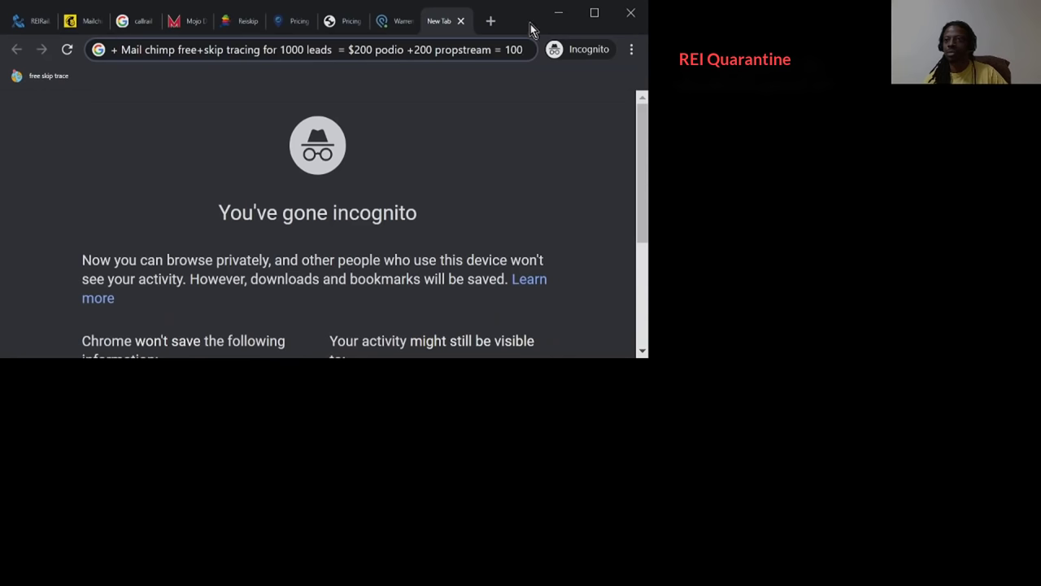
left_click(594, 12)
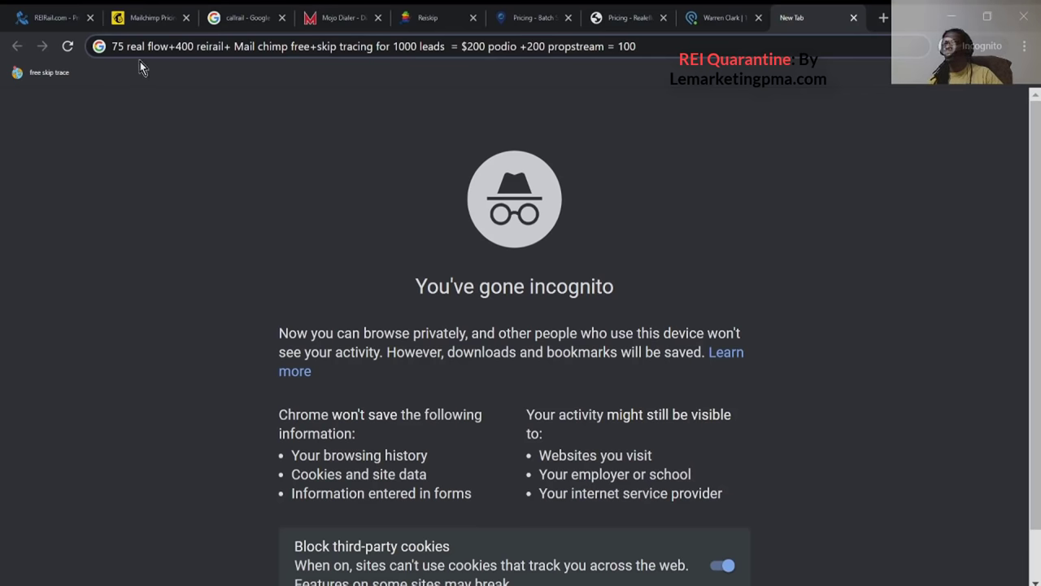
left_click_drag(114, 48, 627, 72)
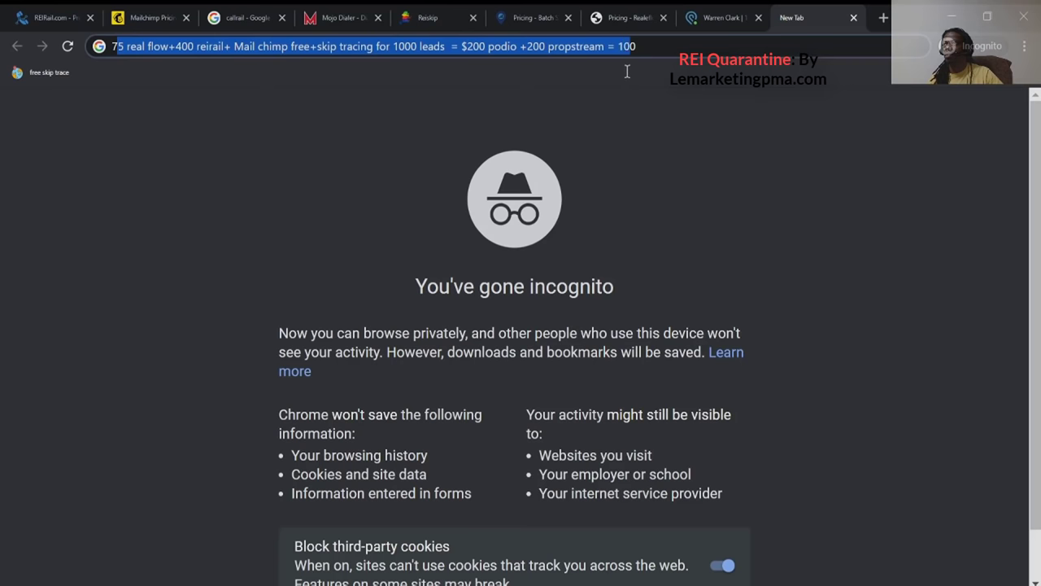
left_click(170, 47)
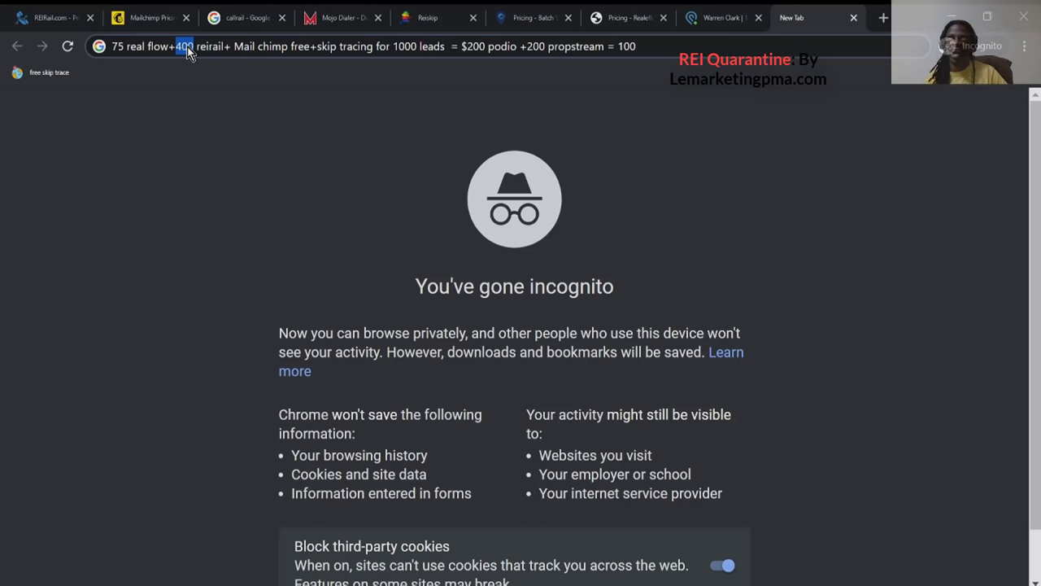
Point out the tally's Mail chimp entry, 1000 leads, 200 cost and final total of 100.
double_click(257, 47)
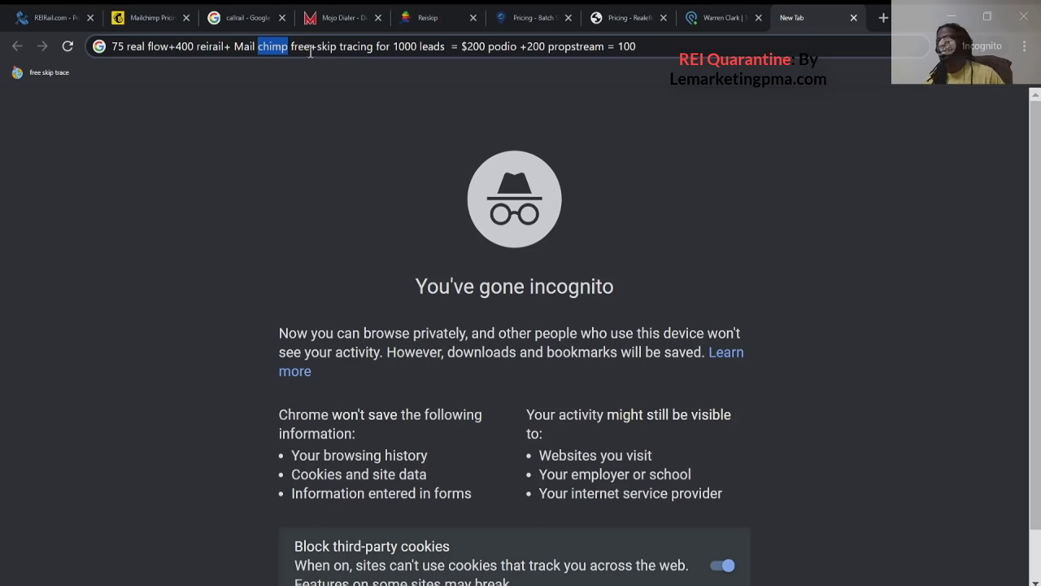
double_click(411, 46)
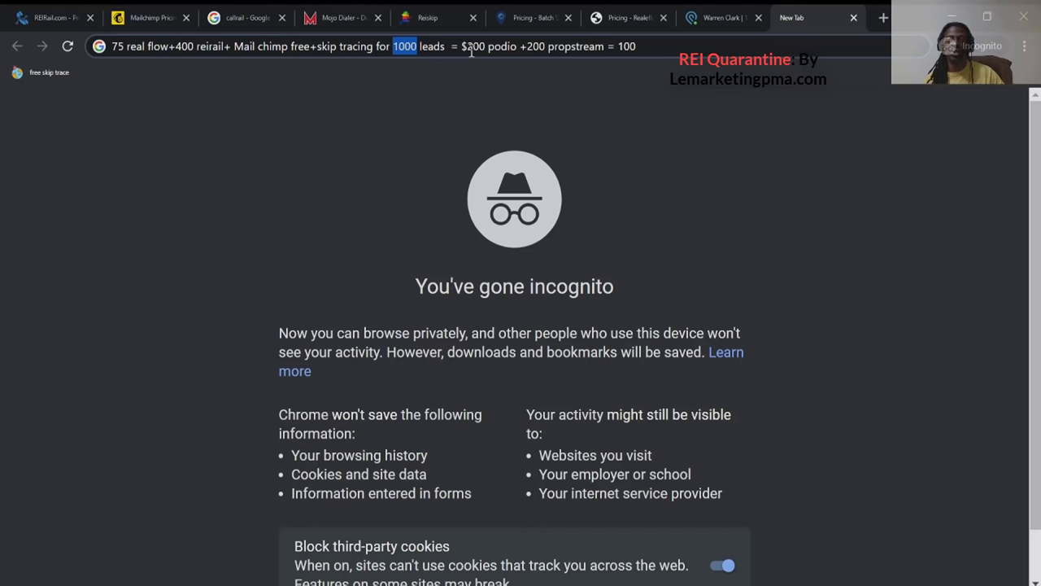
double_click(533, 46)
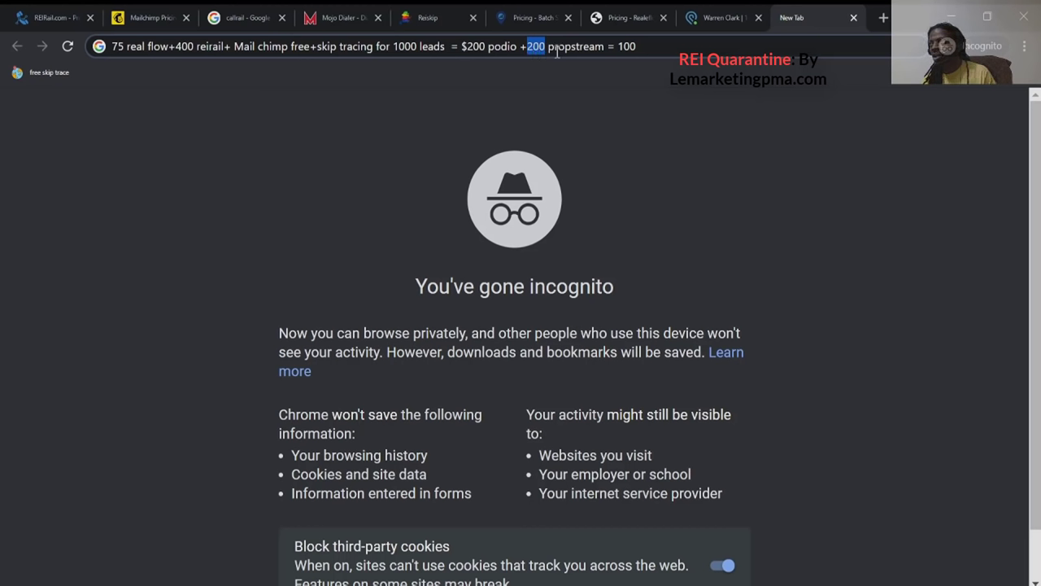
double_click(632, 50)
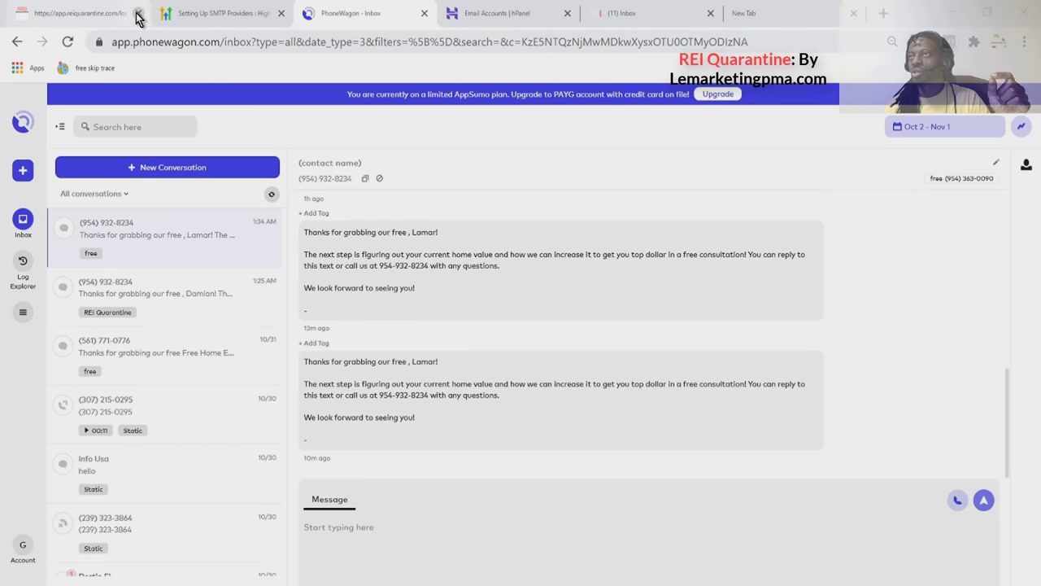
Close the 'Setting Up SMTP Providers' help tab and go back to the first REI Quarantine tab.
left_click(281, 14)
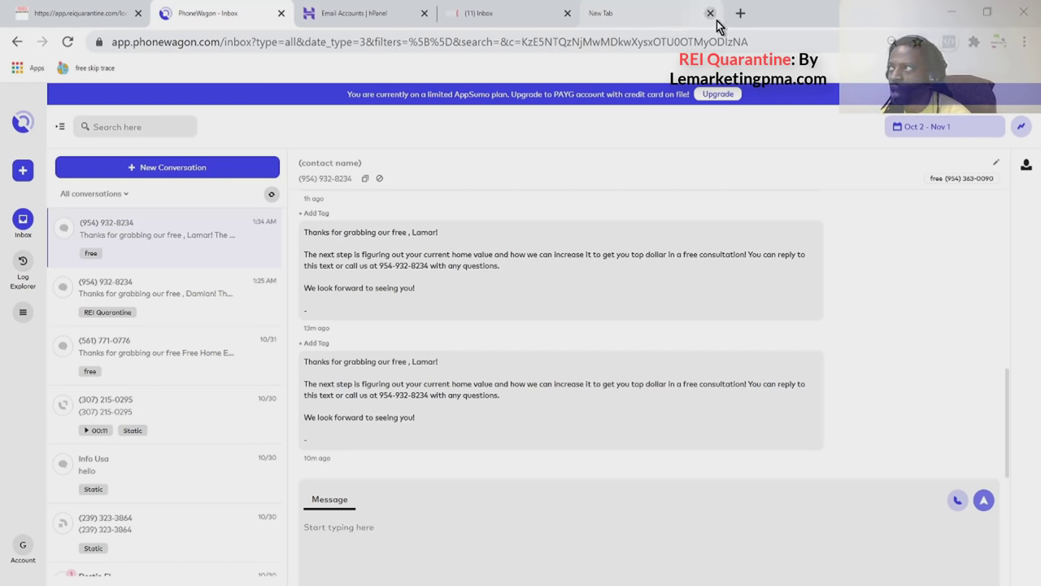
left_click(61, 16)
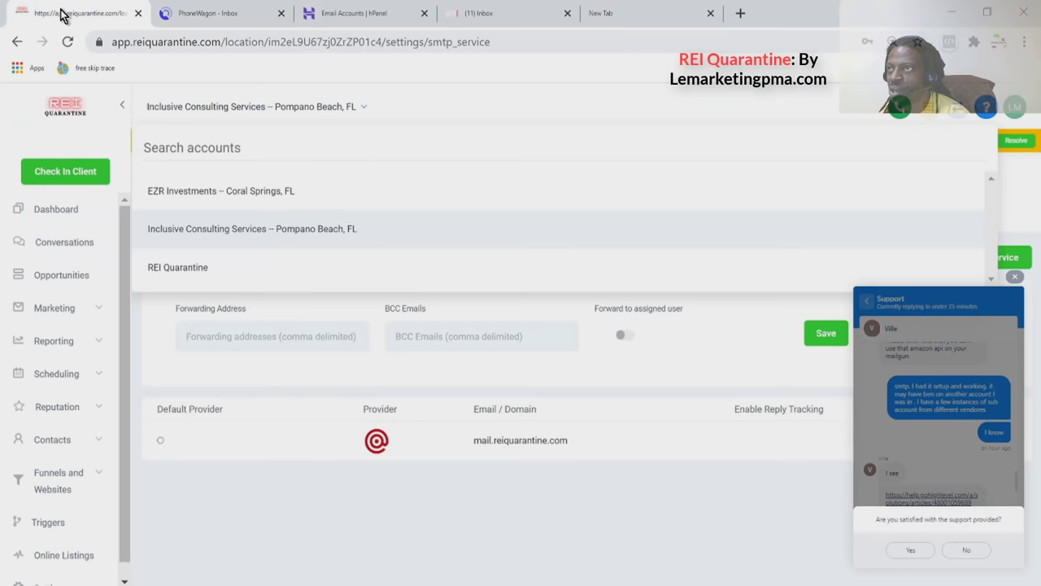
Dismiss the support chat and pick the REI Quarantine sub-account from the account switcher.
left_click(1015, 276)
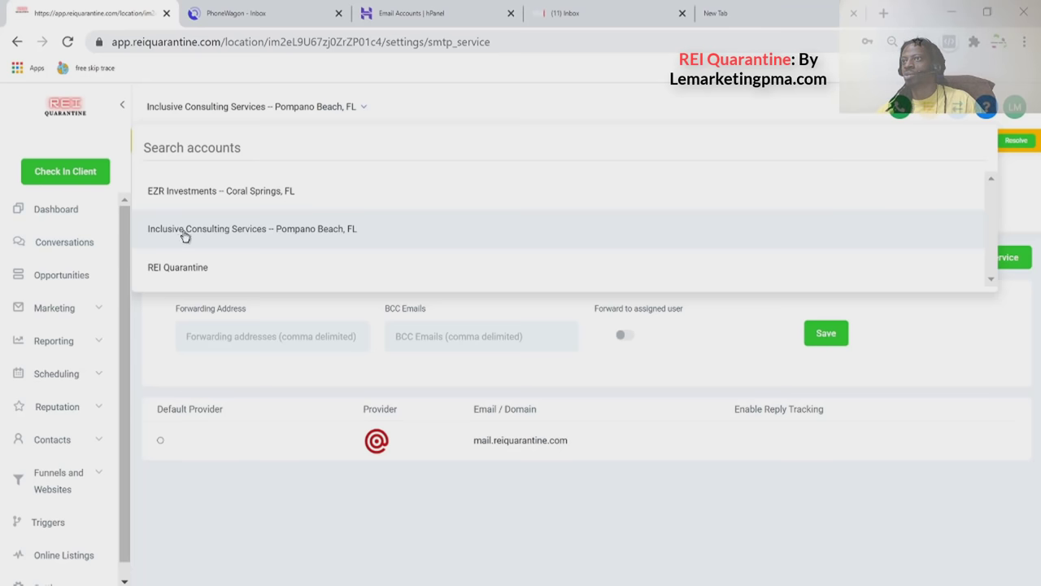
left_click(191, 488)
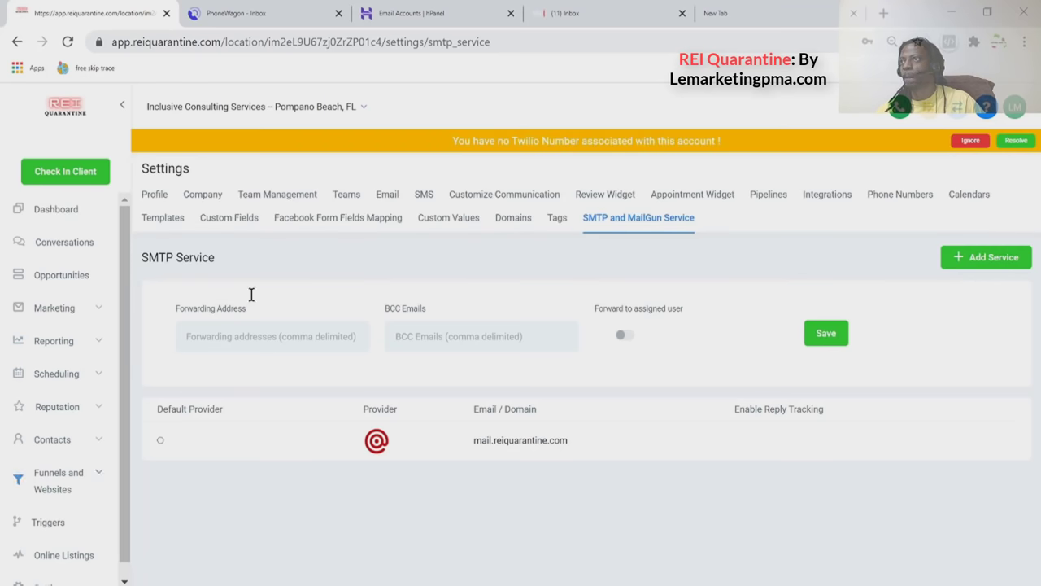
left_click(322, 108)
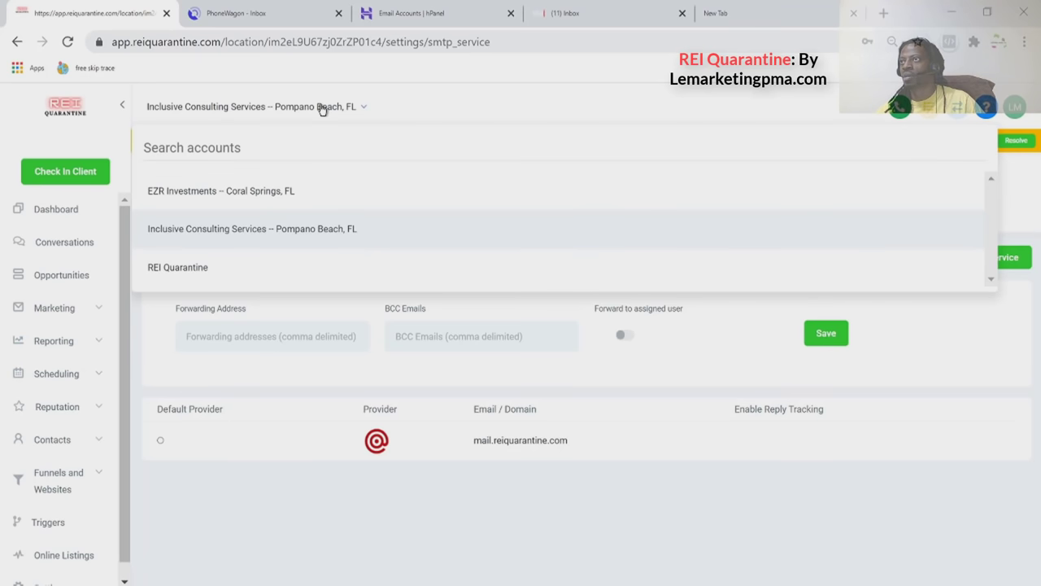
left_click(231, 263)
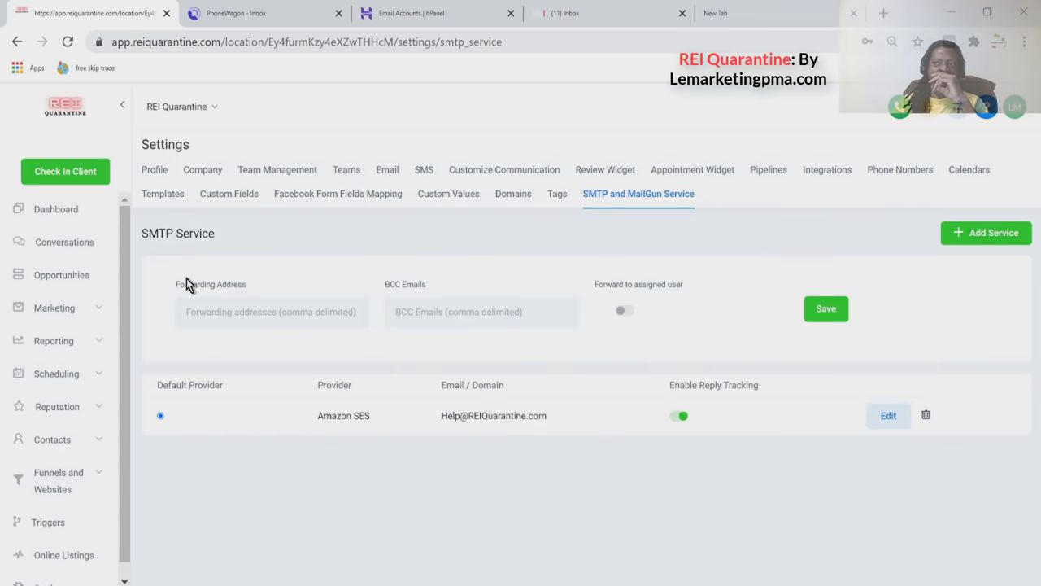
Move through Conversations and Opportunities to Marketing > Campaigns, then expand Reporting.
left_click(72, 248)
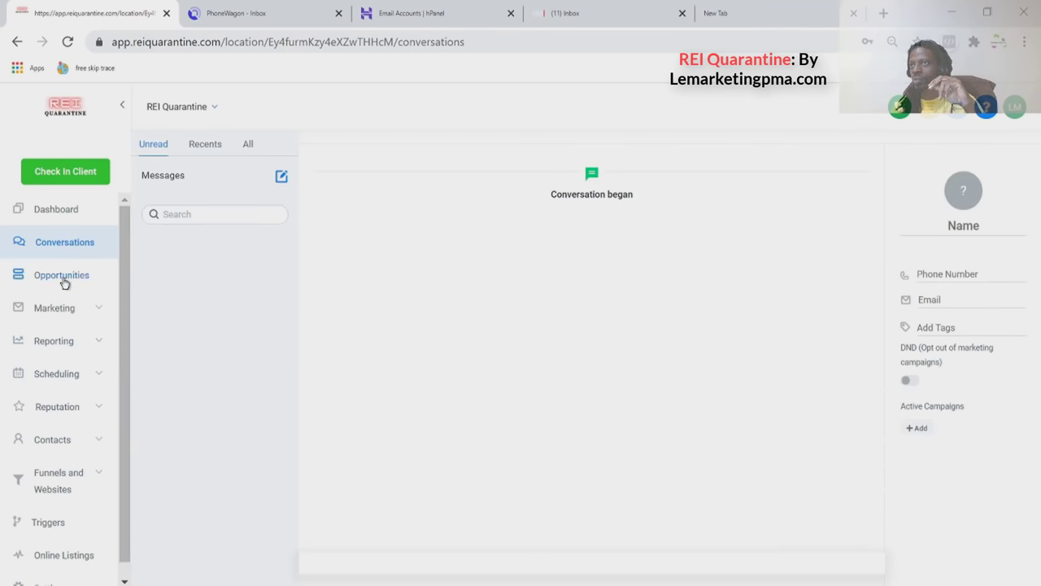
left_click(63, 280)
left_click(59, 307)
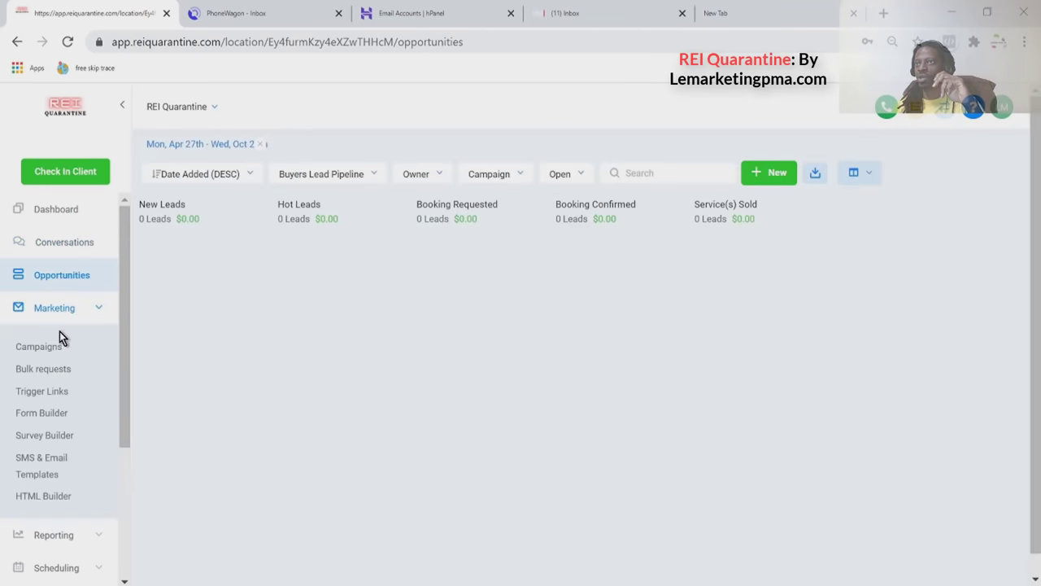
left_click(63, 351)
scroll(59, 353, "down", 2)
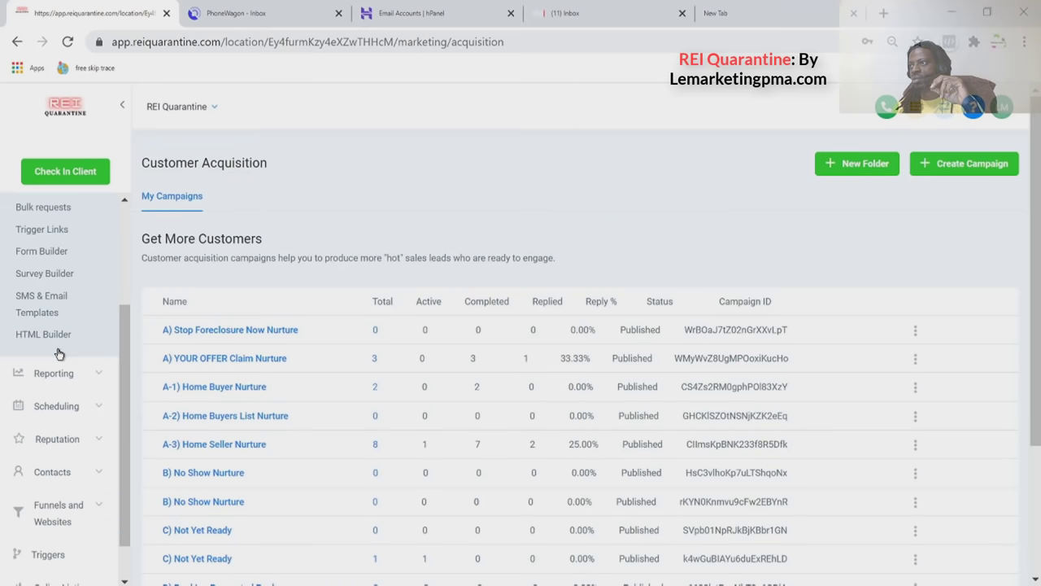
left_click(57, 376)
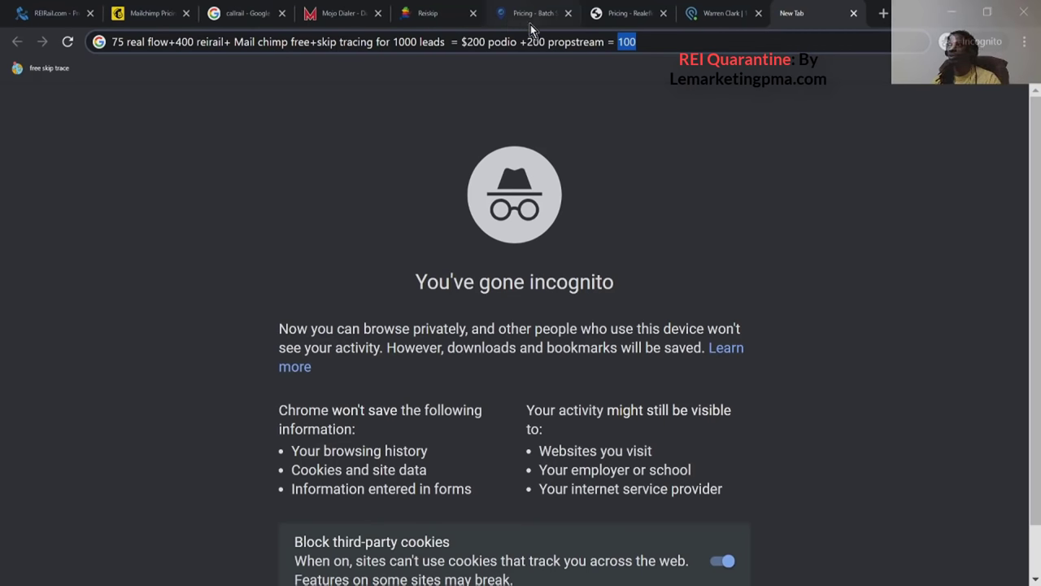
Compare the Podio, Realeflow, Batch Skip Tracing and Reiskip pages, ending on Mojo Dialer's $99 Single Line Dialer.
left_click(699, 16)
scroll(688, 259, "up", 3)
left_click(616, 18)
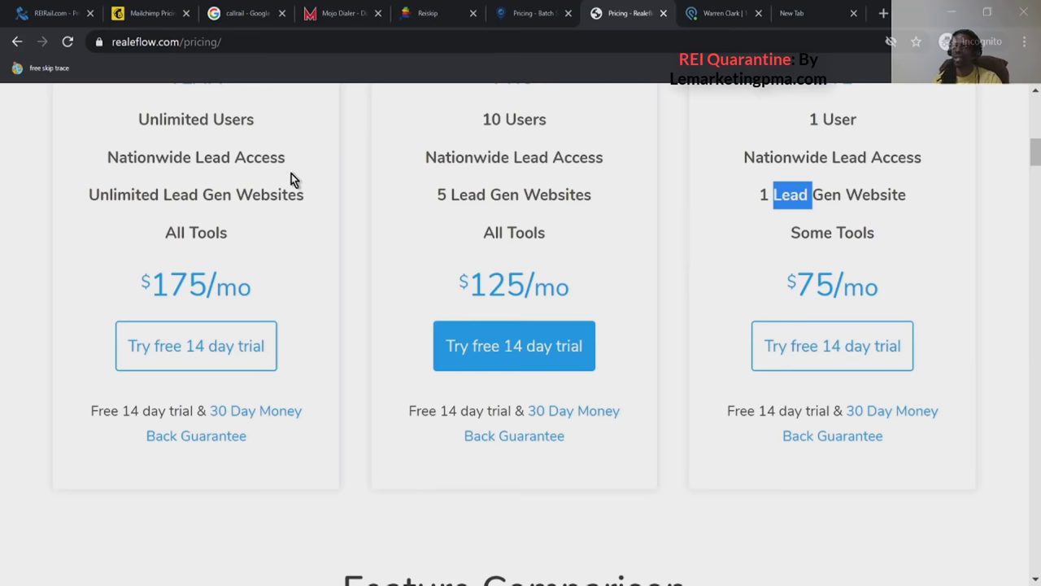
left_click(553, 16)
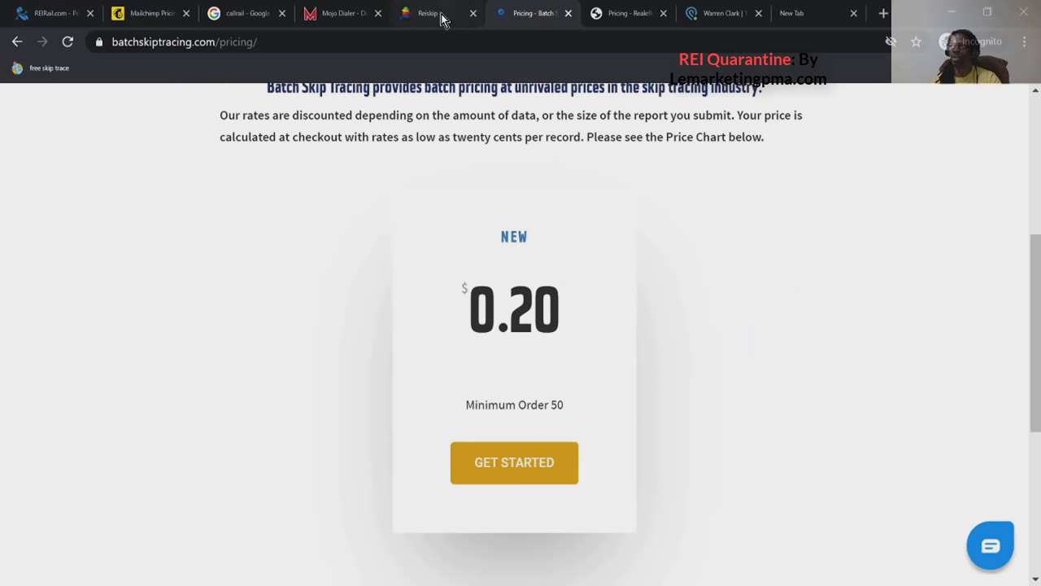
left_click(429, 16)
scroll(420, 184, "up", 8)
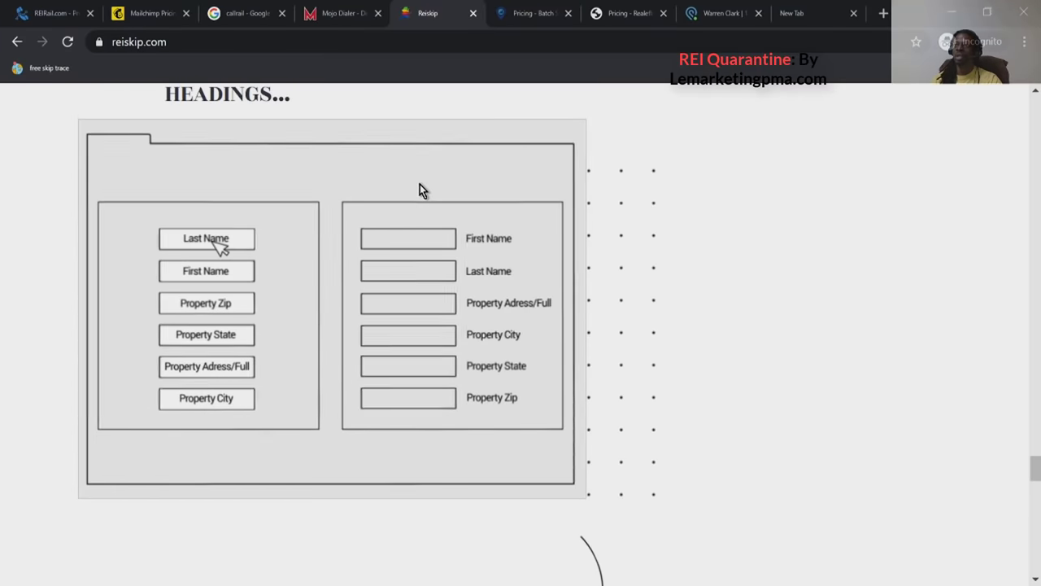
scroll(420, 184, "up", 6)
scroll(420, 184, "up", 2)
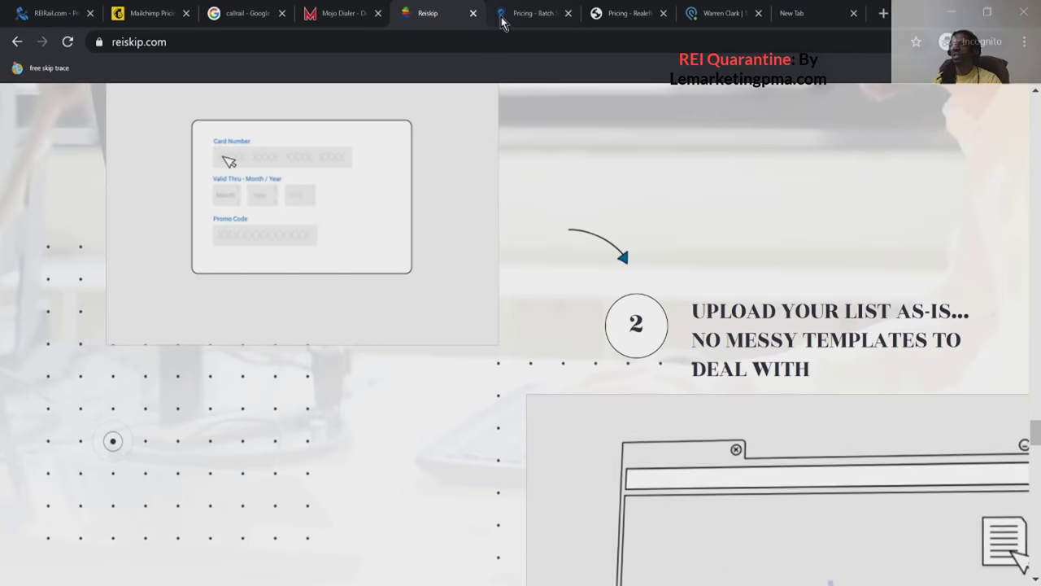
left_click(534, 16)
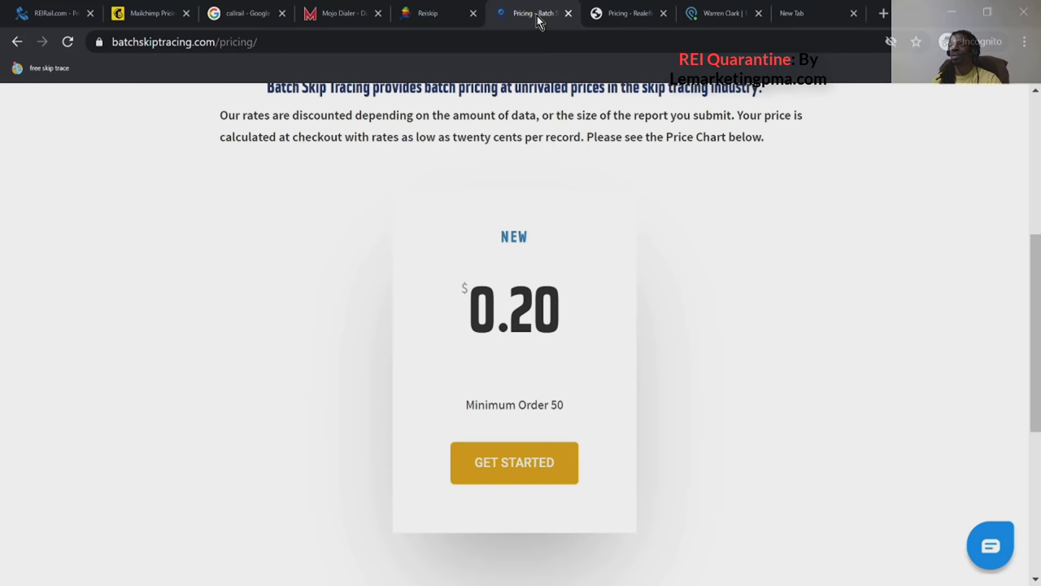
left_click(439, 15)
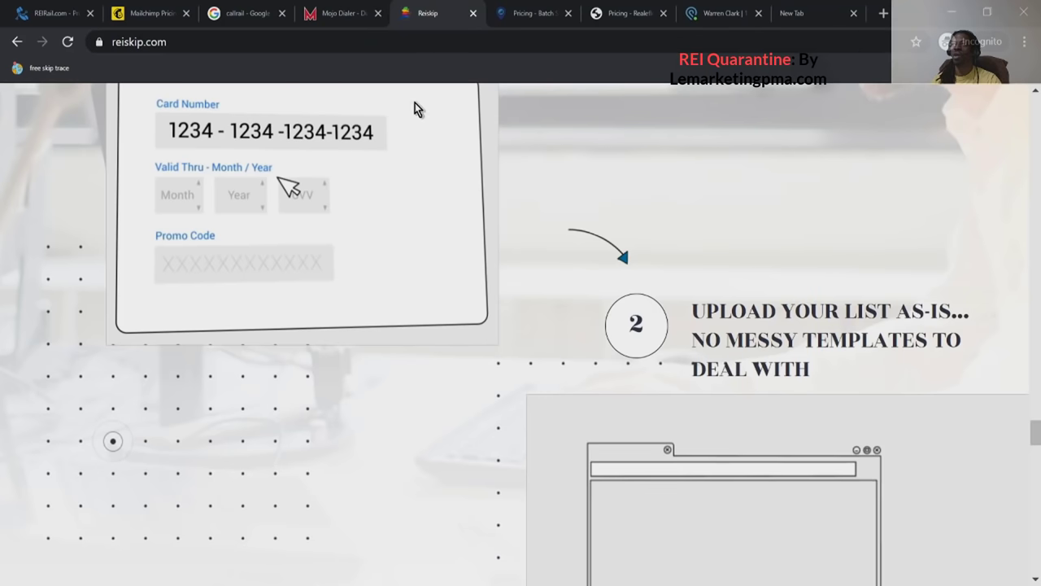
left_click(341, 18)
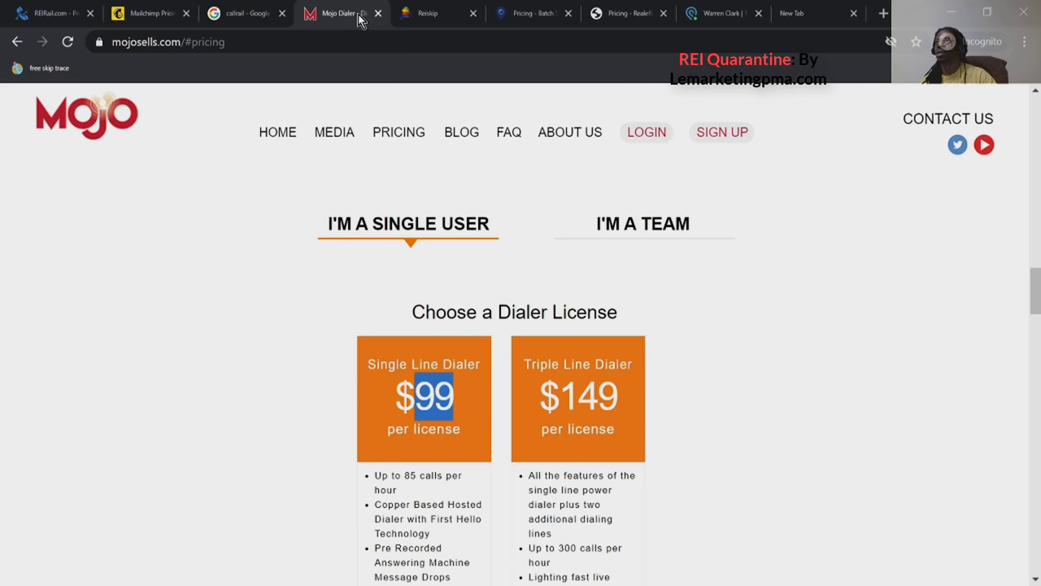
Show the CallRail search results, highlight the URL's GOOGLE_ABUSE_EXEMPTION part, then view Mailchimp pricing.
left_click(244, 18)
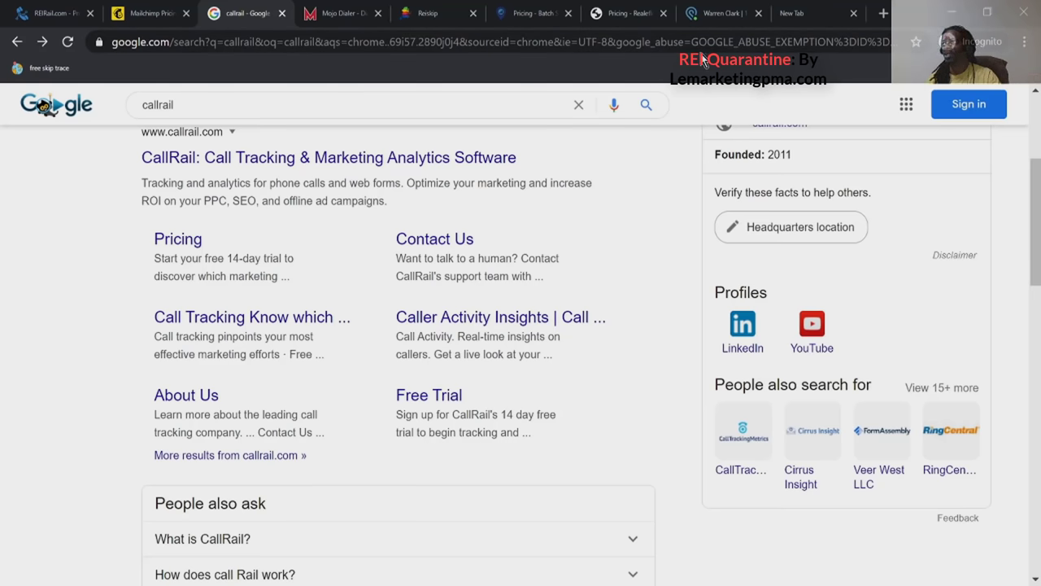
left_click_drag(691, 41, 833, 51)
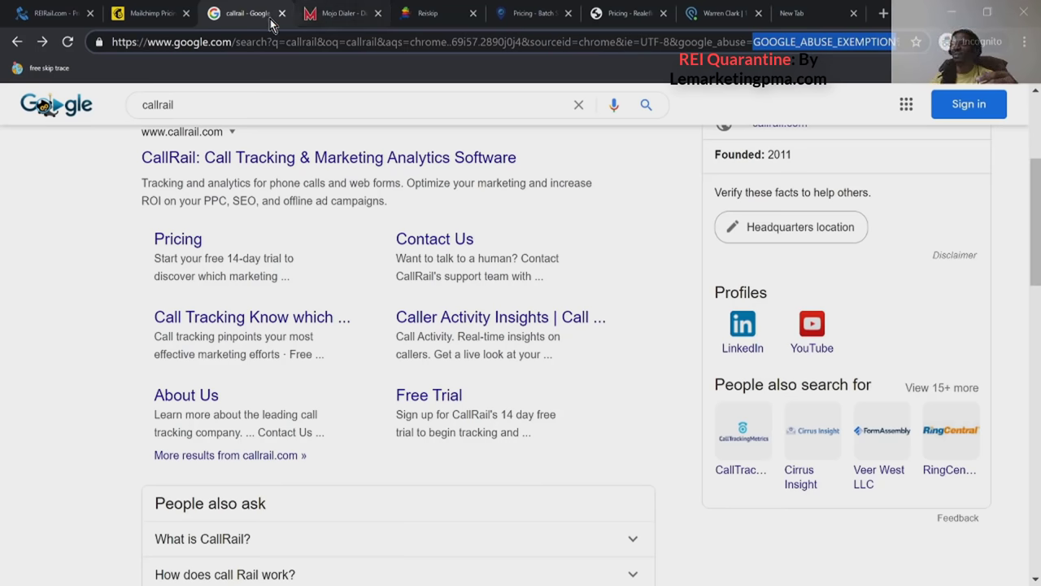
left_click(161, 15)
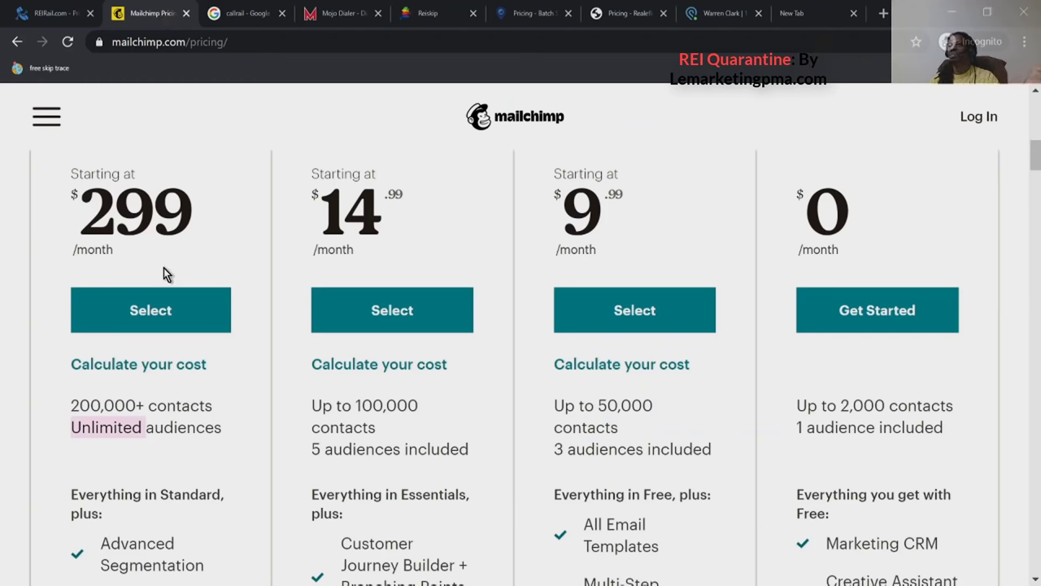
left_click_drag(96, 195, 168, 218)
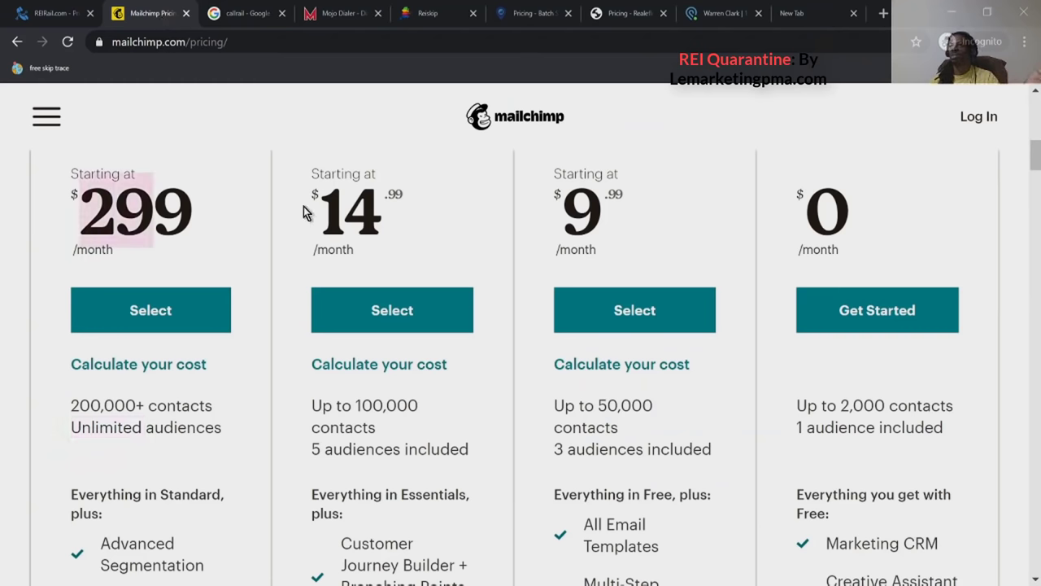
left_click_drag(314, 194, 397, 216)
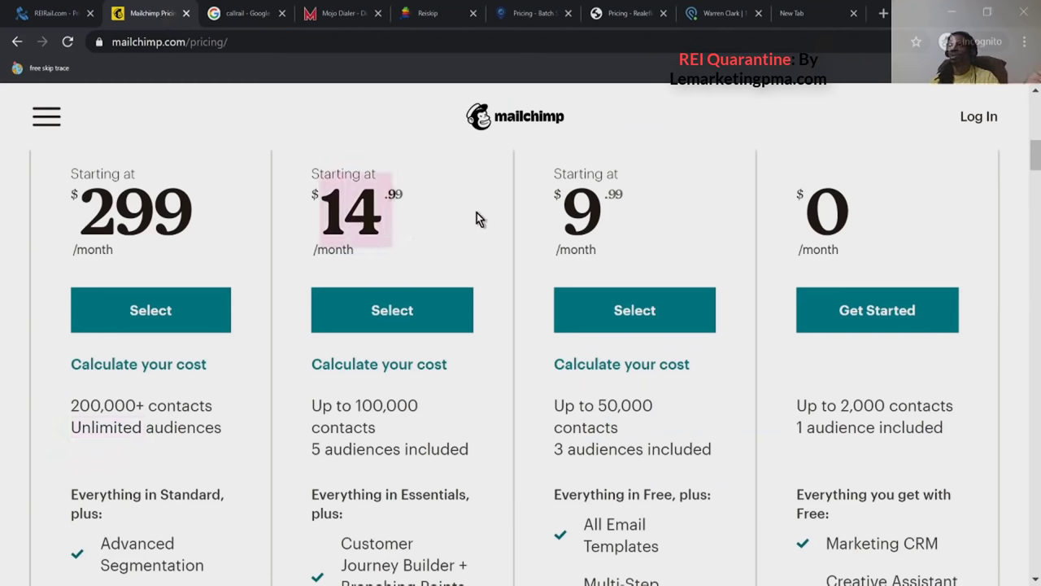
double_click(855, 402)
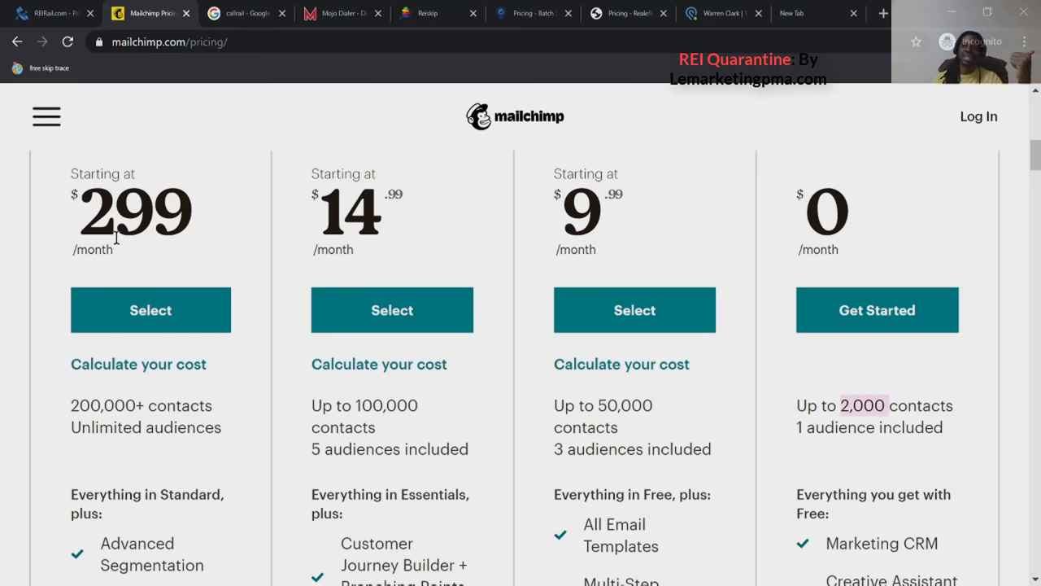
triple_click(350, 456)
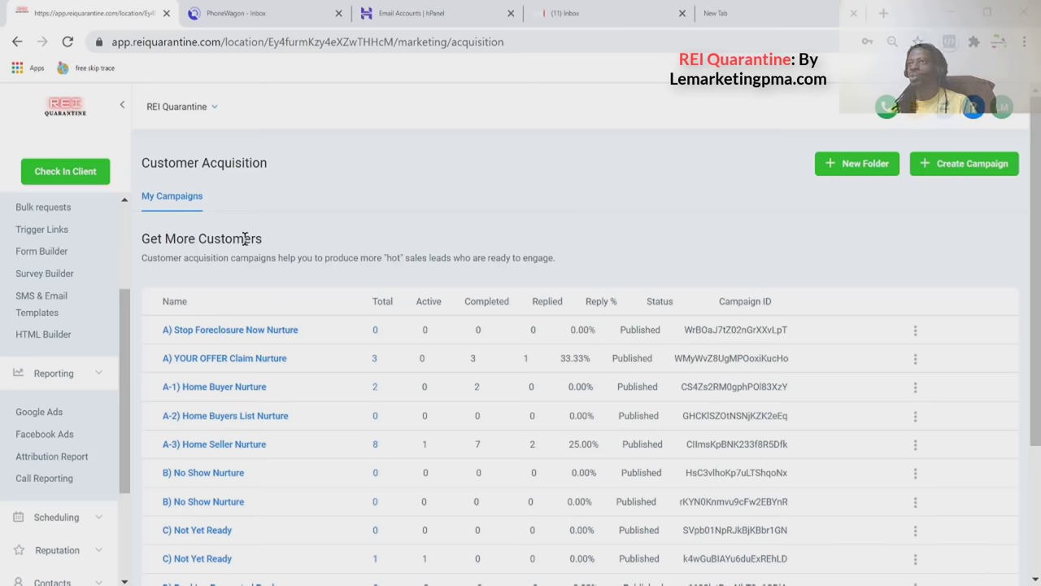
Open the Dashboard and highlight the Opportunities count of 4, $0.00 pipeline value and conversion rate.
scroll(96, 275, "up", 2)
left_click(70, 215)
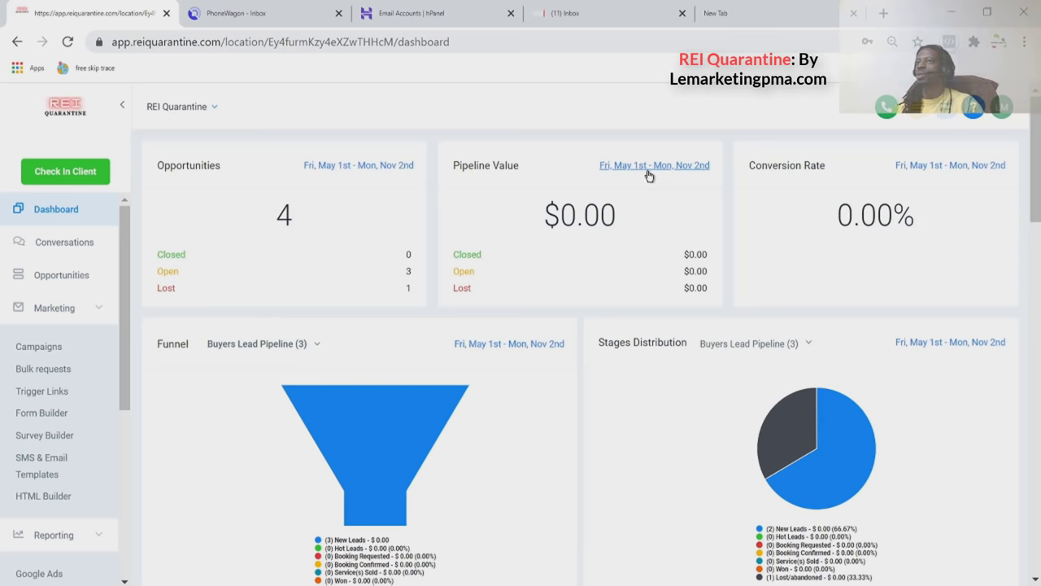
double_click(284, 214)
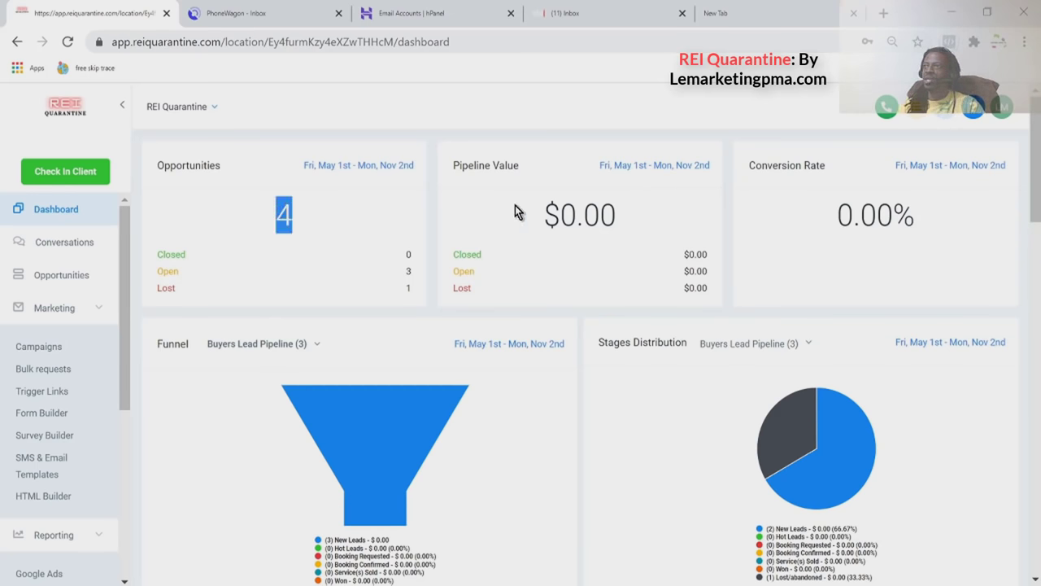
left_click(558, 218)
left_click_drag(558, 218, 617, 218)
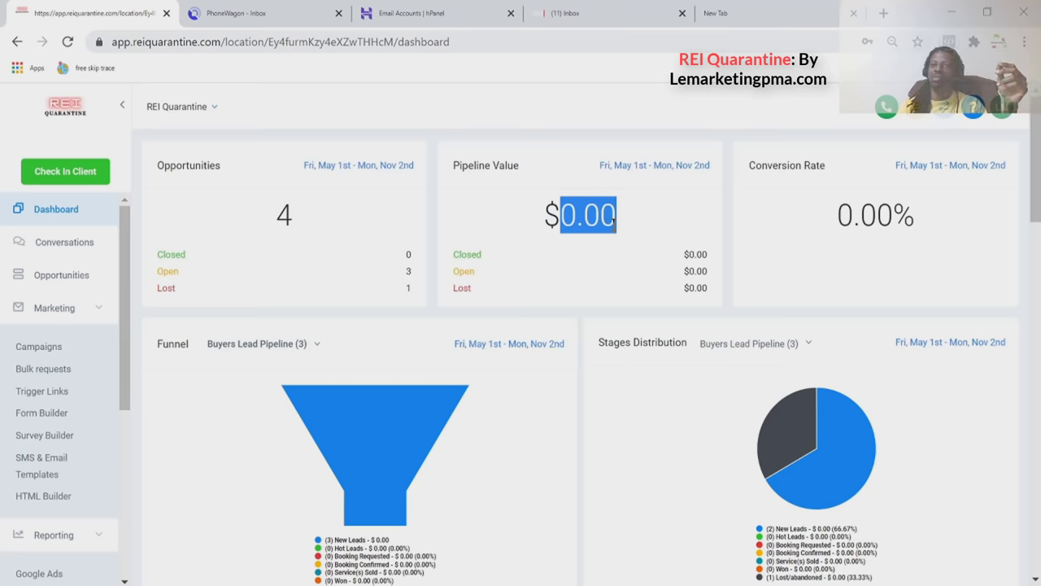
double_click(893, 225)
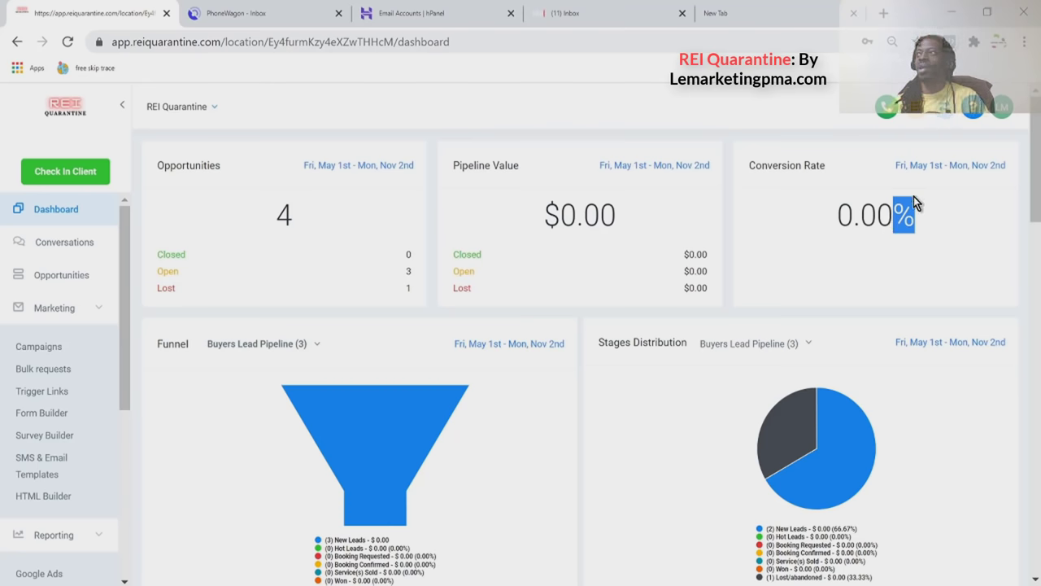
left_click_drag(893, 216, 822, 230)
Scroll the dashboard past Funnel and Stages Distribution down to Manual Actions and Tasks.
scroll(820, 229, "down", 2)
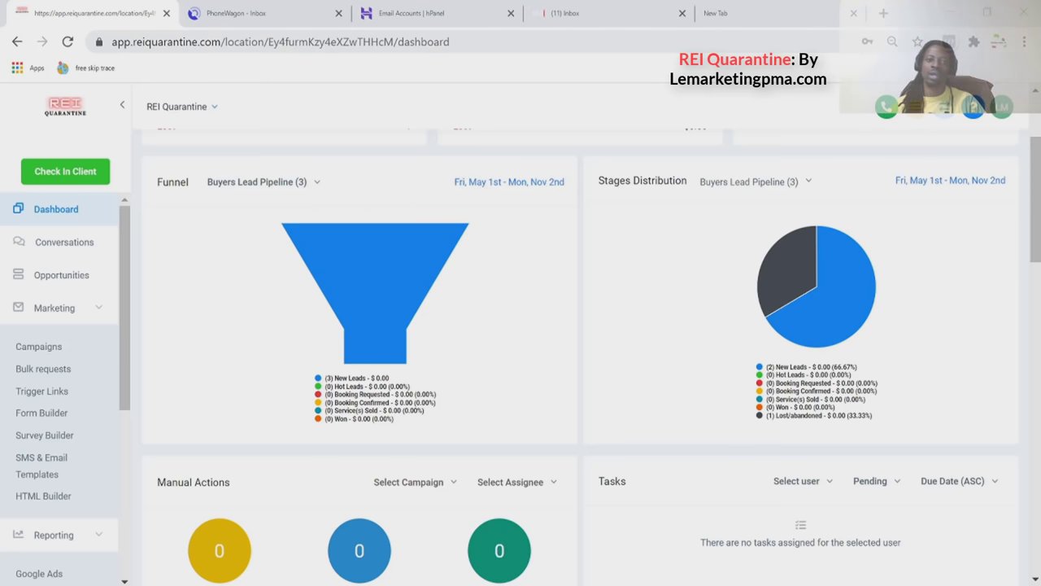
scroll(729, 244, "down", 1)
scroll(732, 244, "down", 3)
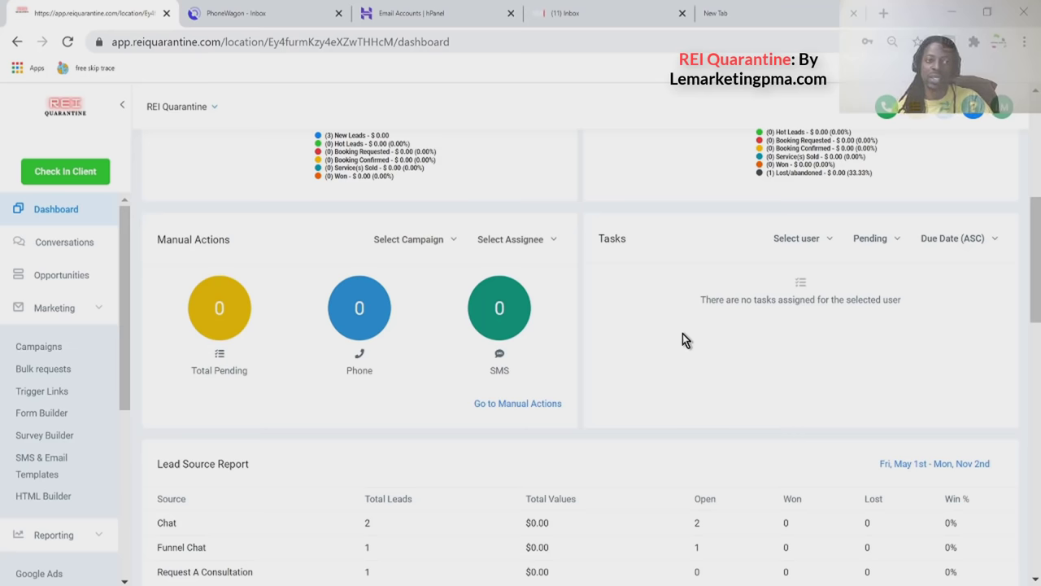
Highlight the Funnel Chat, Chat and Request A Consultation entries in the Lead Source Report.
scroll(682, 333, "down", 2)
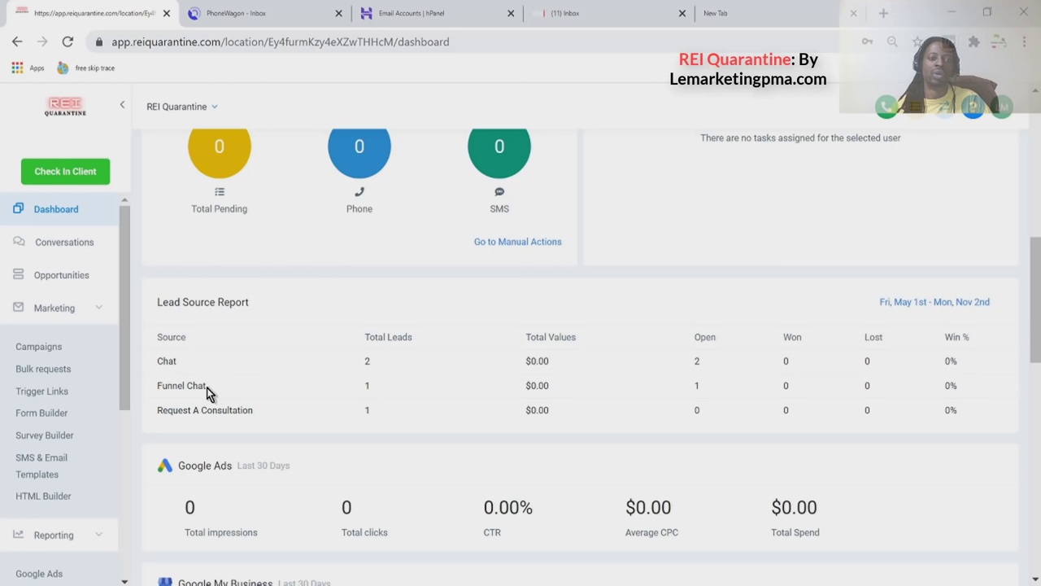
left_click_drag(206, 388, 168, 391)
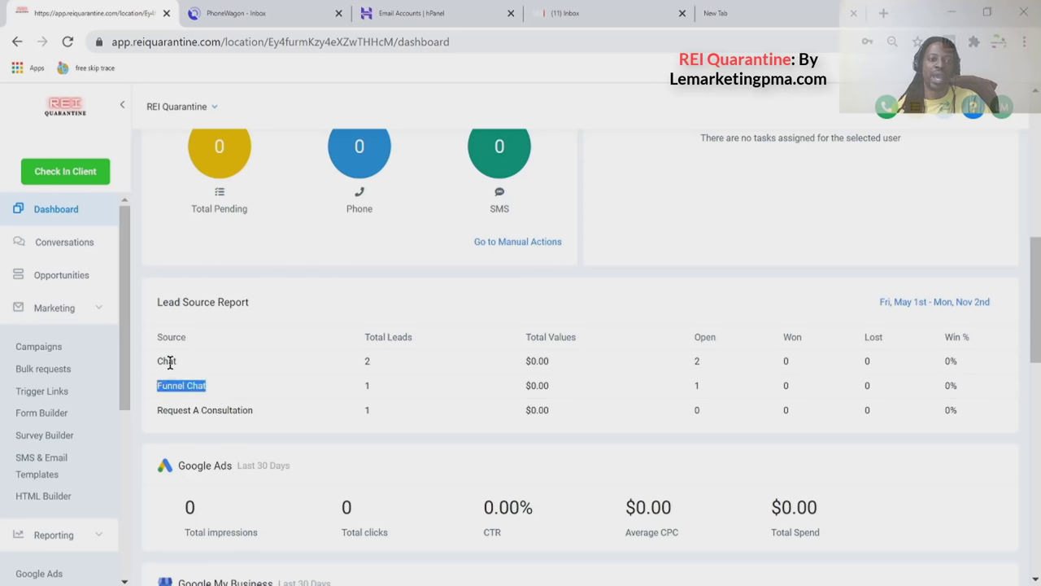
double_click(168, 361)
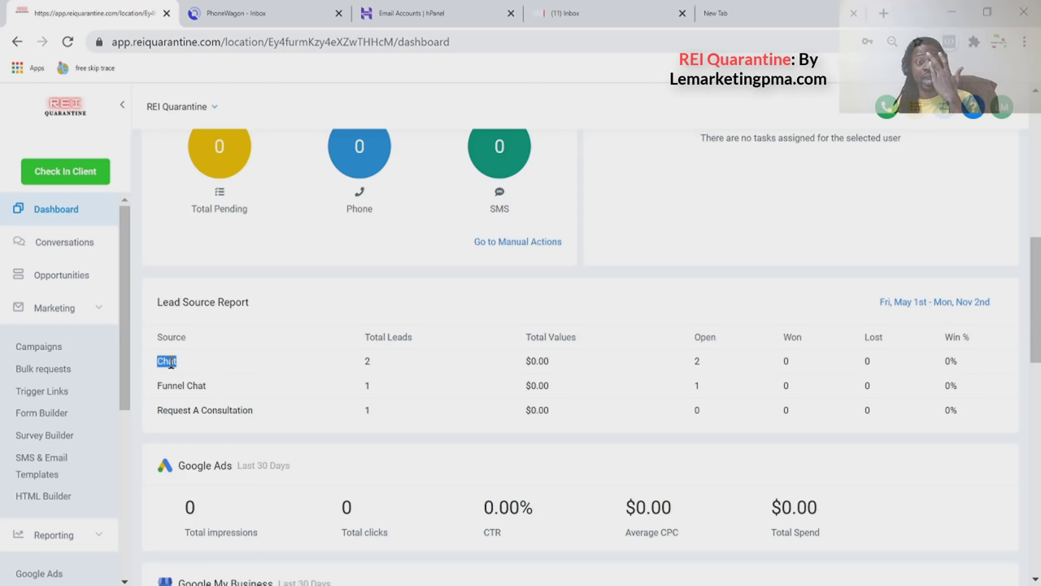
left_click_drag(251, 412, 157, 407)
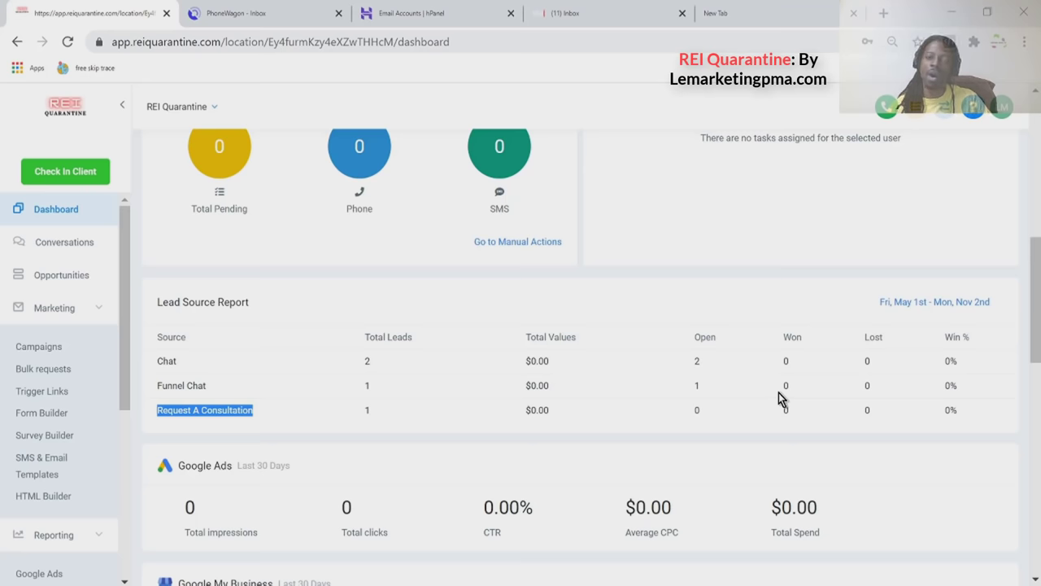
Highlight the Google Ads figures: zero impressions and clicks, 0.00% CTR, Average CPC, $0.00 spend.
scroll(521, 419, "down", 1)
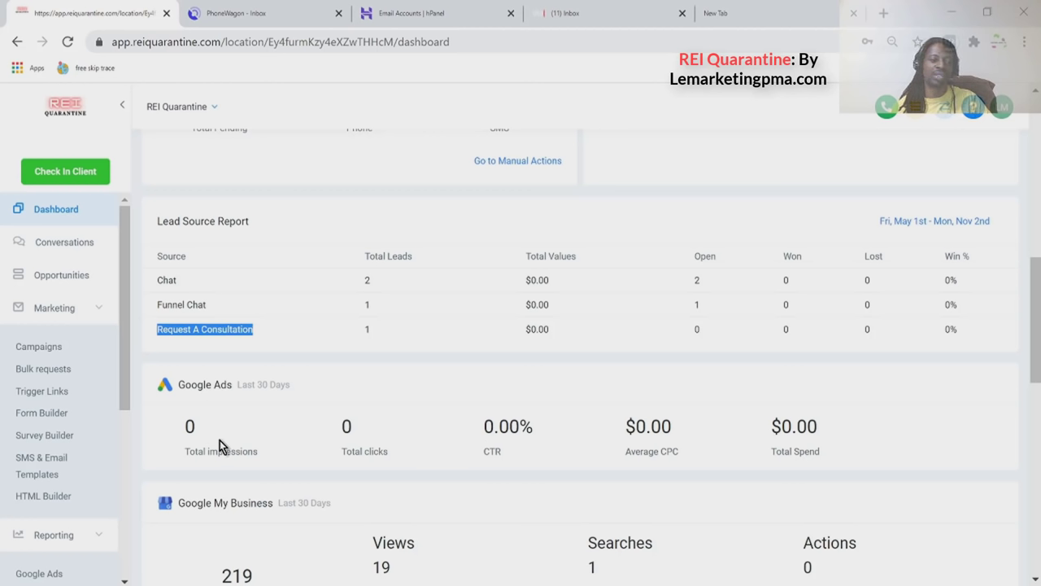
double_click(189, 426)
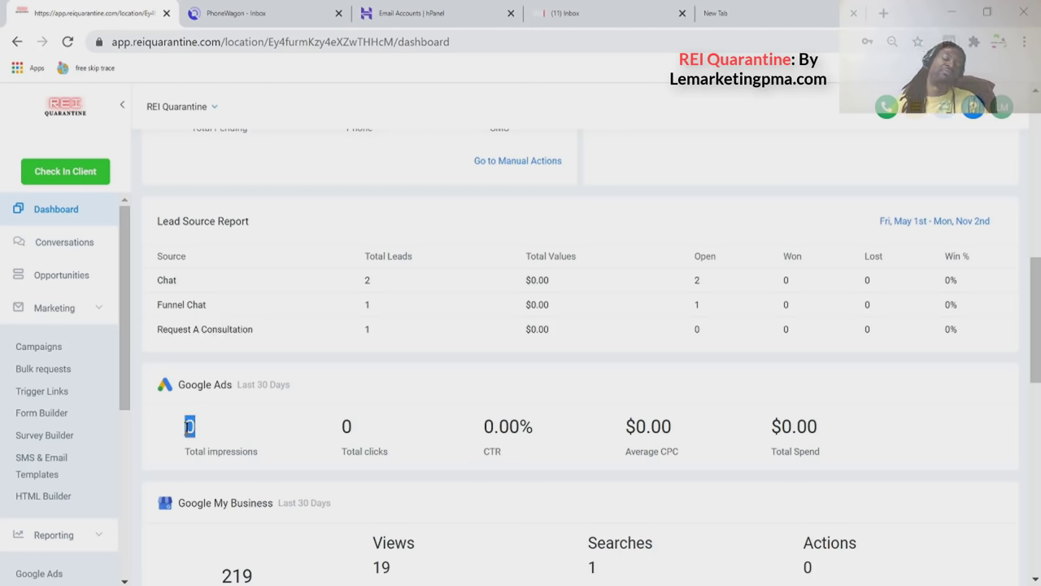
left_click(347, 426)
double_click(347, 426)
left_click(507, 436)
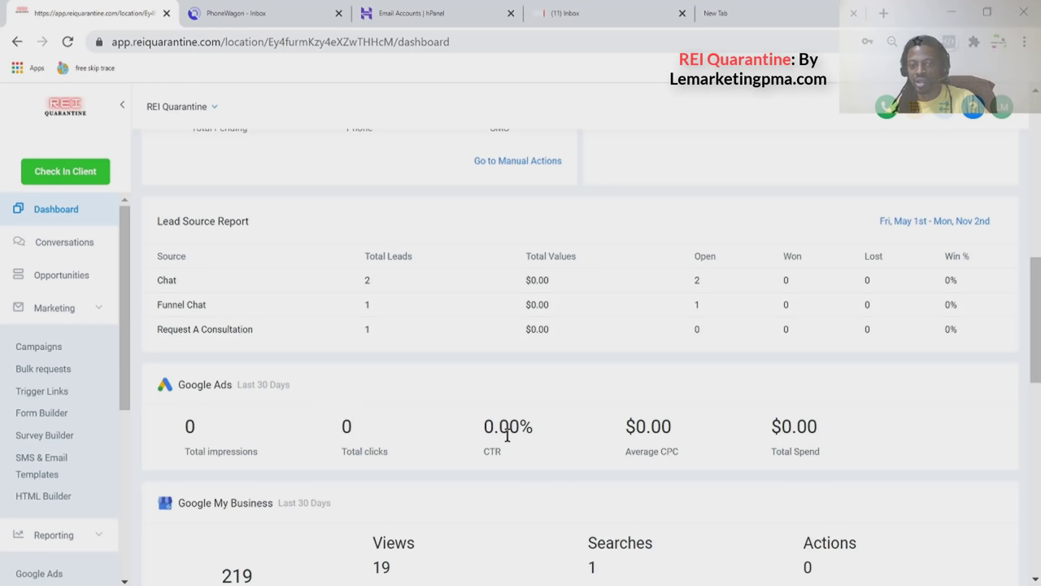
double_click(507, 431)
left_click(646, 444)
double_click(645, 444)
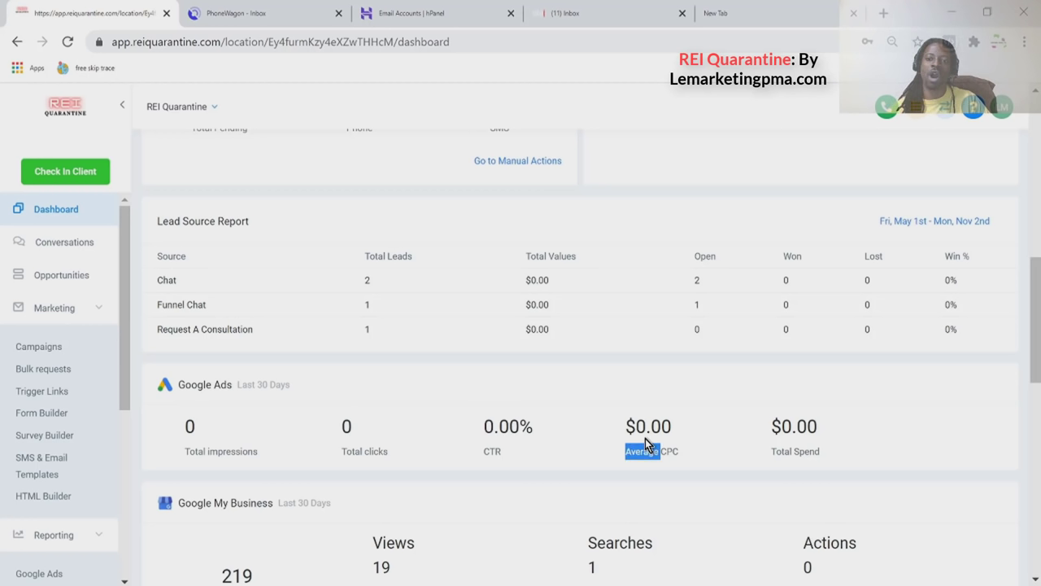
double_click(785, 426)
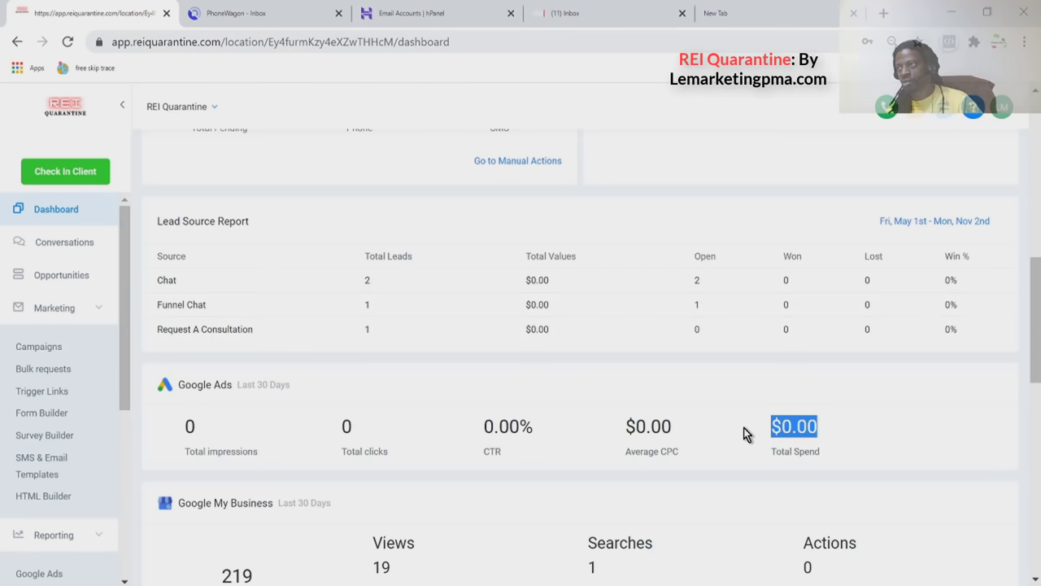
scroll(745, 434, "down", 2)
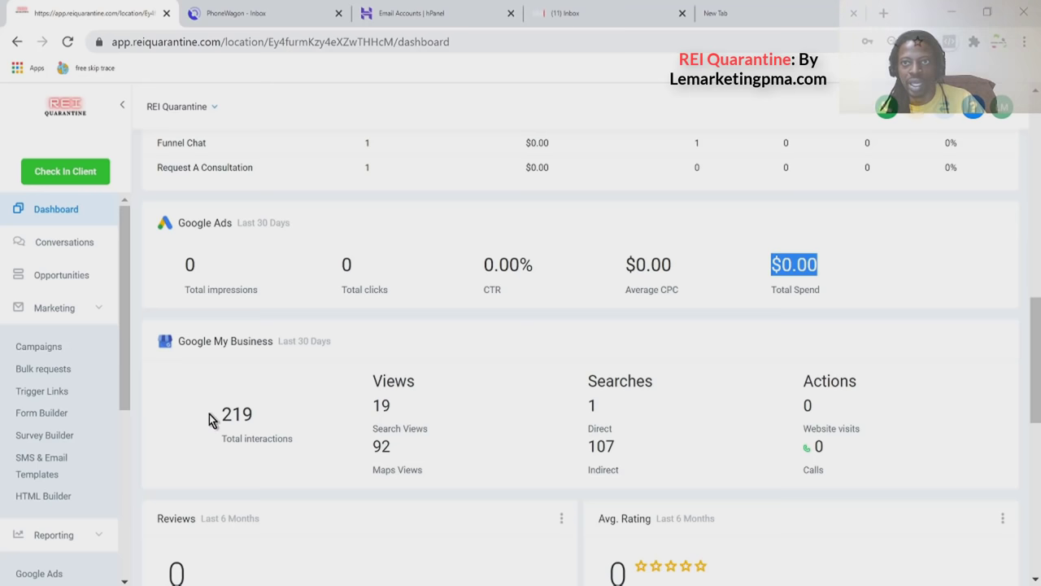
left_click(884, 14)
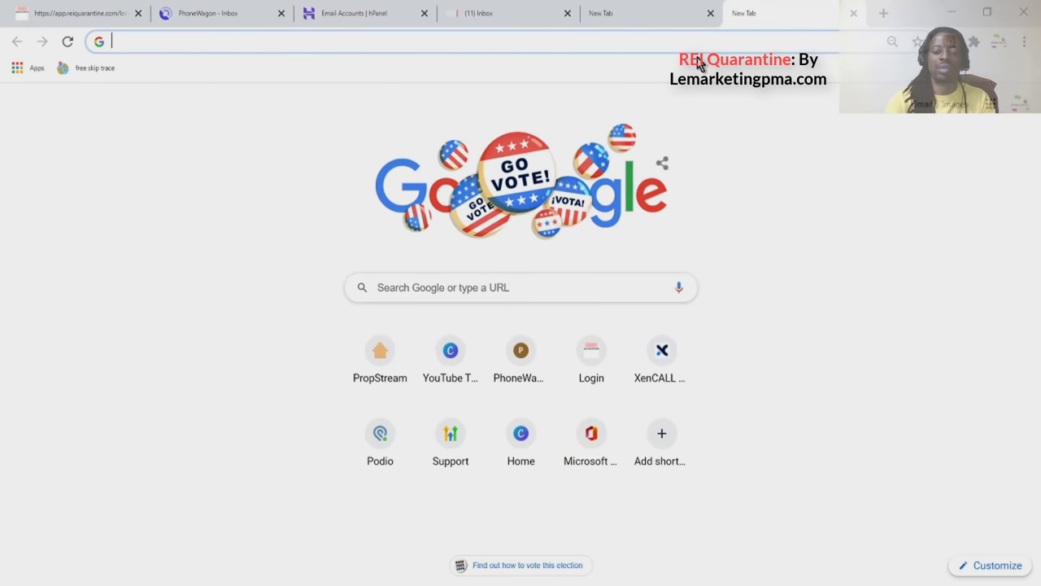
Search Google for 'inclusive', review the Inclusive Consulting Services profile, then return to the CRM dashboard.
type("inclusive")
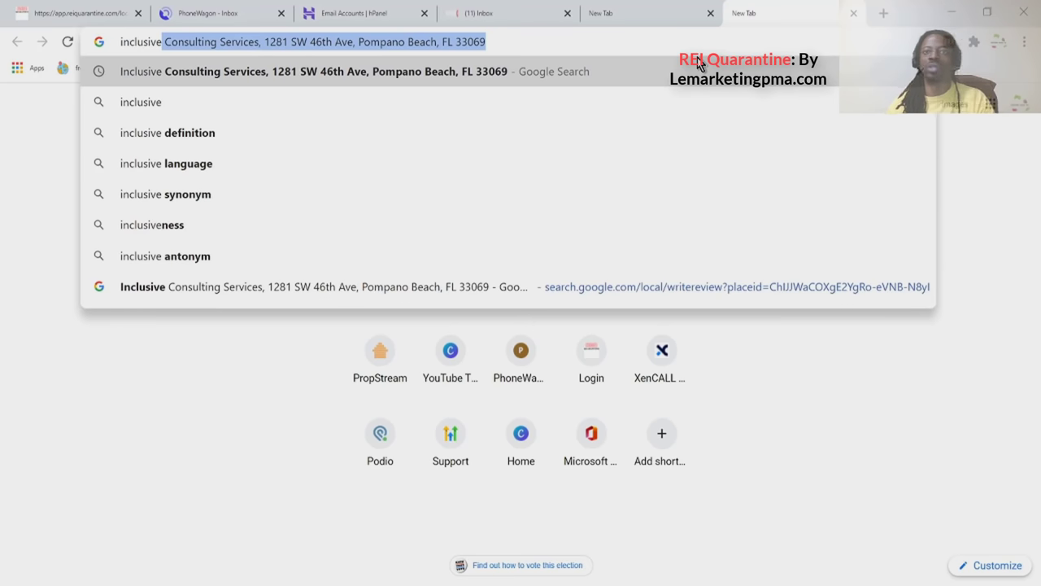
key("Return")
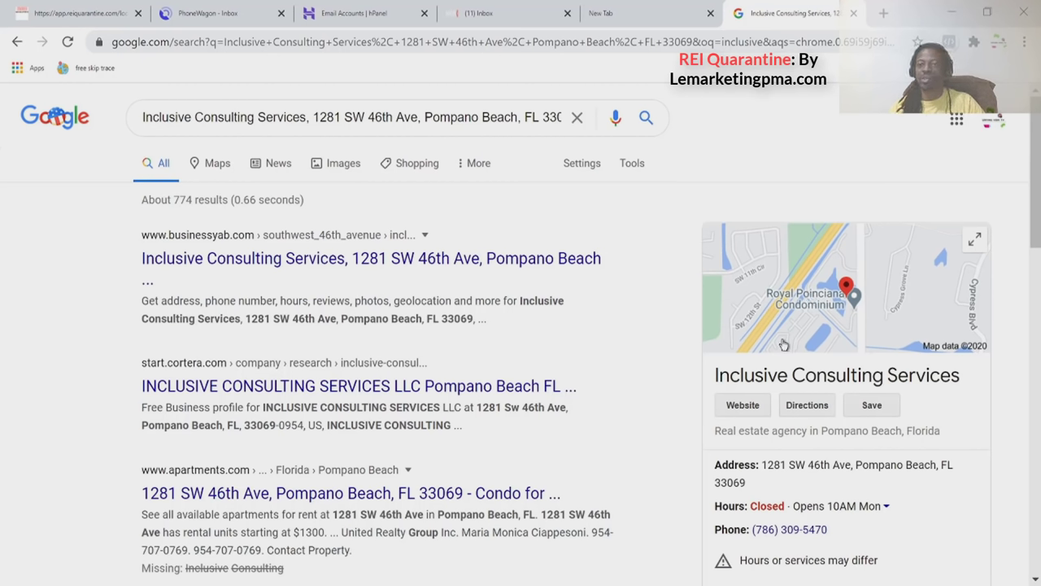
scroll(683, 398, "down", 1)
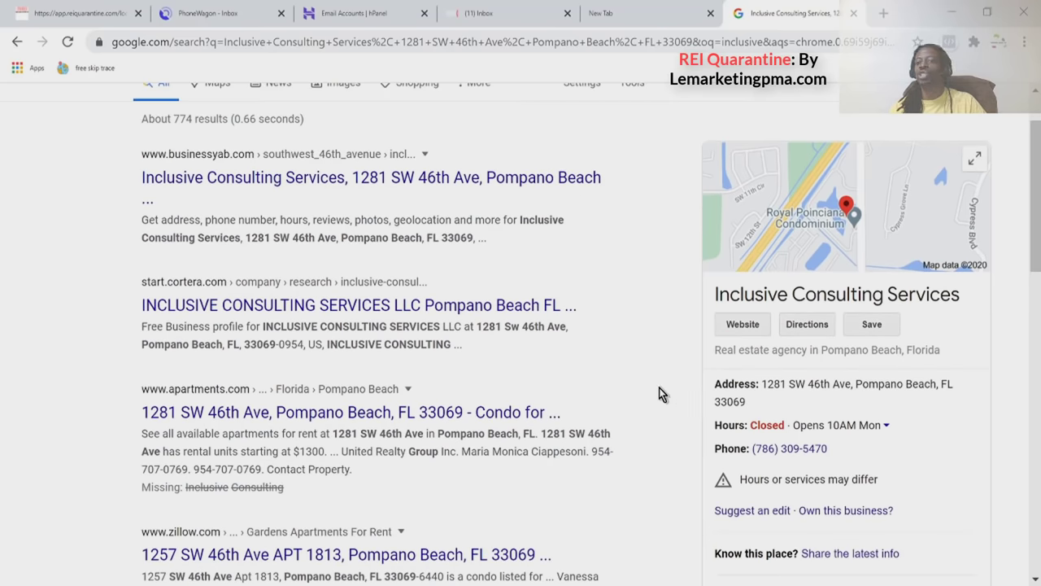
scroll(658, 394, "down", 1)
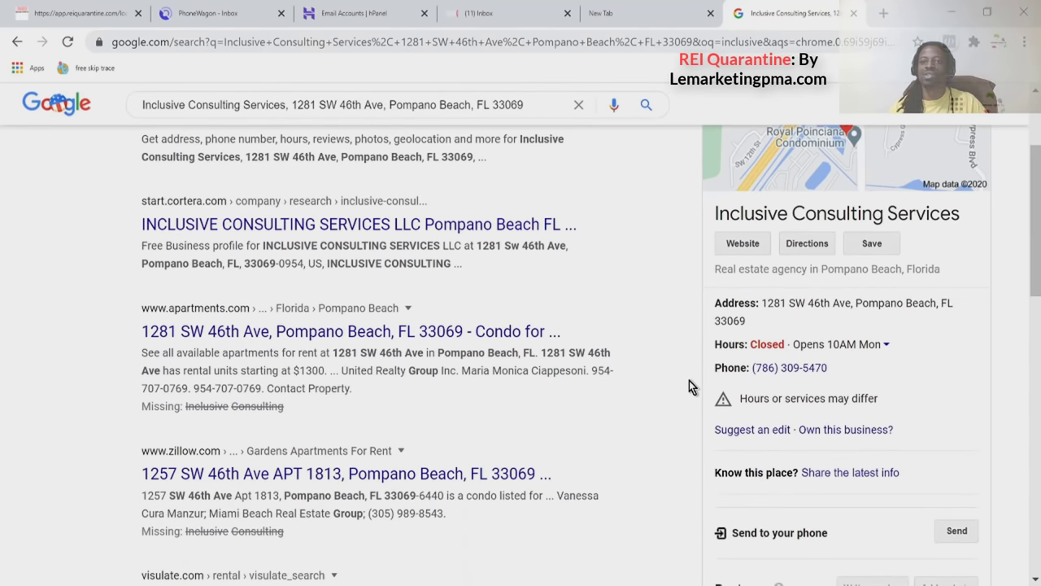
scroll(689, 384, "down", 2)
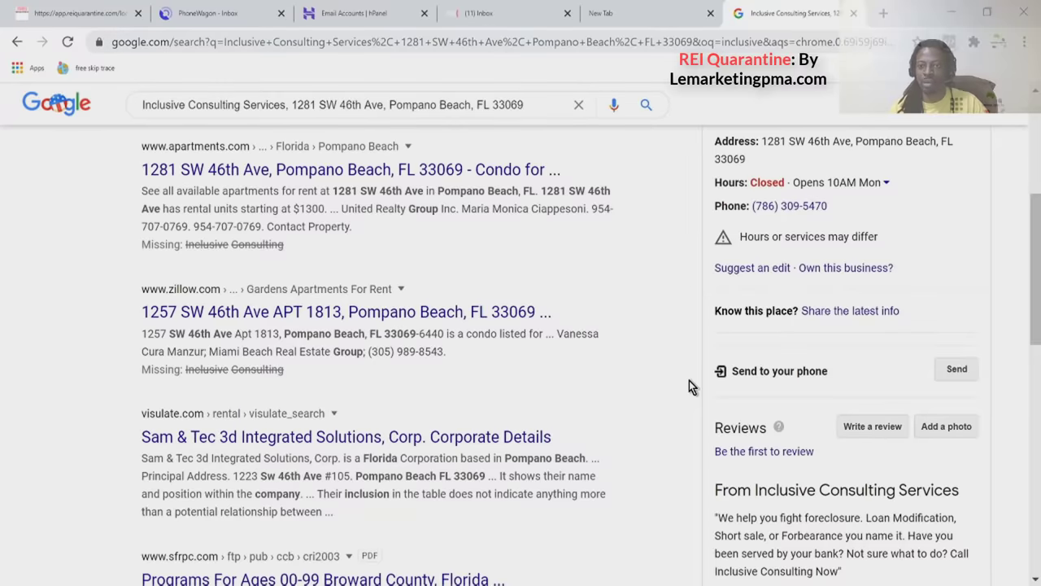
scroll(689, 386, "down", 2)
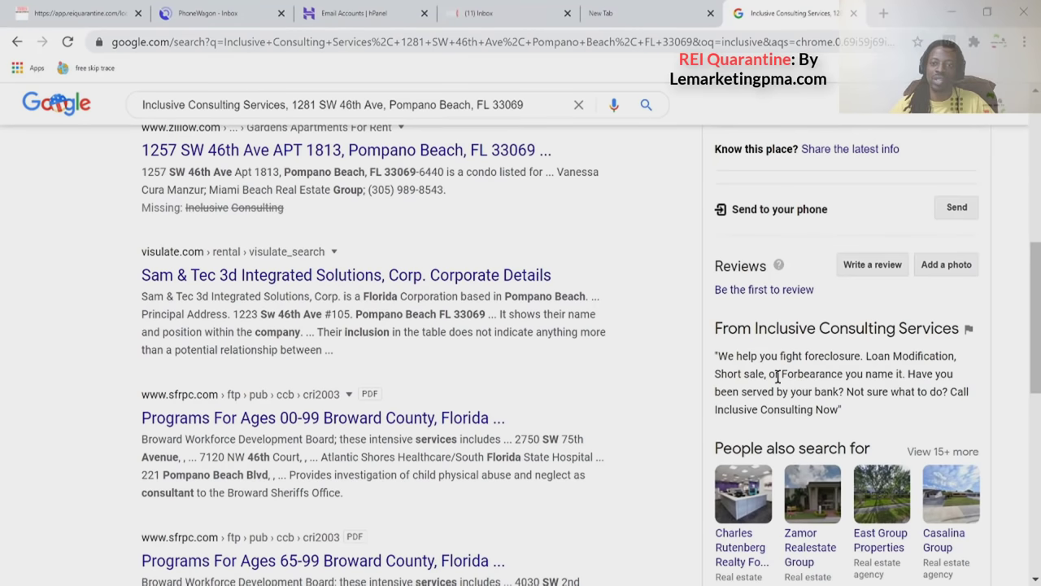
scroll(775, 366, "up", 1)
scroll(775, 367, "up", 4)
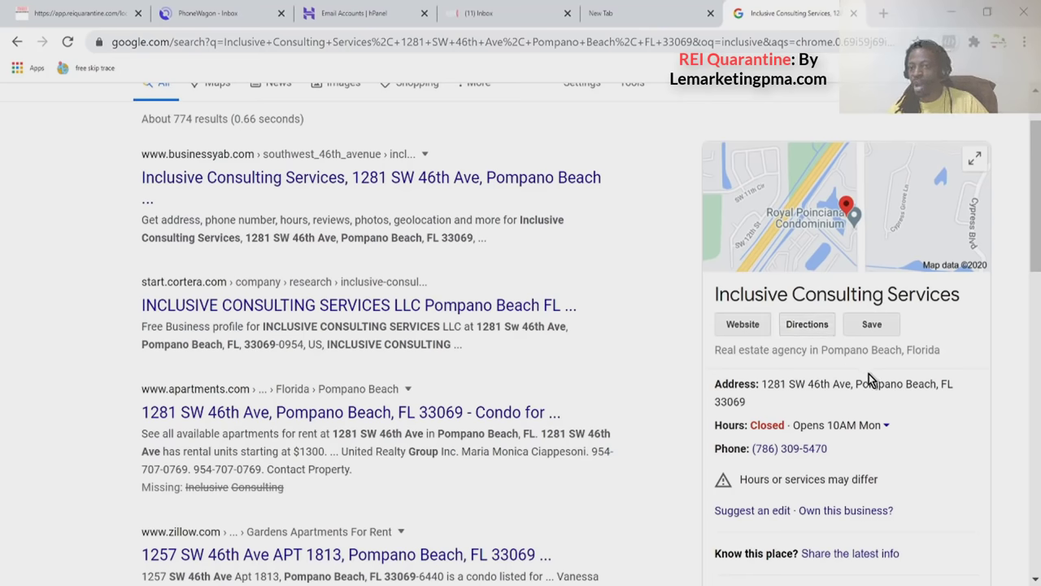
scroll(869, 376, "down", 5)
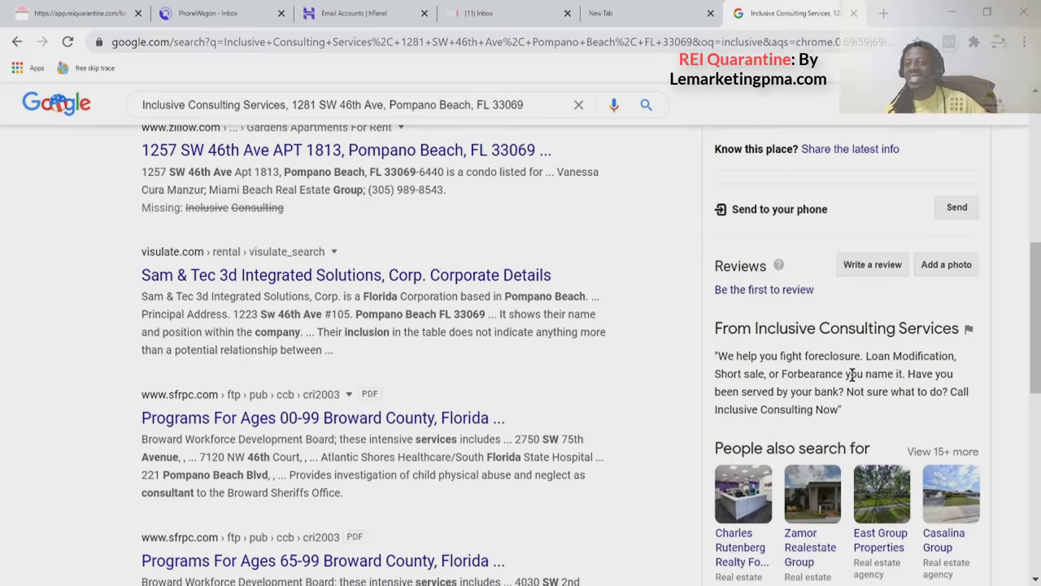
scroll(851, 374, "up", 2)
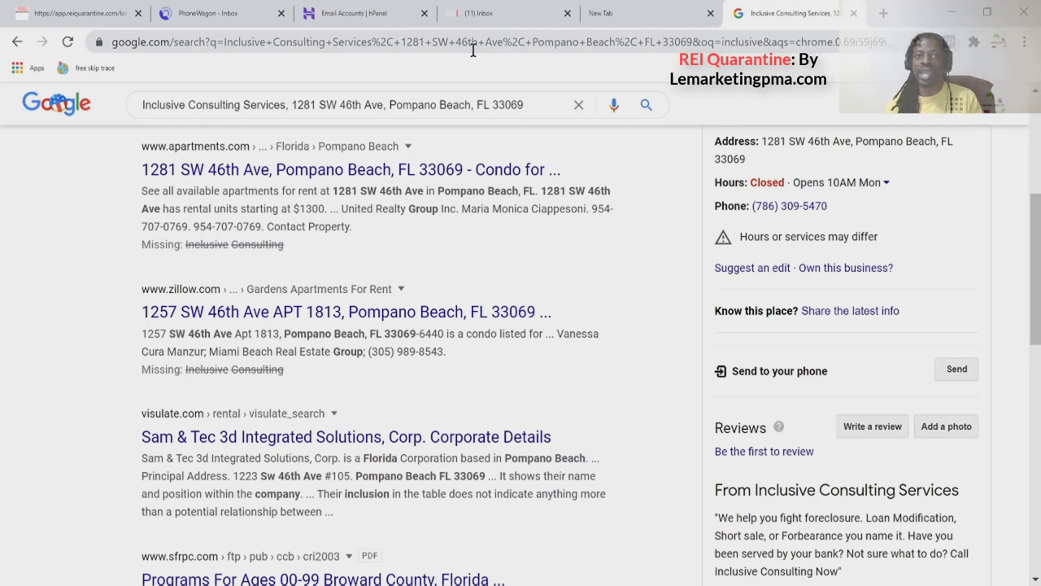
left_click(120, 17)
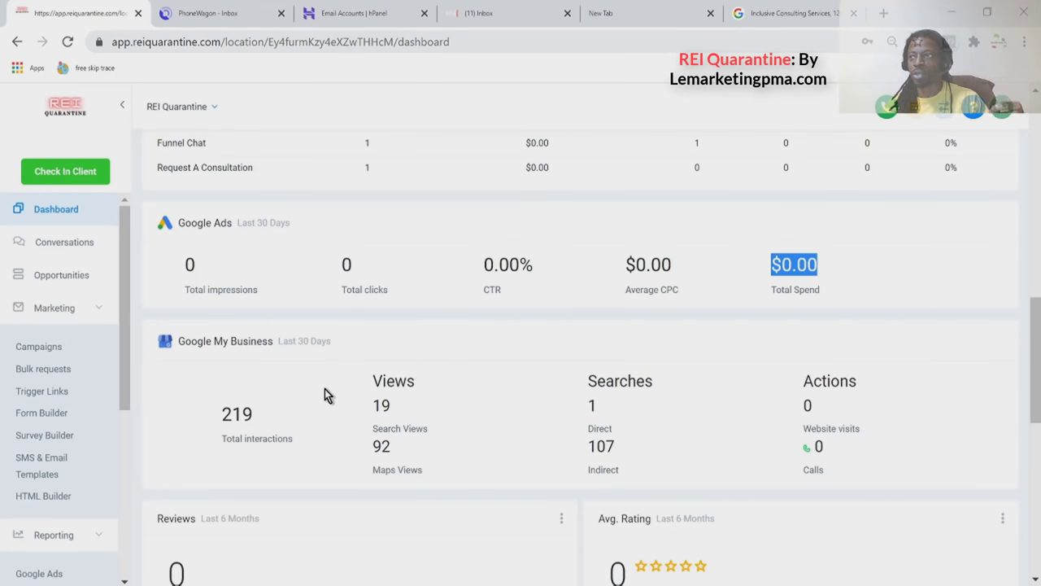
Look over REI Quarantine's review widgets (0 reviews, 1 of 100 invites), then open the account dropdown.
scroll(325, 394, "down", 4)
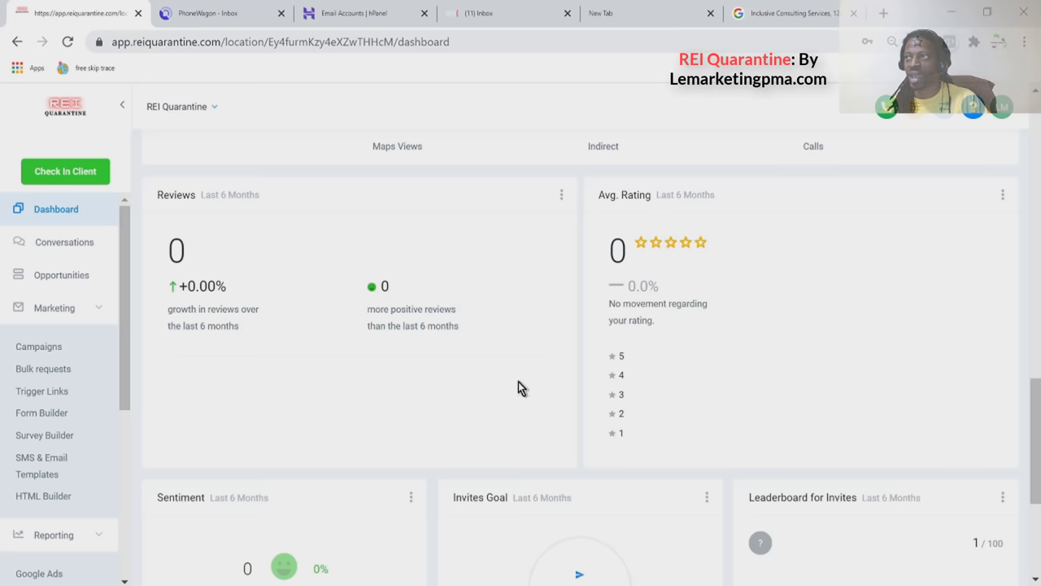
scroll(616, 395, "down", 3)
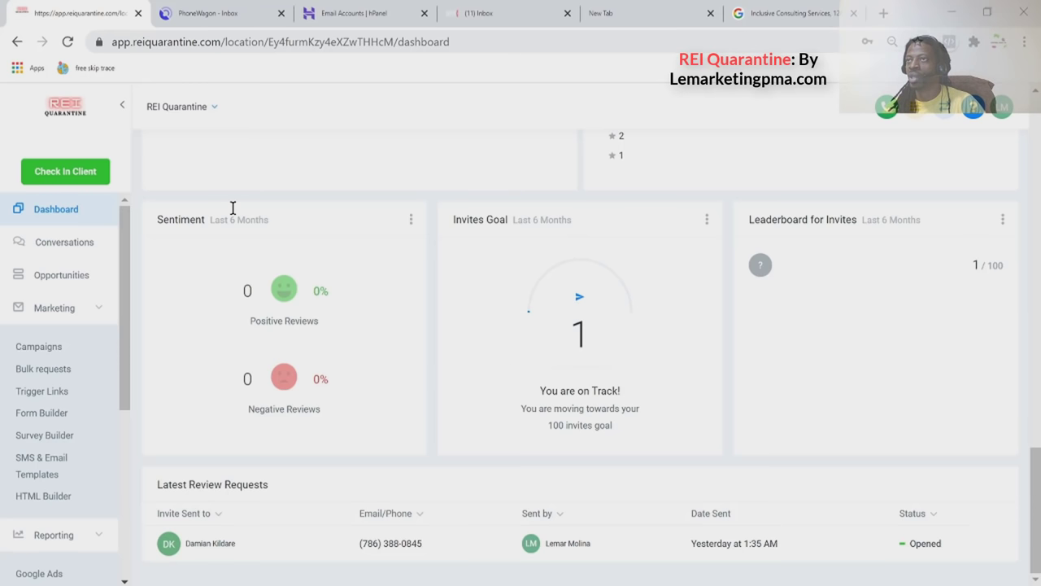
left_click(197, 112)
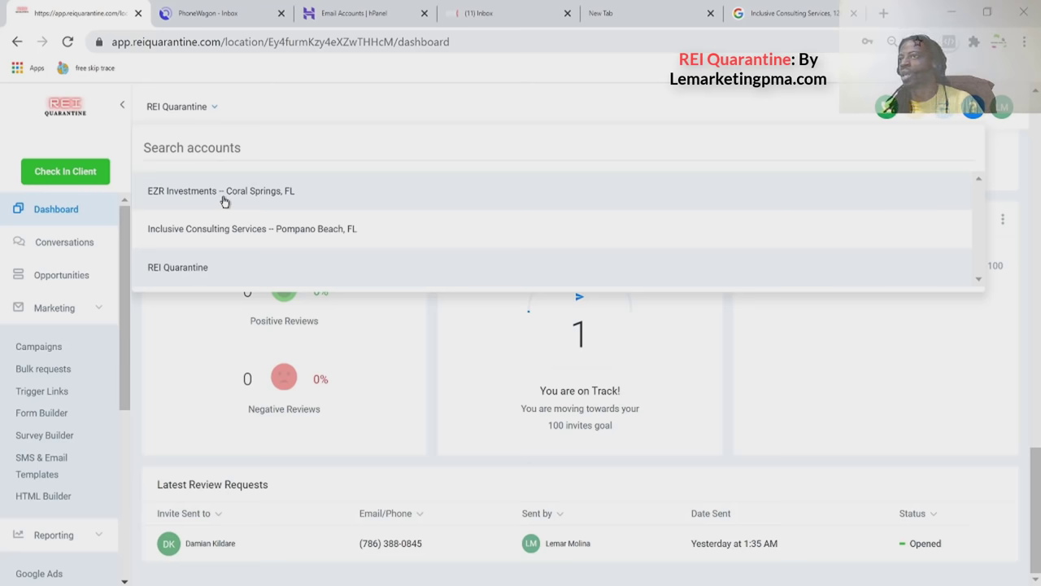
Switch to Inclusive Consulting Services – Pompano Beach, FL and check its empty dashboard: 0 opportunities, $0.00 pipeline.
left_click(232, 228)
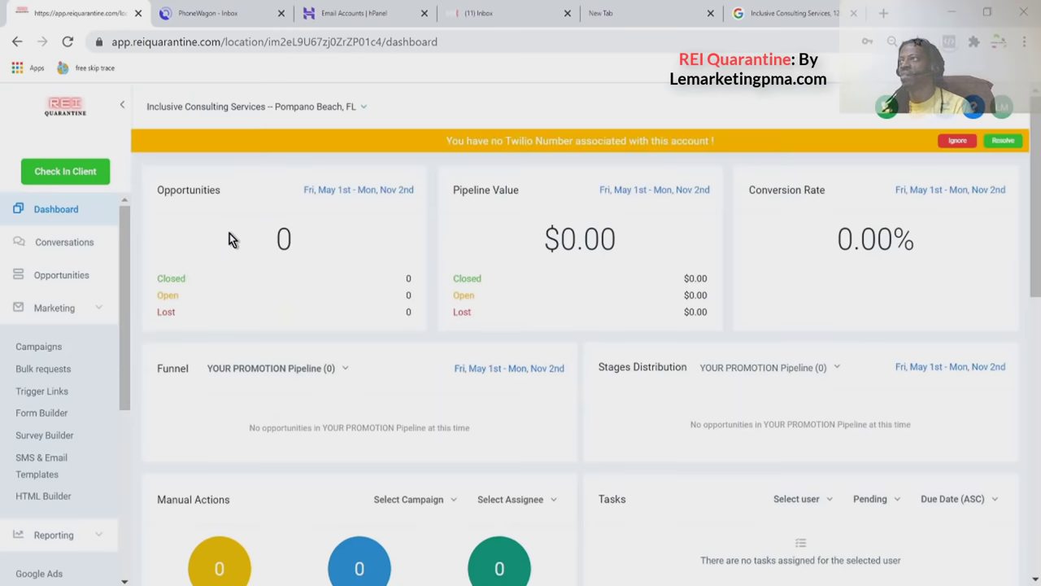
scroll(230, 234, "down", 7)
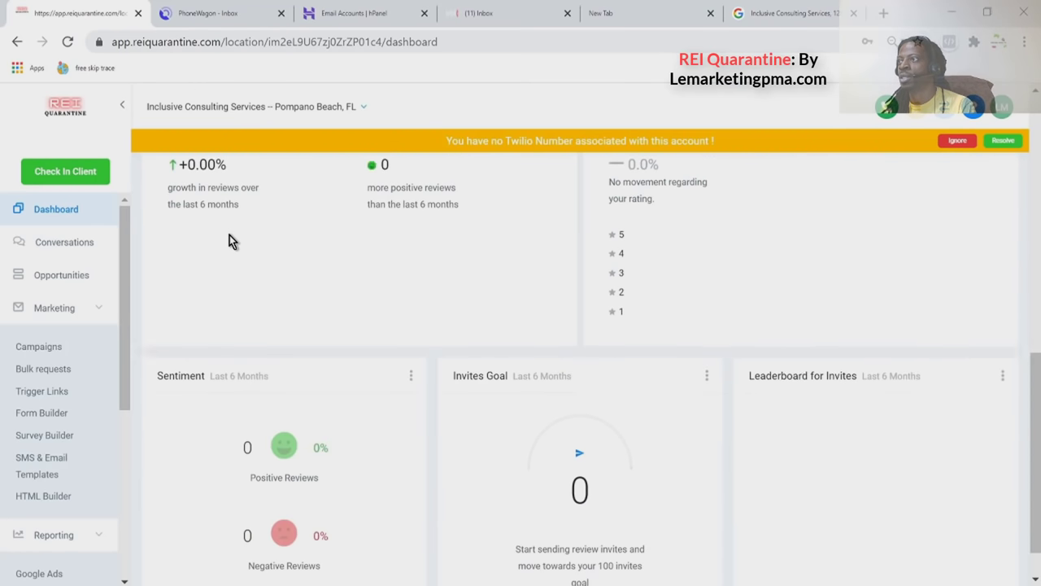
scroll(230, 235, "up", 8)
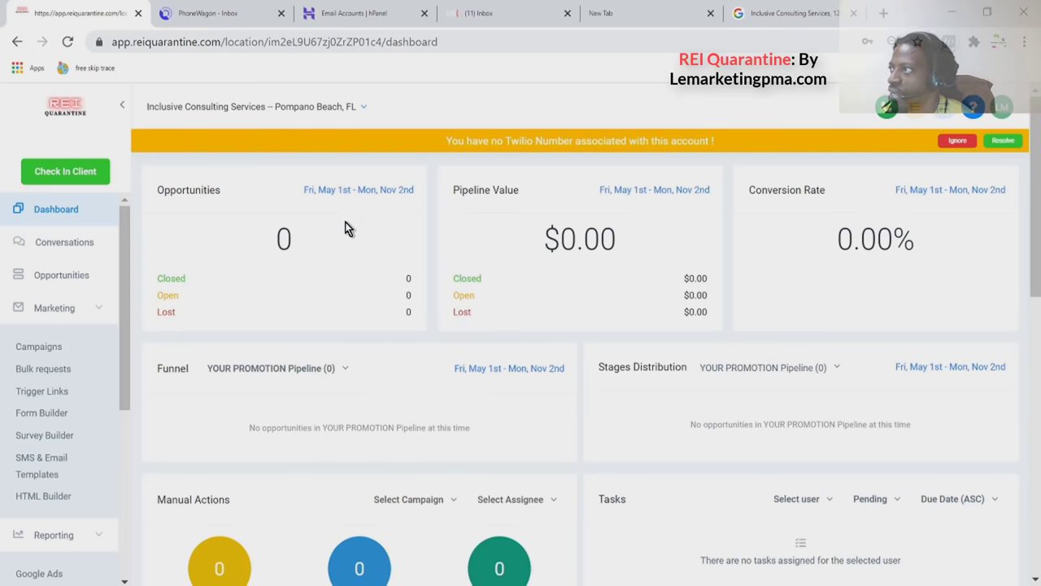
scroll(488, 265, "down", 5)
scroll(488, 263, "up", 3)
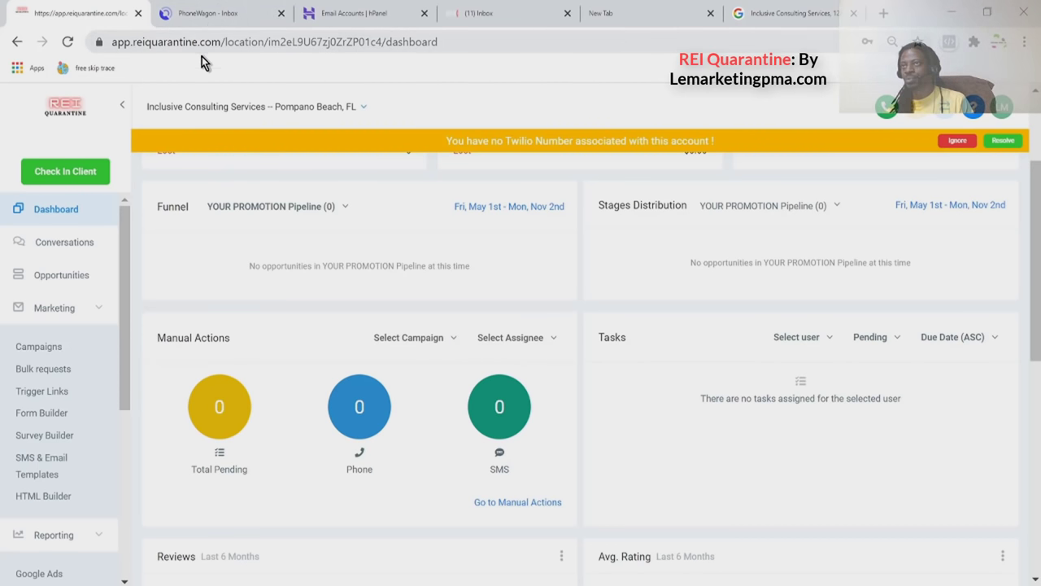
left_click(187, 109)
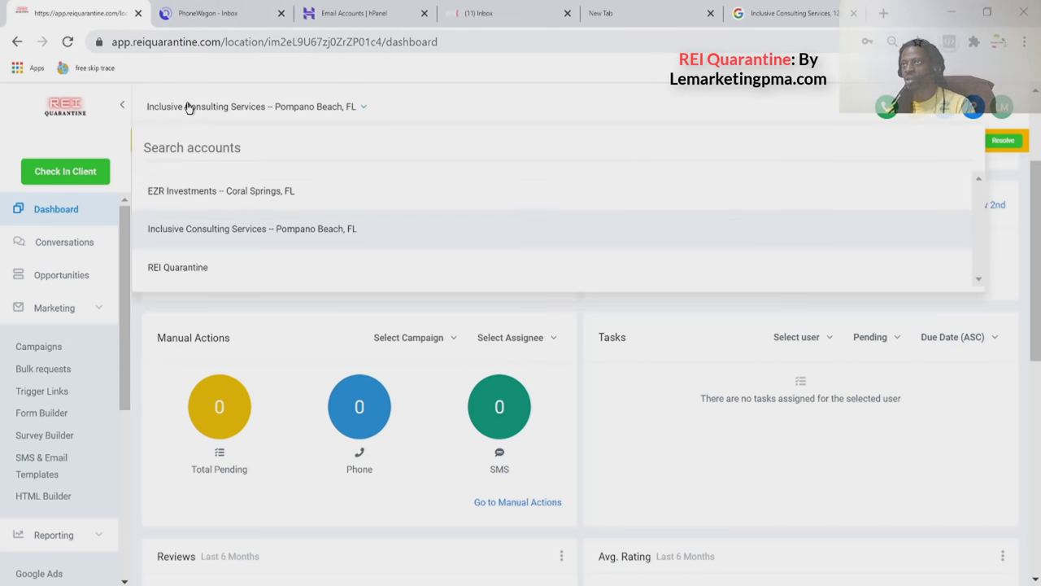
Switch back to REI Quarantine and review its dashboard: 4 opportunities, 3 open, 1 lost, 0 closed.
left_click(198, 270)
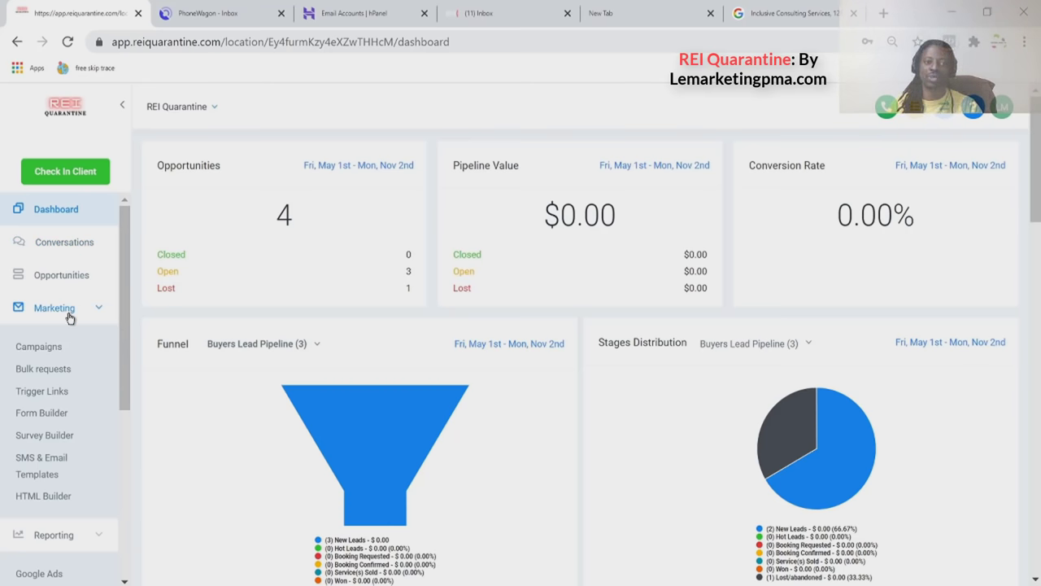
scroll(70, 317, "down", 3)
scroll(70, 317, "up", 3)
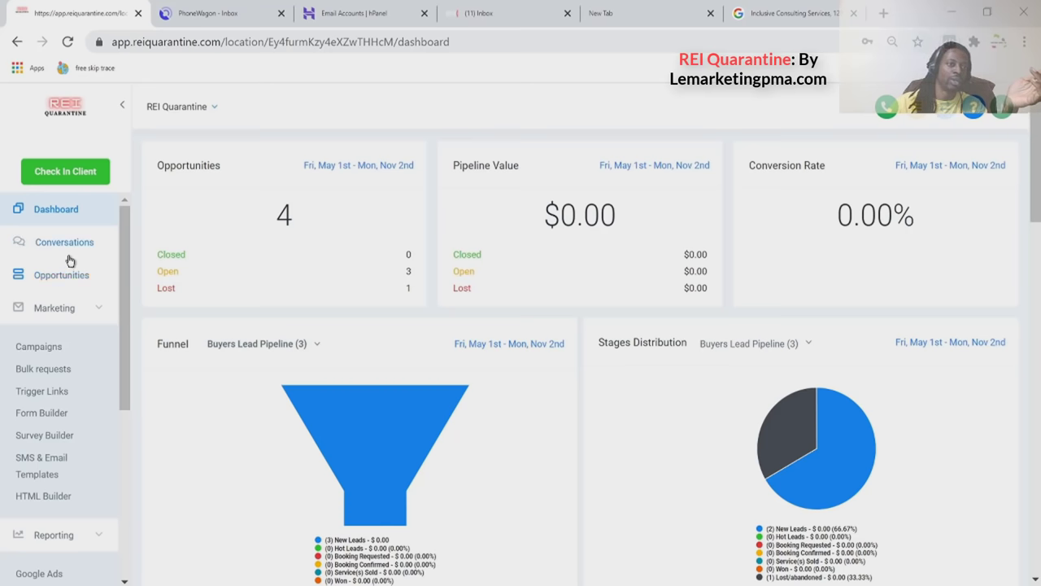
Quick-search Contacts / Smart lists for the test lead by name, open their record, then go to webmail.
scroll(65, 278, "down", 5)
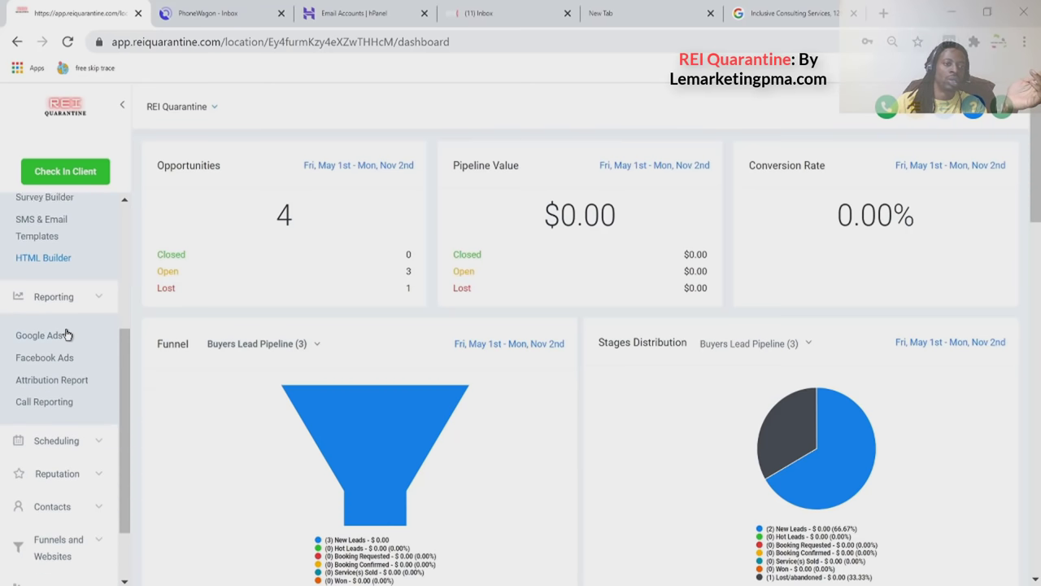
left_click(73, 428)
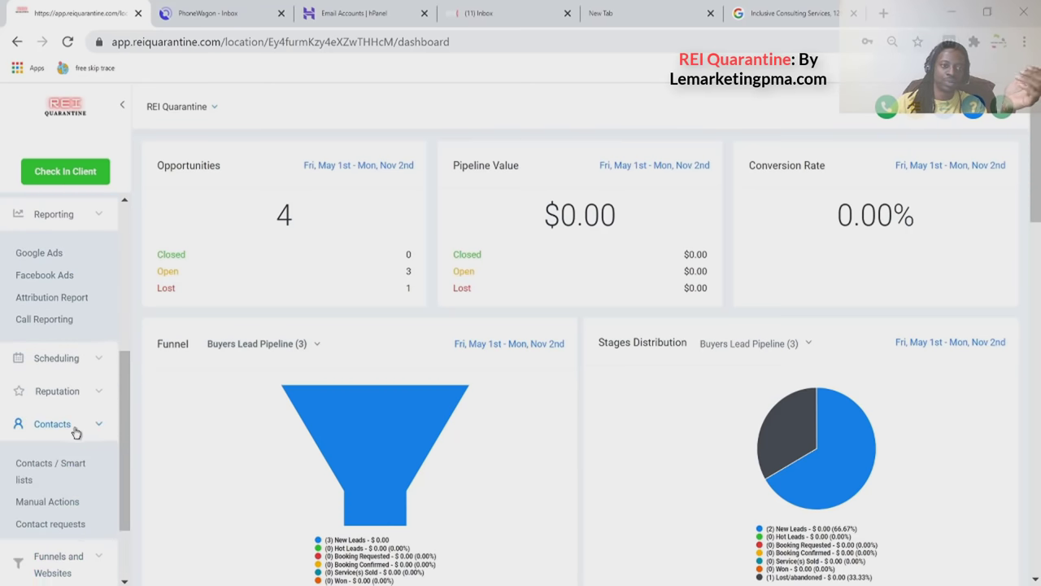
left_click(62, 463)
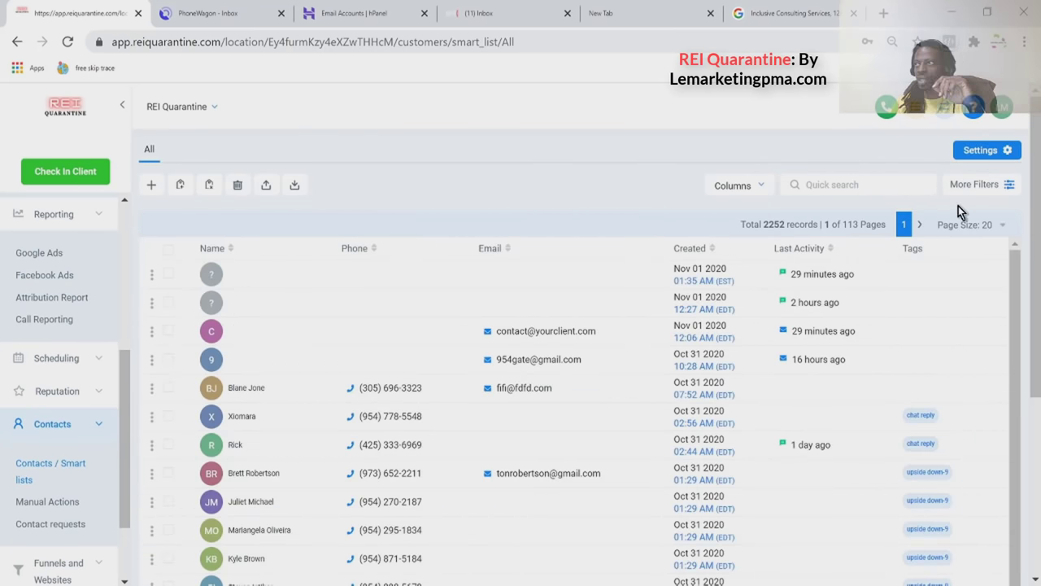
left_click(851, 189)
type("lamar")
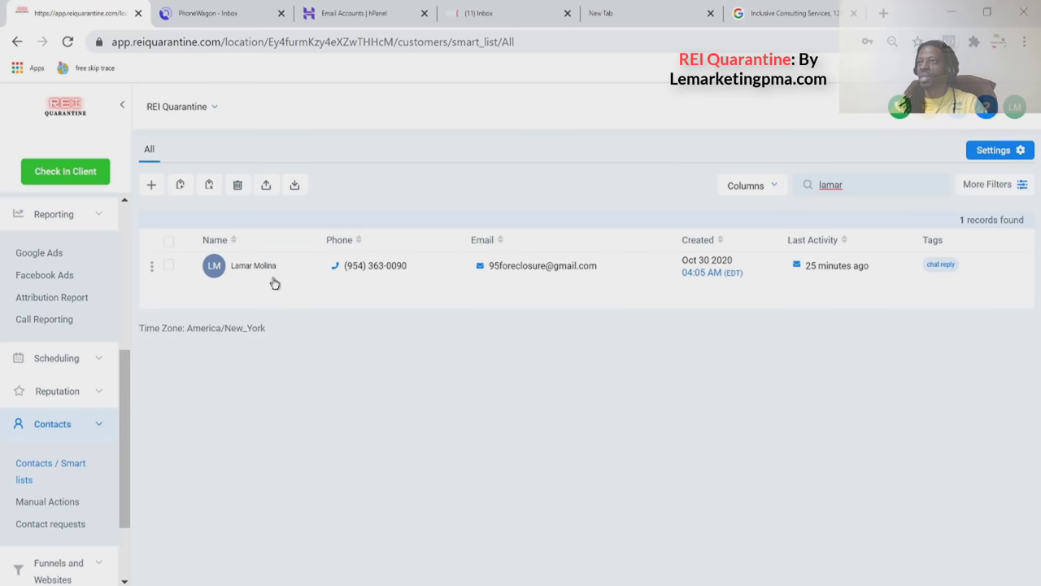
left_click(246, 270)
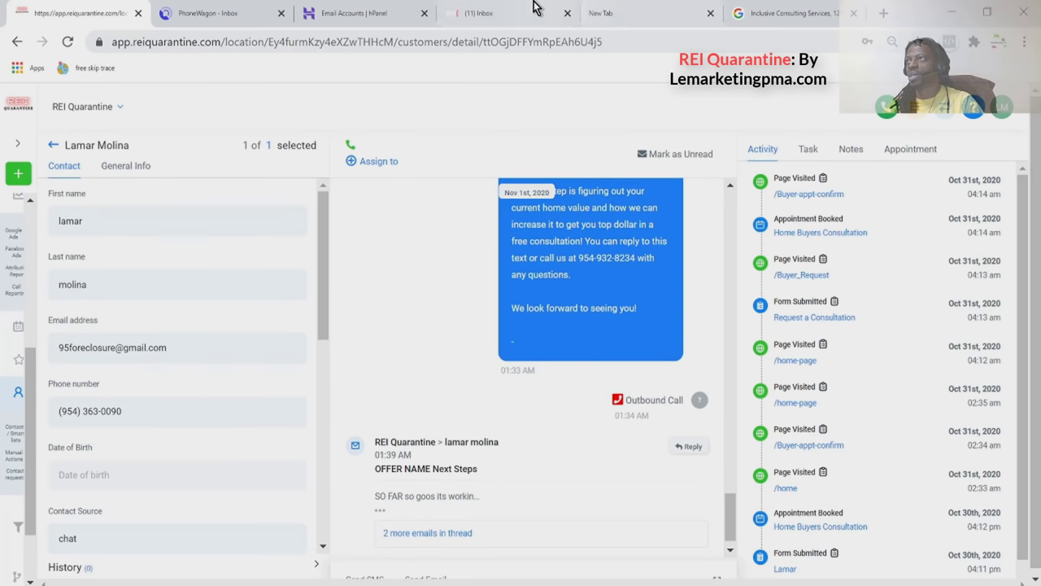
left_click(517, 20)
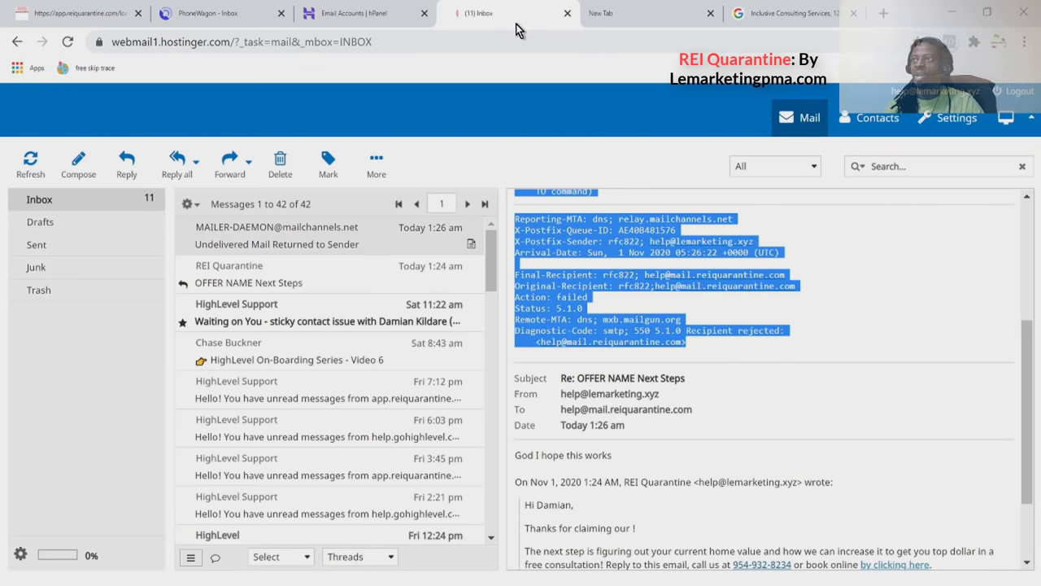
Read the returned-mail notice rejecting the REI Quarantine reply address (status 5.1.0), then go to PhoneWagon.
scroll(611, 314, "up", 5)
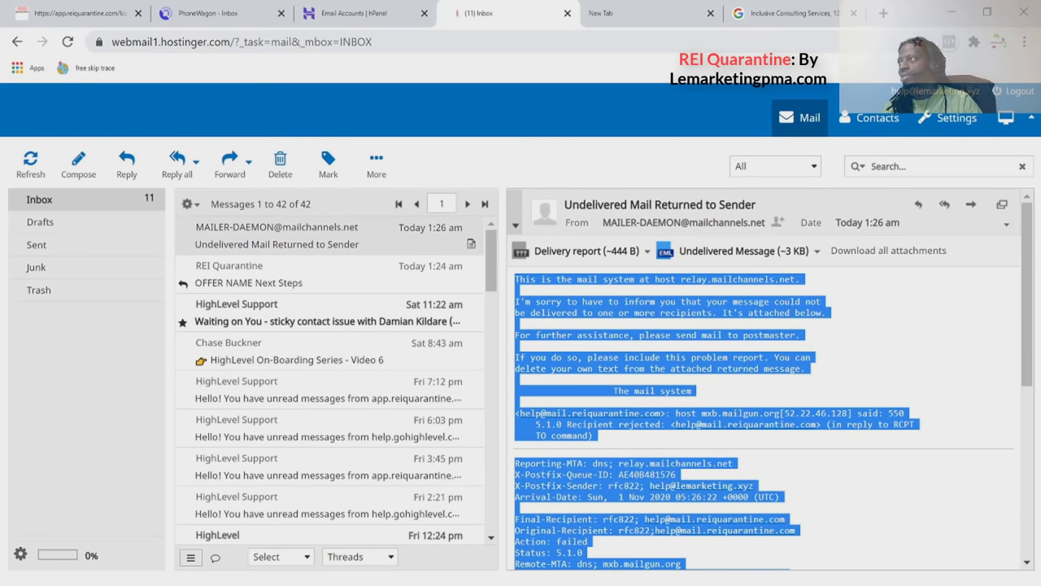
left_click(977, 98)
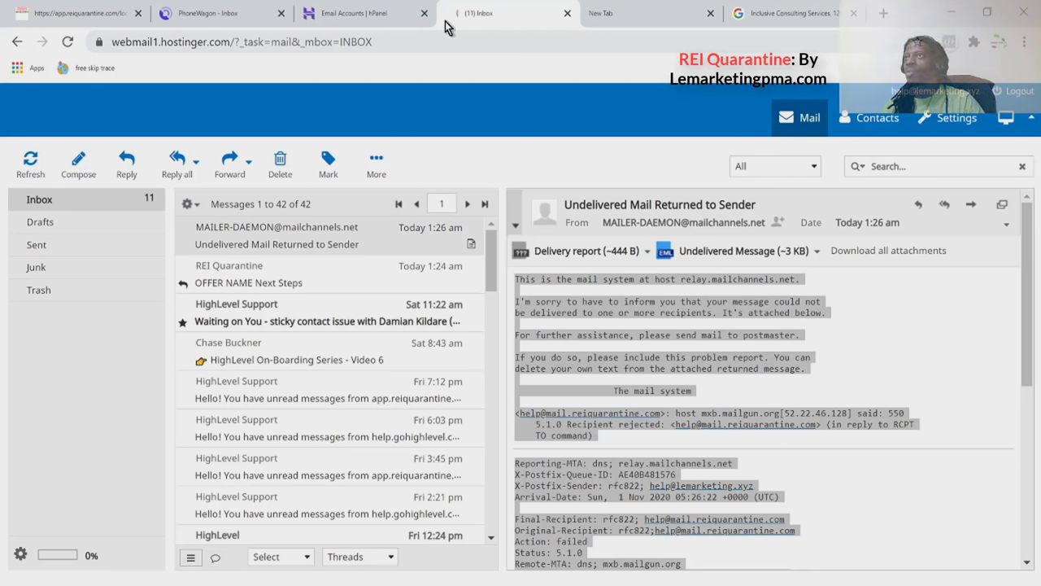
left_click(234, 23)
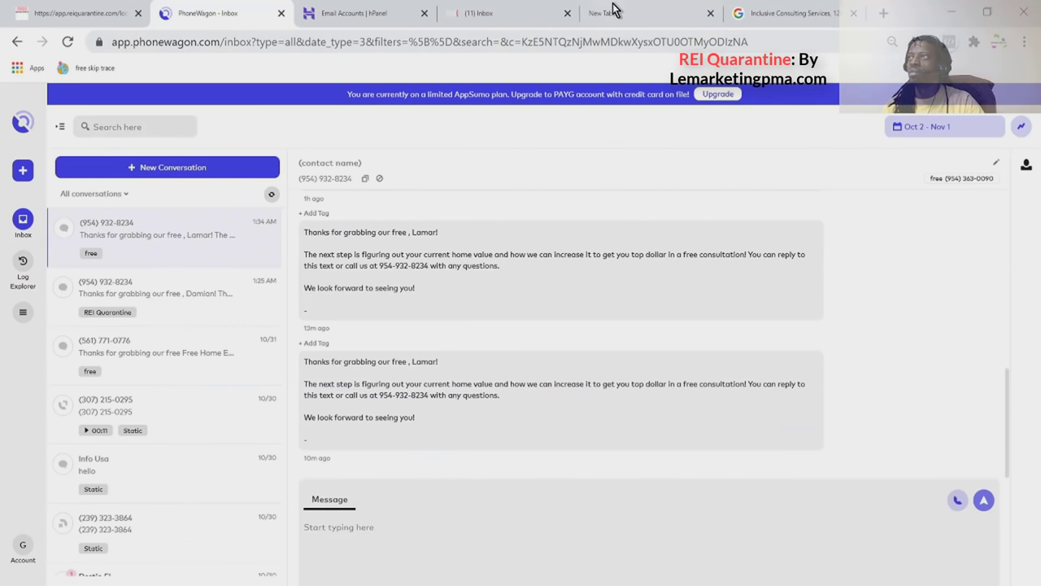
Replace the contact's email with the corrected business address and save the contact record.
left_click(71, 16)
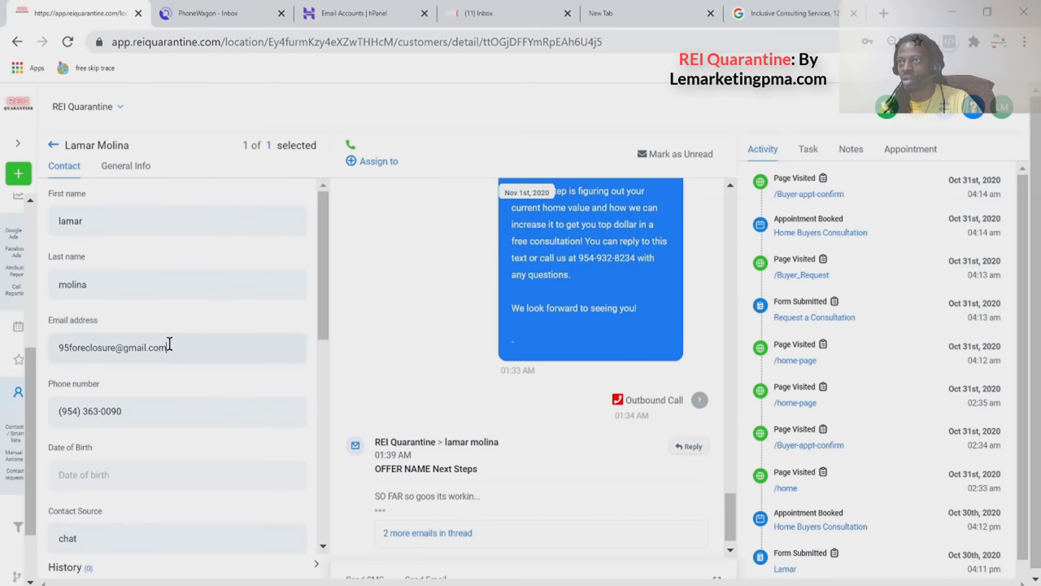
left_click_drag(174, 347, 28, 356)
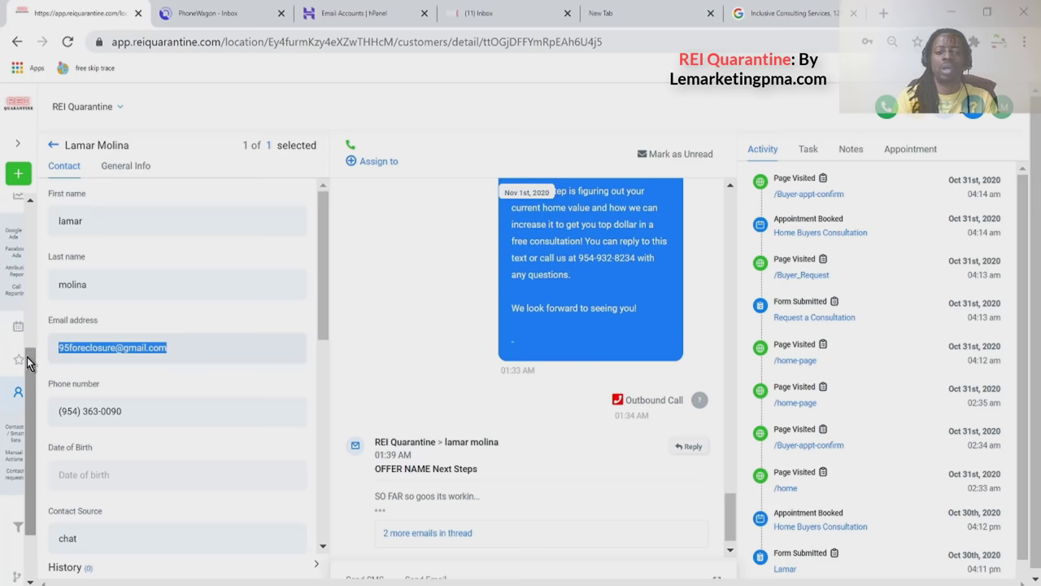
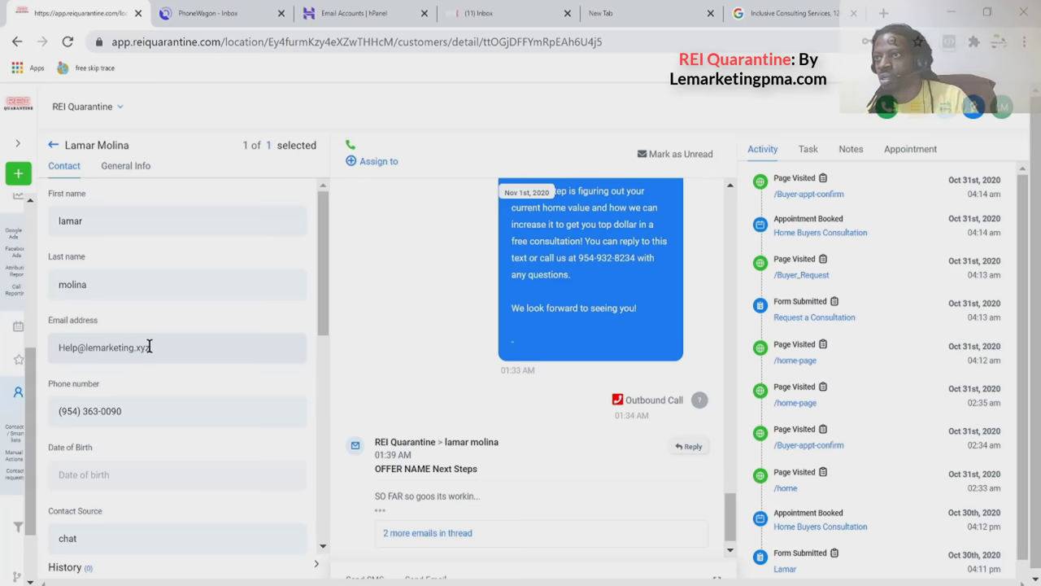
scroll(162, 454, "down", 10)
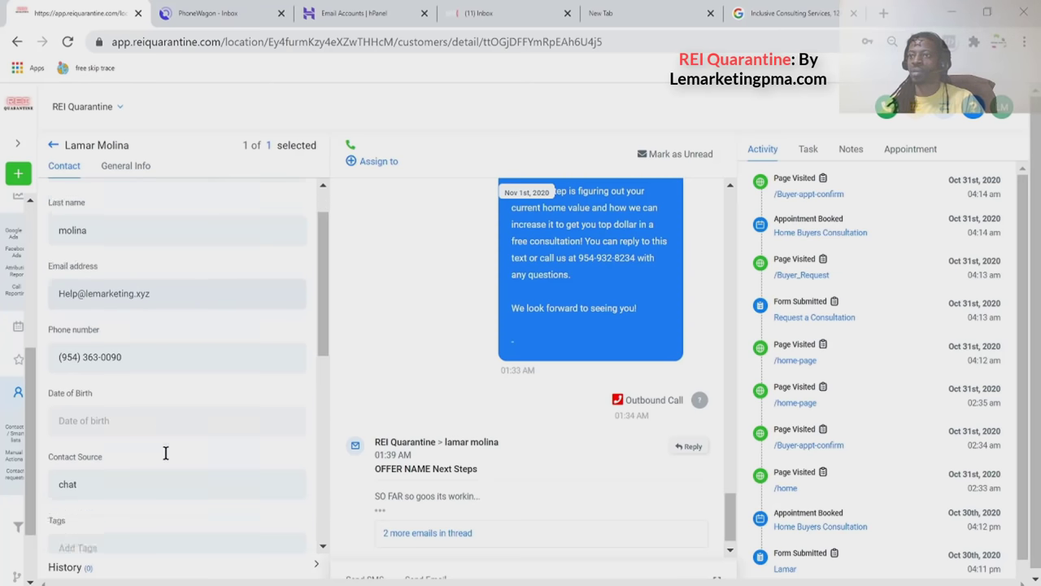
left_click(280, 529)
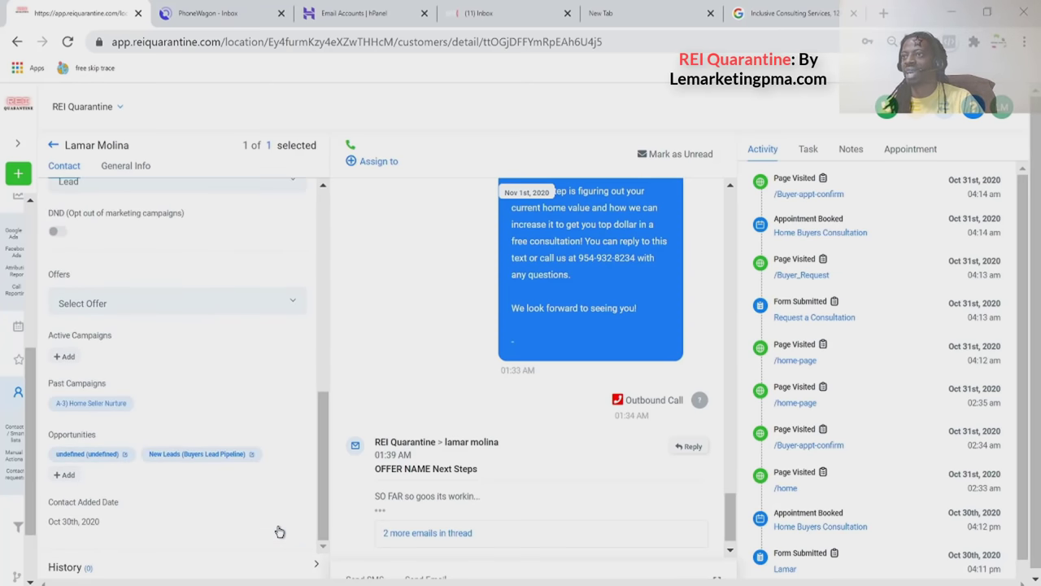
Select the contact's phone number and bring up PhoneWagon's inbox for comparison.
scroll(289, 488, "up", 5)
scroll(293, 481, "up", 2)
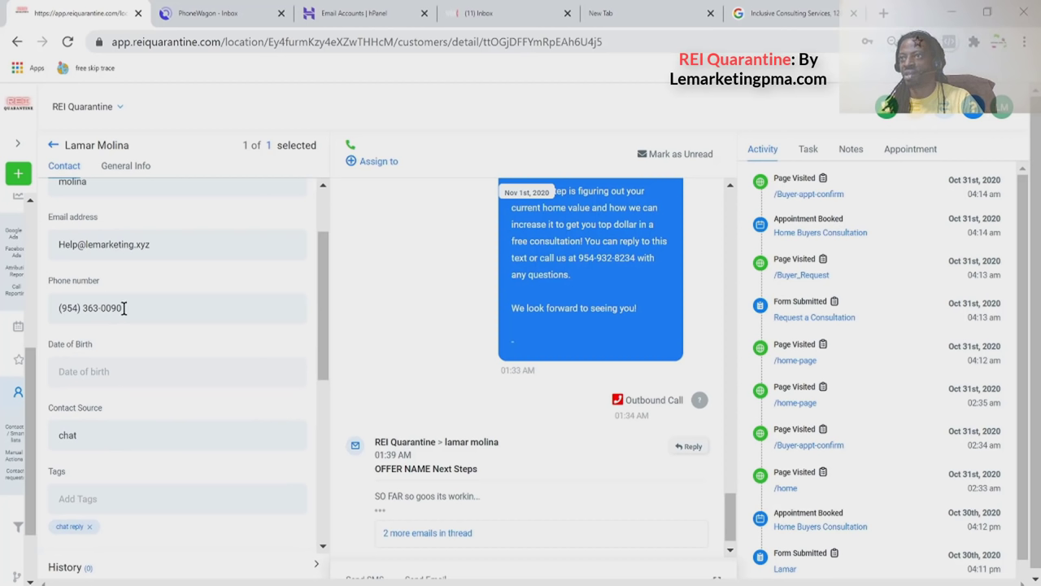
left_click_drag(148, 304, 50, 315)
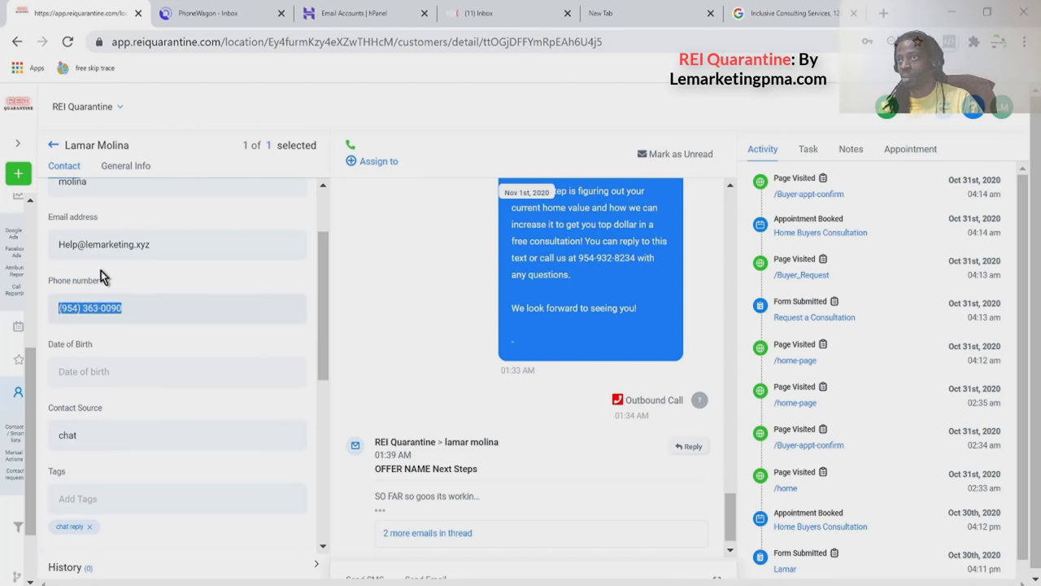
left_click(243, 15)
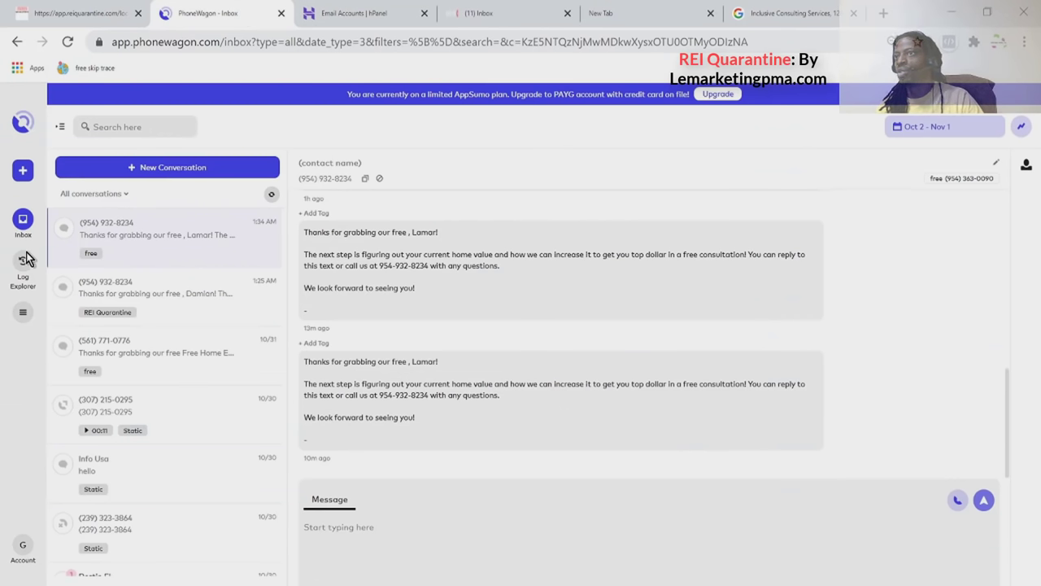
Check that the 'free' line in PhoneWagon's Numbers list matches the contact's phone number in the CRM.
left_click(24, 314)
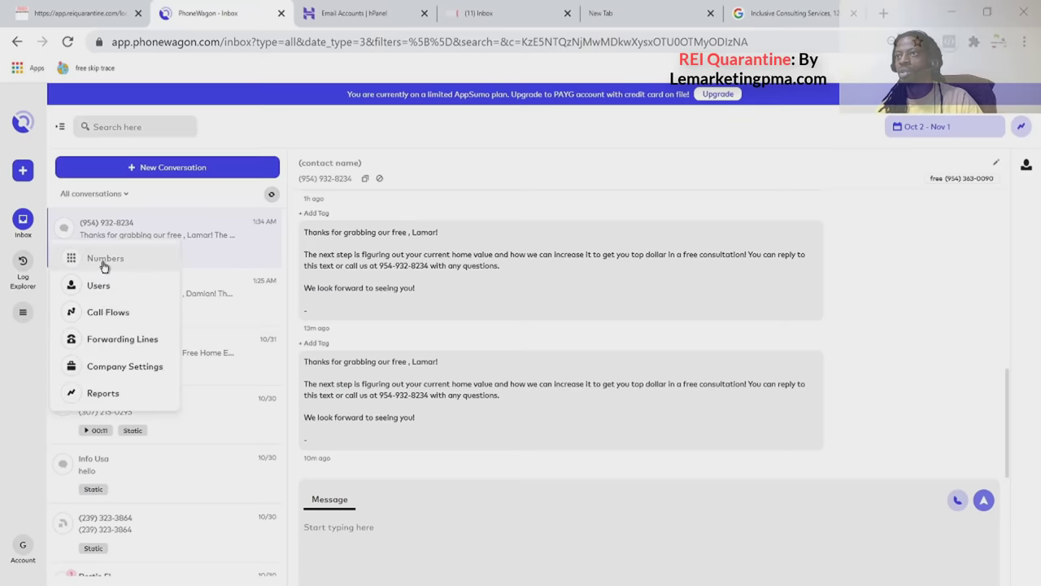
left_click(102, 267)
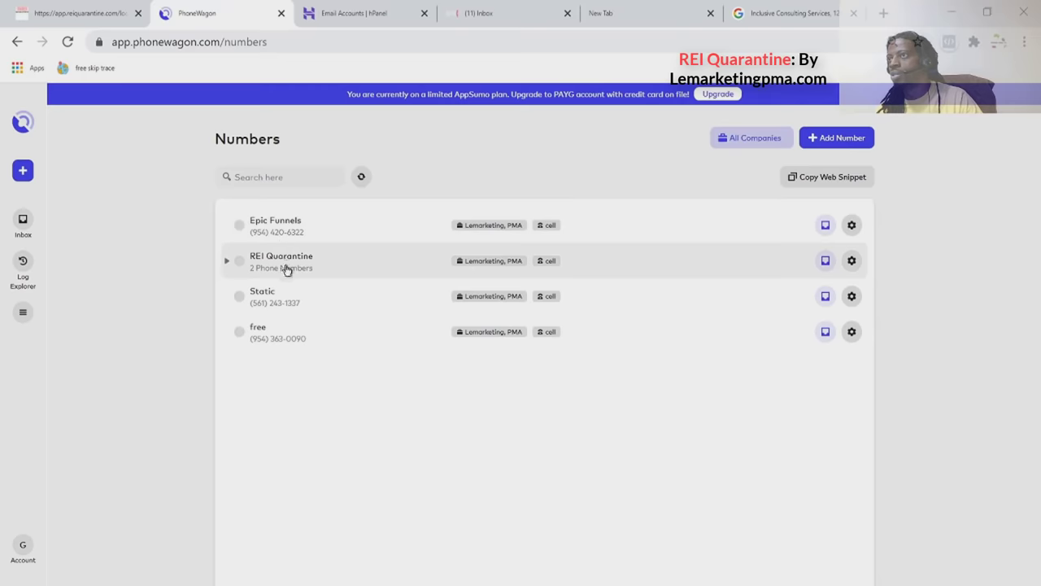
left_click_drag(301, 340, 249, 340)
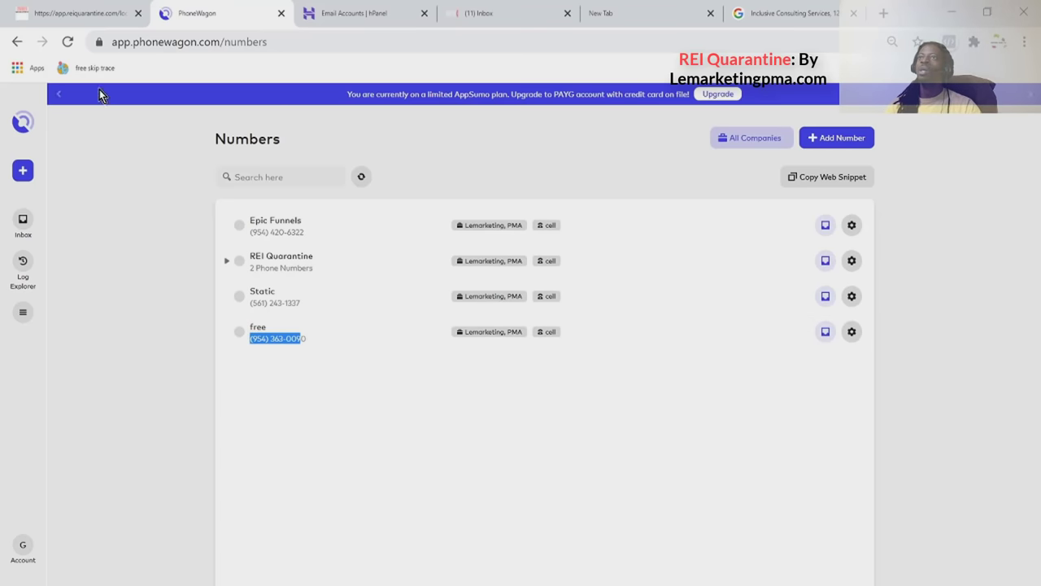
left_click(74, 12)
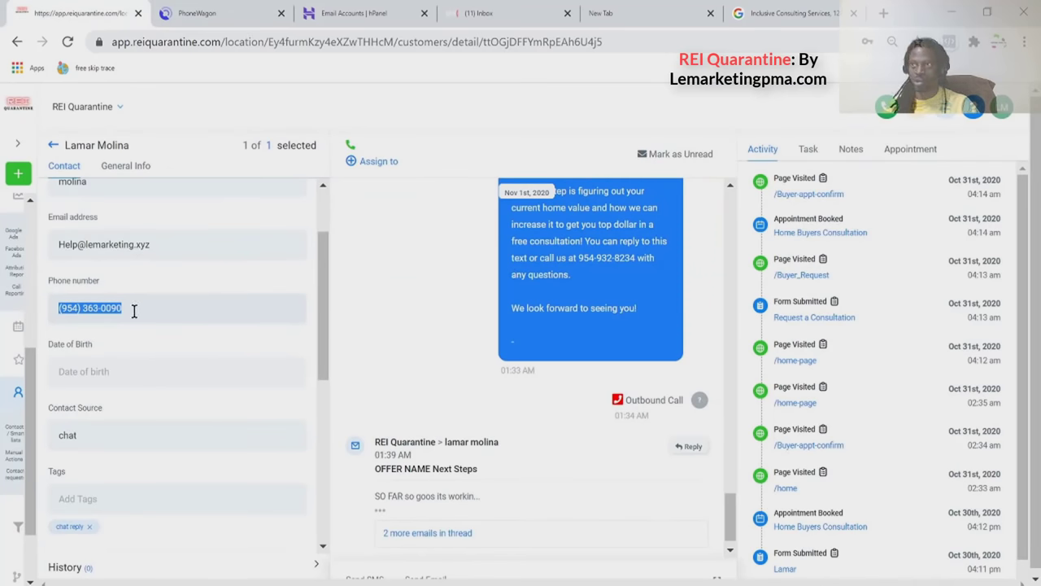
left_click(151, 246)
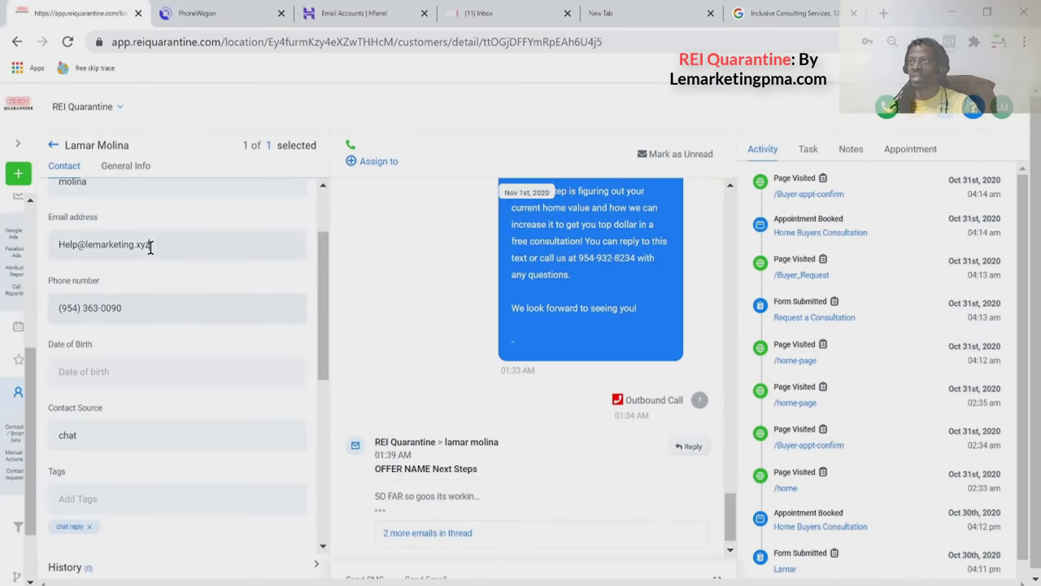
Refresh the webmail inbox for new replies, then return to the contact's CRM record.
left_click(474, 16)
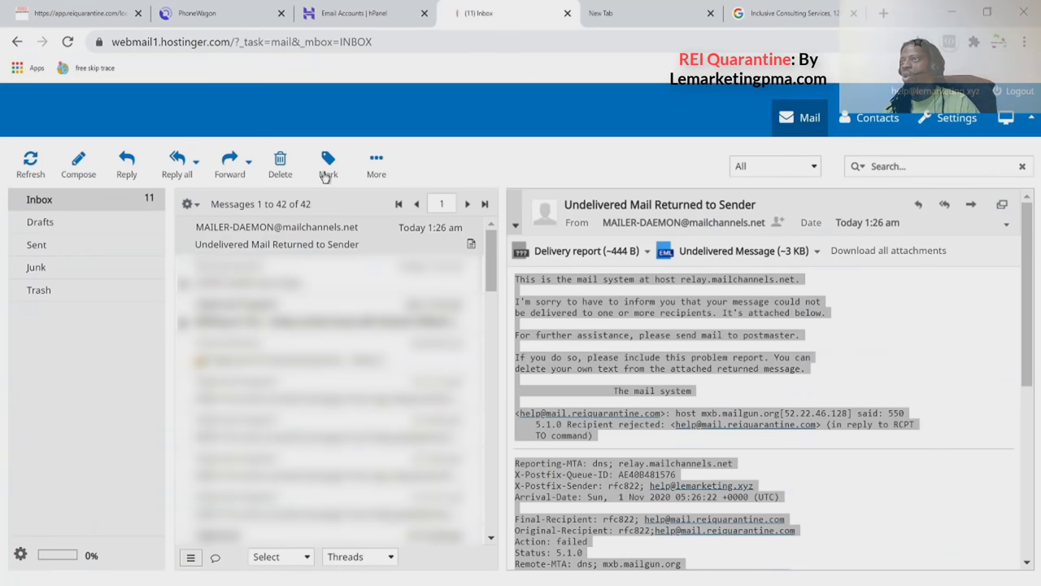
left_click(45, 177)
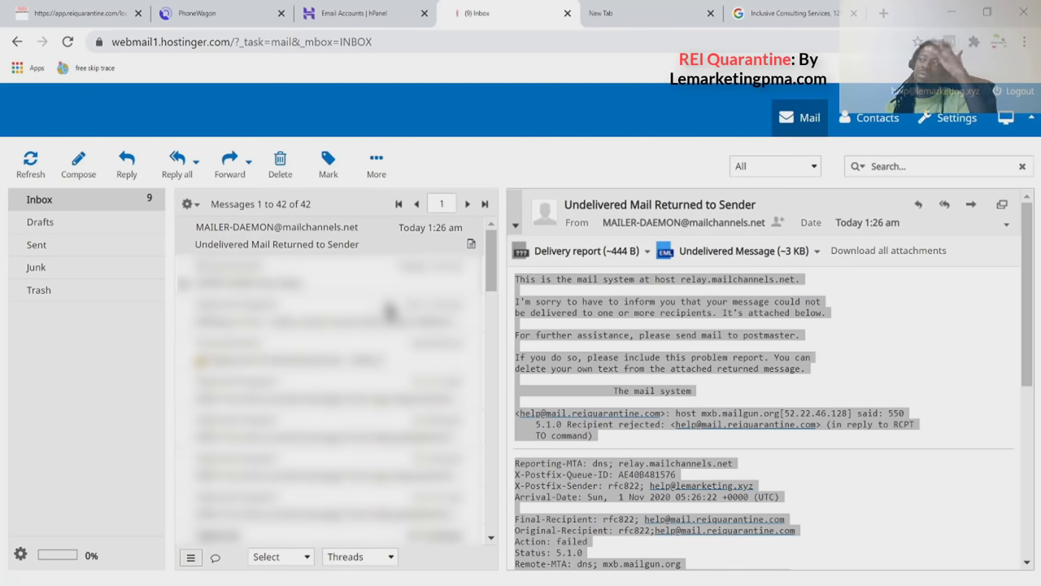
left_click(69, 13)
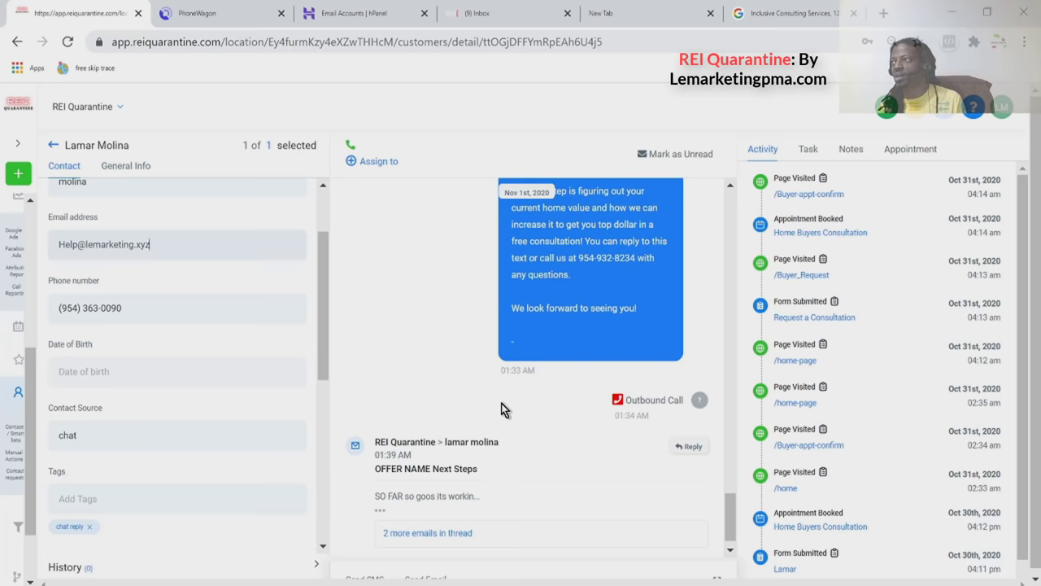
Go back to Contacts / Smart lists, showing the single search match tagged 'chat reply'.
scroll(575, 348, "down", 1)
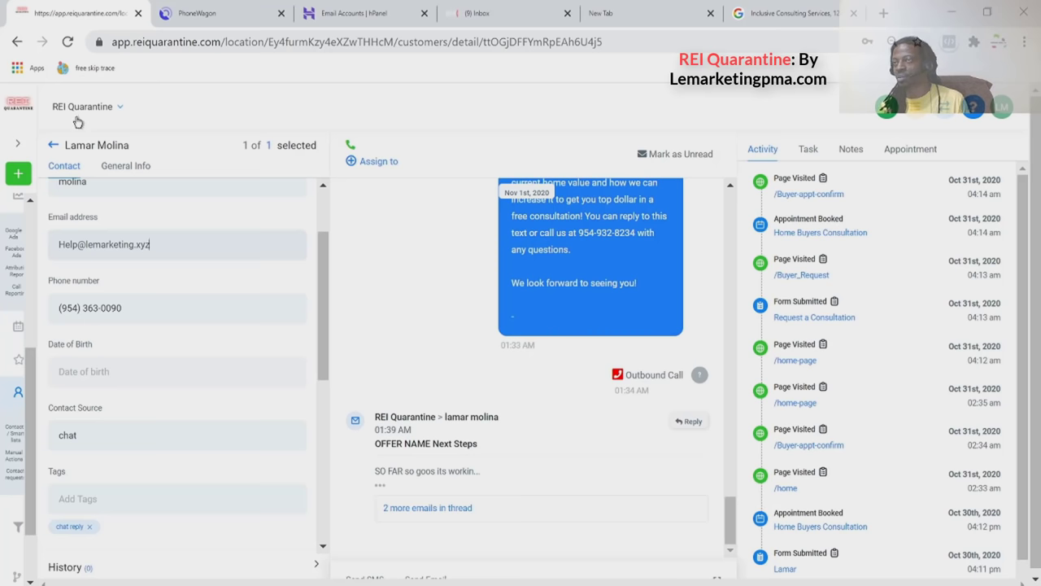
left_click(51, 149)
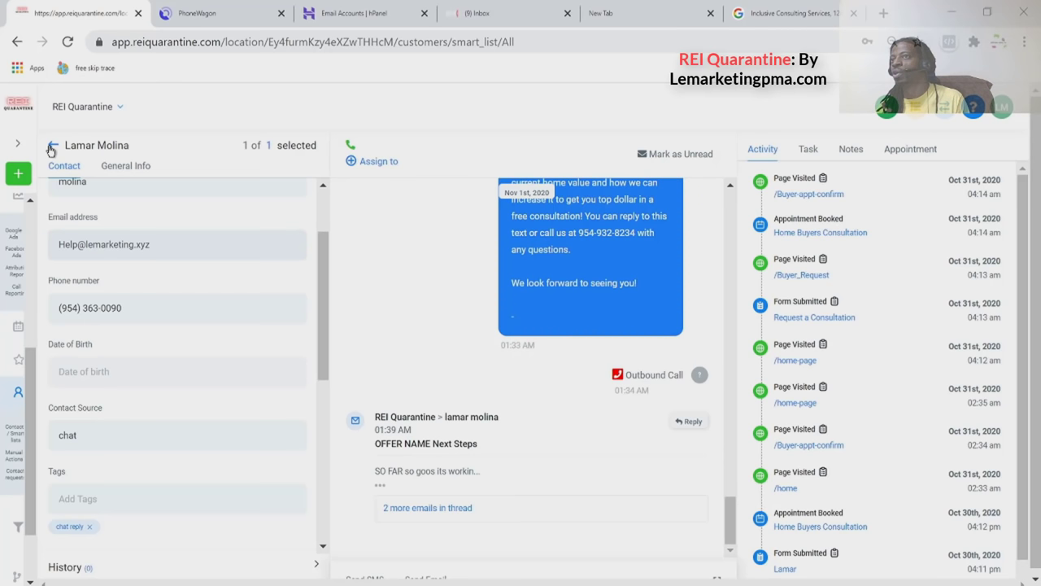
scroll(87, 260, "up", 4)
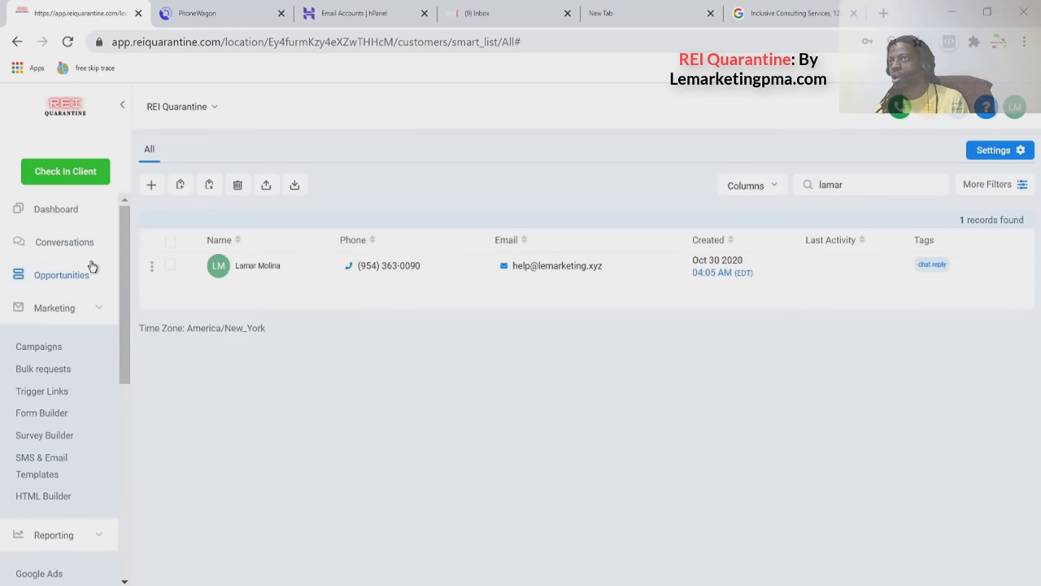
Open Conversations and review the empty inbox holding only a blank new conversation.
left_click(79, 246)
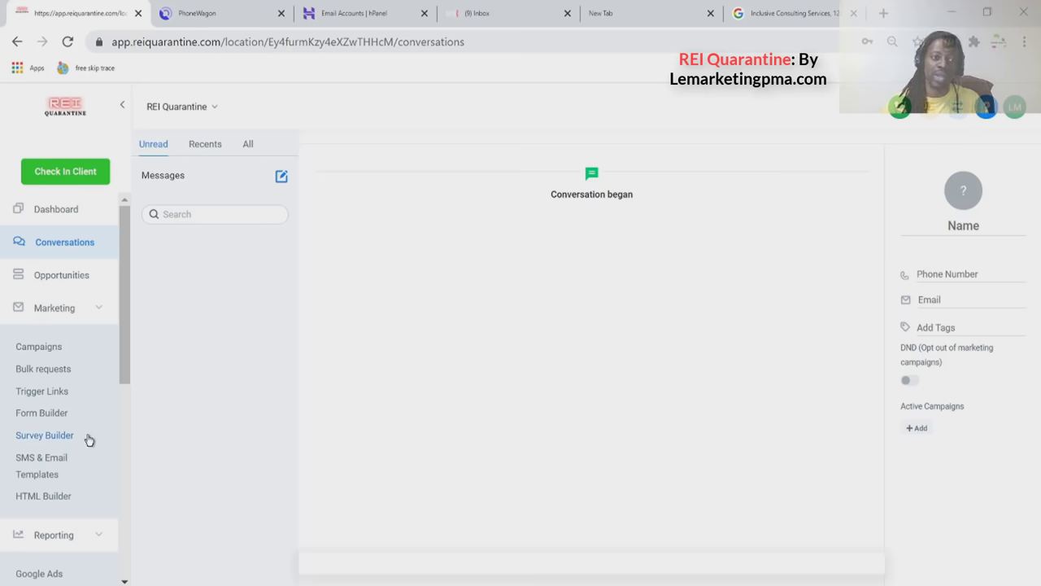
scroll(99, 423, "down", 5)
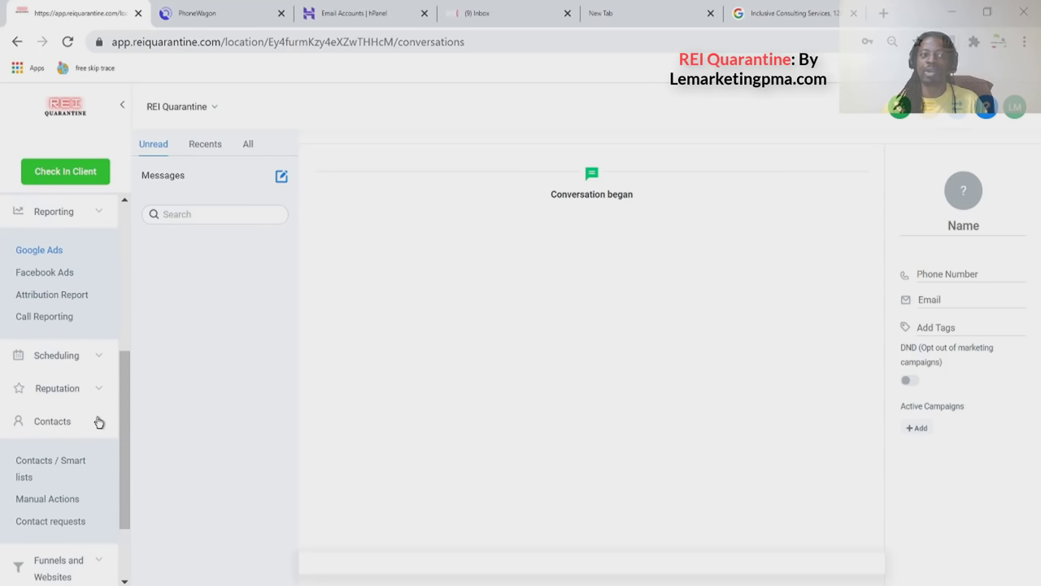
scroll(99, 421, "up", 5)
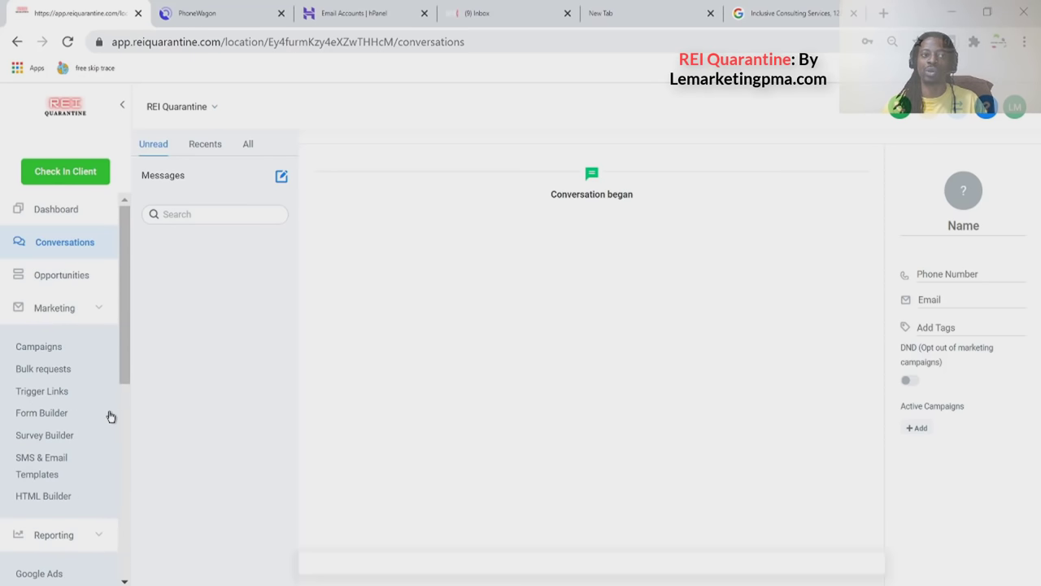
double_click(622, 196)
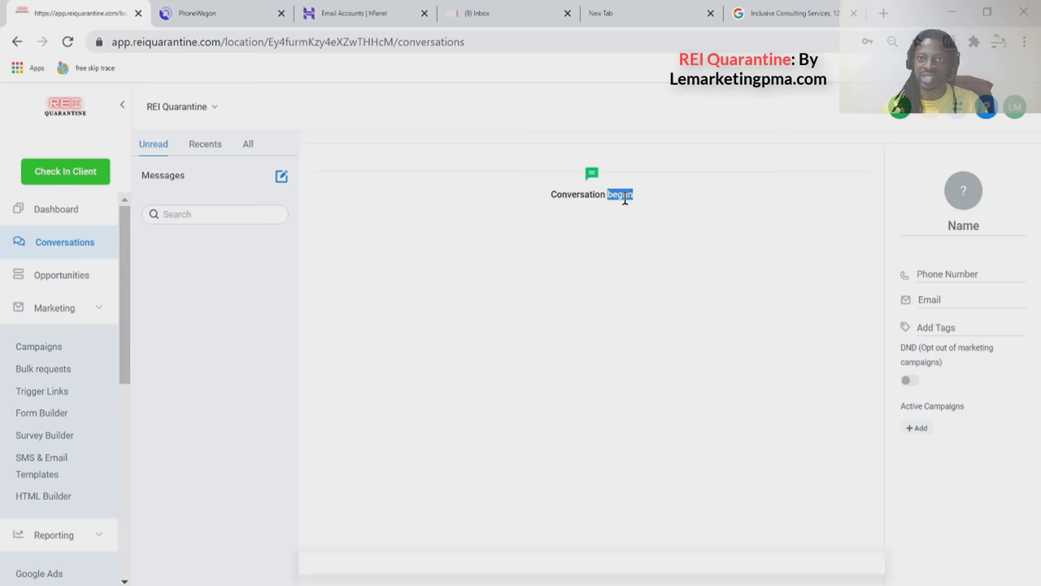
scroll(119, 375, "down", 5)
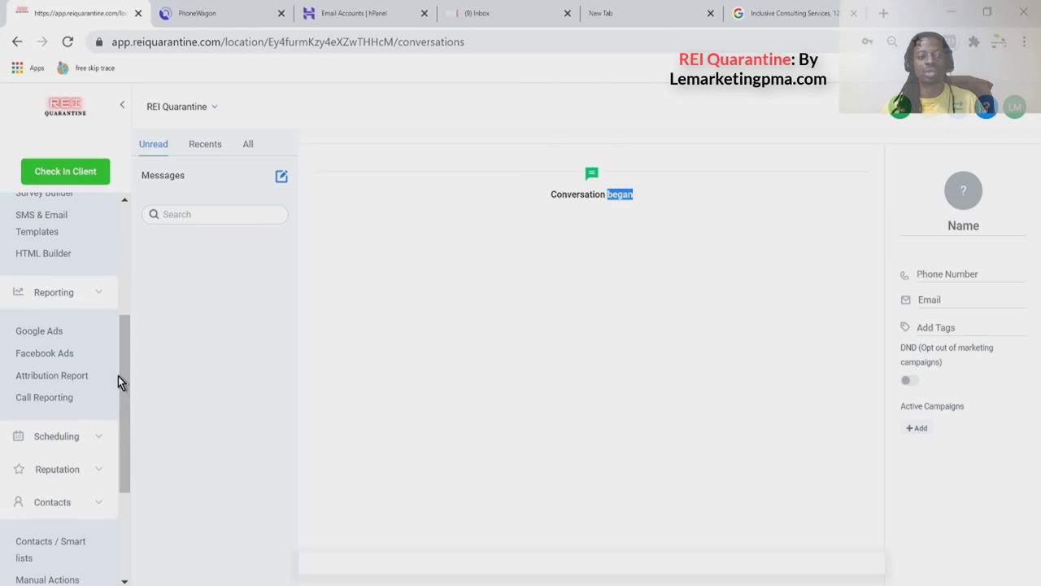
left_click(79, 386)
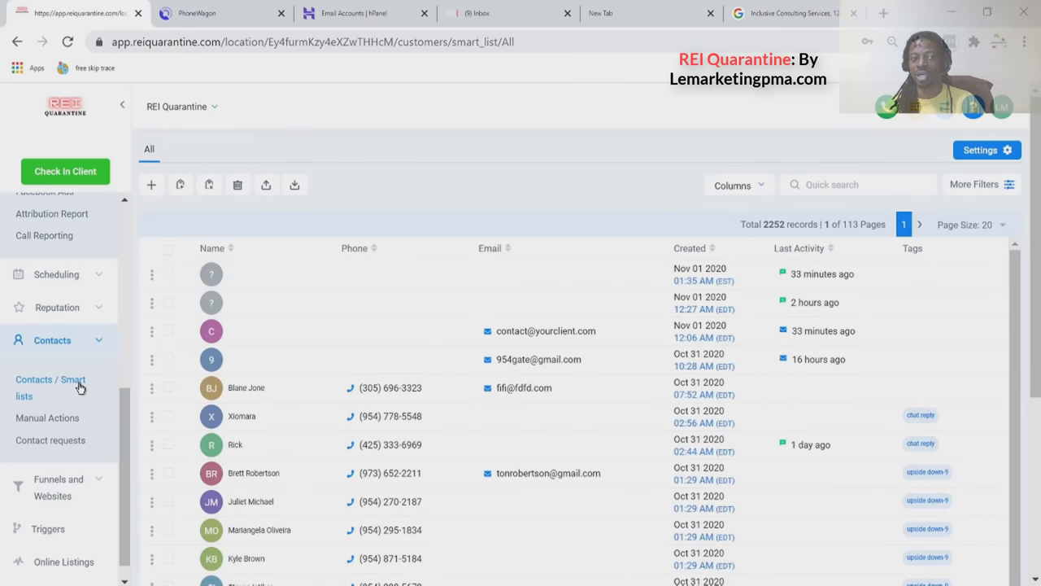
left_click(806, 186)
type("lamar")
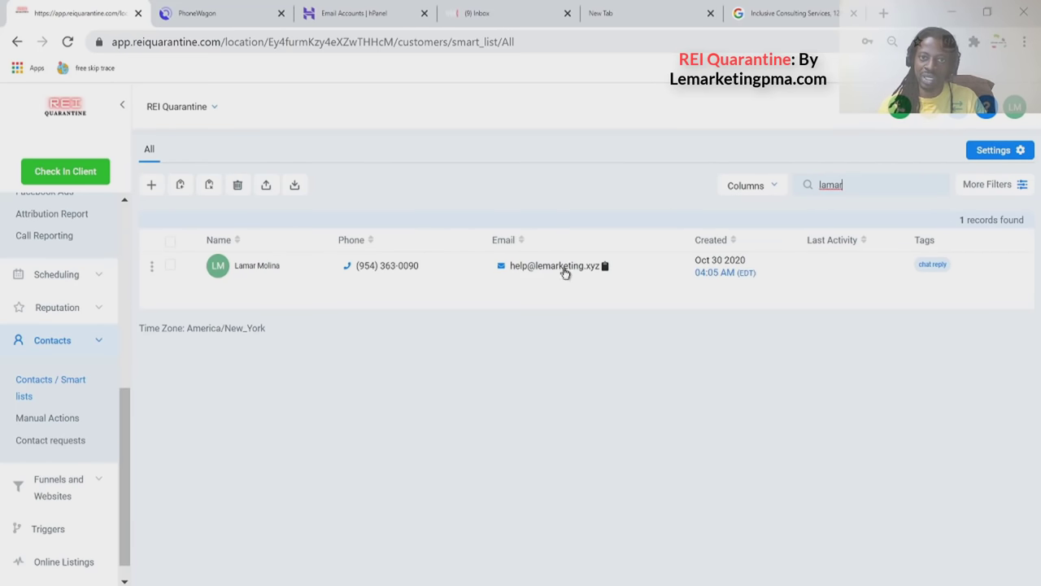
left_click(273, 268)
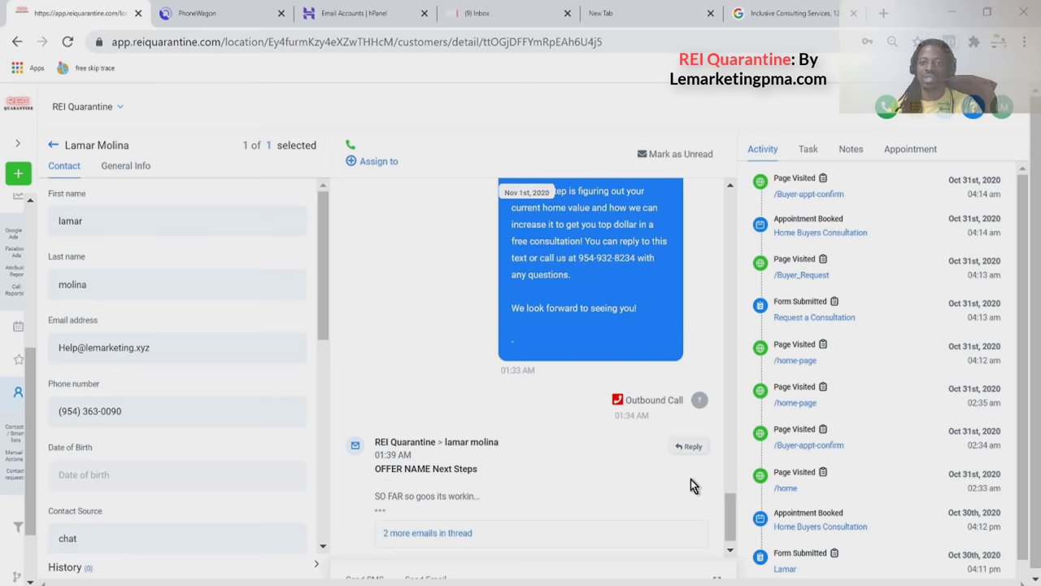
left_click_drag(730, 521, 732, 207)
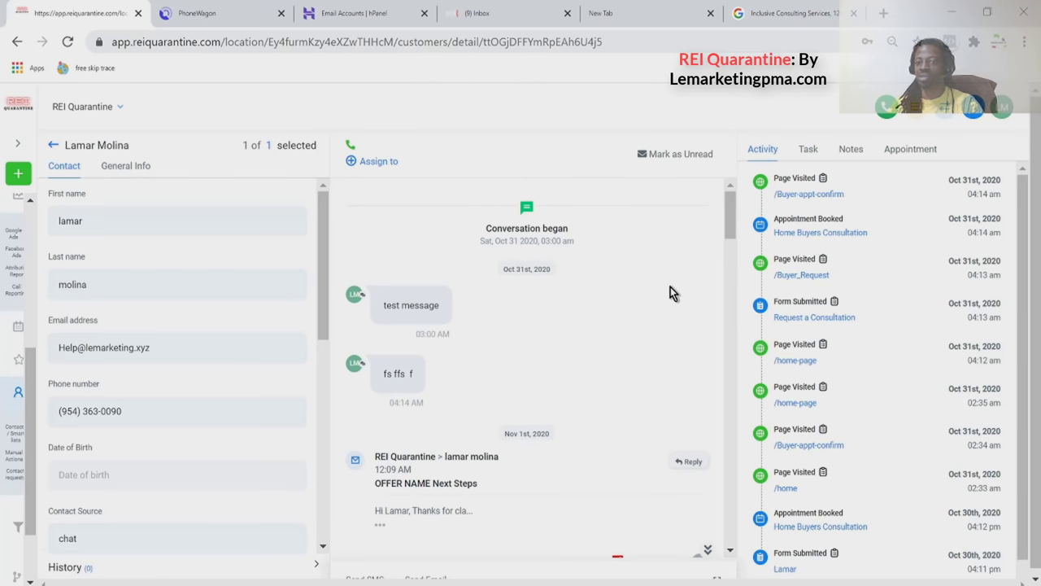
scroll(671, 286, "down", 1)
scroll(670, 288, "up", 1)
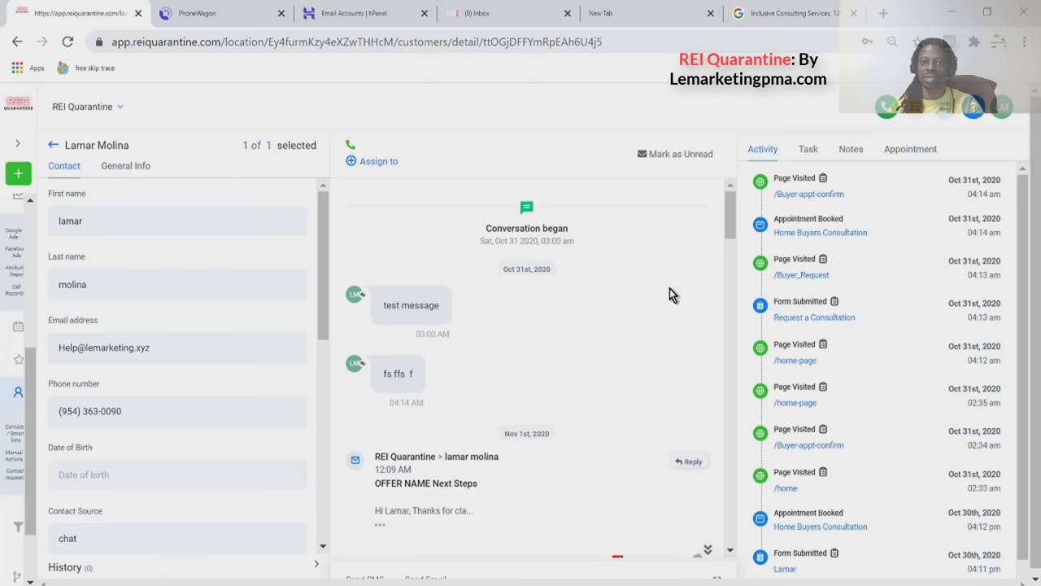
scroll(425, 311, "down", 4)
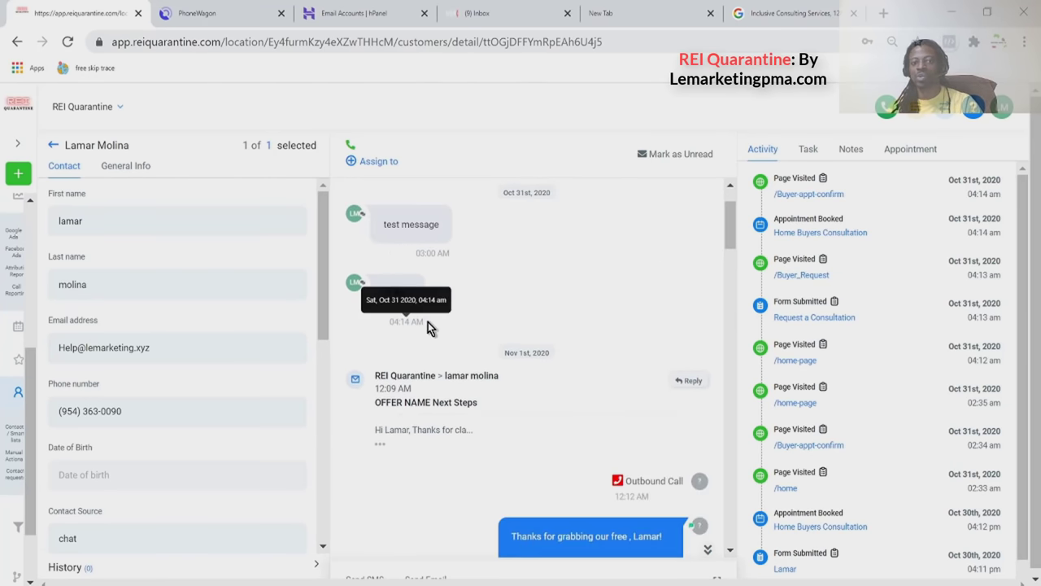
scroll(602, 366, "down", 2)
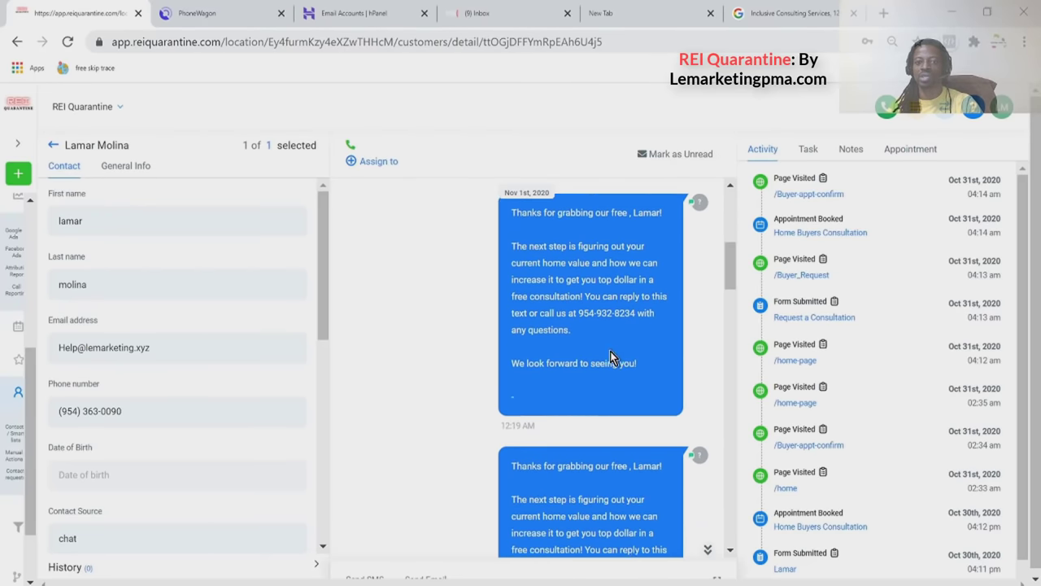
scroll(612, 362, "down", 5)
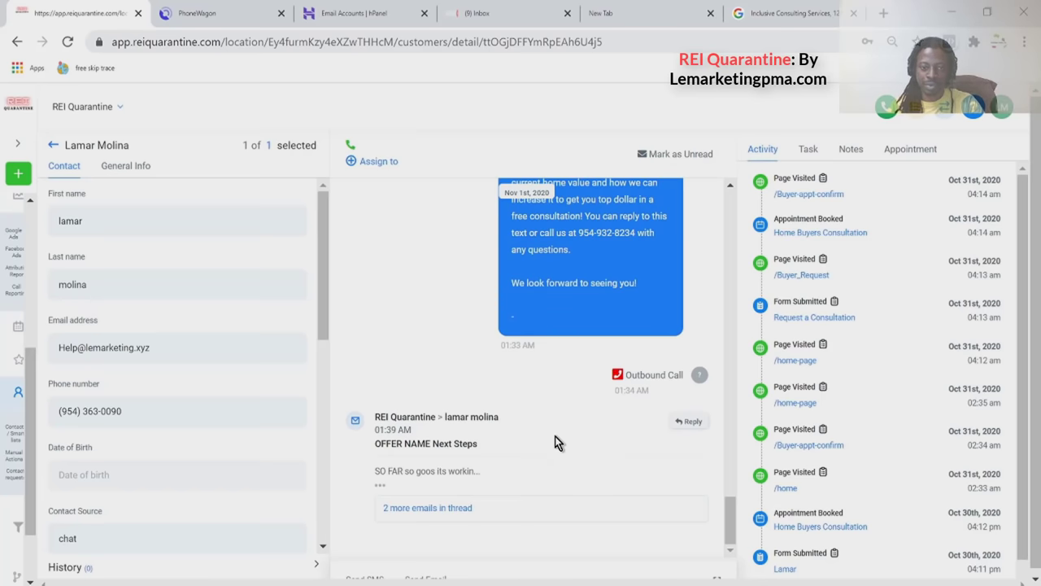
scroll(552, 439, "down", 1)
scroll(236, 377, "down", 5)
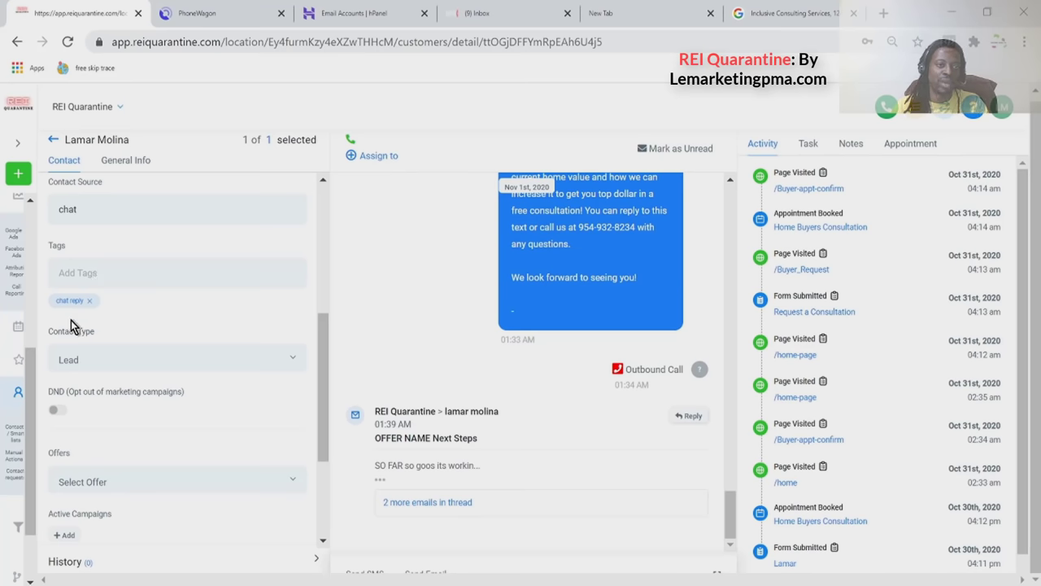
scroll(74, 327, "down", 1)
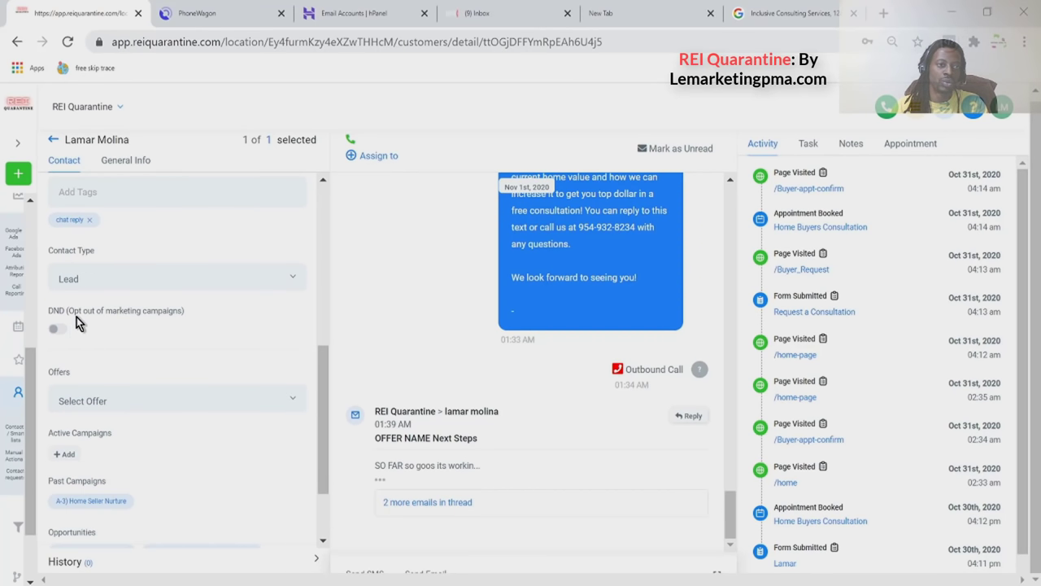
scroll(74, 321, "down", 1)
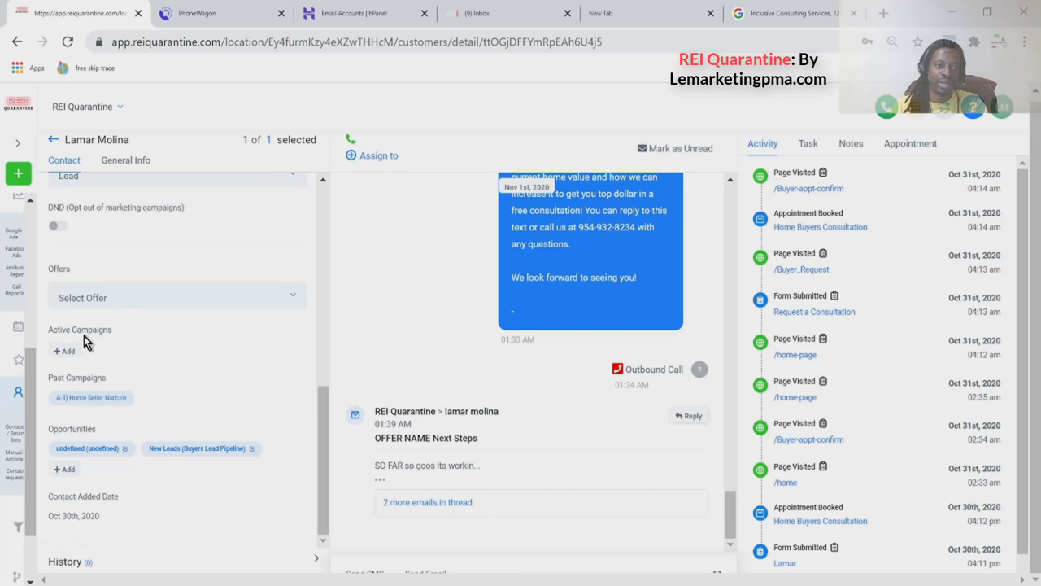
left_click_drag(50, 377, 62, 376)
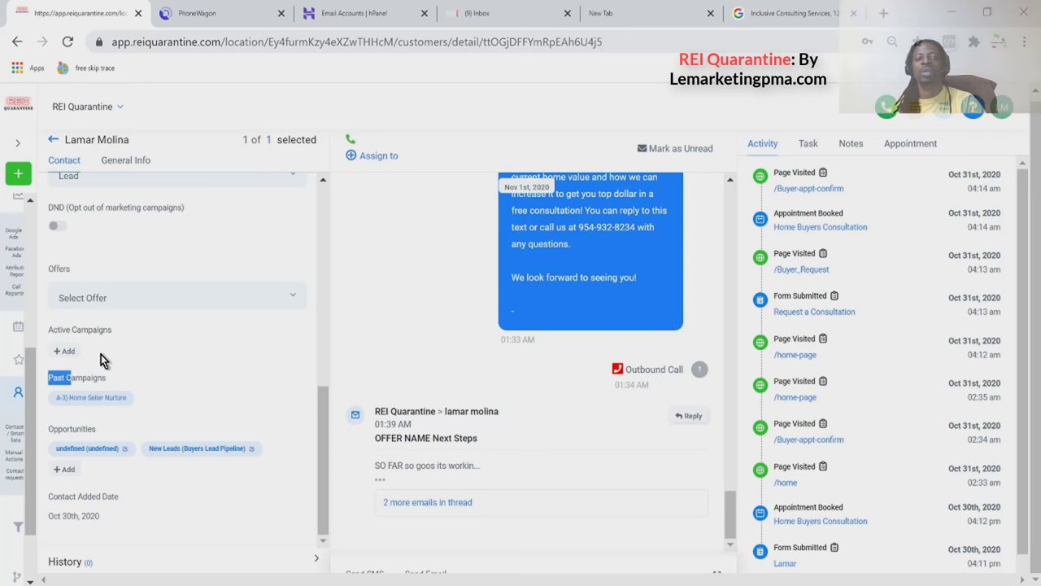
Add the contact to the A-3) Home Seller Nurture campaign under Active Campaigns.
left_click(73, 355)
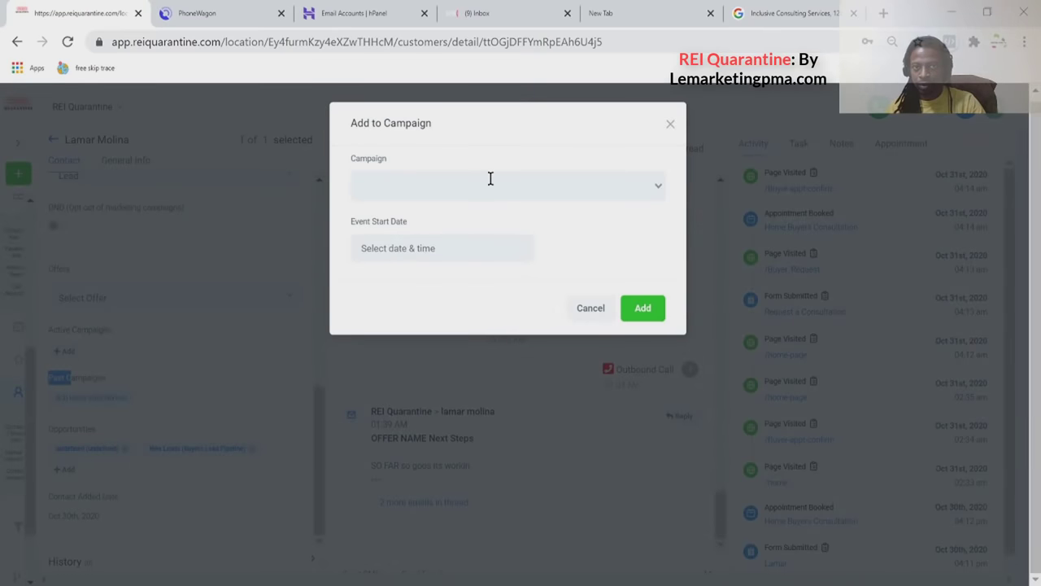
left_click(502, 174)
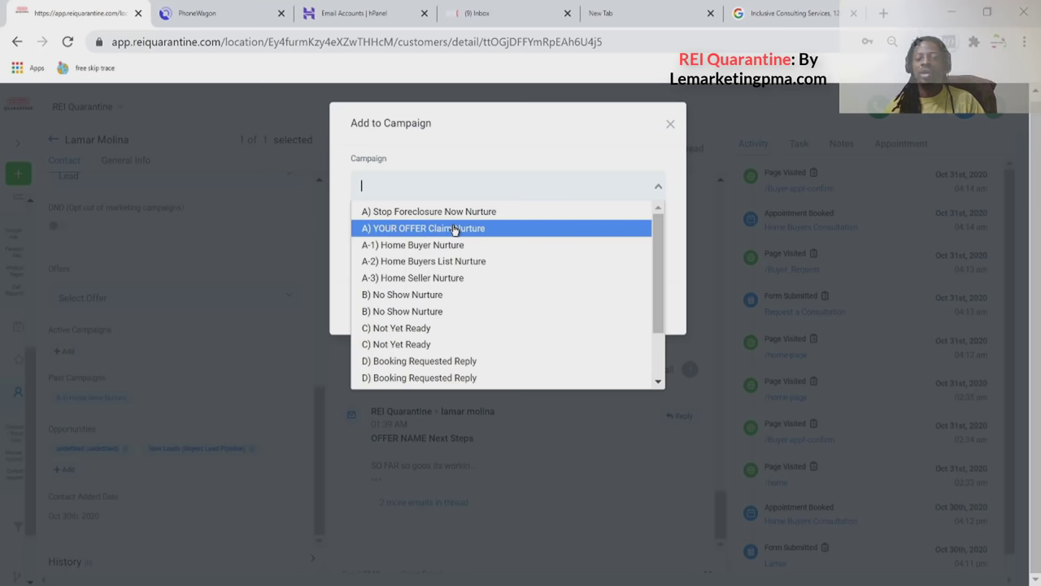
left_click(444, 280)
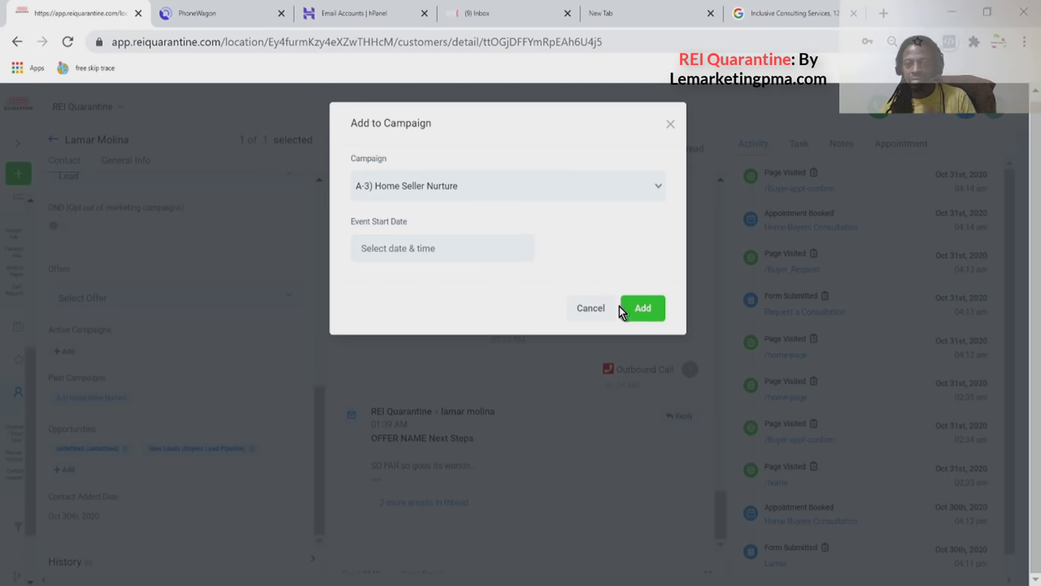
left_click(638, 316)
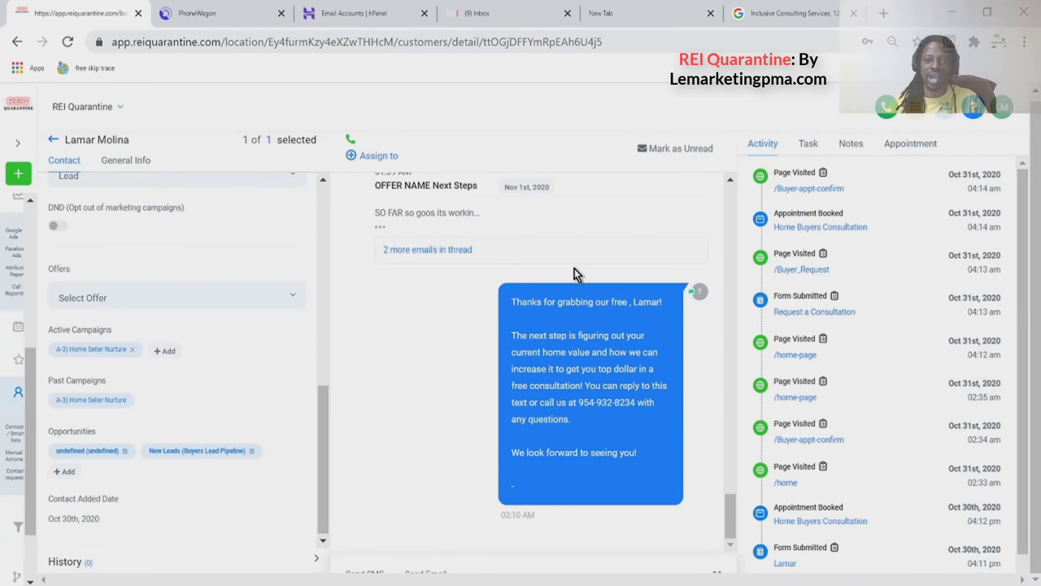
Check PhoneWagon's texting inbox for the nurture SMS, then return to the CRM contact record.
left_click(229, 13)
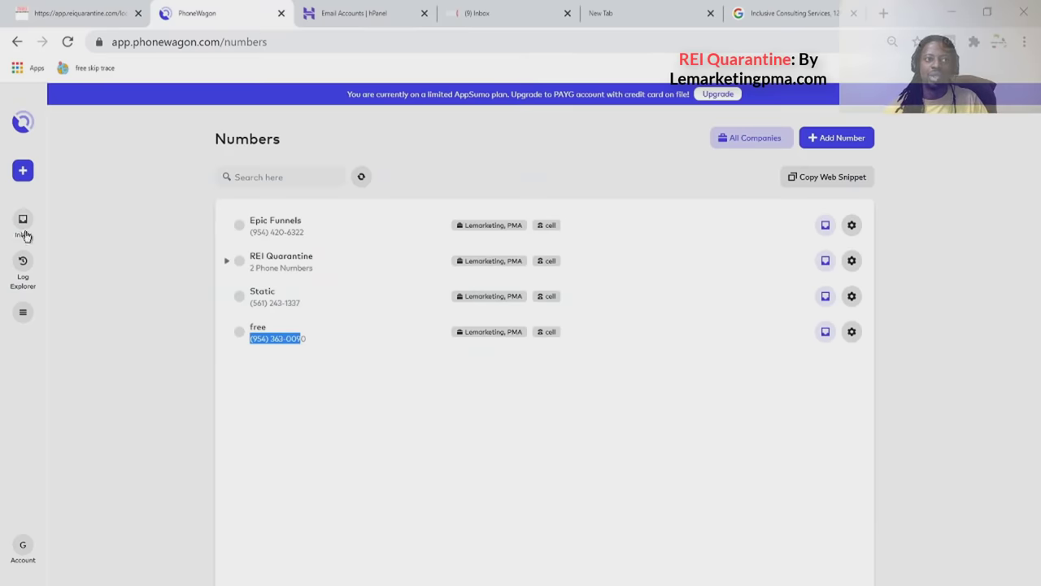
left_click(24, 220)
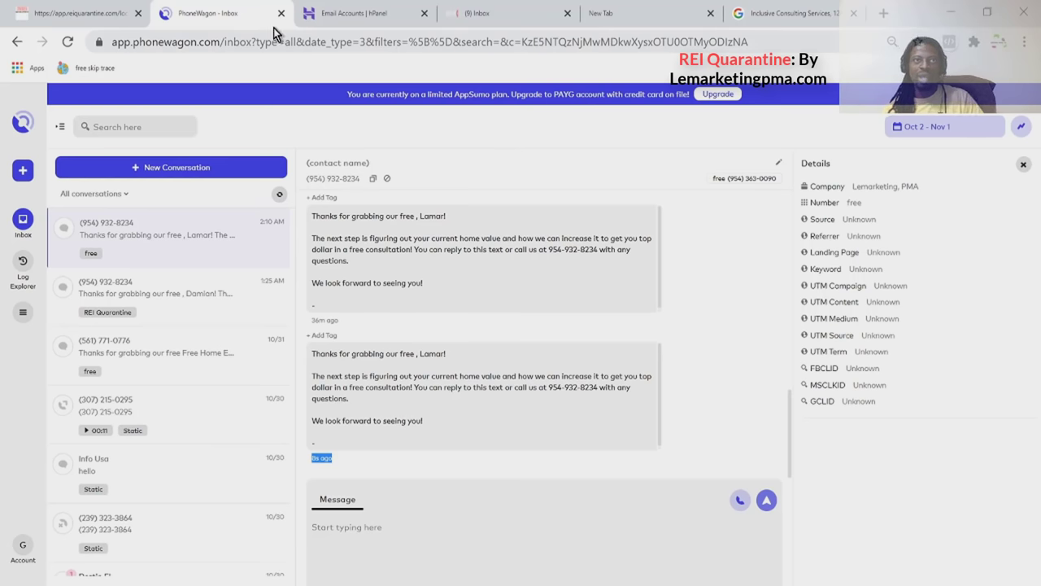
left_click(104, 11)
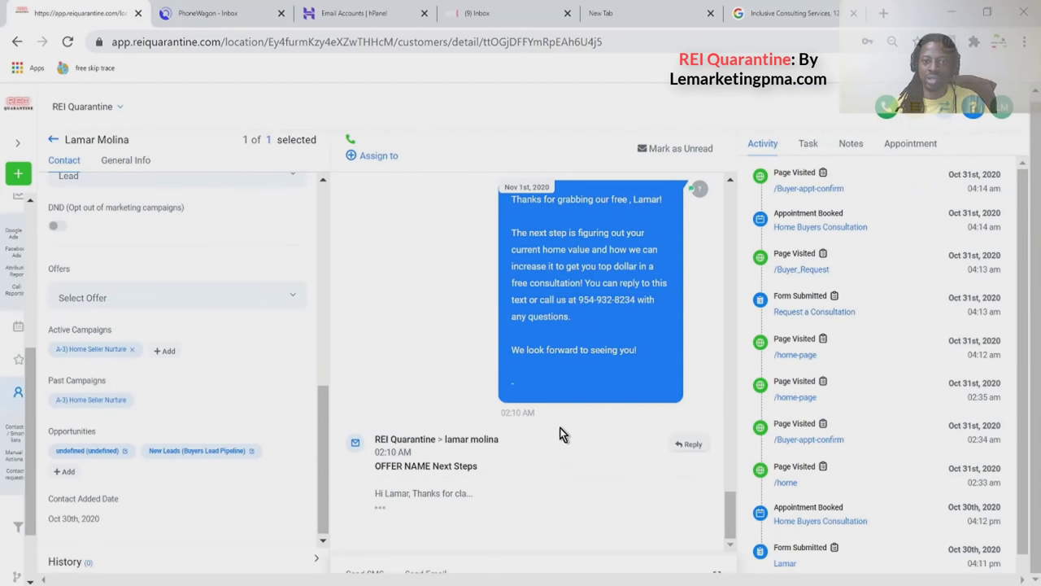
Highlight the campaign SMS text in the CRM conversation, then bring up the webmail inbox.
left_click_drag(579, 233, 589, 337)
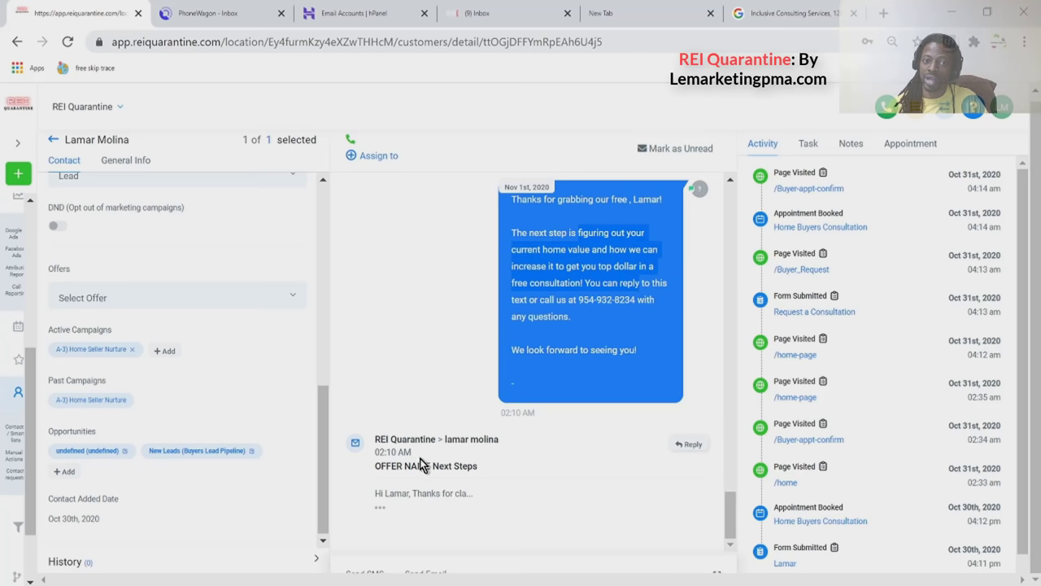
left_click(517, 13)
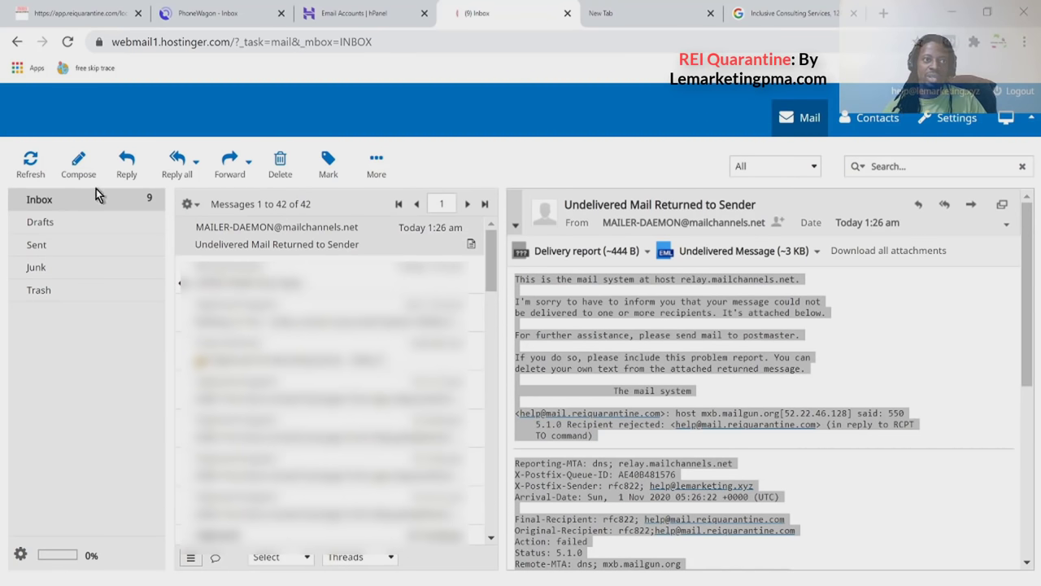
Refresh webmail and open the 'OFFER NAME Next Steps' email, then go back to the CRM contact.
left_click(32, 160)
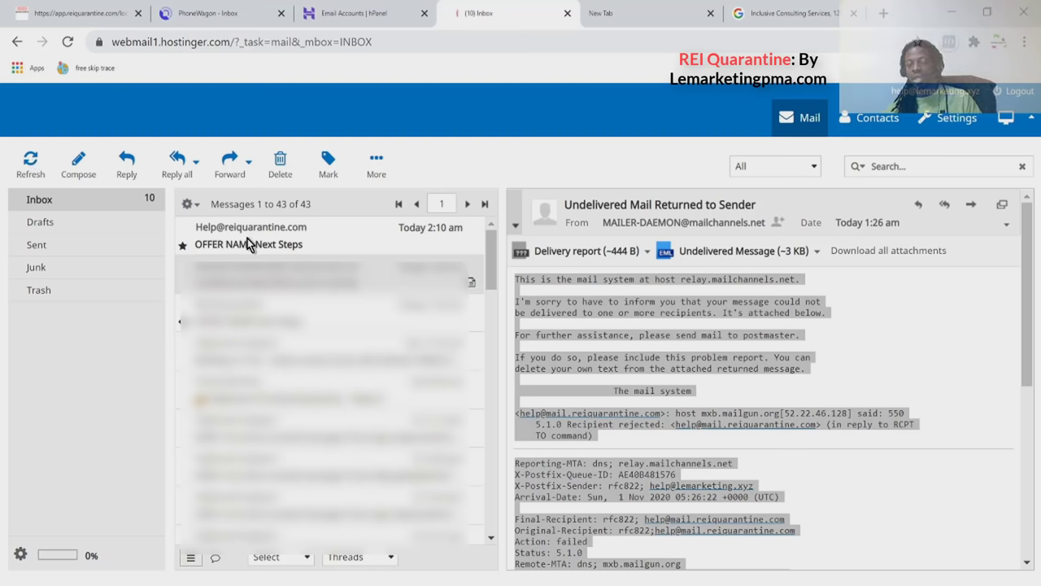
left_click(272, 239)
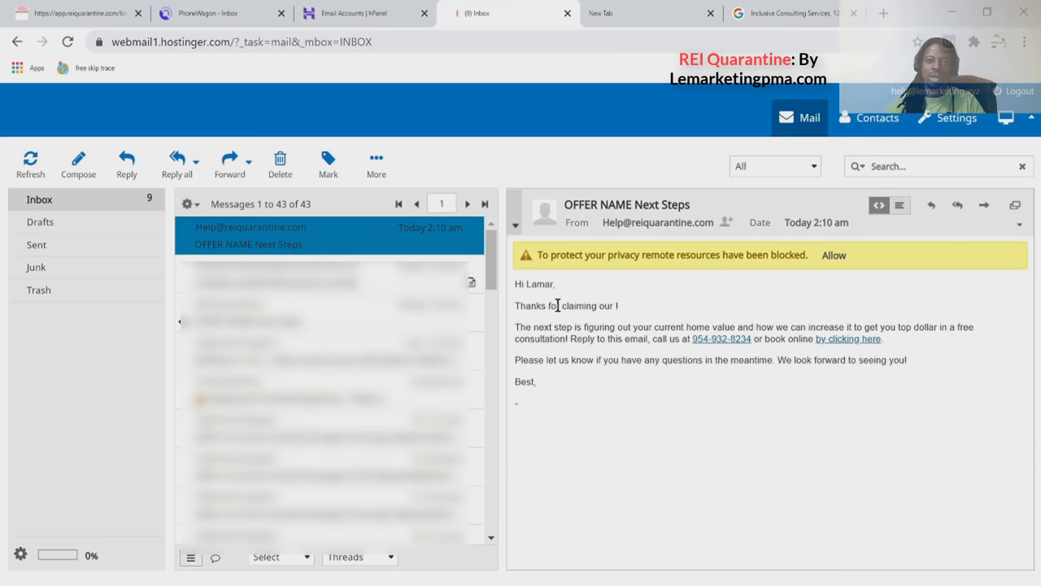
left_click(614, 305)
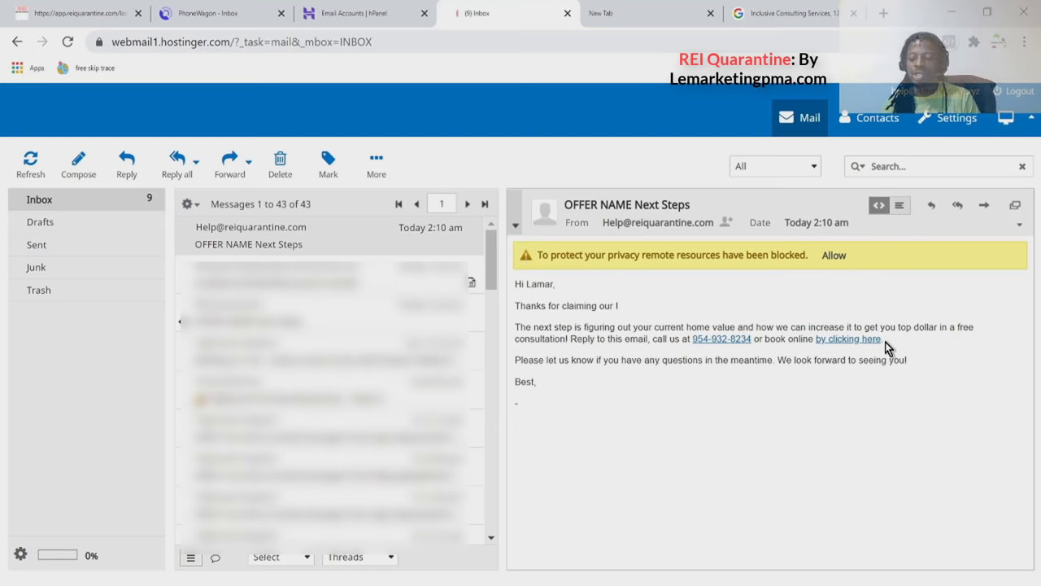
left_click(98, 15)
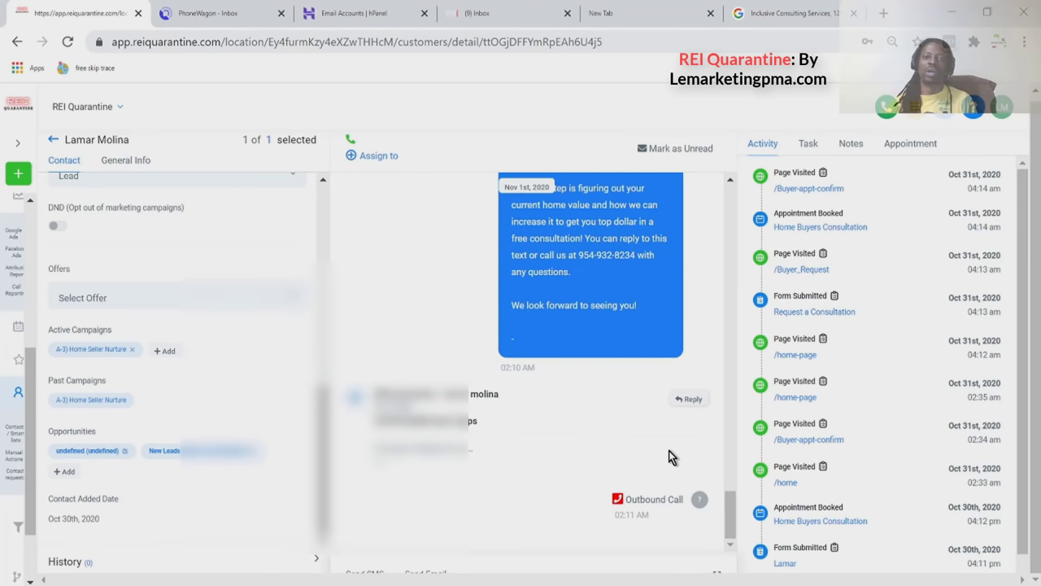
Scroll through the CRM conversation's text, email and 02:11 AM call, then switch to PhoneWagon's inbox.
scroll(667, 445, "up", 1)
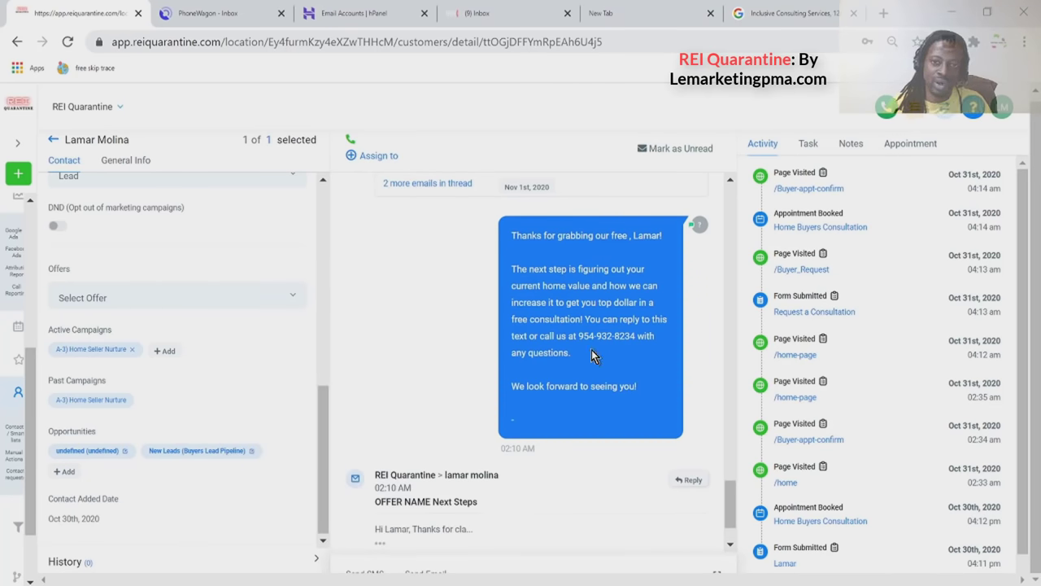
scroll(551, 394, "down", 1)
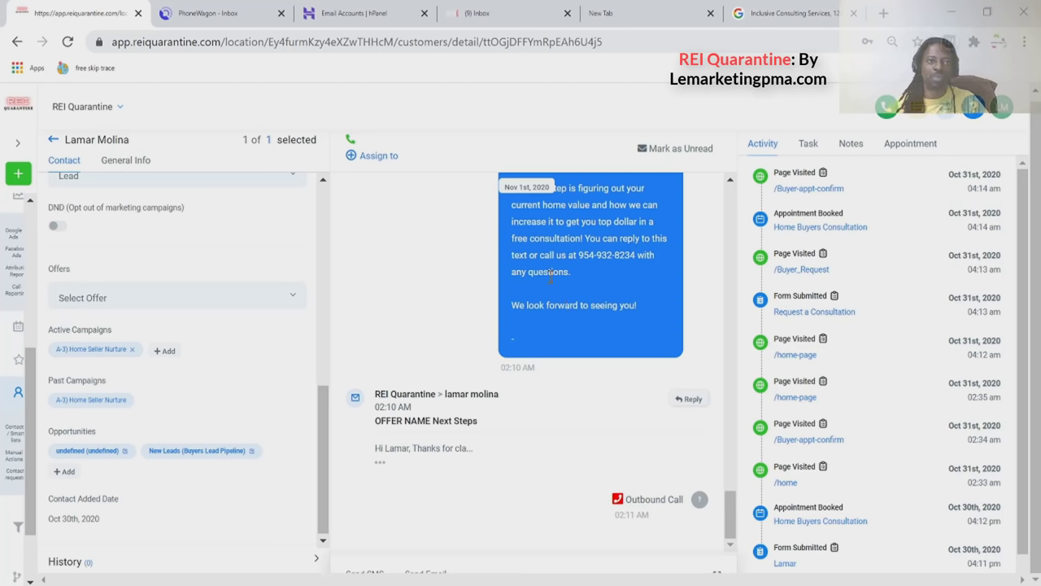
left_click(210, 14)
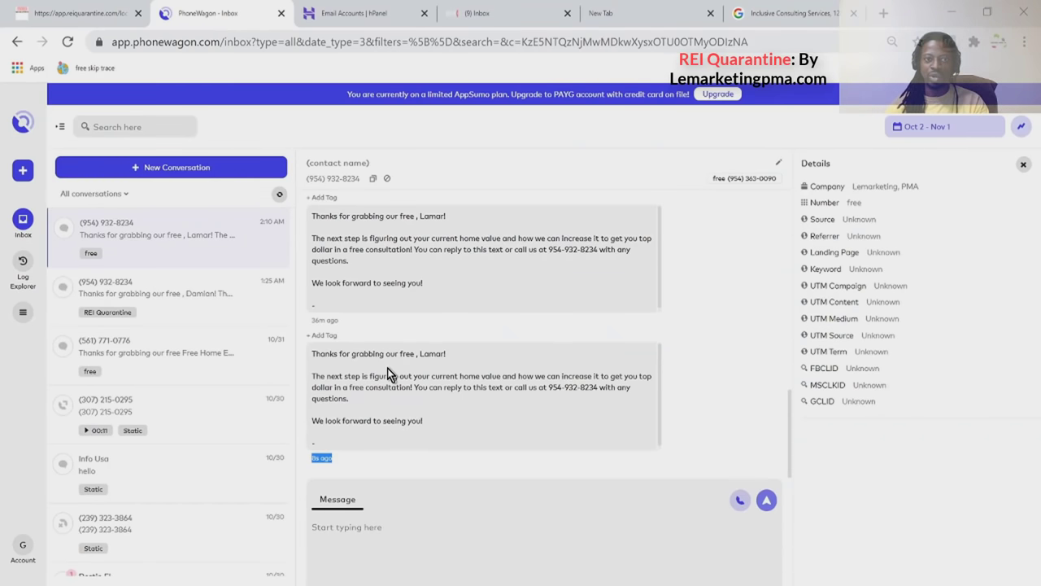
Send the reply text 'Who is THis ?' in the lead's PhoneWagon conversation.
left_click(318, 457)
left_click(318, 457)
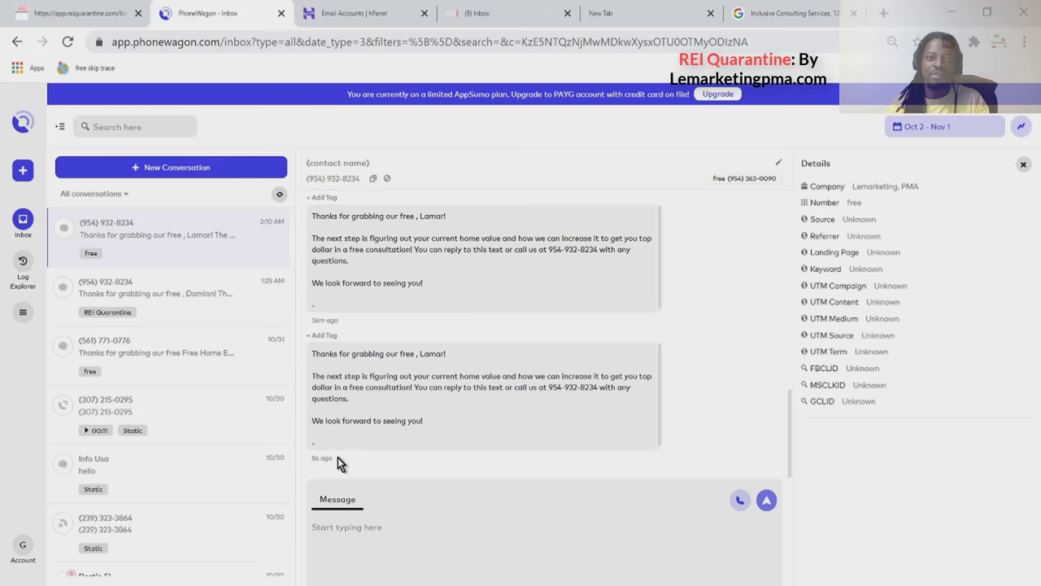
left_click(335, 528)
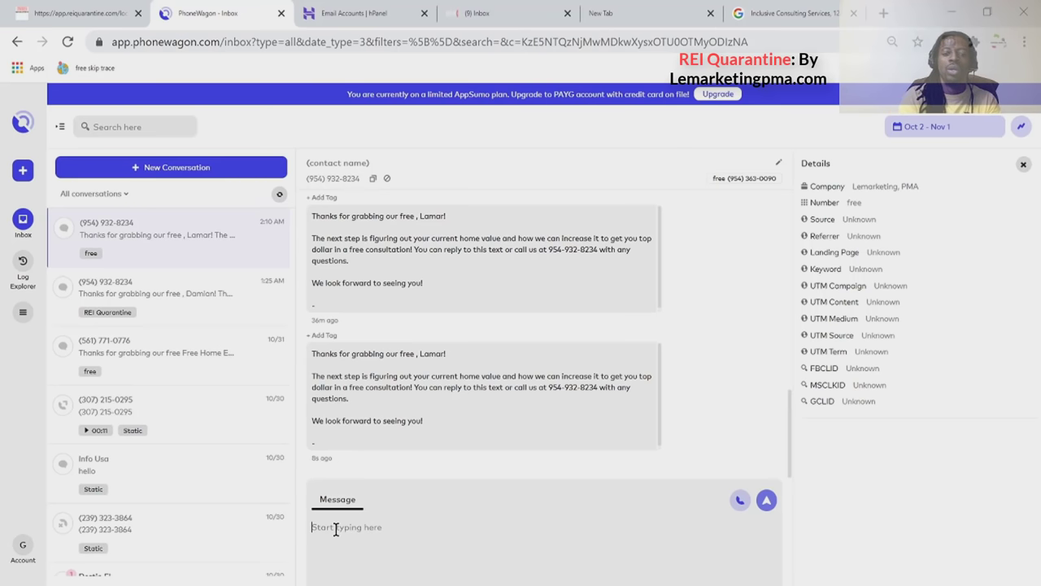
type("WHo i")
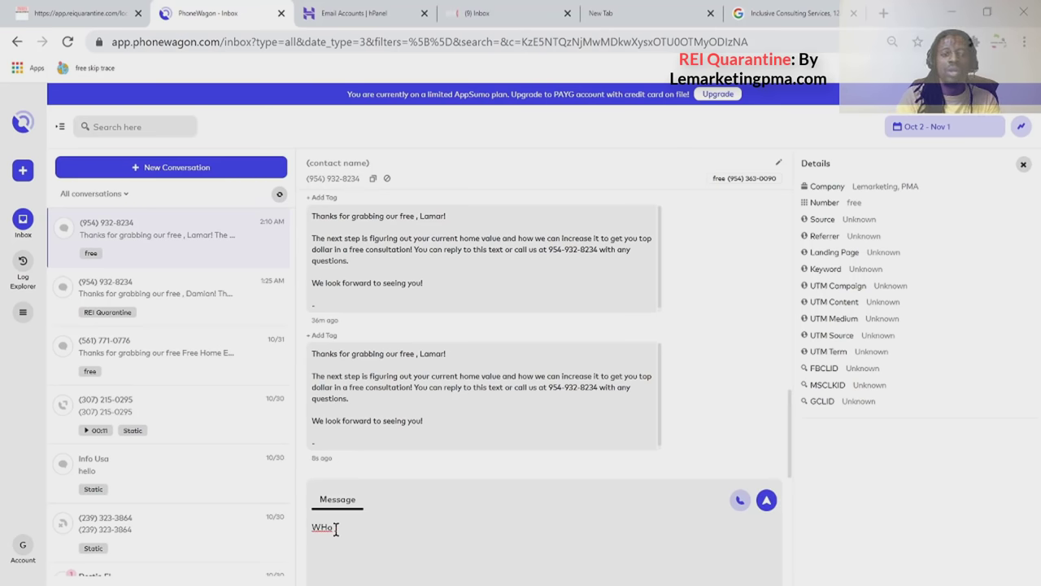
key("BackSpace")
key("BackSpace")
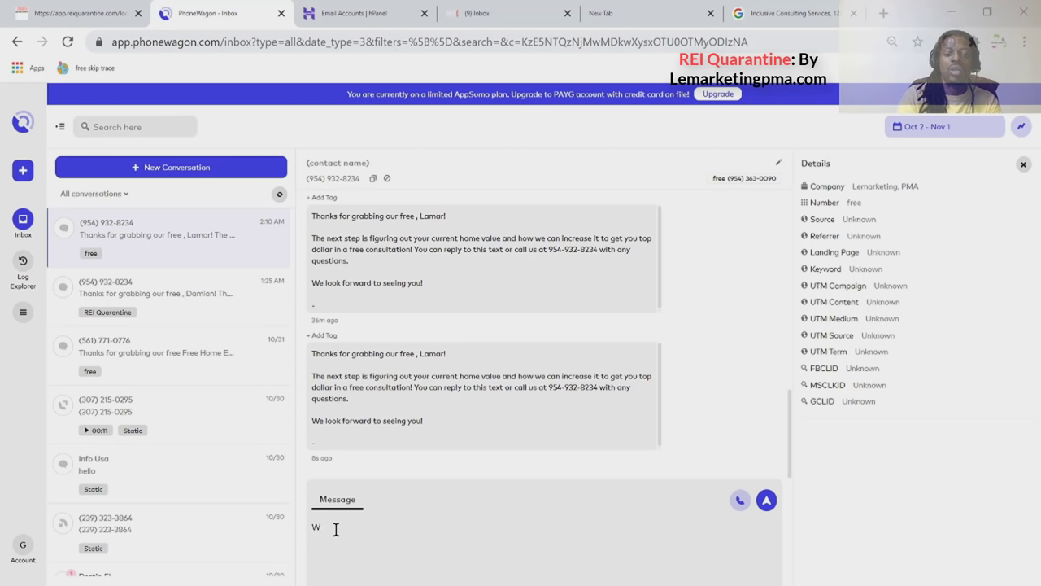
type("ho is THis")
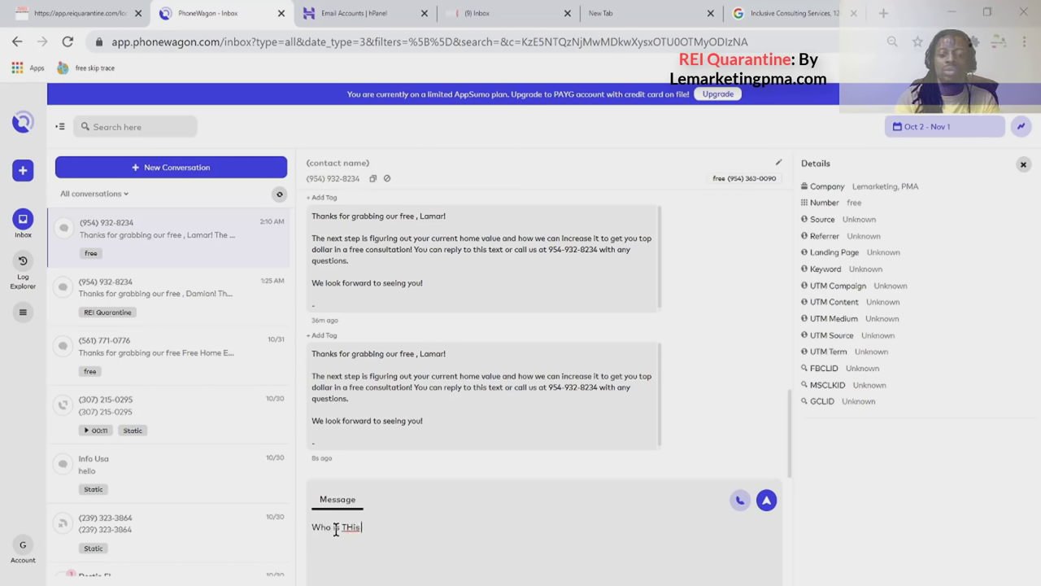
type(" ?")
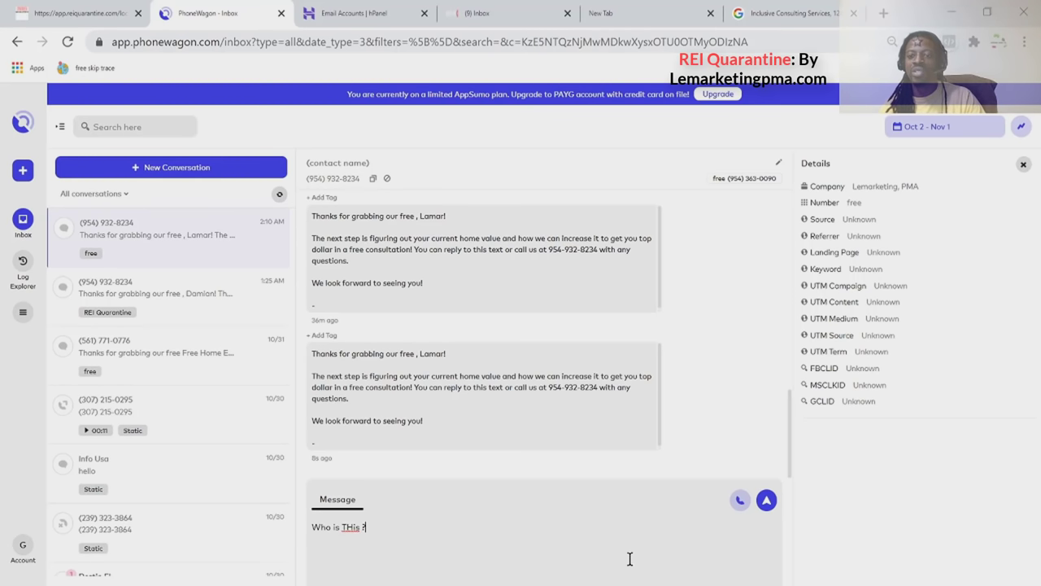
left_click(766, 500)
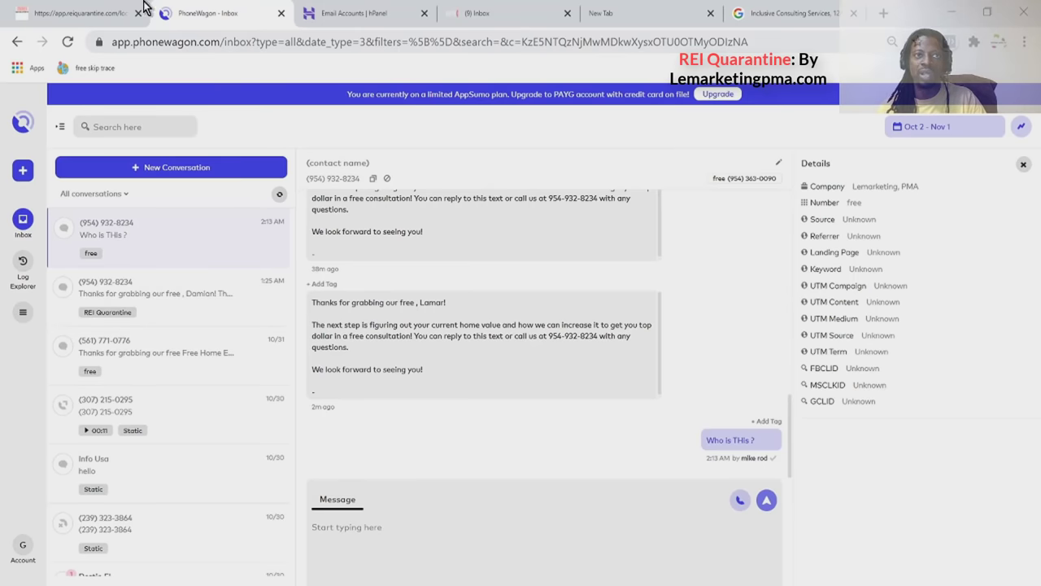
Confirm the 'Who is THis ?' text in the CRM conversation, then view the offer email in webmail.
left_click(103, 14)
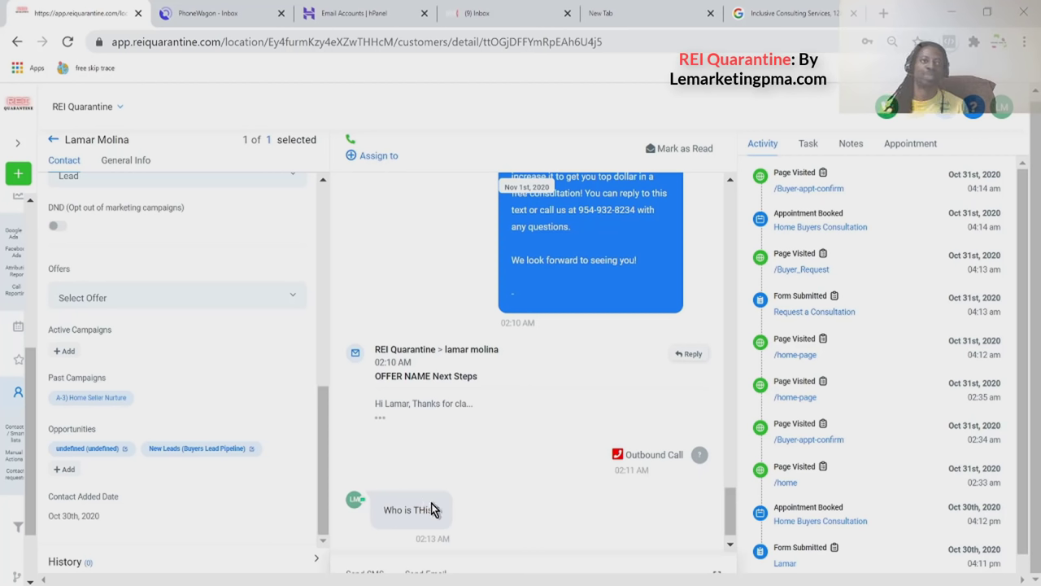
left_click(487, 13)
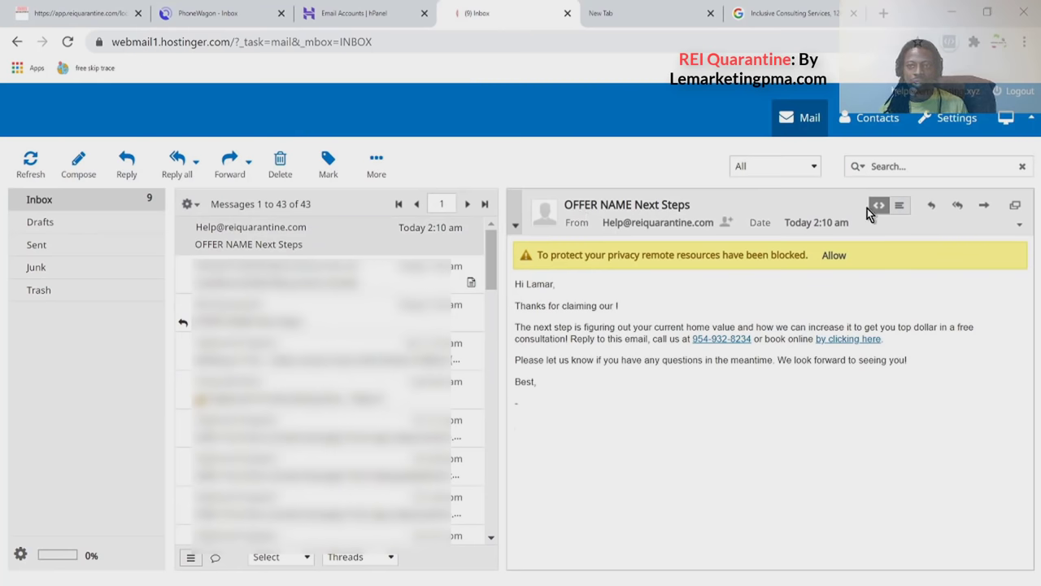
Reply to 'OFFER NAME Next Steps' with 'What makes you think I am selling?' and send it.
left_click(933, 210)
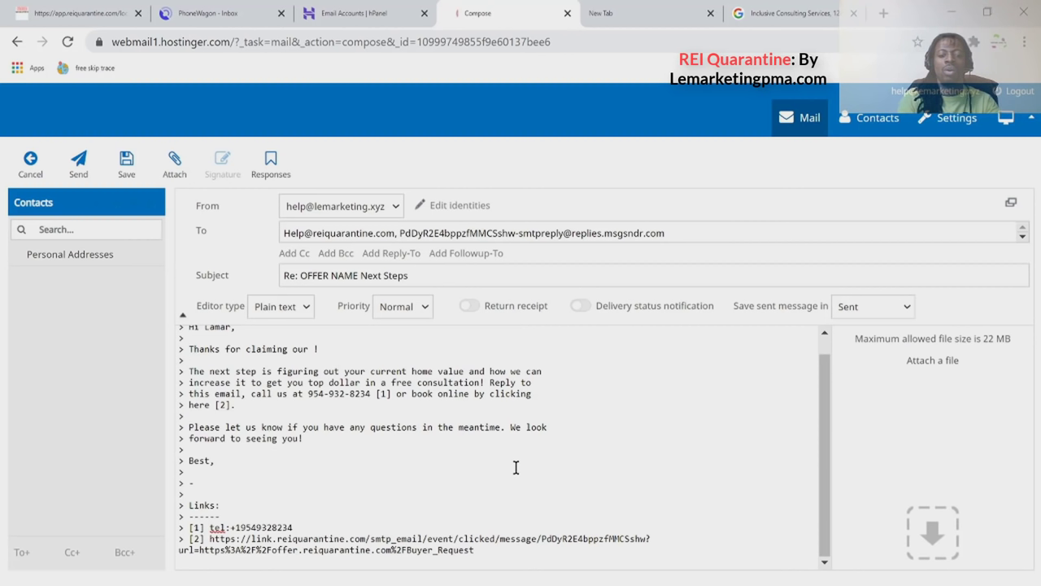
type("What m")
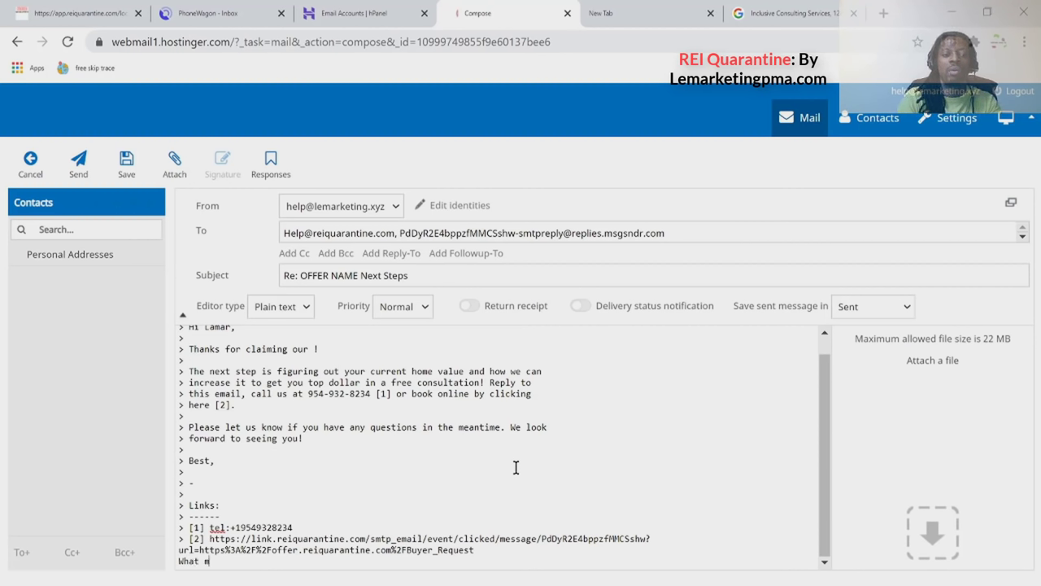
type("akes our")
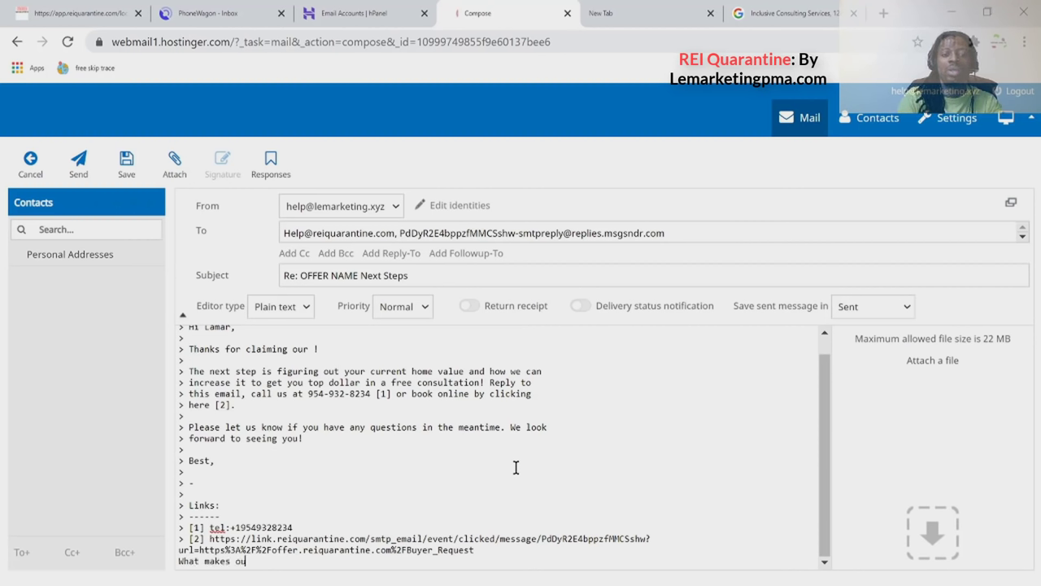
key("BackSpace")
key("BackSpace")
key("BackSpace")
type("you th")
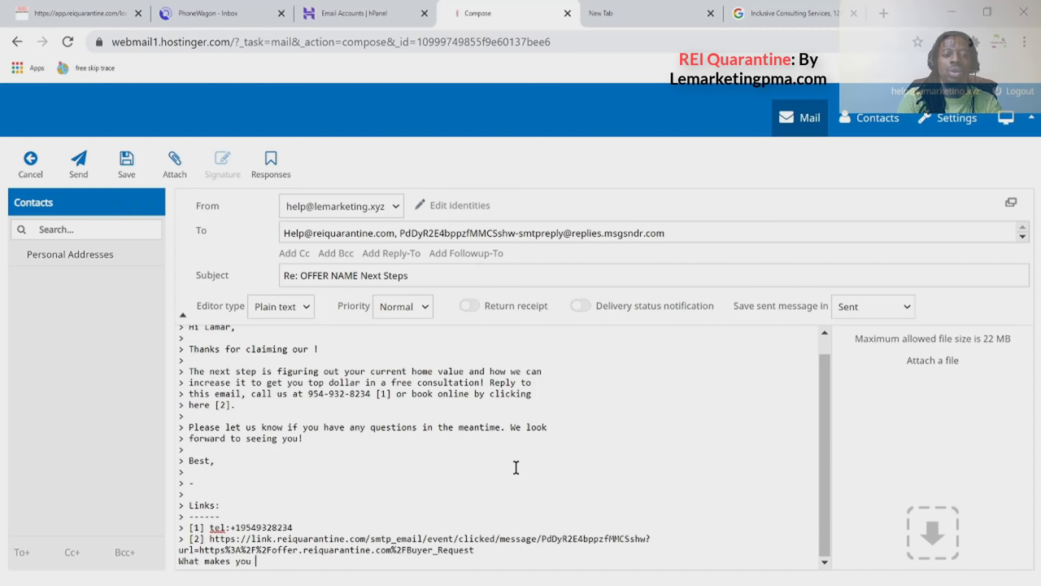
type("ink ")
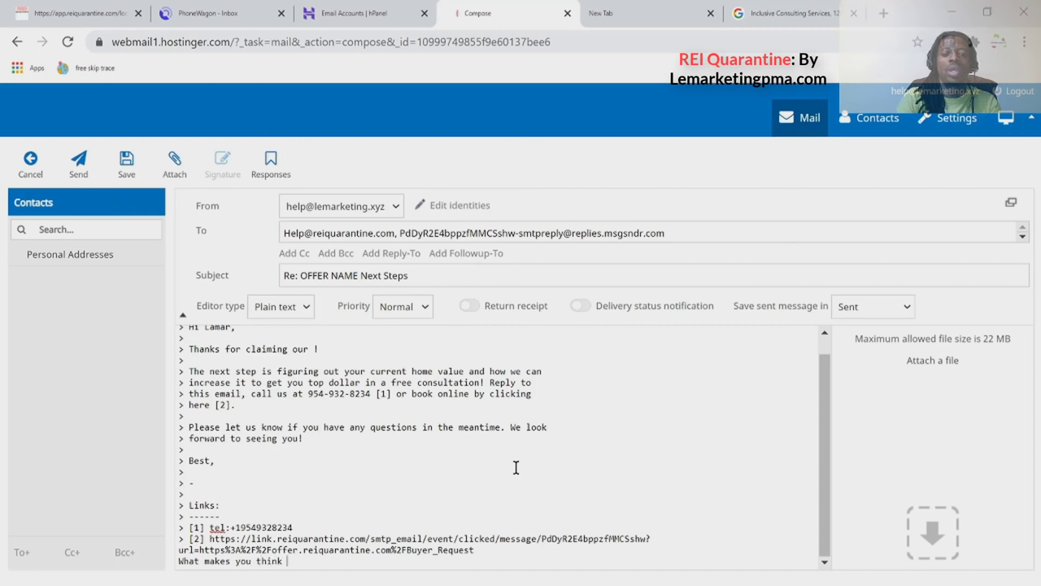
type("I ama so")
key("BackSpace")
key("BackSpace")
key("BackSpace")
key("BackSpace")
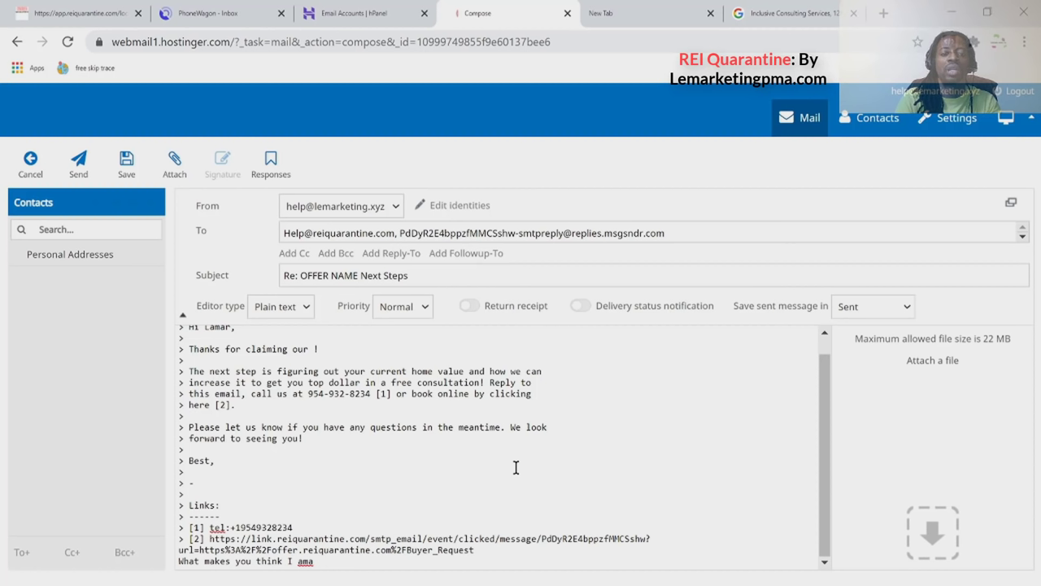
type("selling")
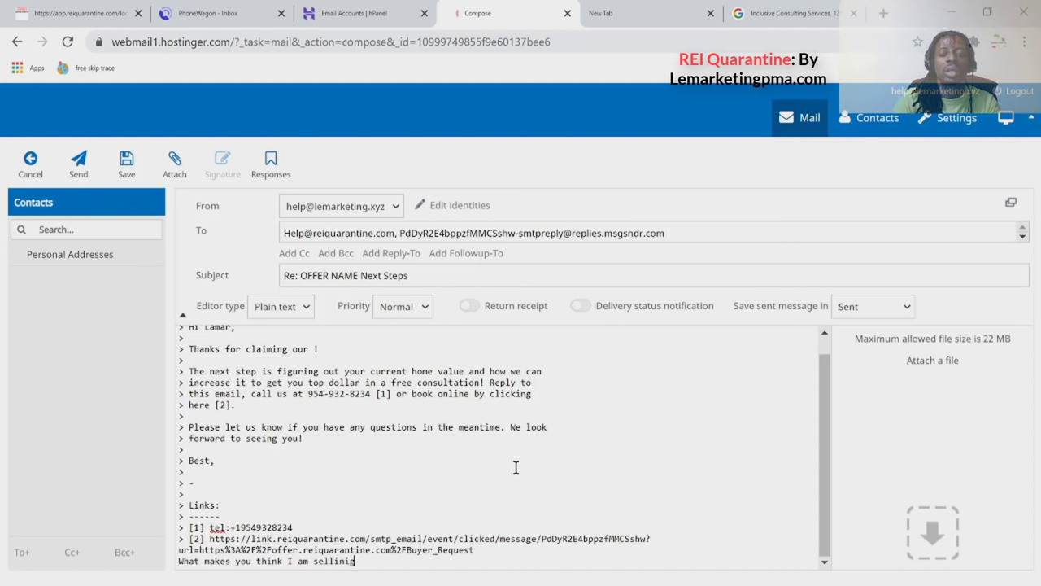
key("BackSpace")
key("BackSpace")
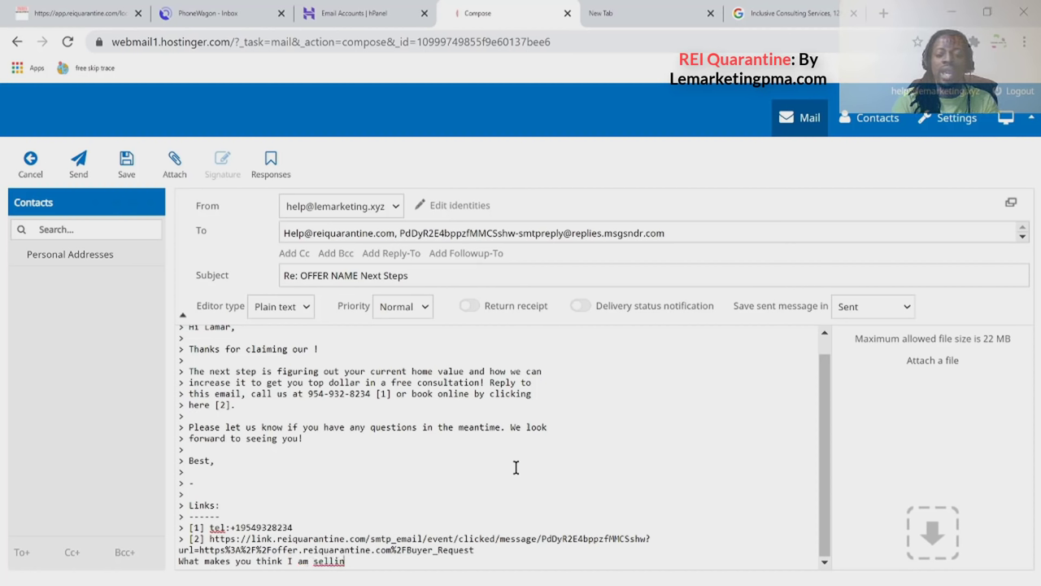
key("BackSpace")
type("ng")
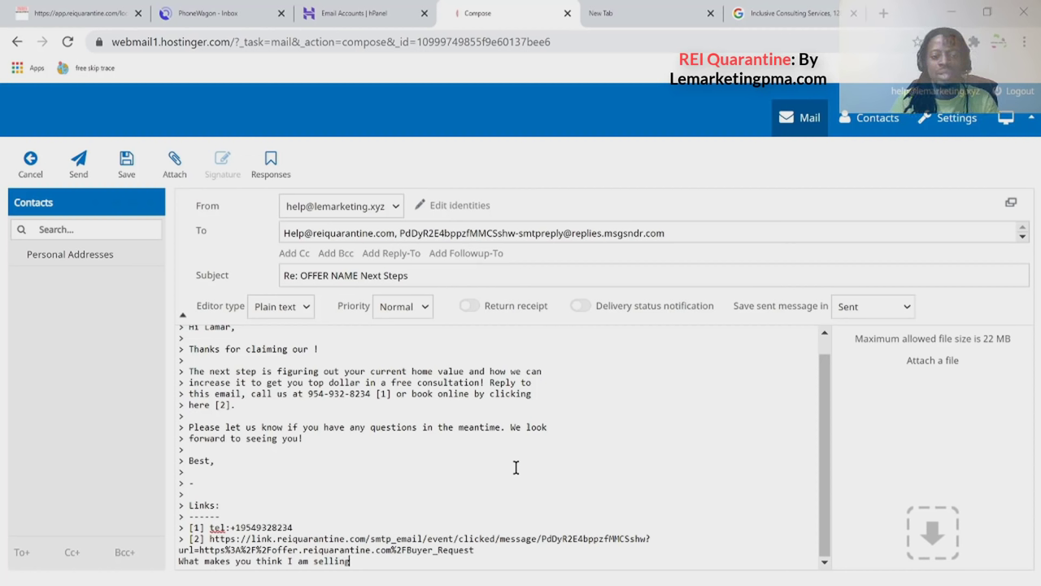
type("?")
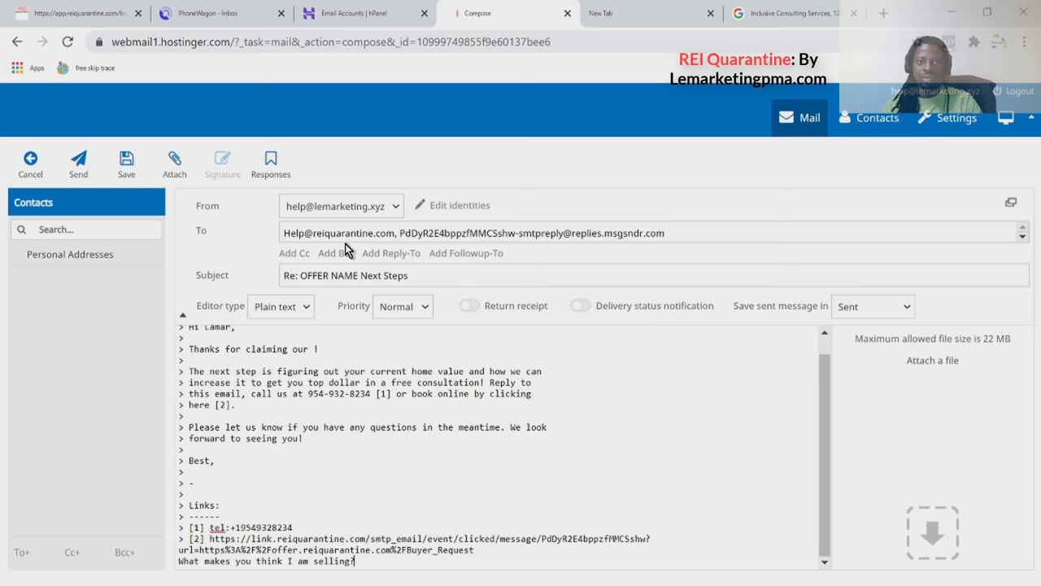
left_click(79, 167)
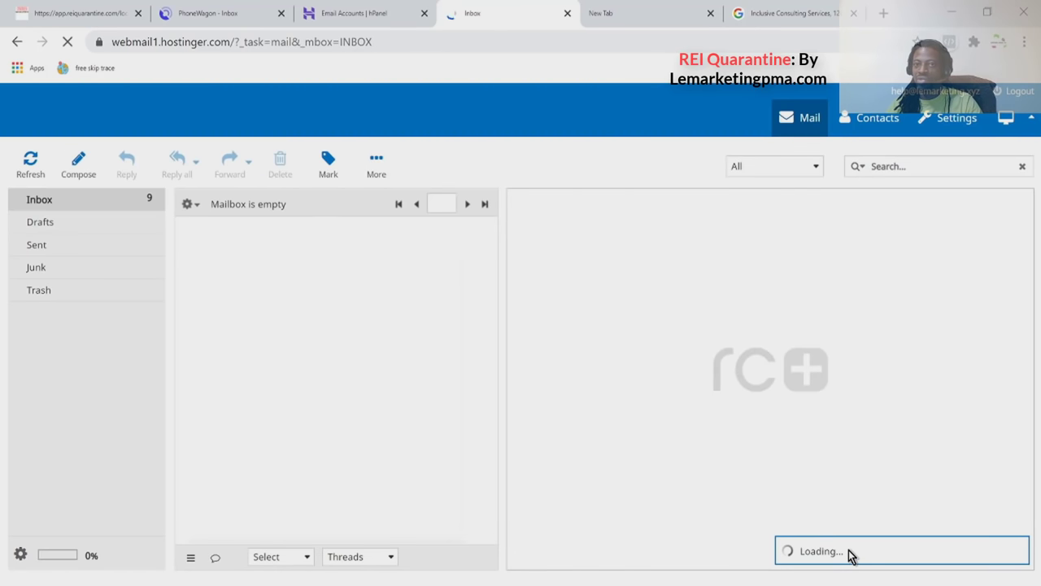
Expand the emailed reply's full quoted text in the CRM conversation and inspect its sender line.
left_click(76, 18)
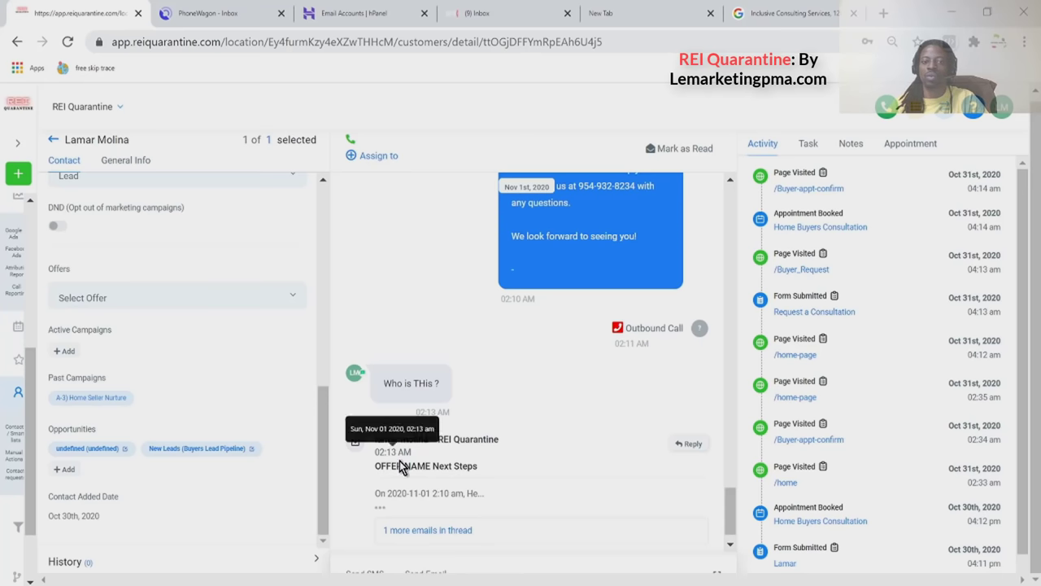
left_click(379, 511)
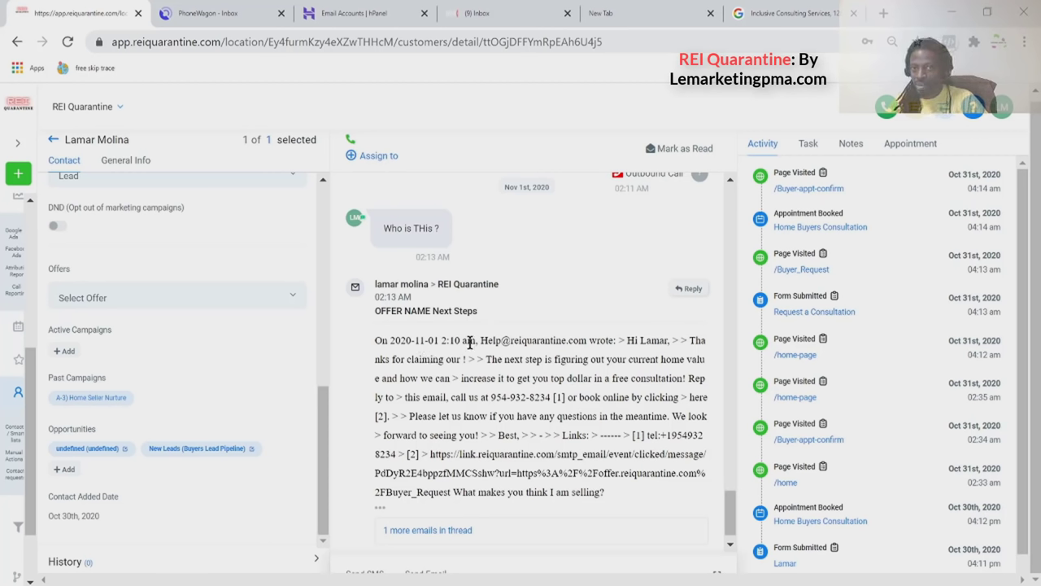
double_click(421, 283)
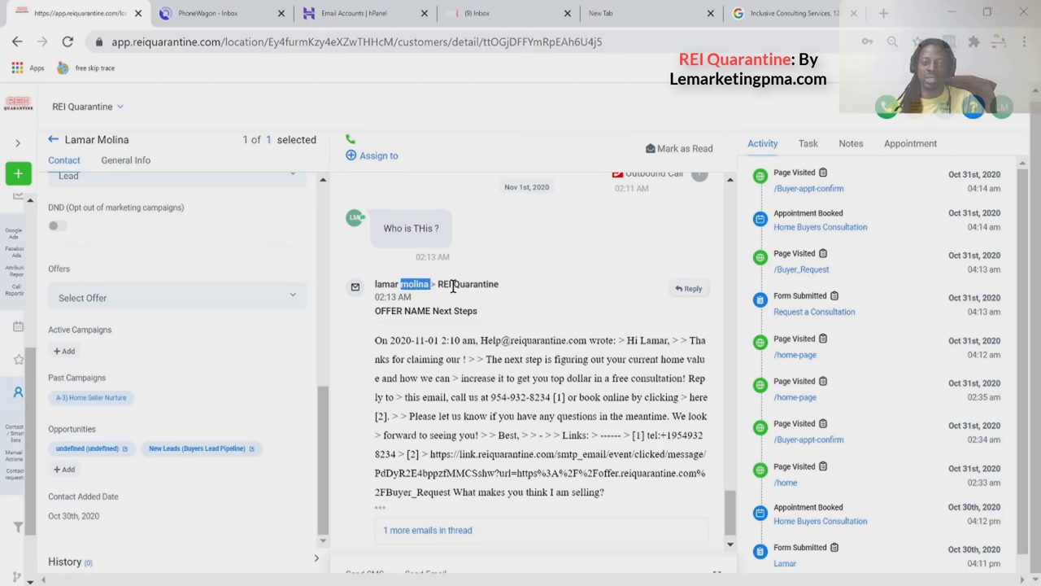
left_click(454, 286)
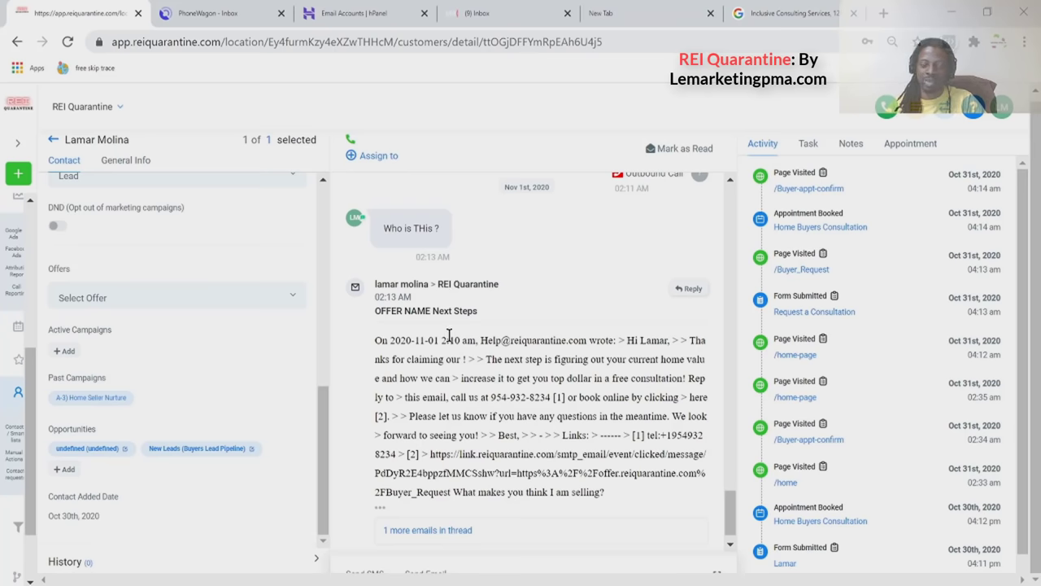
Collapse the expanded reply and reveal the earlier email in the thread.
scroll(449, 336, "down", 1)
left_click(377, 485)
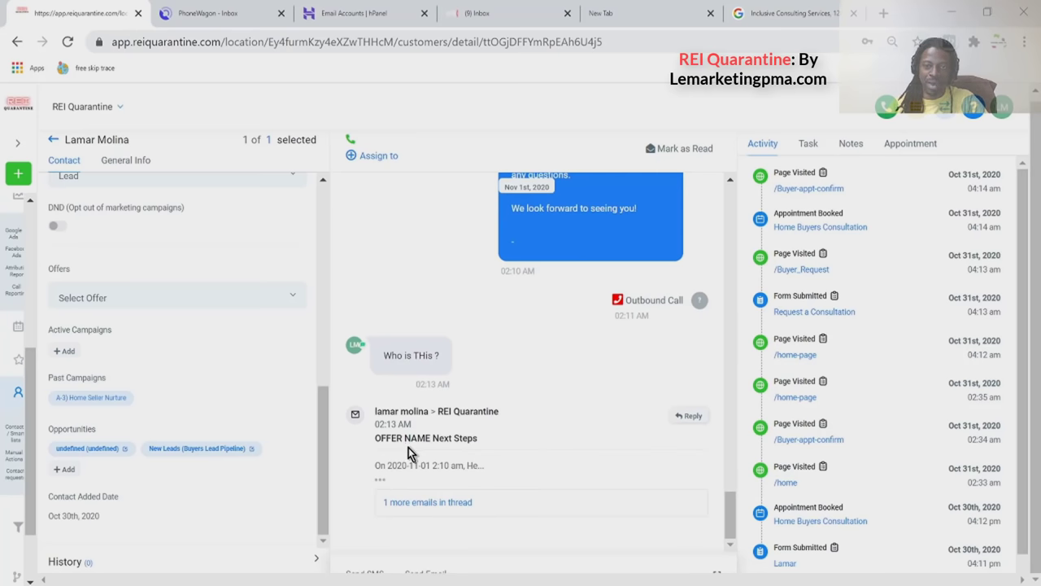
left_click(413, 508)
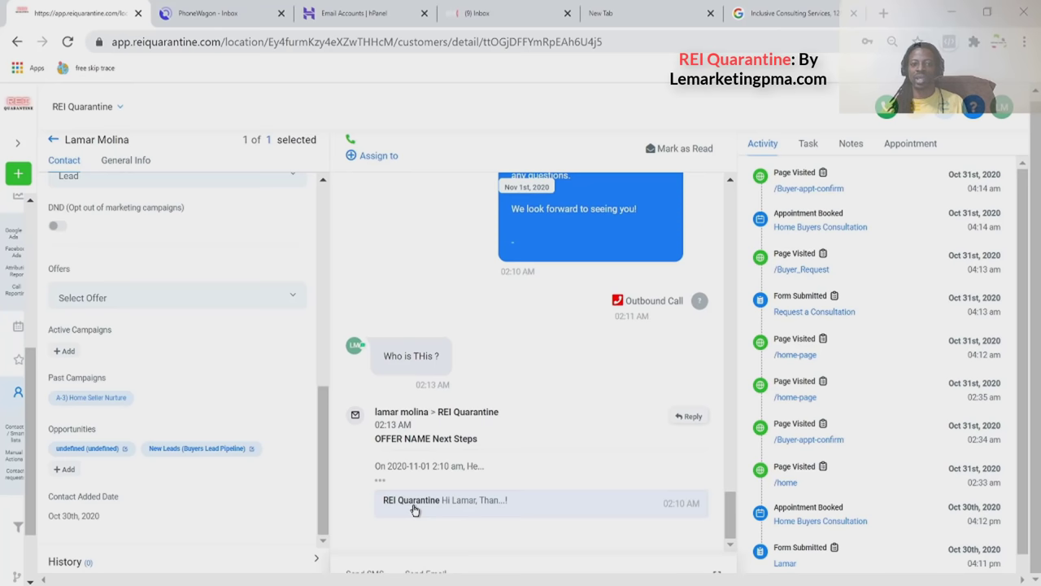
Expand the earlier 'OFFER NAME Next Steps' email to show its full body in the thread.
left_click(459, 502)
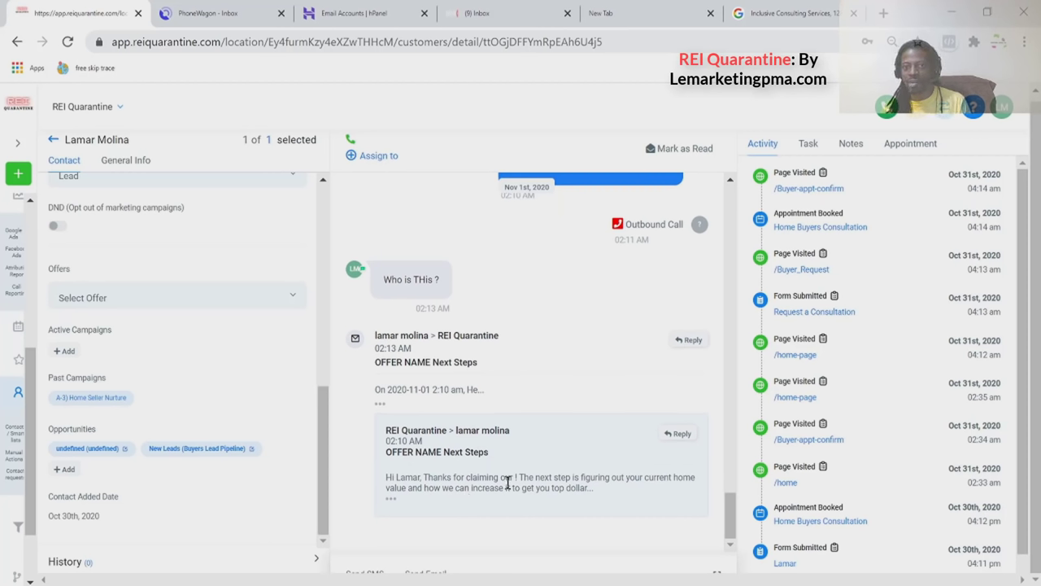
left_click(395, 500)
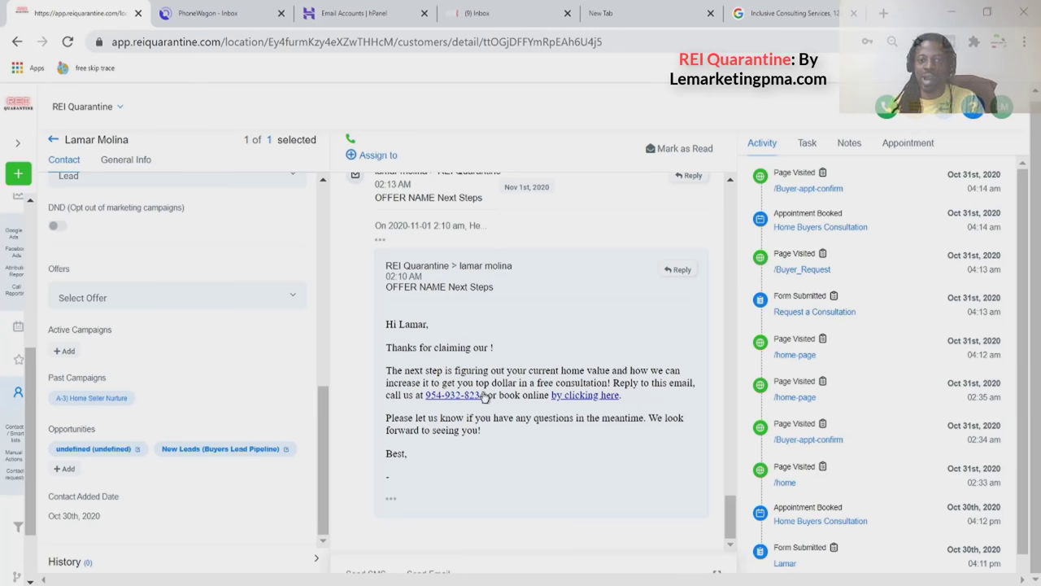
scroll(483, 395, "up", 3)
scroll(484, 395, "down", 3)
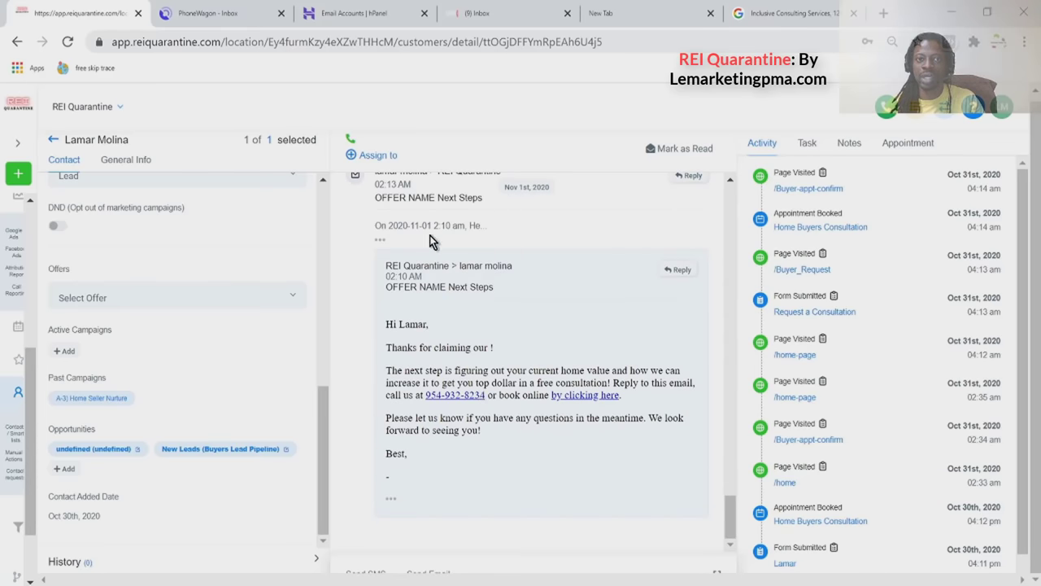
scroll(488, 380, "up", 2)
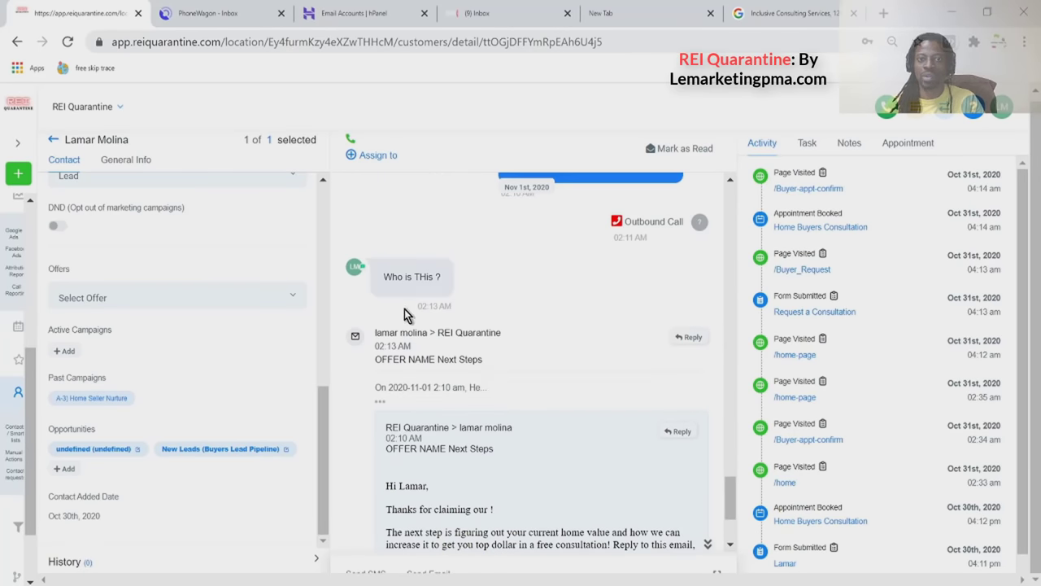
Glance at webmail, then scroll the CRM thread to the 02:13 AM email reply.
left_click(482, 13)
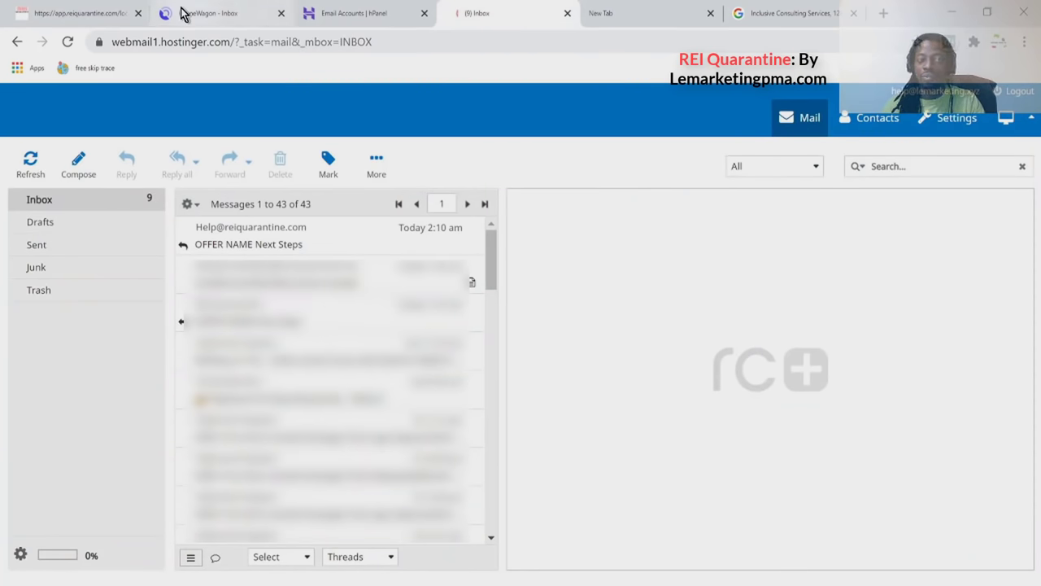
left_click(91, 21)
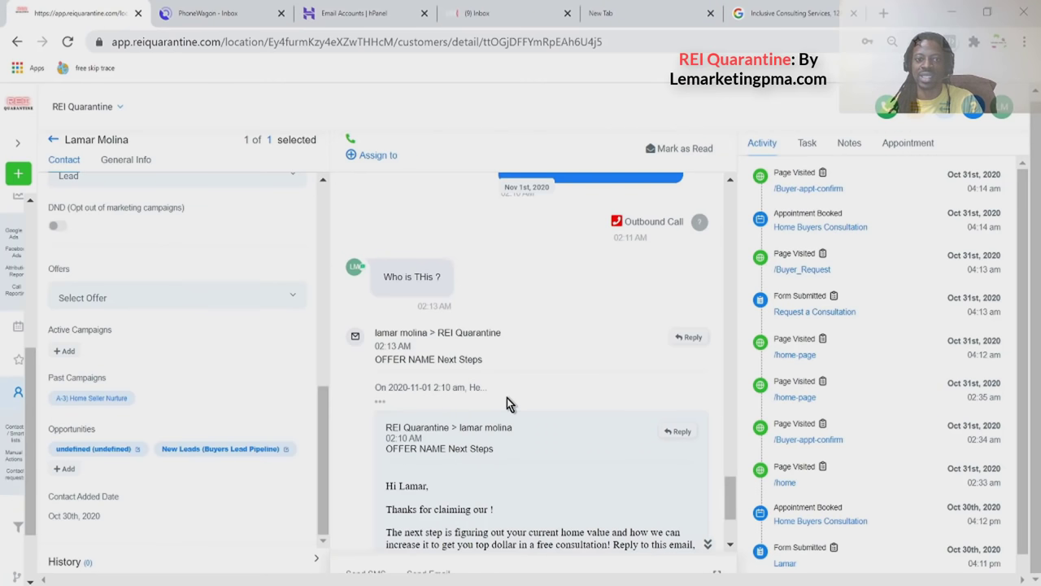
scroll(507, 399, "down", 1)
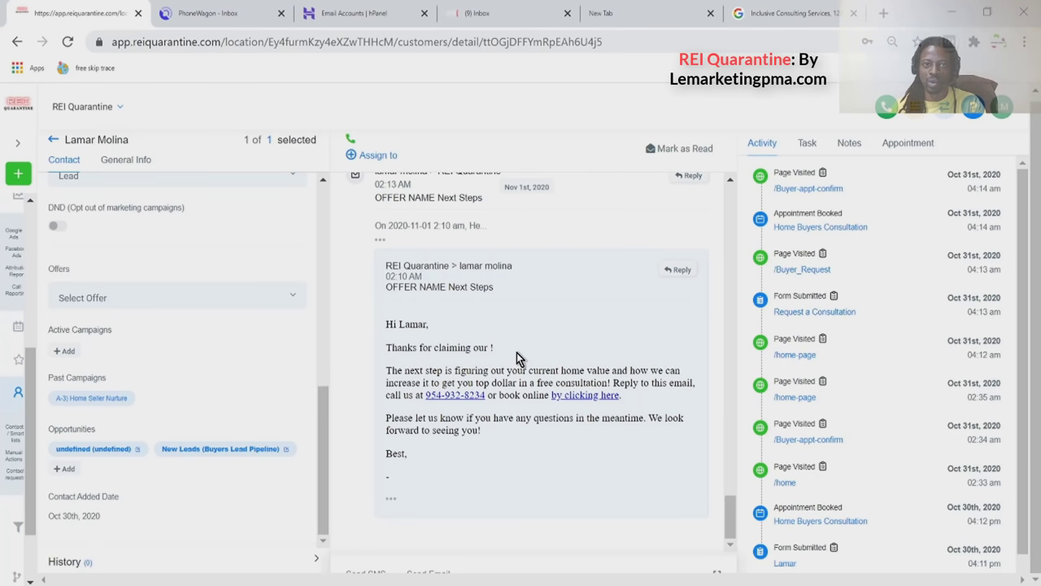
scroll(516, 352, "up", 1)
scroll(517, 352, "down", 1)
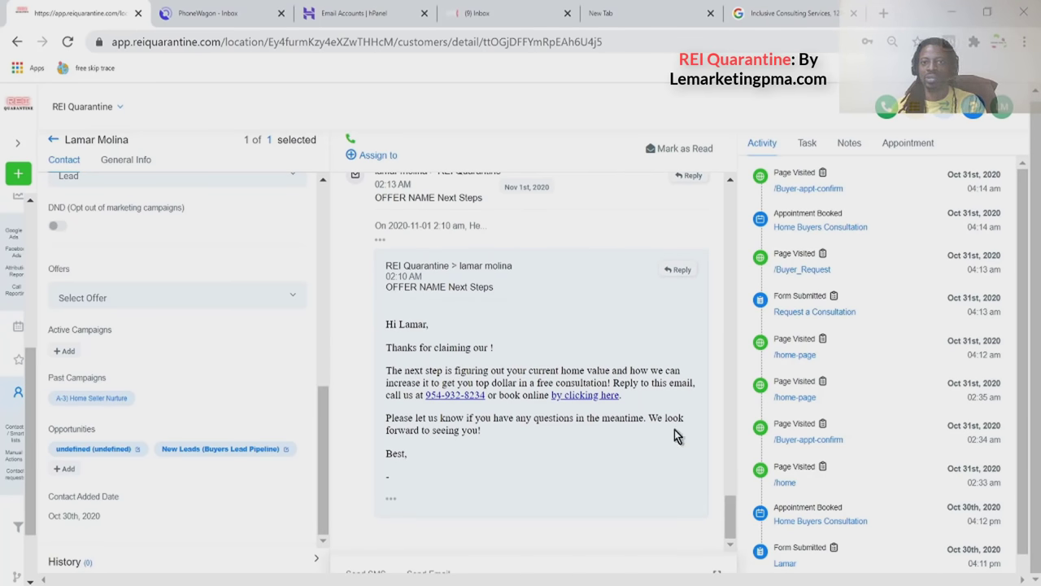
scroll(646, 304, "up", 3)
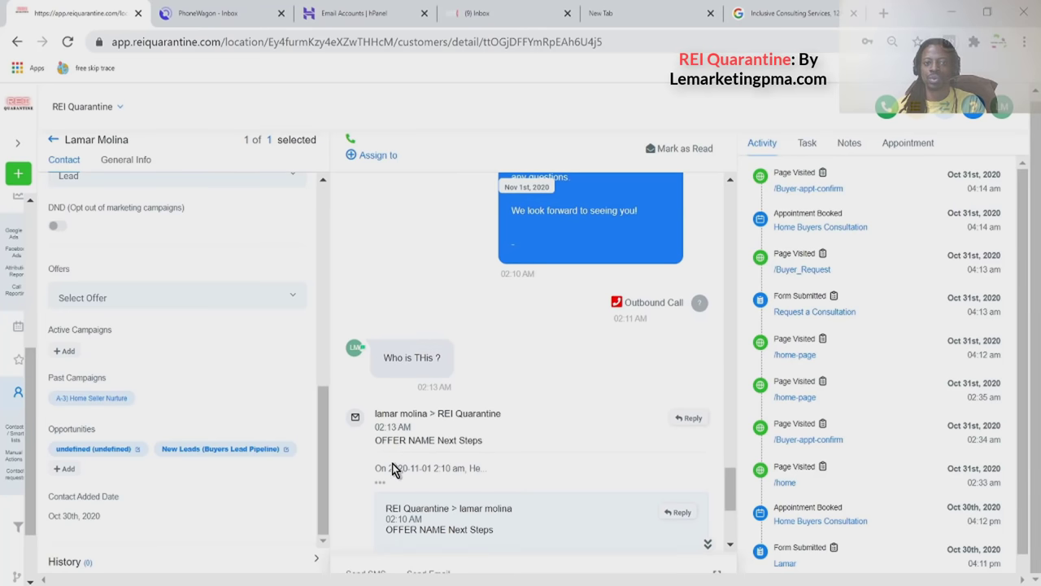
Expand the 02:13 AM email reply and select its text, ending 'What makes you think I am selling?'.
left_click(381, 481)
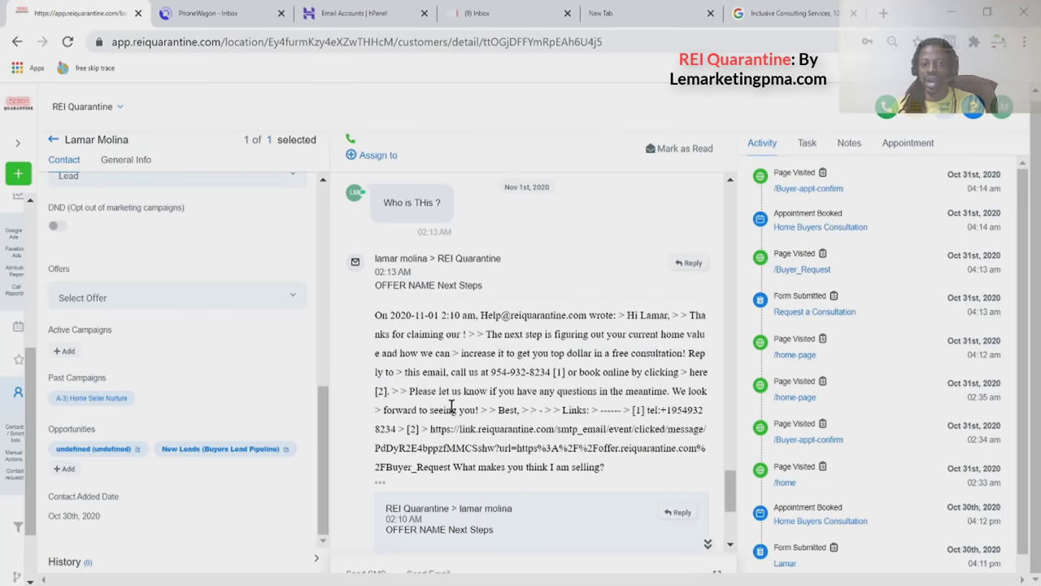
left_click_drag(452, 470, 601, 467)
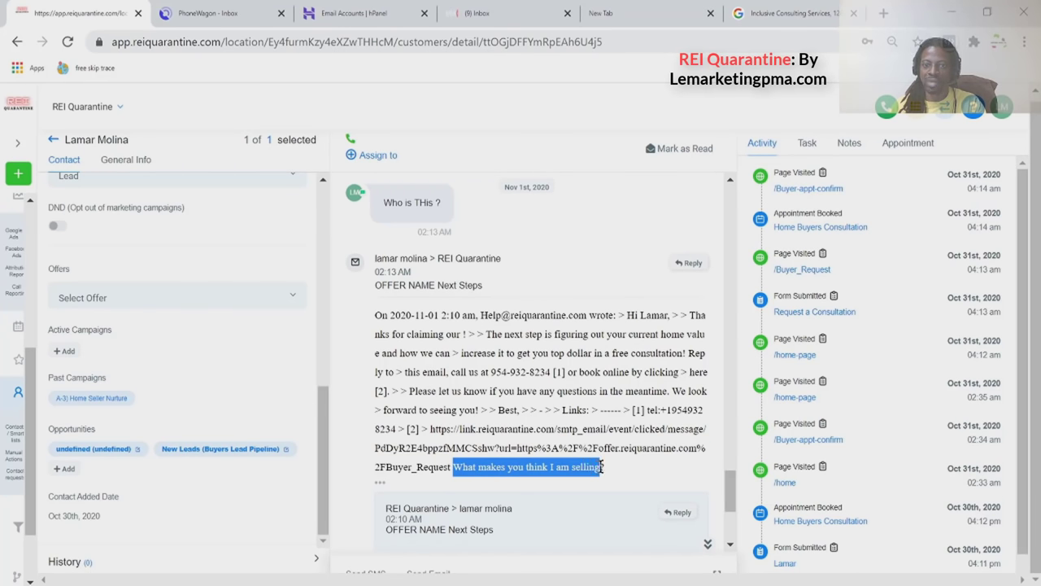
triple_click(415, 257)
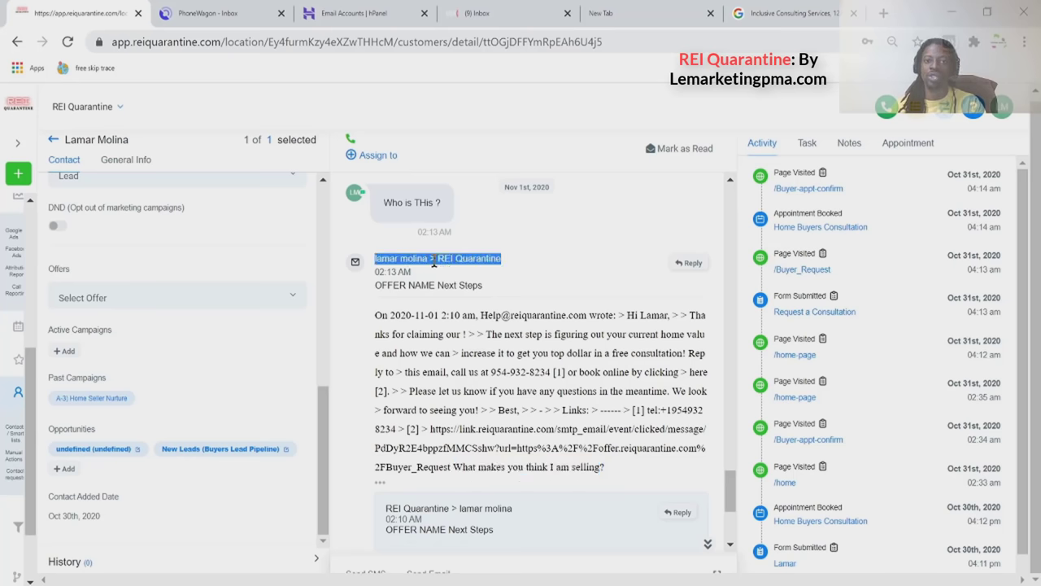
double_click(433, 258)
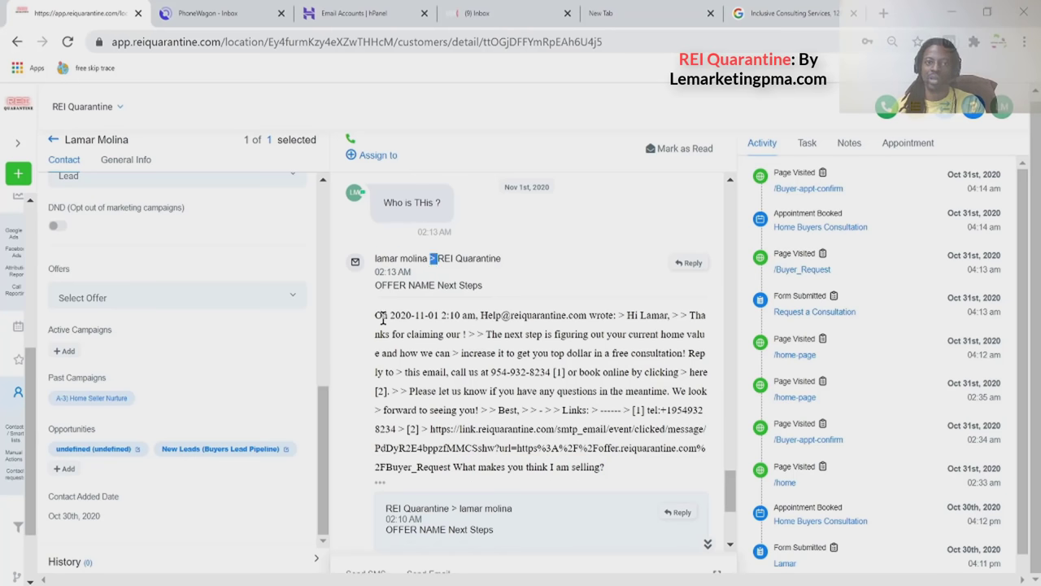
left_click_drag(388, 316, 450, 467)
left_click(696, 385)
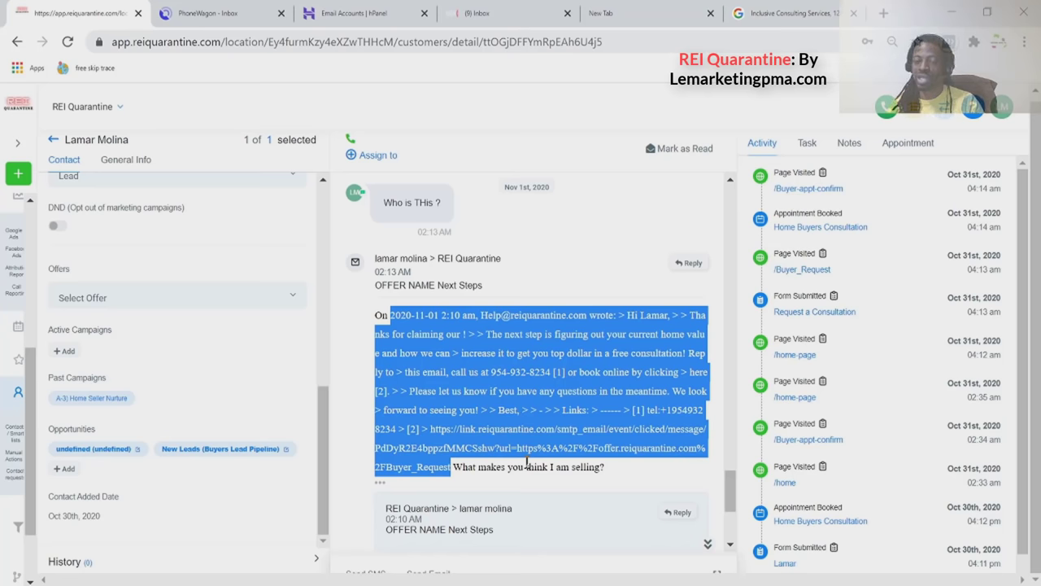
scroll(527, 465, "down", 3)
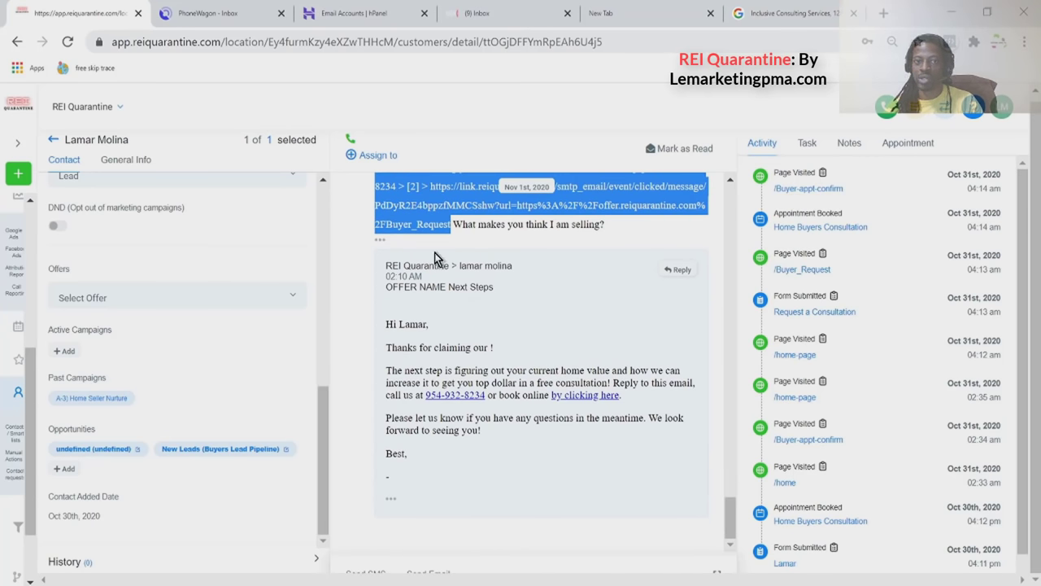
scroll(488, 252, "up", 1)
double_click(491, 305)
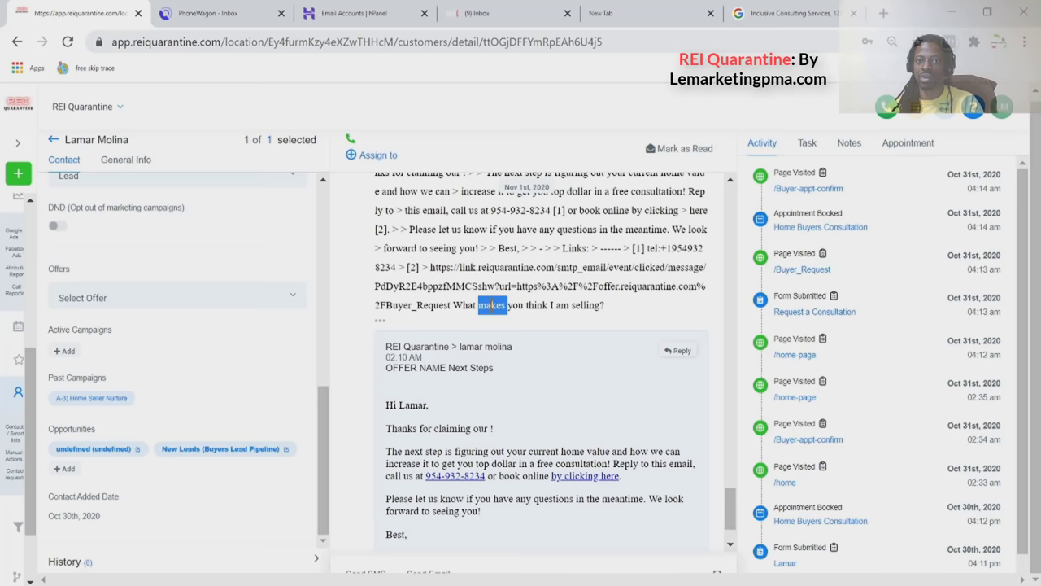
Review the sent 'Re: OFFER NAME Next Steps' reply, then open the inbox's 'OFFER NAME Next Steps' email.
left_click(503, 12)
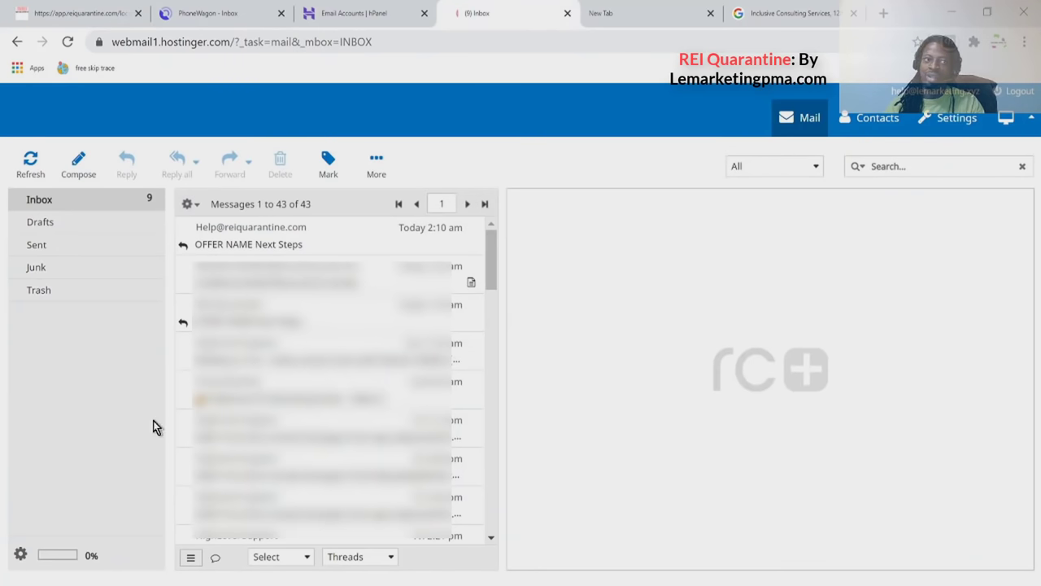
left_click(88, 247)
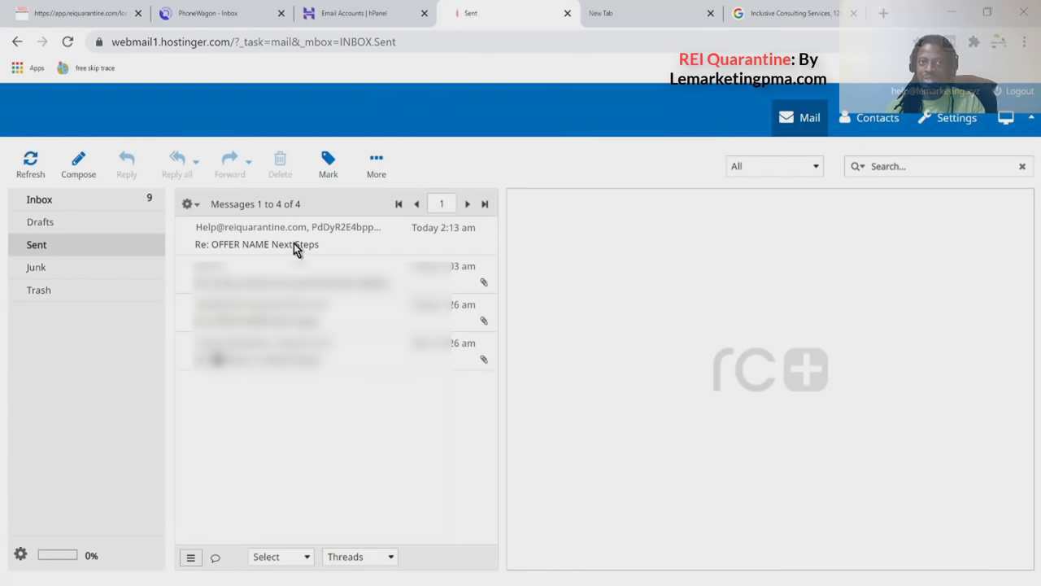
left_click(295, 242)
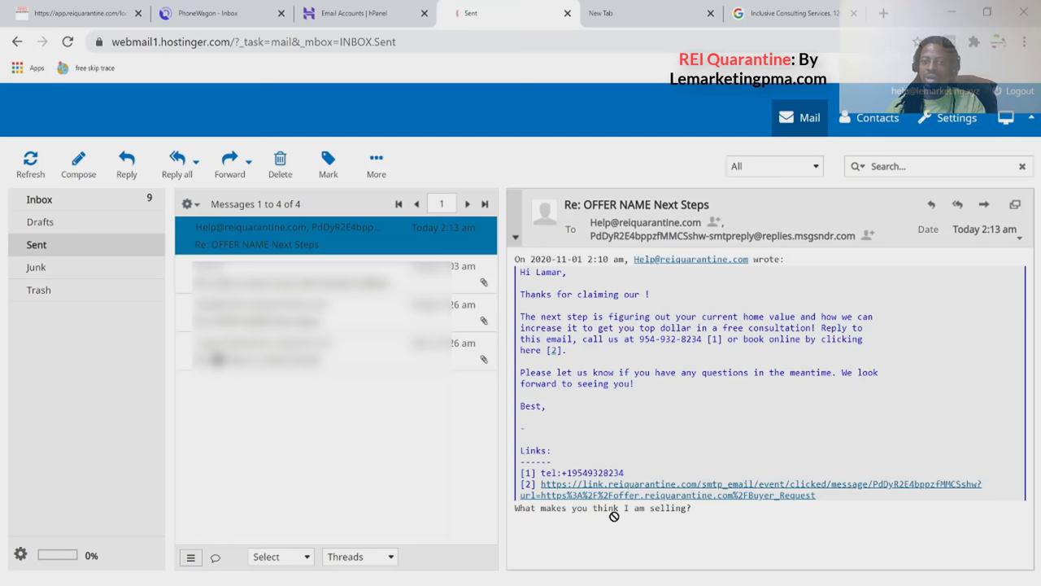
left_click_drag(571, 510, 512, 516)
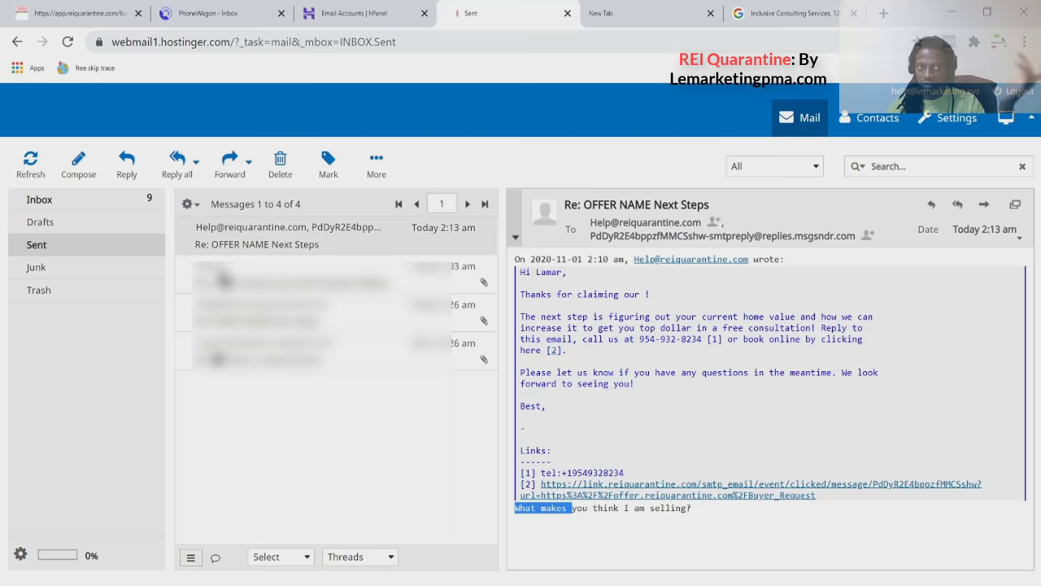
left_click(97, 202)
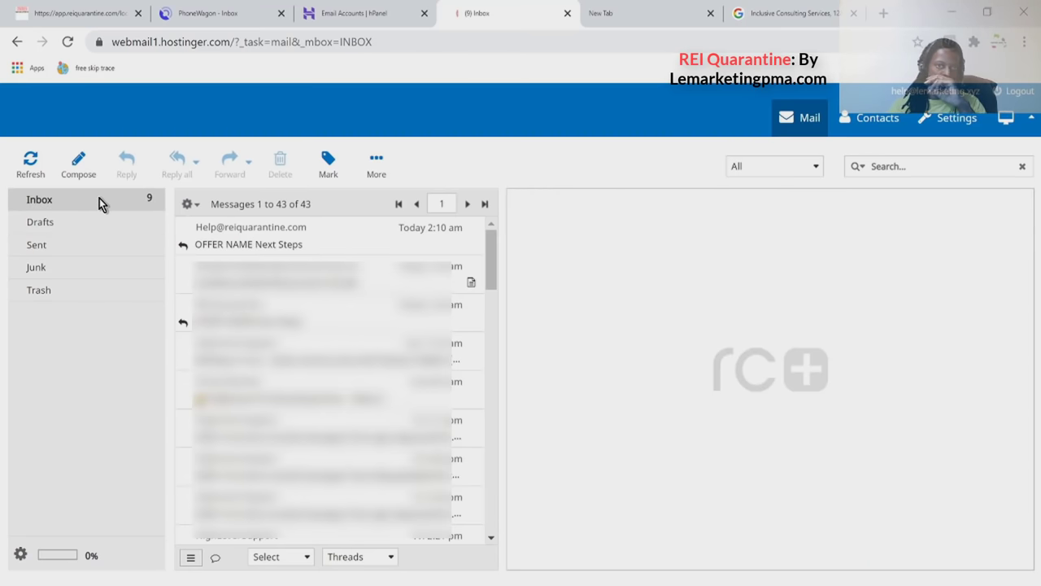
left_click(263, 244)
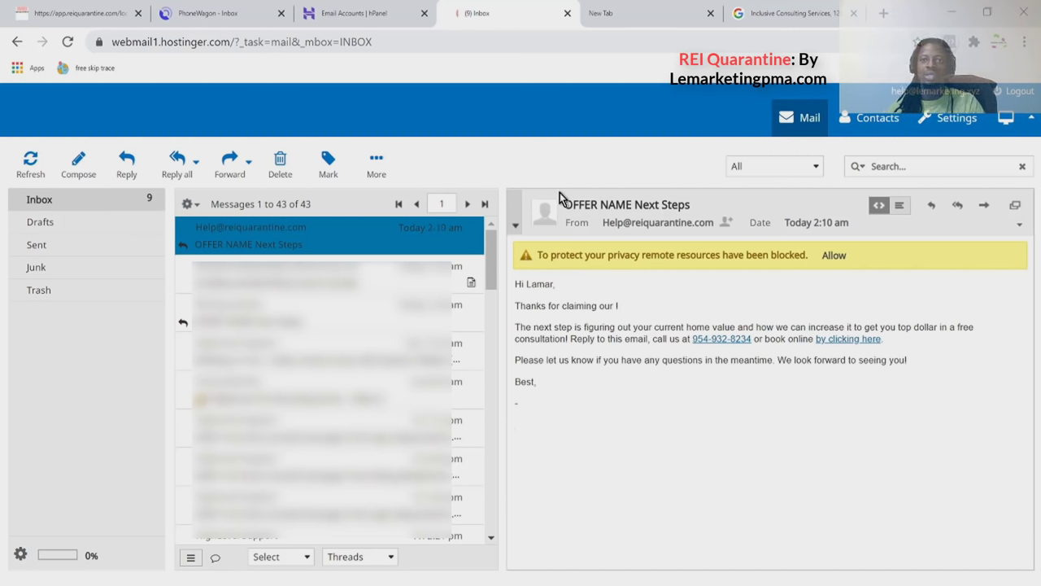
Reply to 'OFFER NAME Next Steps' with 'How did you get my info please . What is your offer'.
left_click(927, 206)
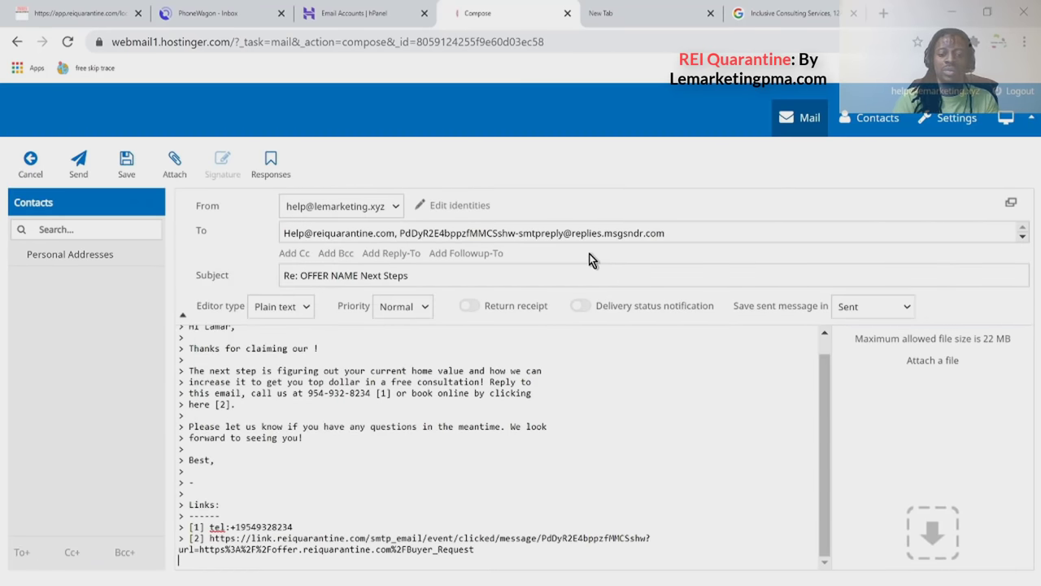
type("How ")
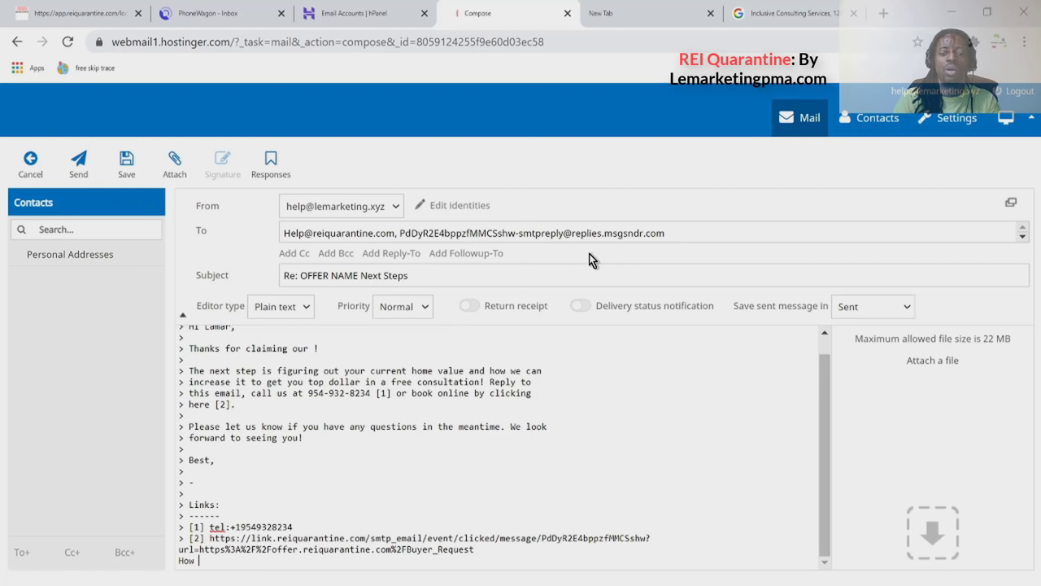
type("did you get ")
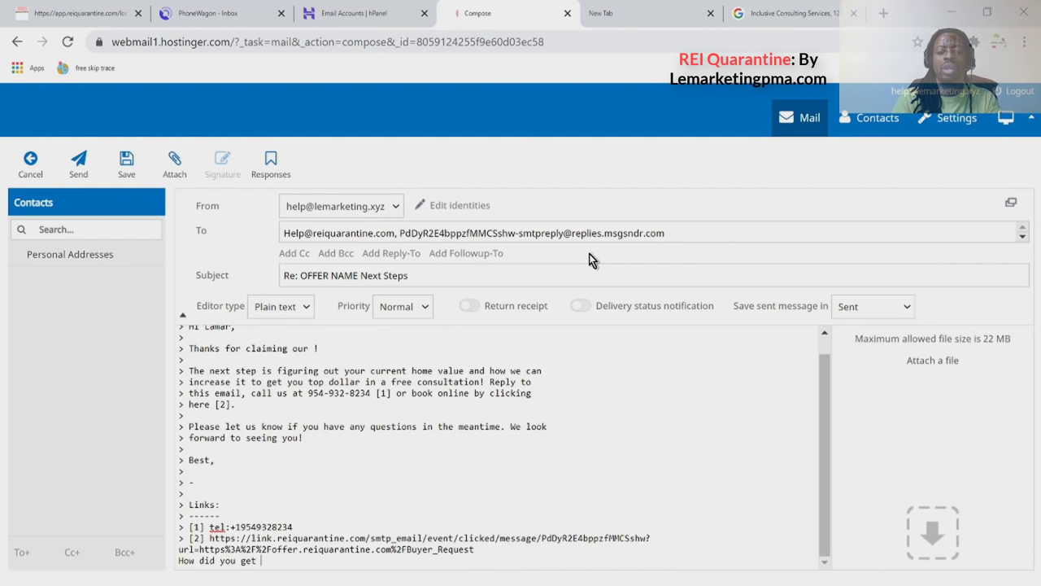
type("my info ple")
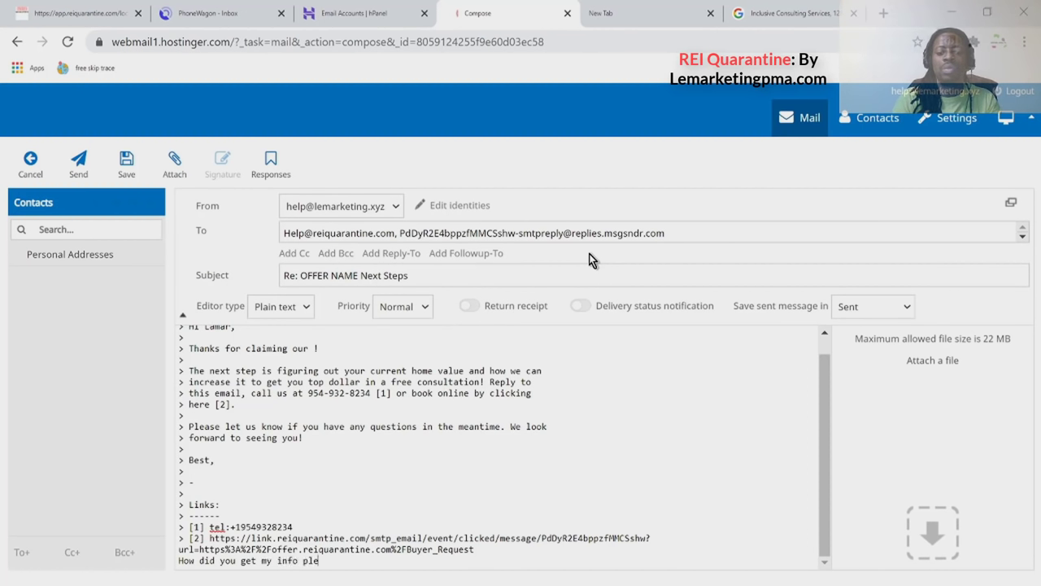
type("ase")
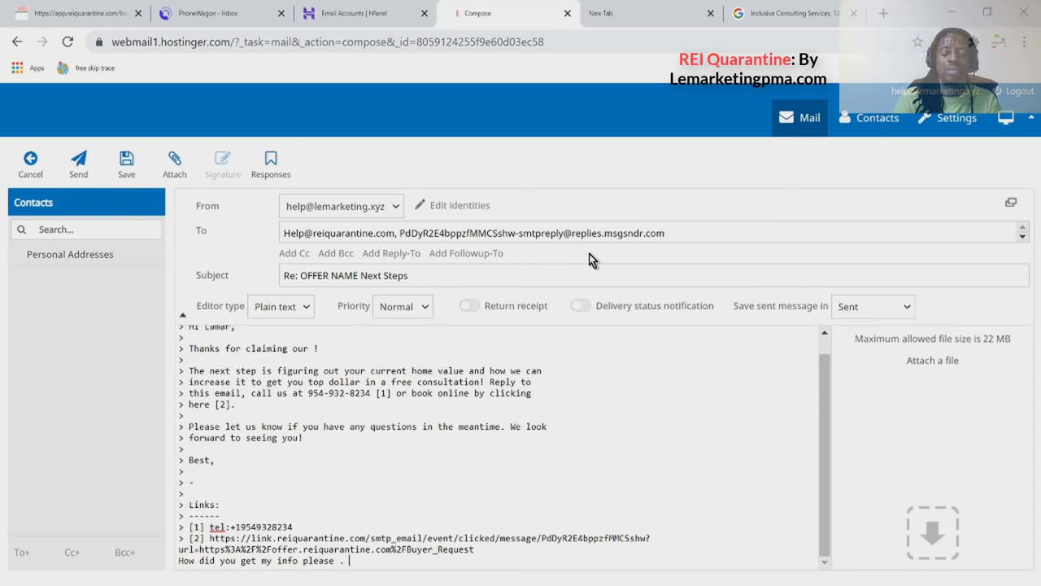
type(" . What is y")
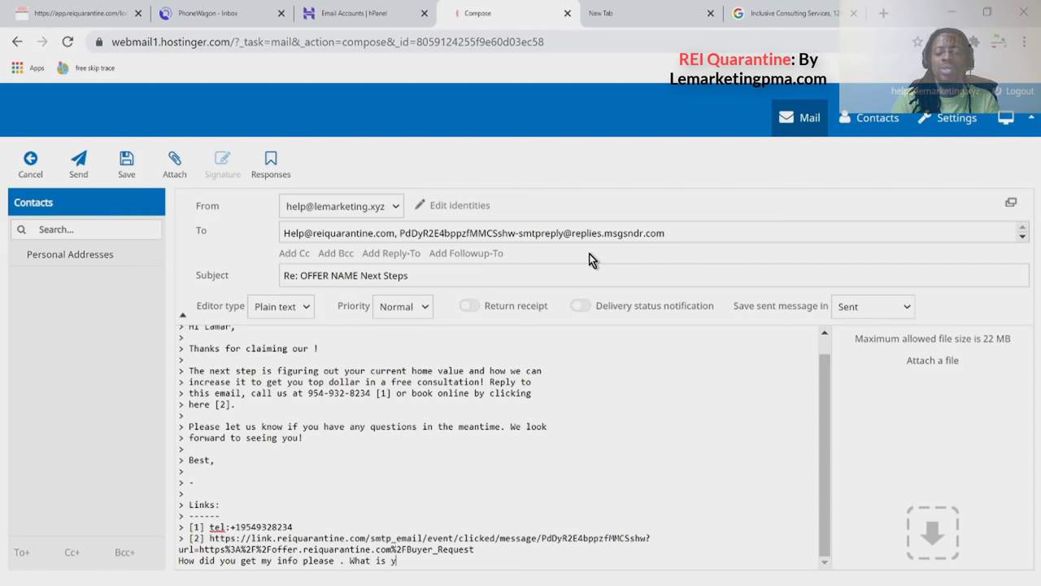
type("our offer")
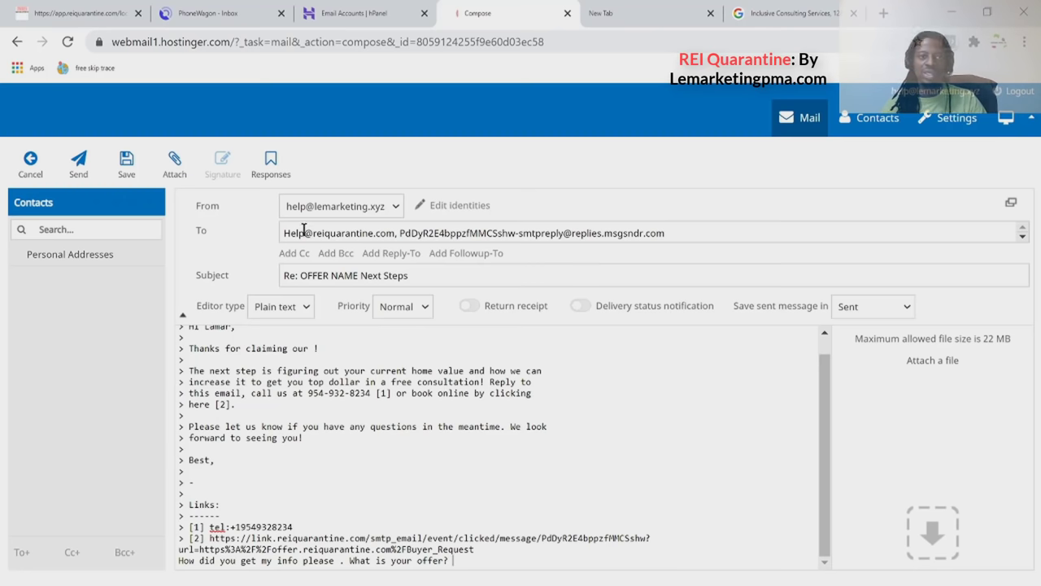
left_click(79, 167)
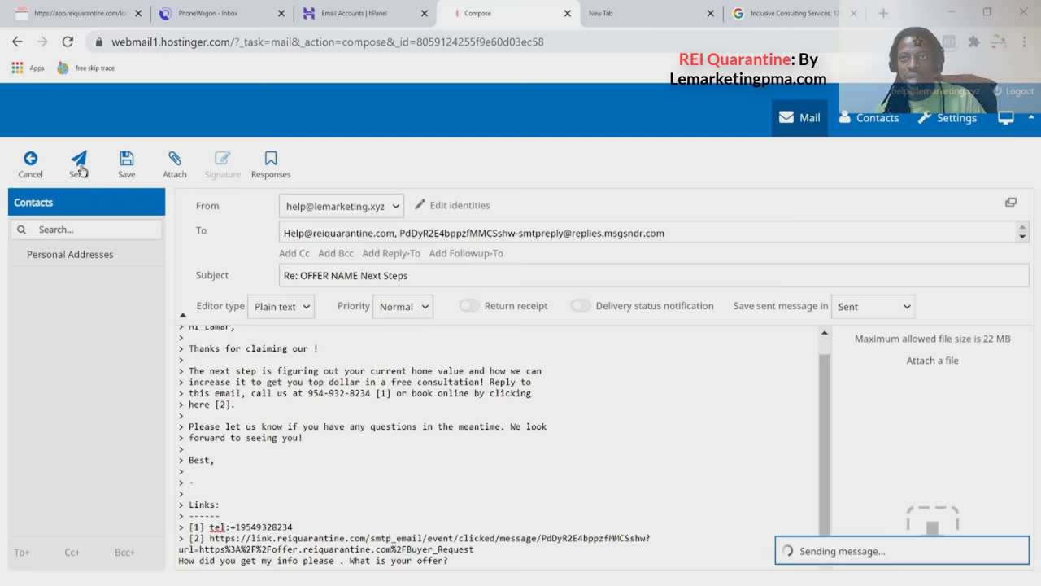
Collapse the lower email and the 02:16 email in the contact's CRM thread to previews.
left_click(72, 14)
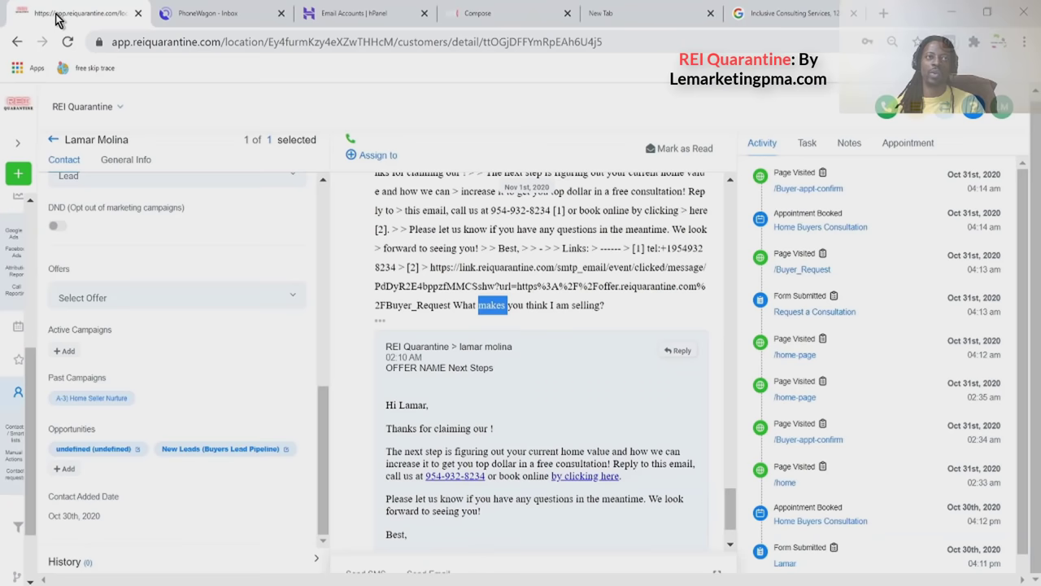
scroll(651, 466, "down", 2)
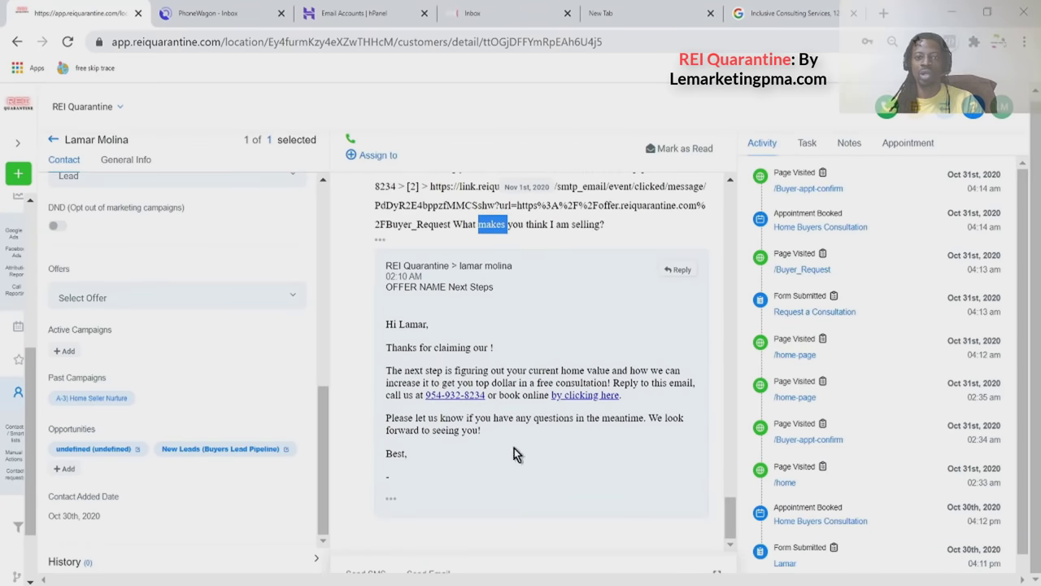
left_click(392, 505)
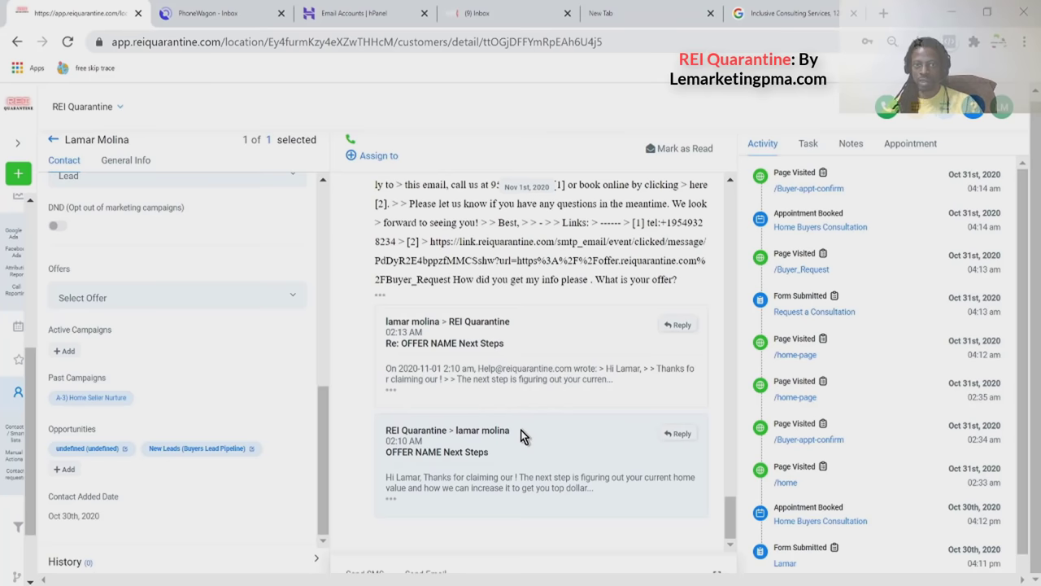
scroll(523, 371, "up", 2)
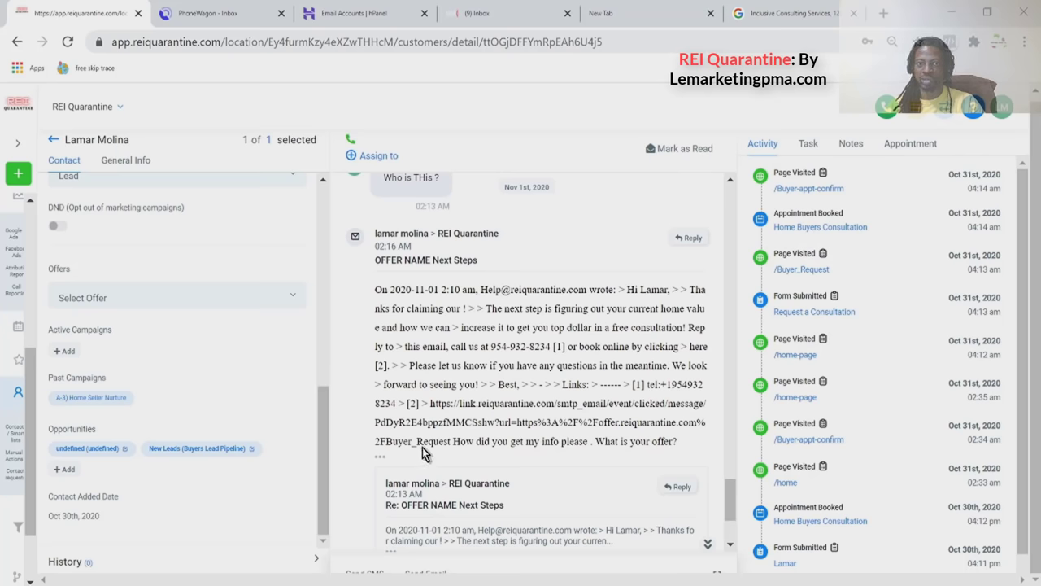
left_click(379, 458)
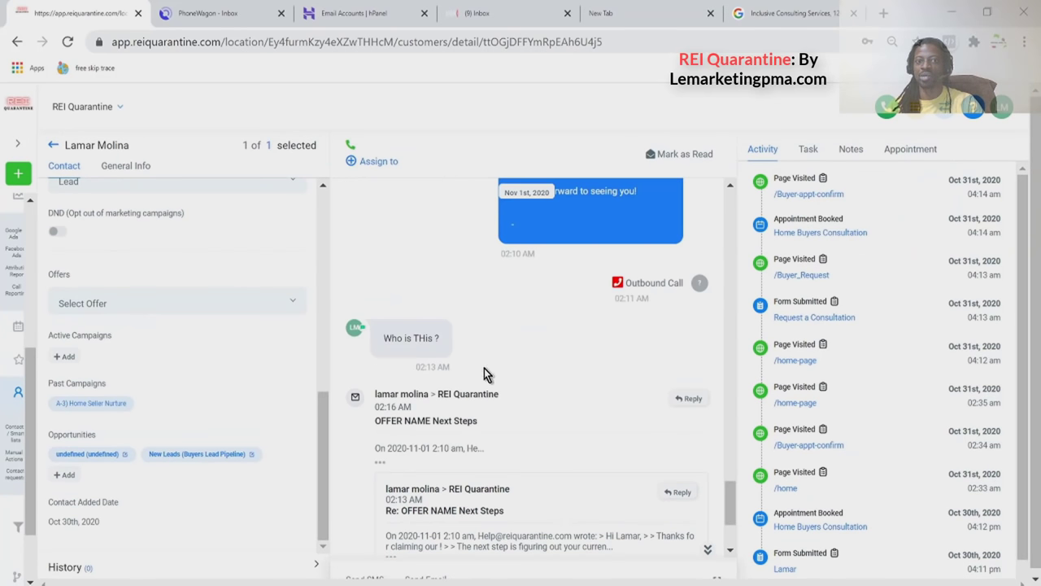
scroll(418, 440, "down", 2)
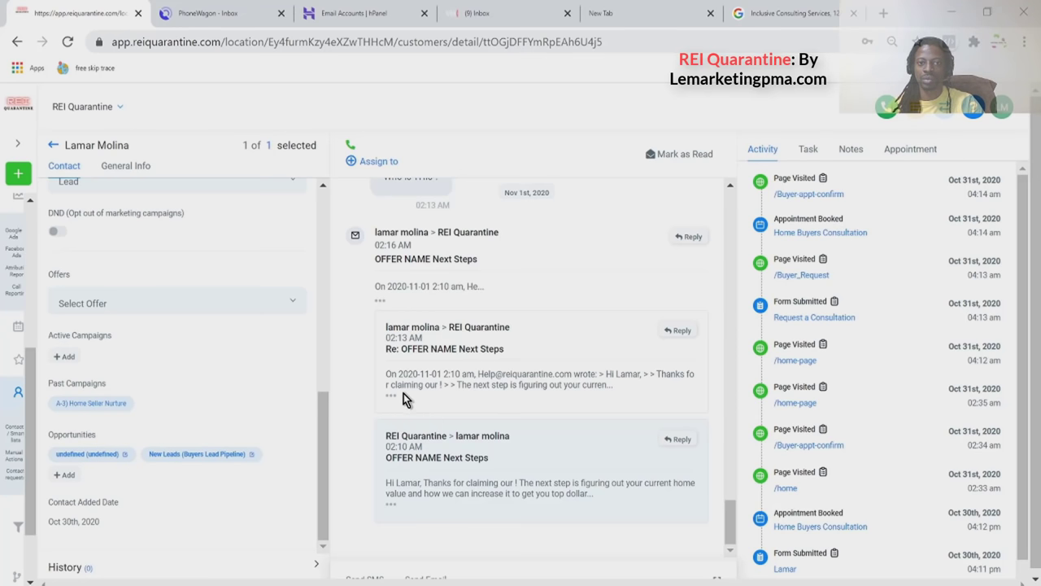
scroll(398, 304, "up", 1)
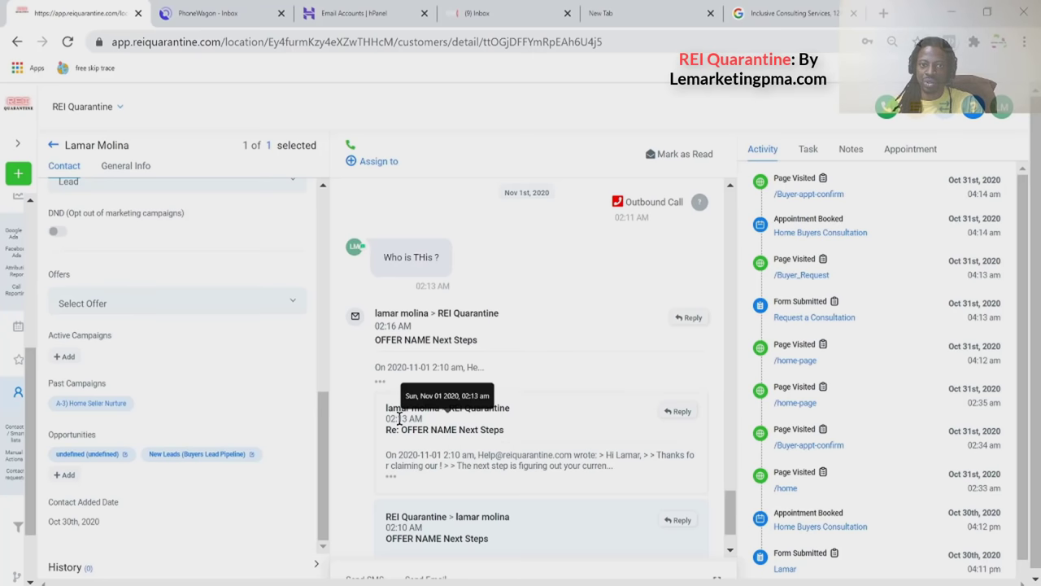
Expand the 02:16 reply's full text and select the question 'How did you get my info please'.
scroll(399, 418, "down", 1)
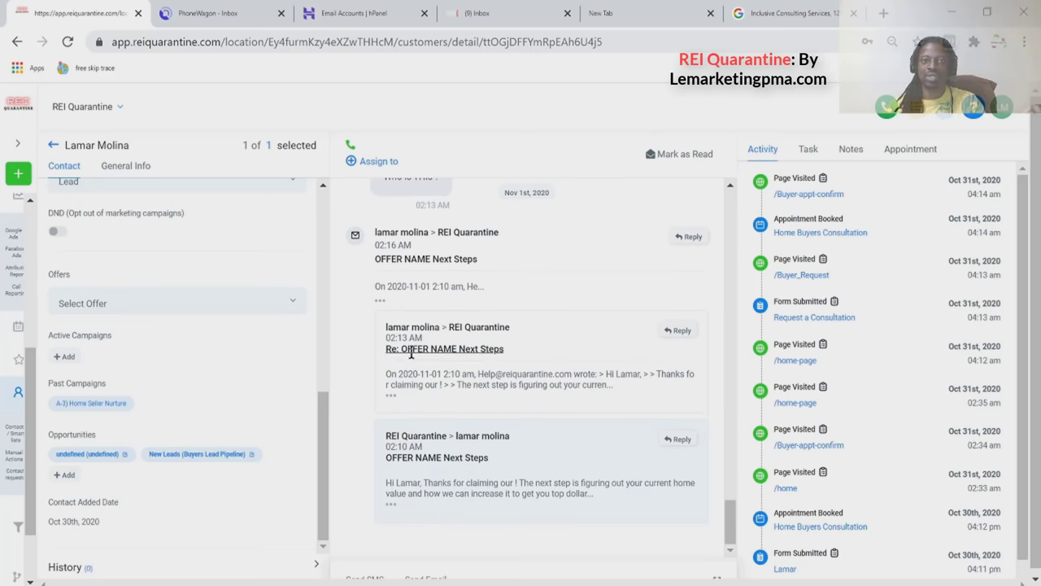
left_click(390, 401)
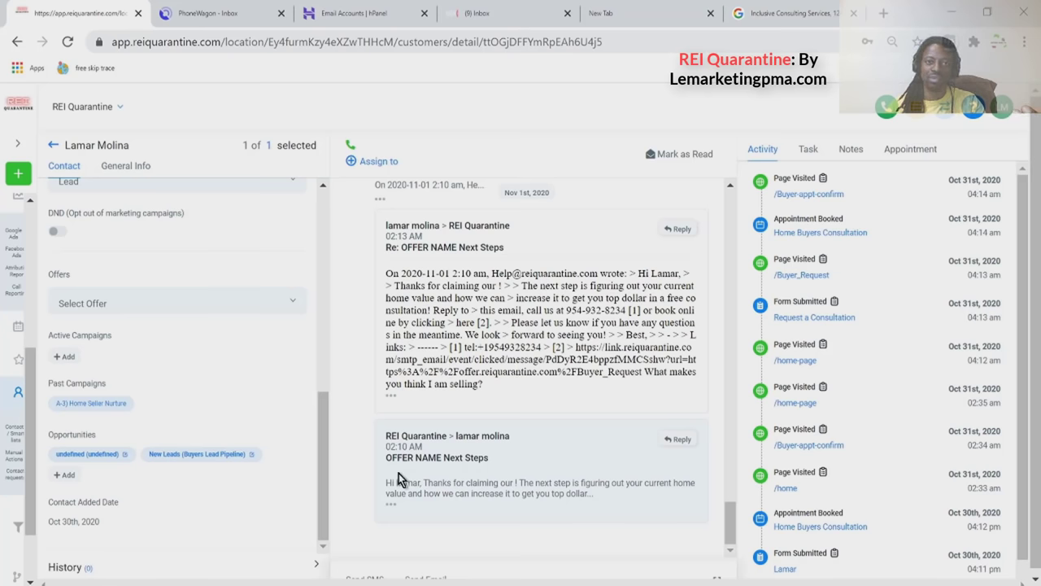
scroll(407, 455, "up", 2)
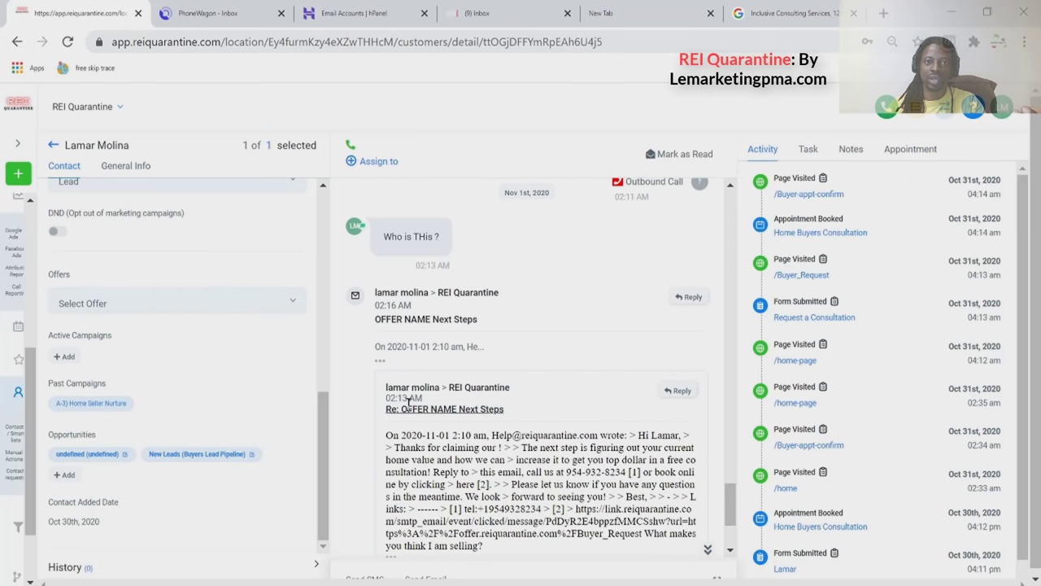
left_click(380, 365)
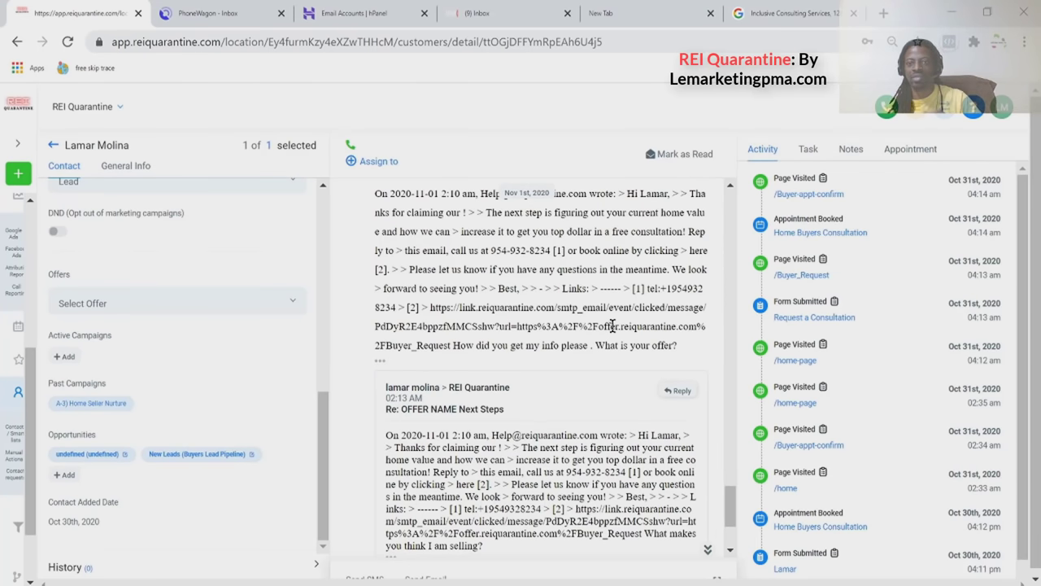
left_click_drag(462, 346, 649, 344)
scroll(649, 344, "up", 1)
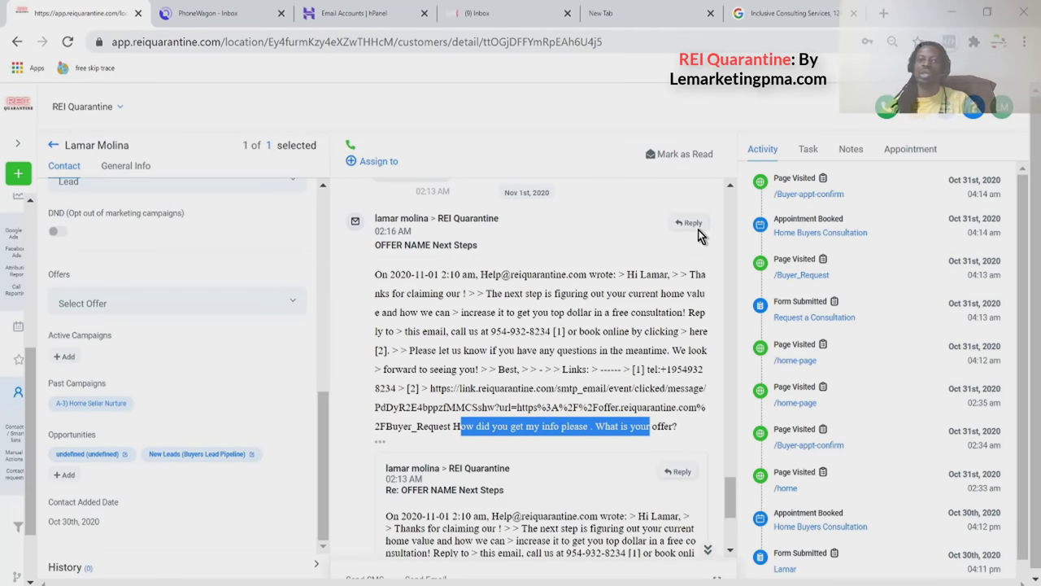
scroll(673, 312, "down", 3)
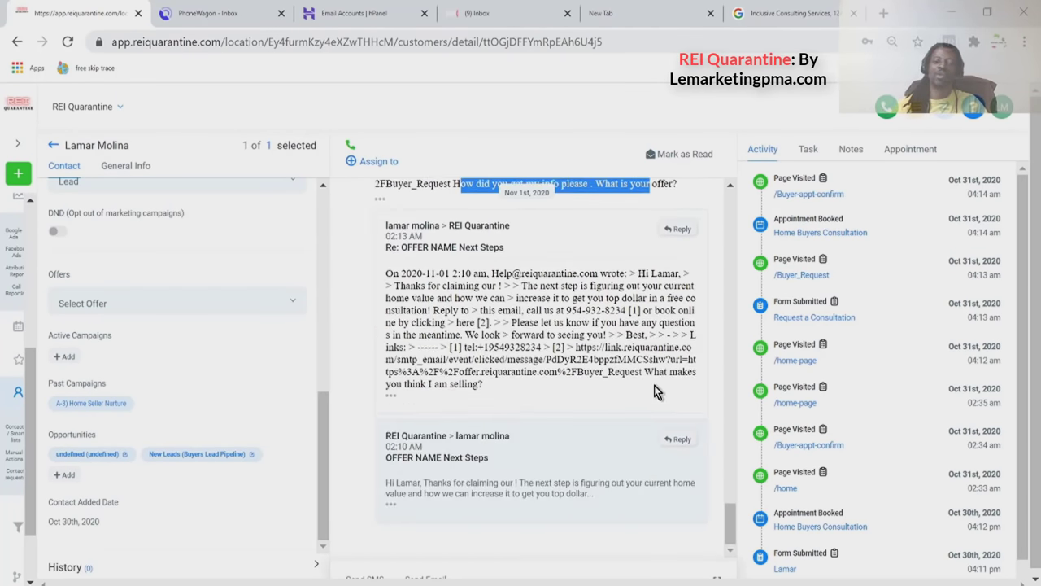
Email the contact 'I can work with you what do you need to make this happen'.
left_click(679, 442)
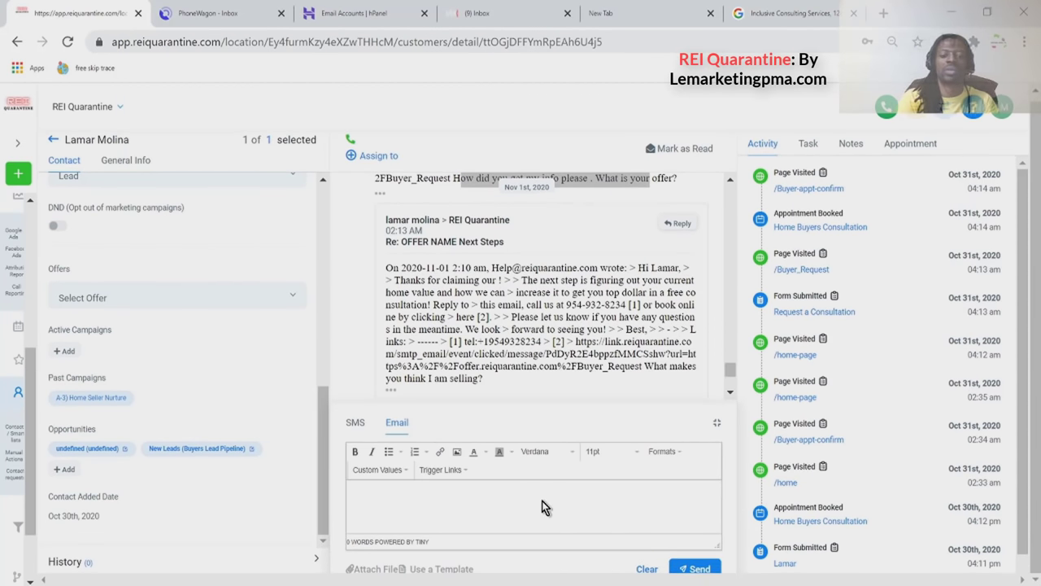
type("I can work with you what")
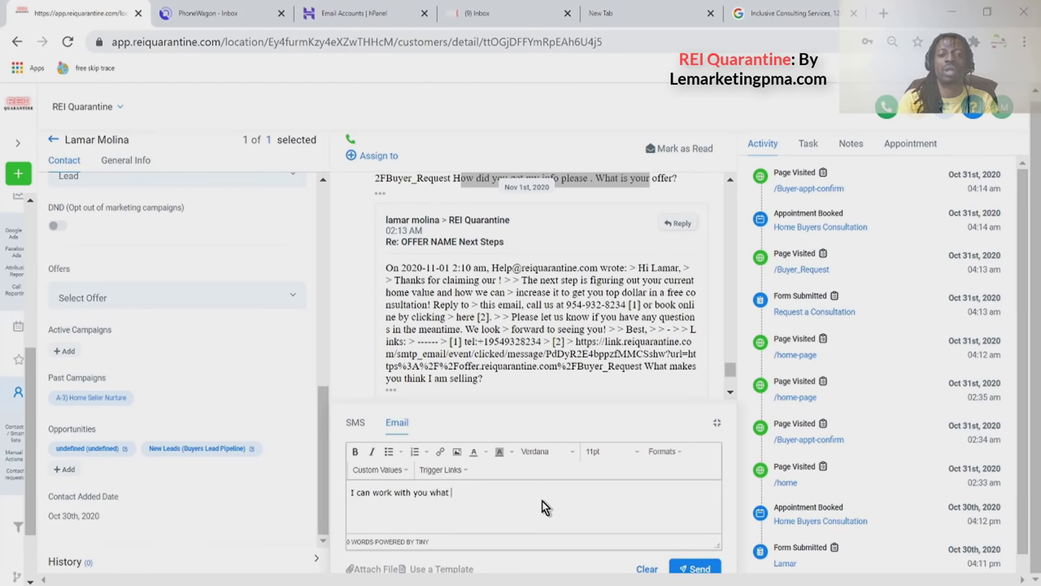
type(" do you nee")
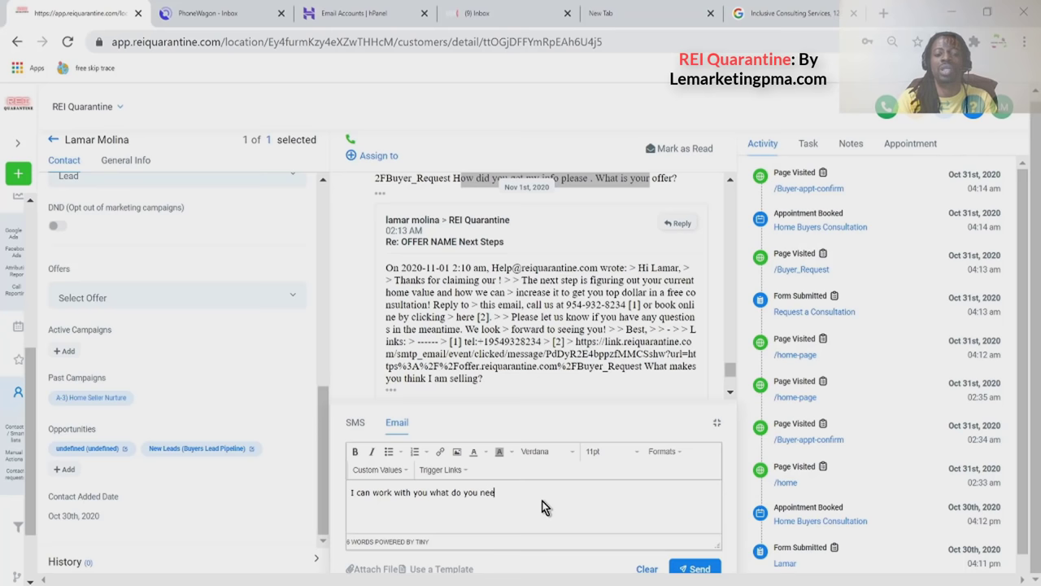
type("d to make this ")
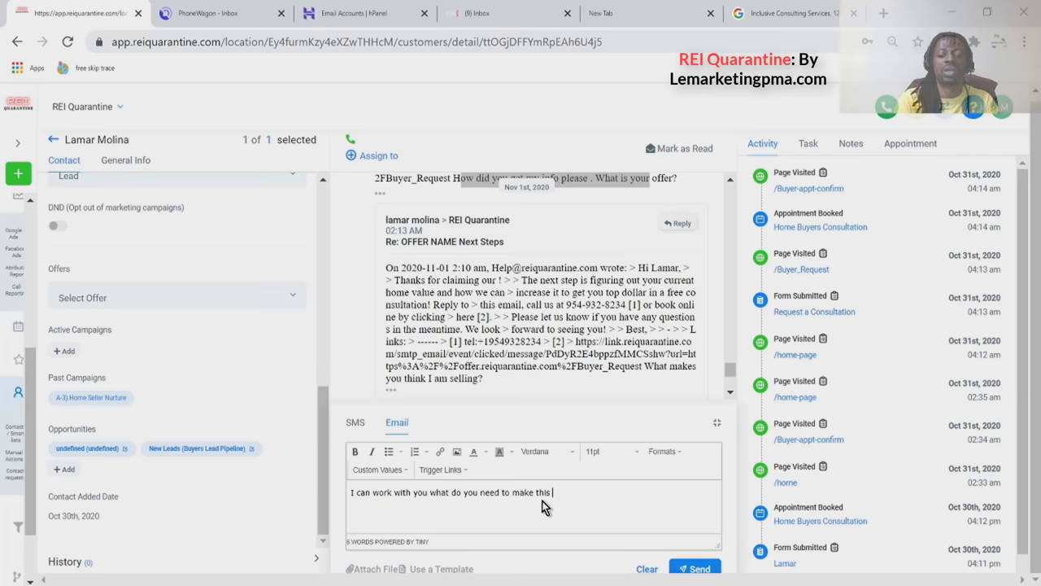
type("happen")
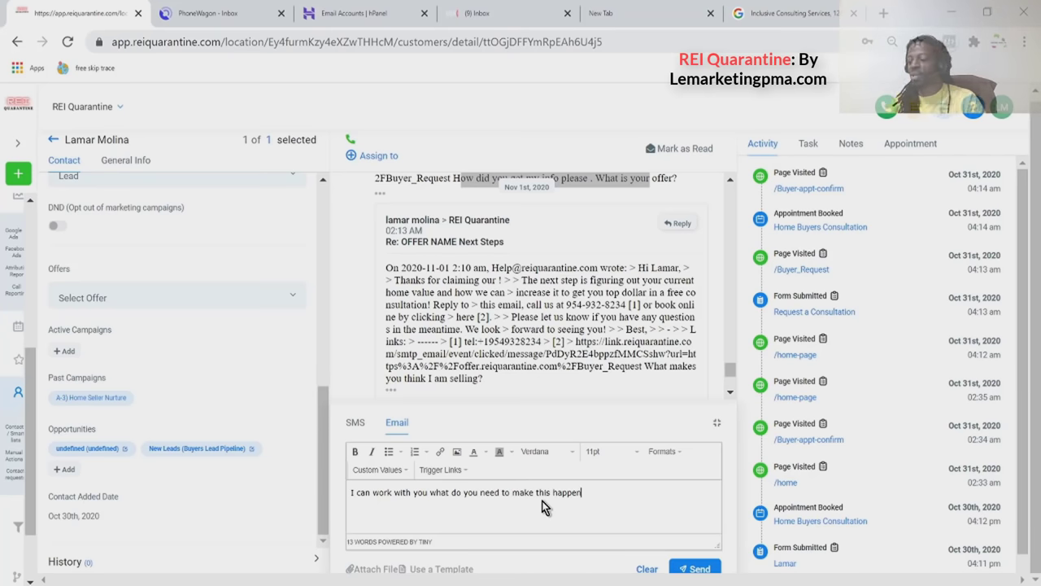
left_click(694, 569)
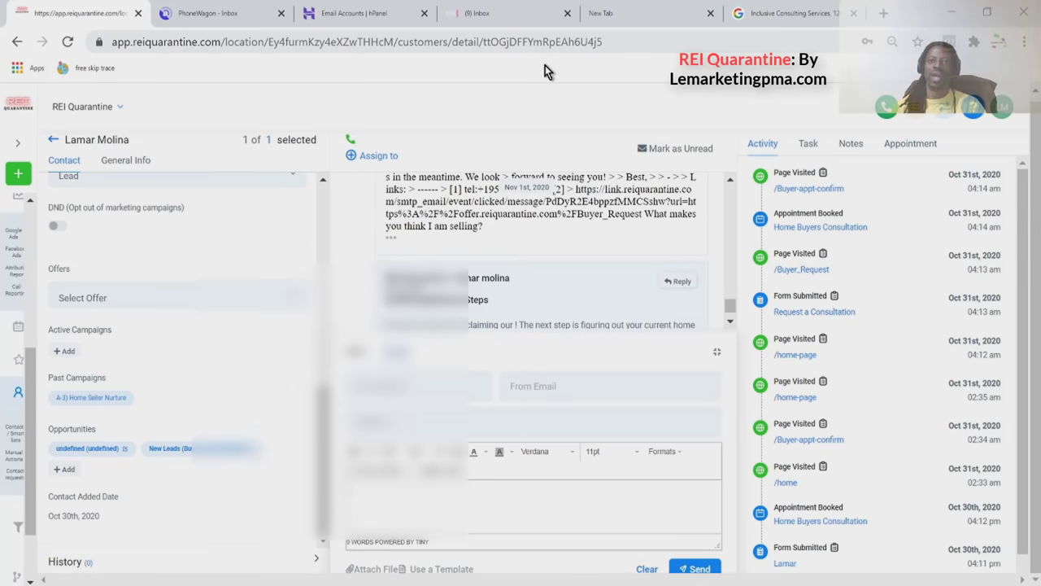
left_click(497, 21)
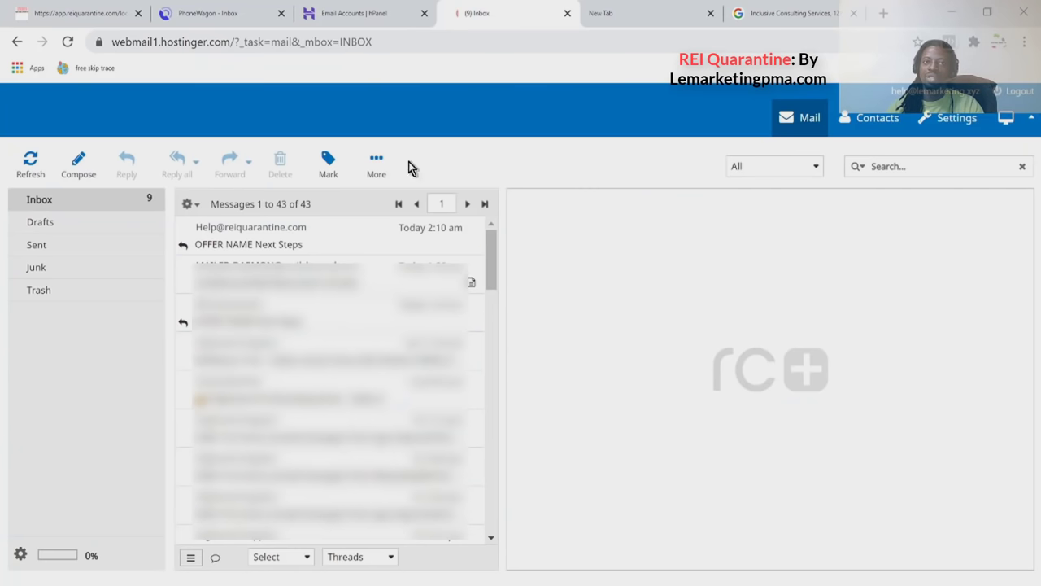
Refresh the webmail inbox and open the new 'OFFER NAME Next Steps' email from the CRM.
left_click(25, 176)
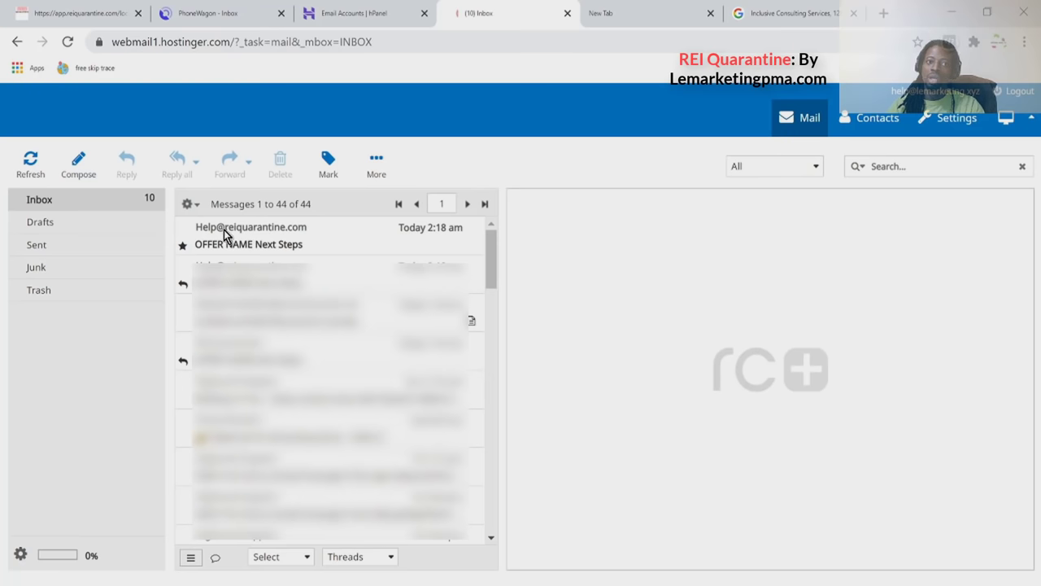
left_click(297, 241)
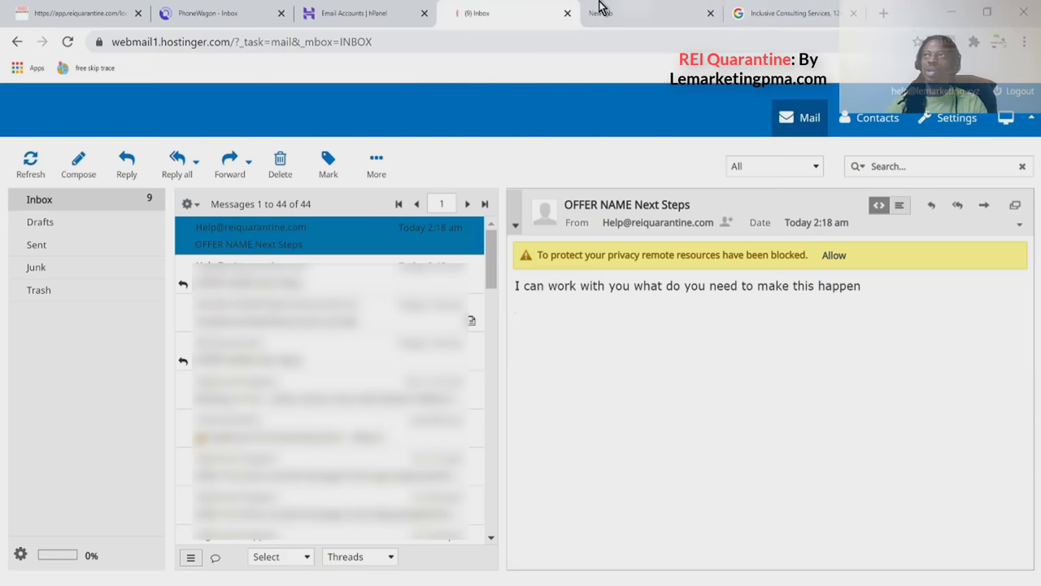
left_click(219, 16)
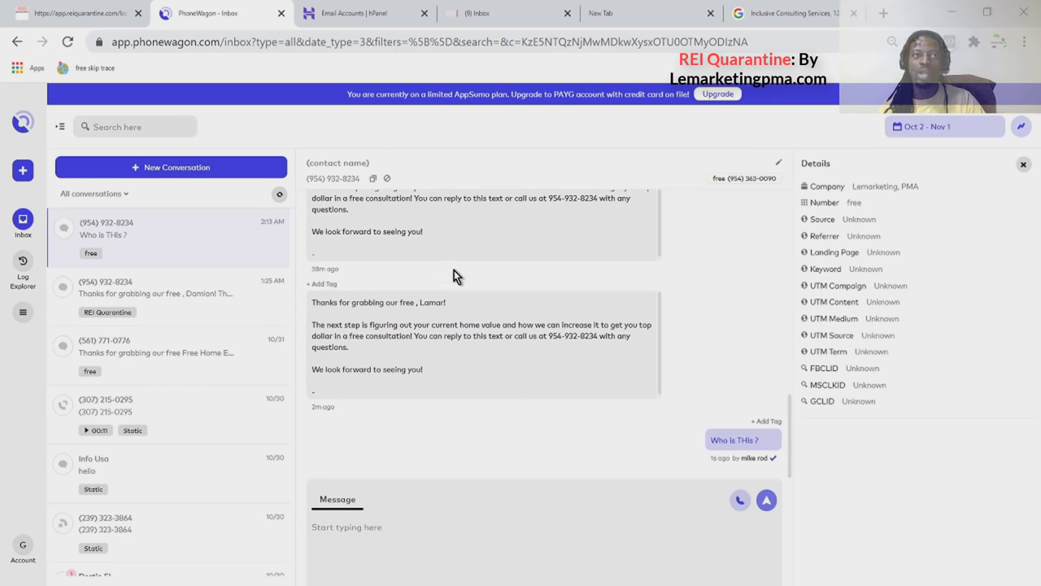
Close the CRM email composer and find the 02:18 AM email below the 'Who is THis ?' text.
left_click(70, 13)
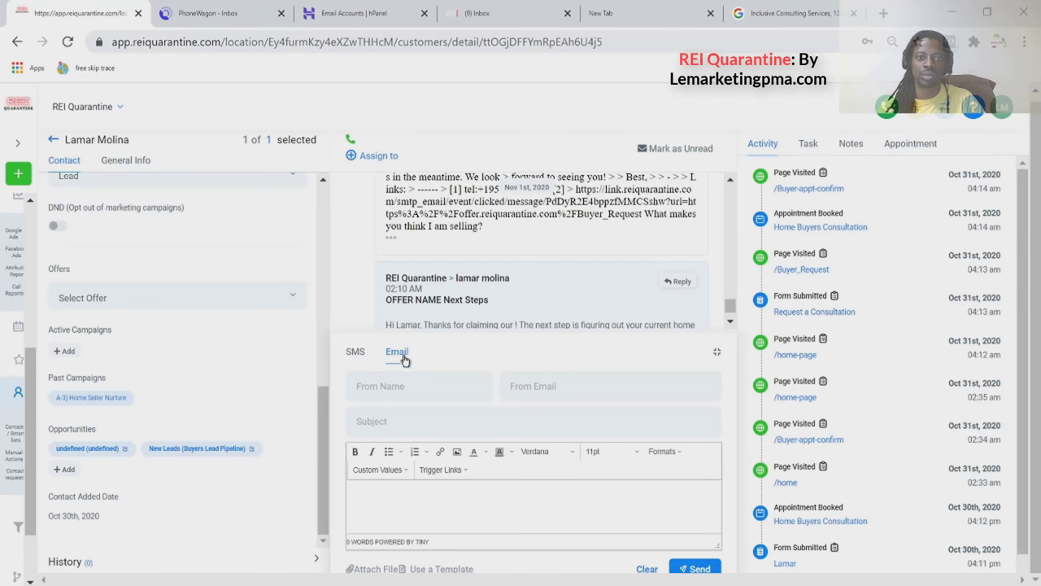
scroll(515, 279, "up", 2)
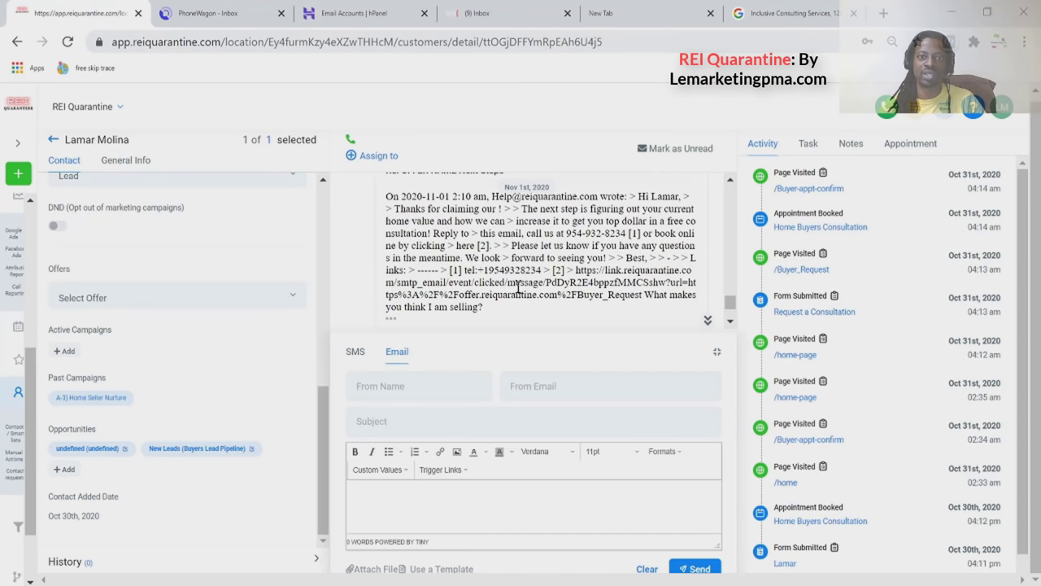
left_click(717, 352)
scroll(524, 358, "up", 5)
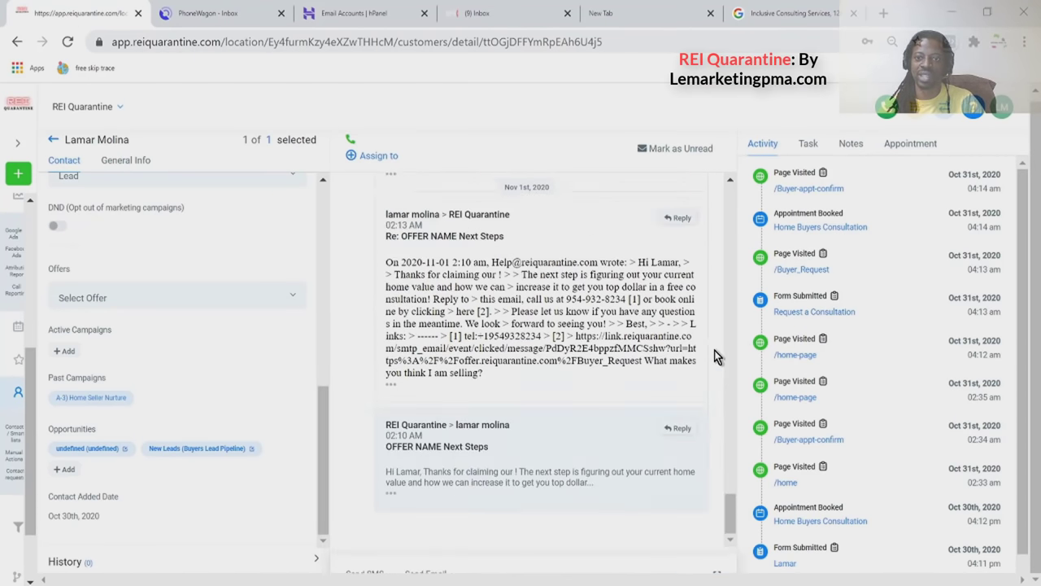
scroll(558, 331, "up", 5)
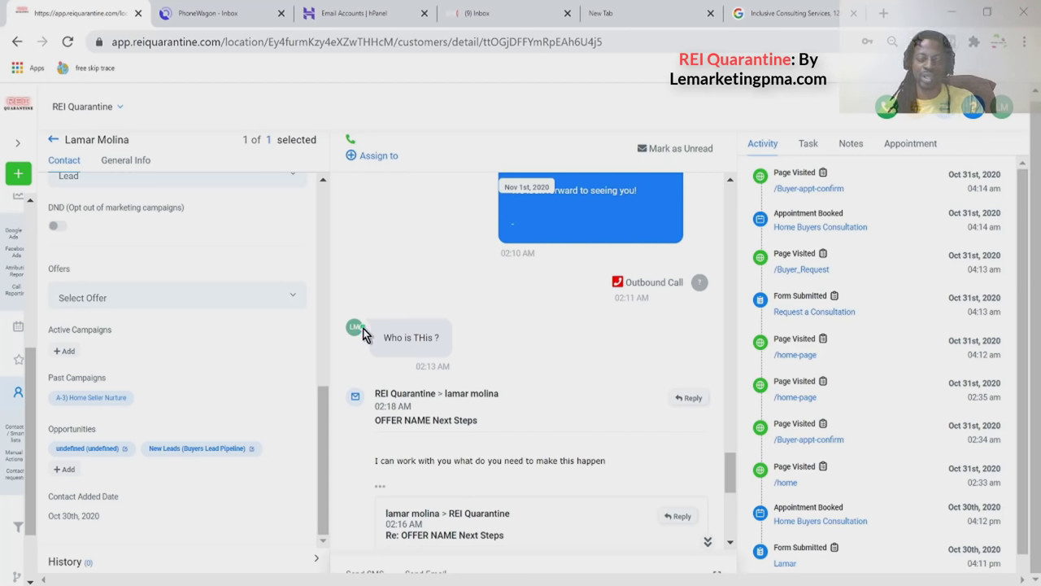
triple_click(384, 343)
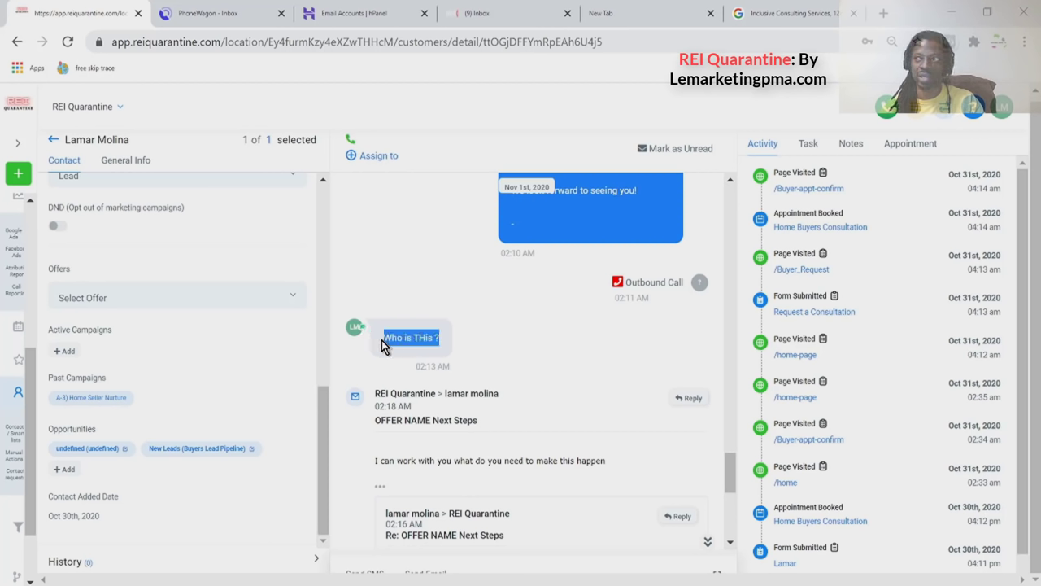
left_click(225, 19)
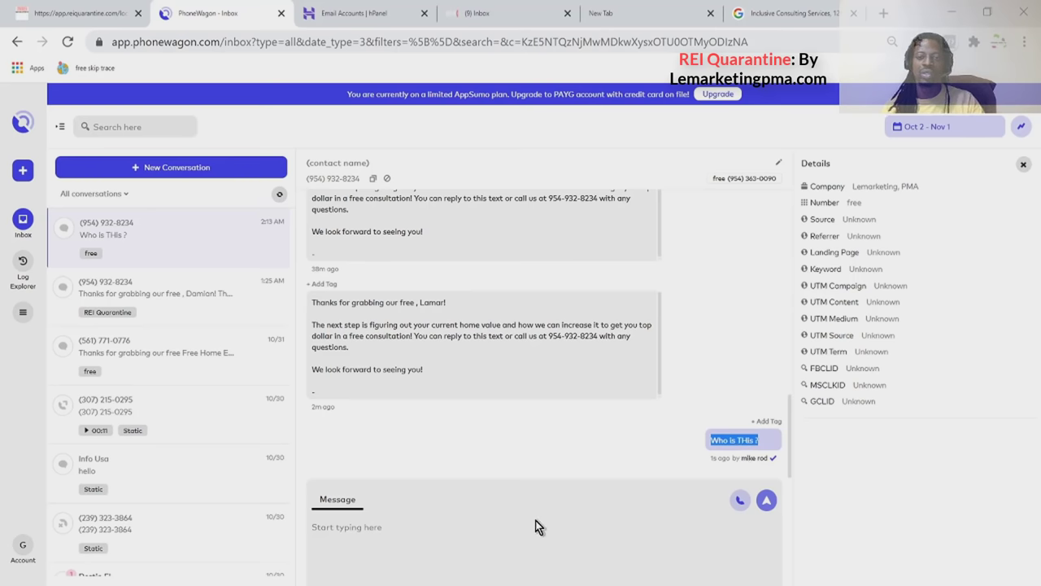
Text the contact 'You did not answer my question . Who is this please' from PhoneWagon.
left_click(505, 554)
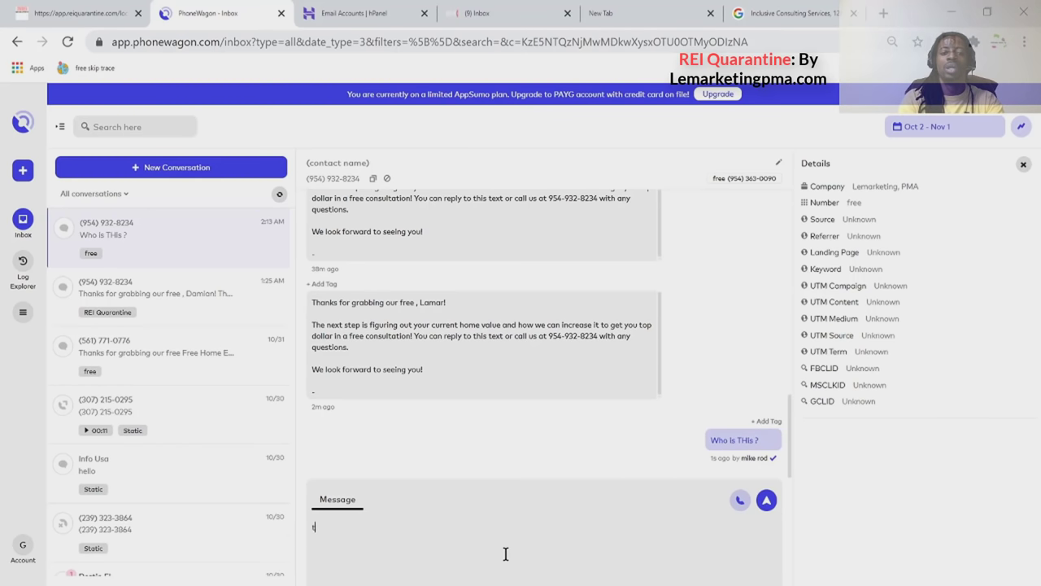
type("You did")
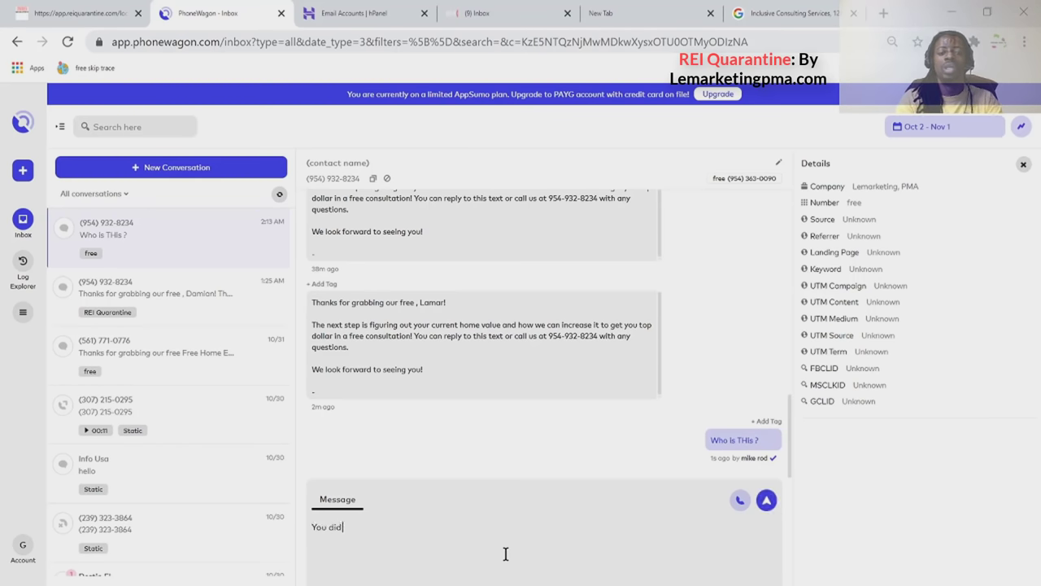
type(" not answer my question . Who is this please")
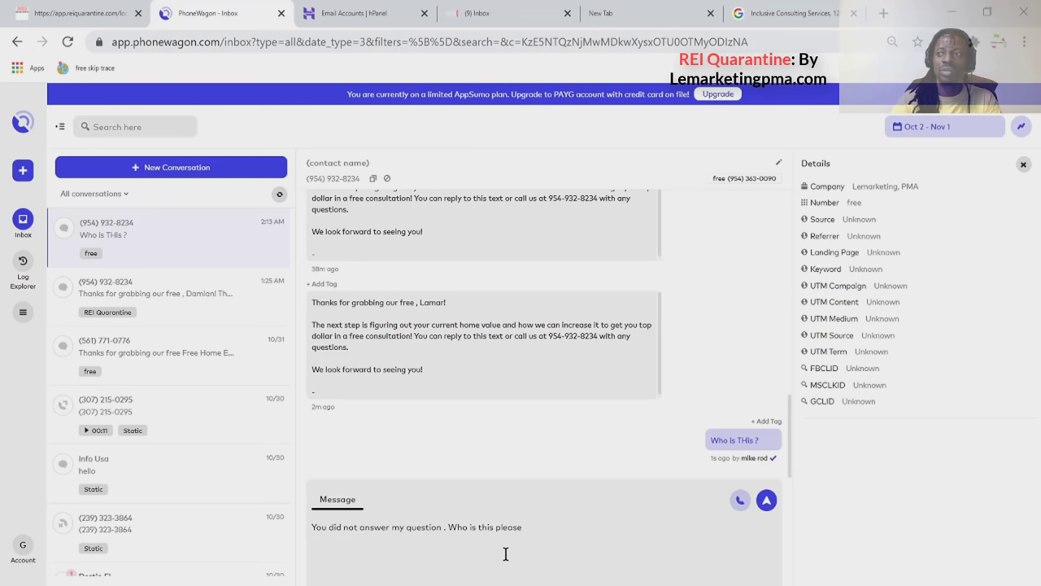
left_click(767, 500)
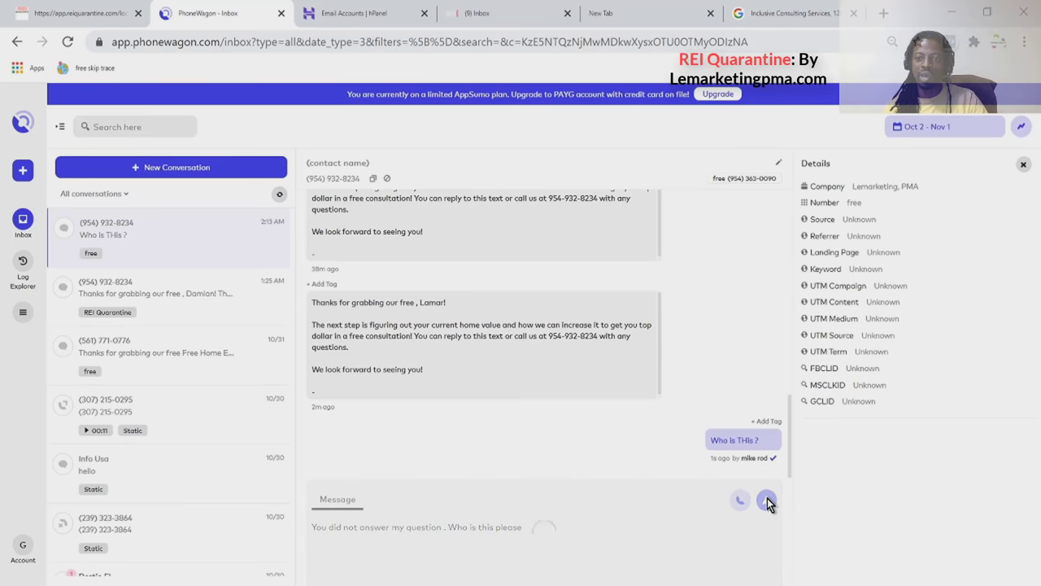
left_click(98, 15)
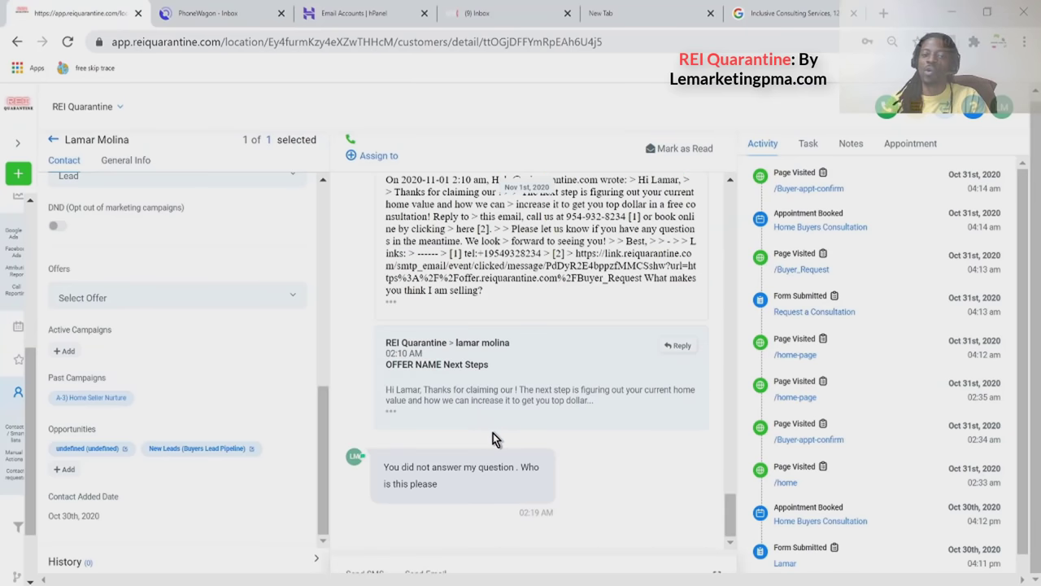
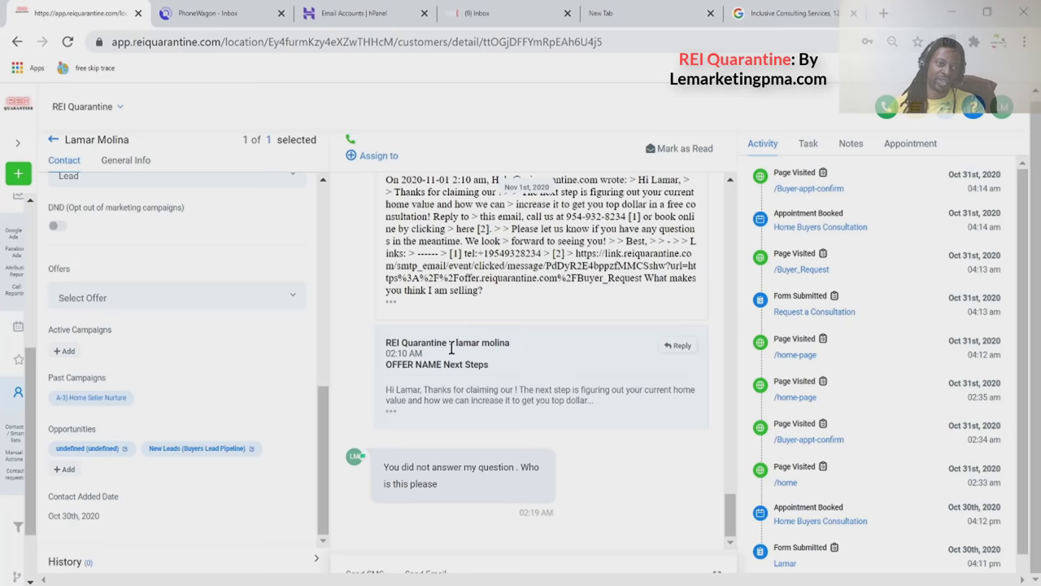
Go from the contact record to Marketing > Campaigns and open A-3) Home Seller Nurture's steps.
left_click(52, 139)
scroll(41, 458, "down", 1)
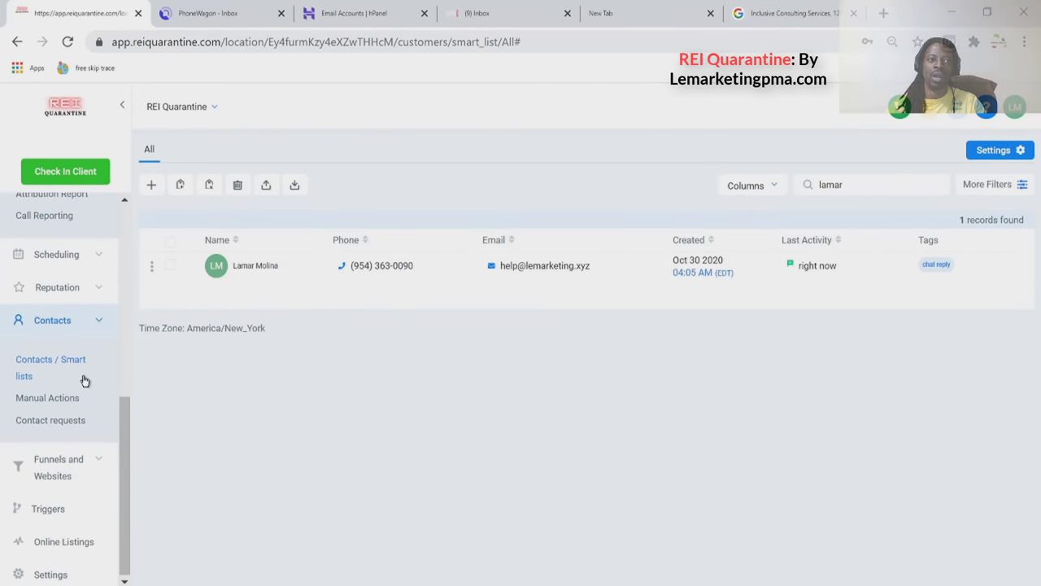
scroll(95, 361, "up", 5)
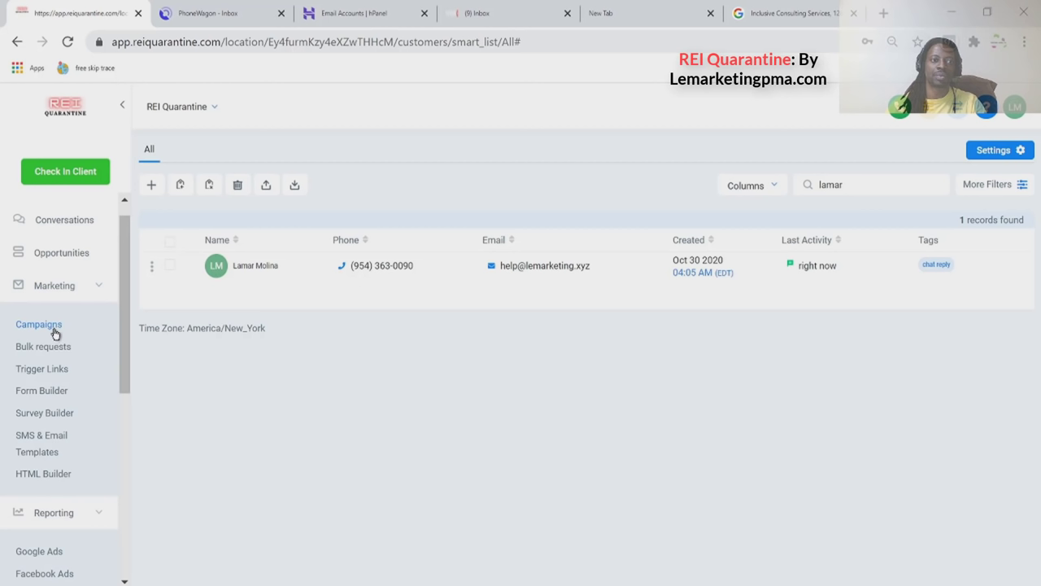
left_click(50, 325)
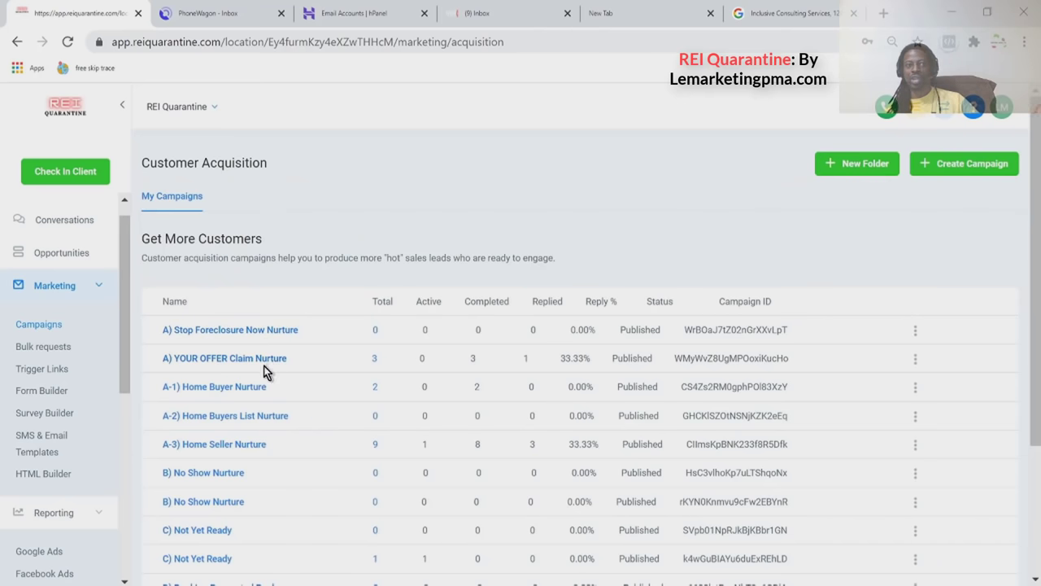
left_click(236, 447)
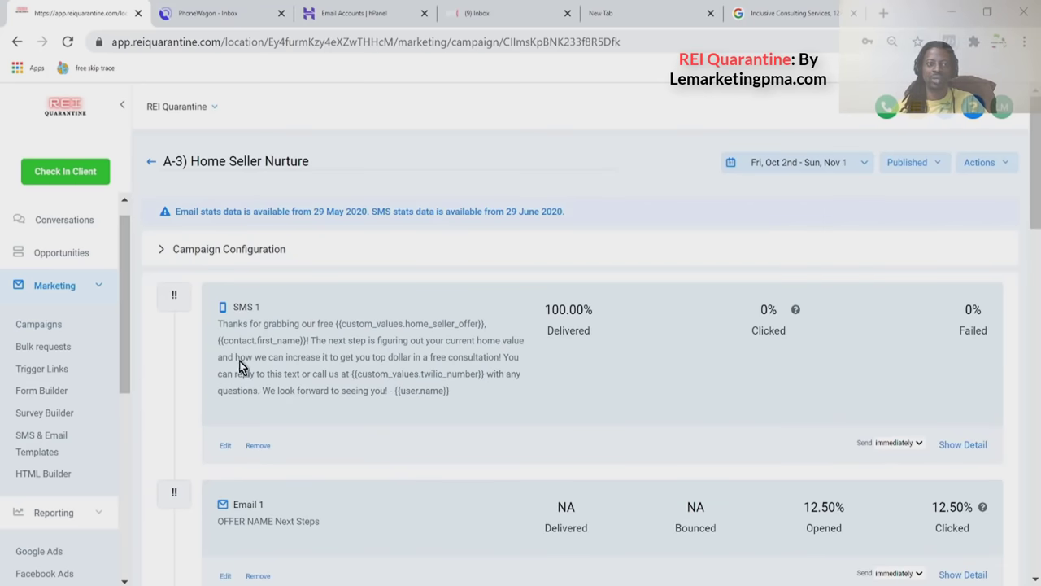
scroll(244, 309, "down", 1)
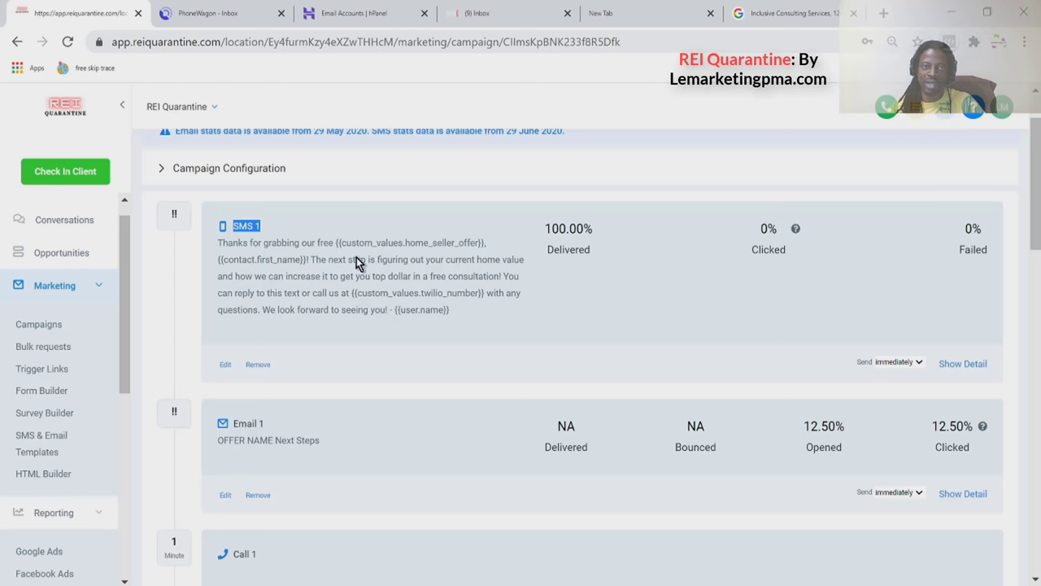
left_click(296, 264)
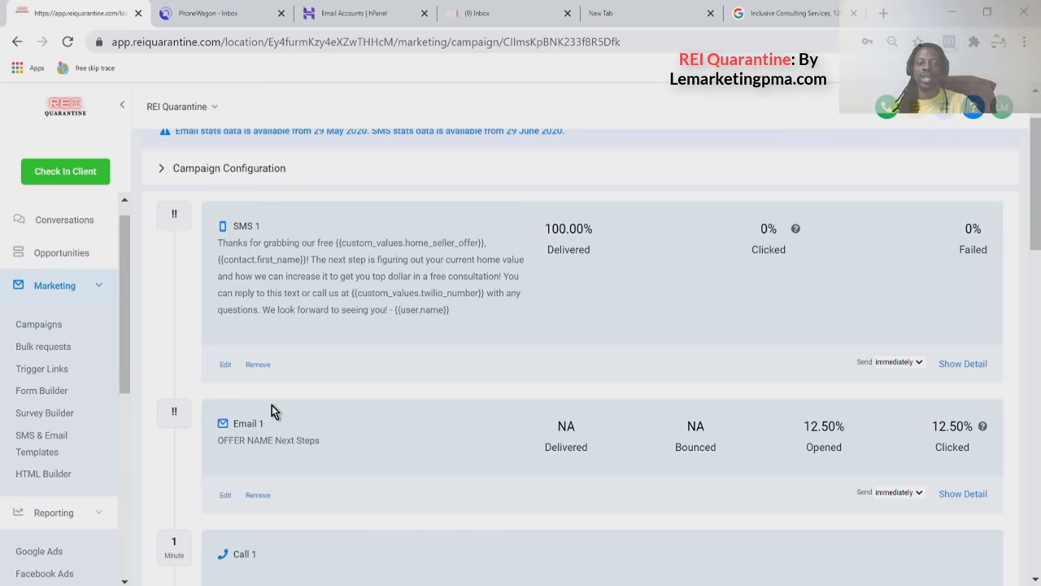
left_click(225, 365)
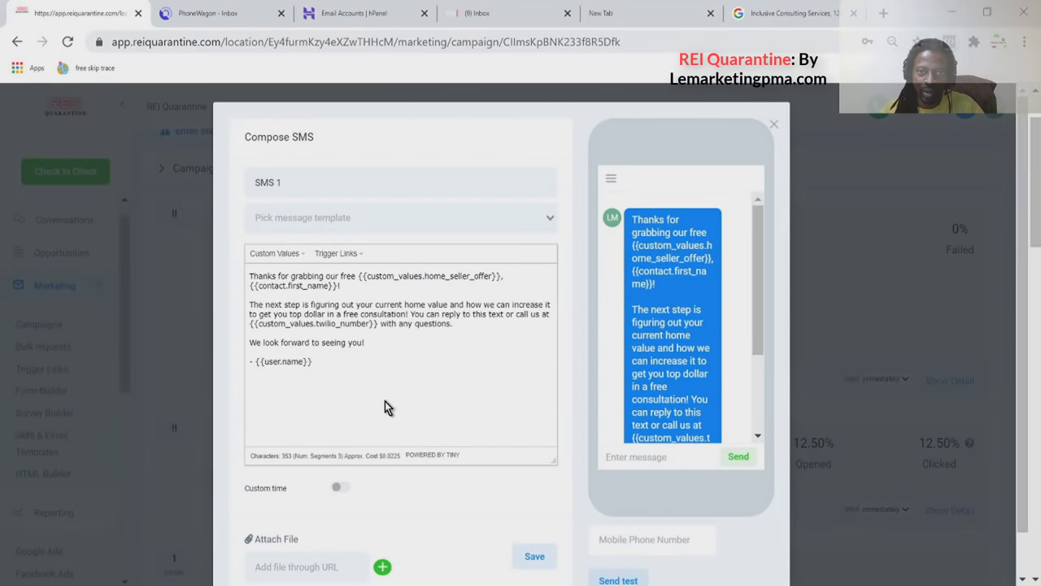
scroll(658, 299, "down", 2)
scroll(658, 300, "down", 1)
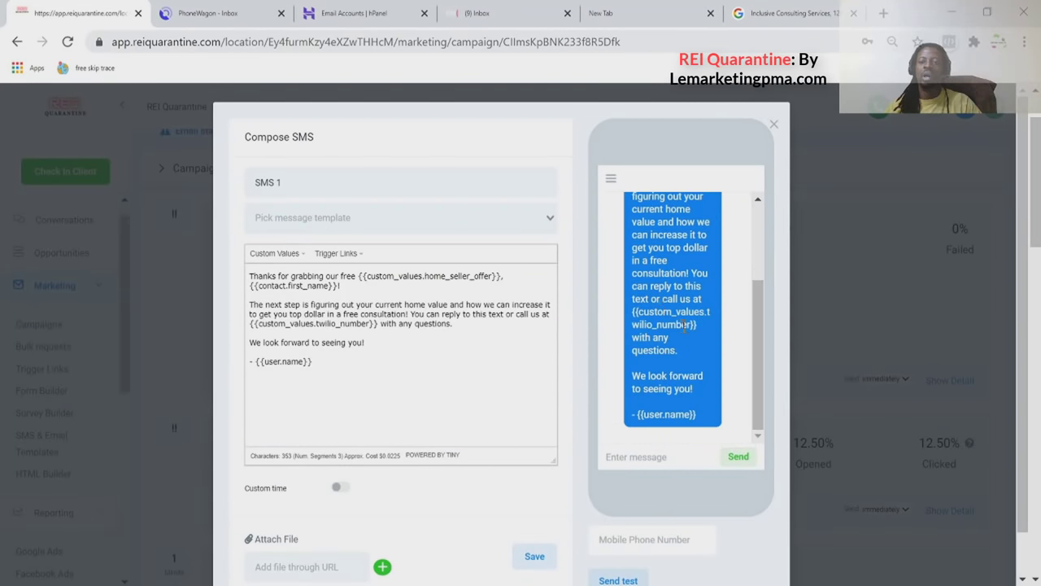
scroll(724, 431, "down", 1)
left_click(665, 493)
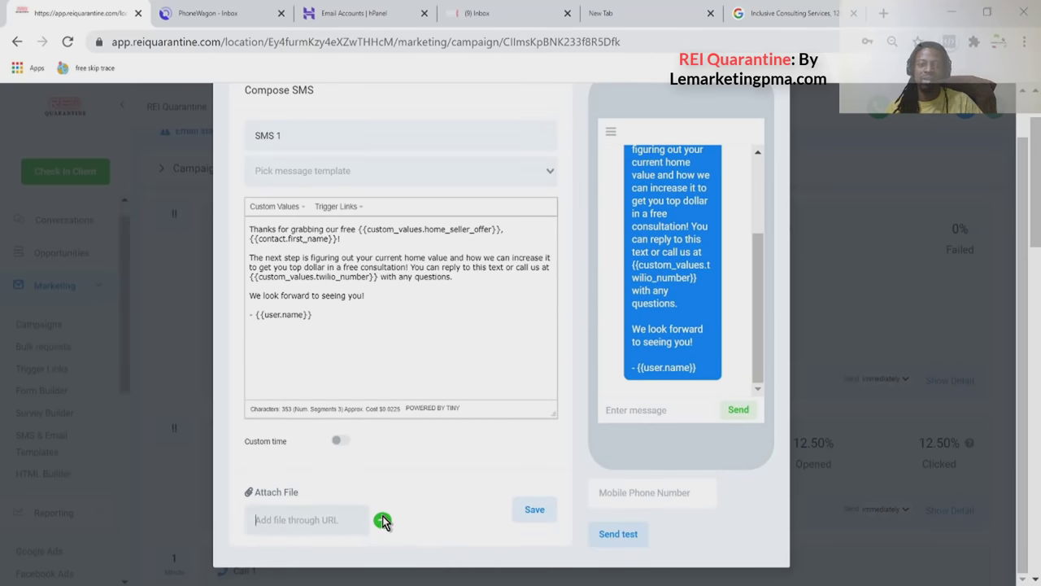
scroll(504, 374, "up", 1)
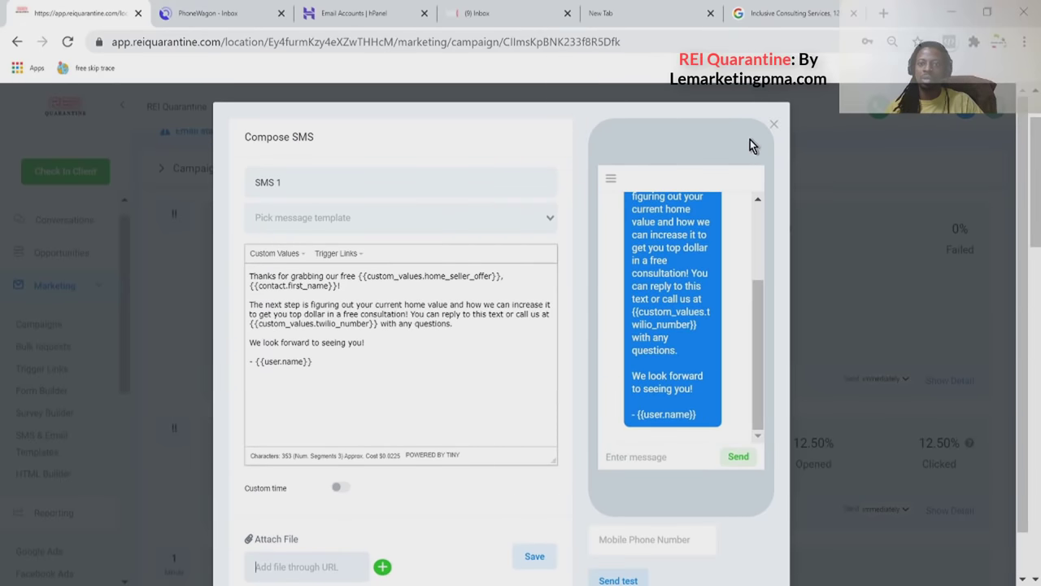
left_click(774, 124)
scroll(324, 391, "down", 1)
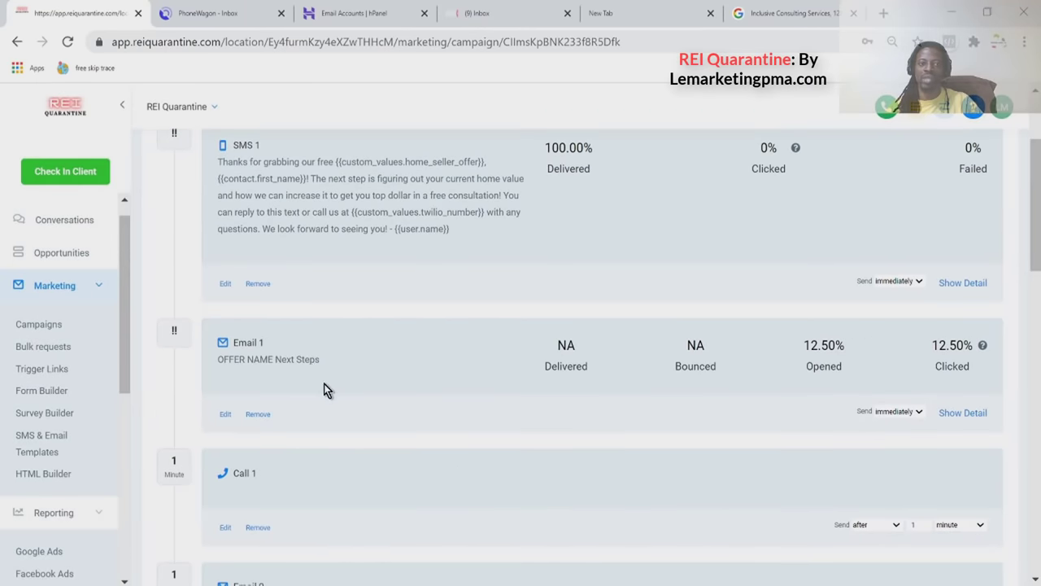
scroll(344, 244, "up", 1)
triple_click(237, 236)
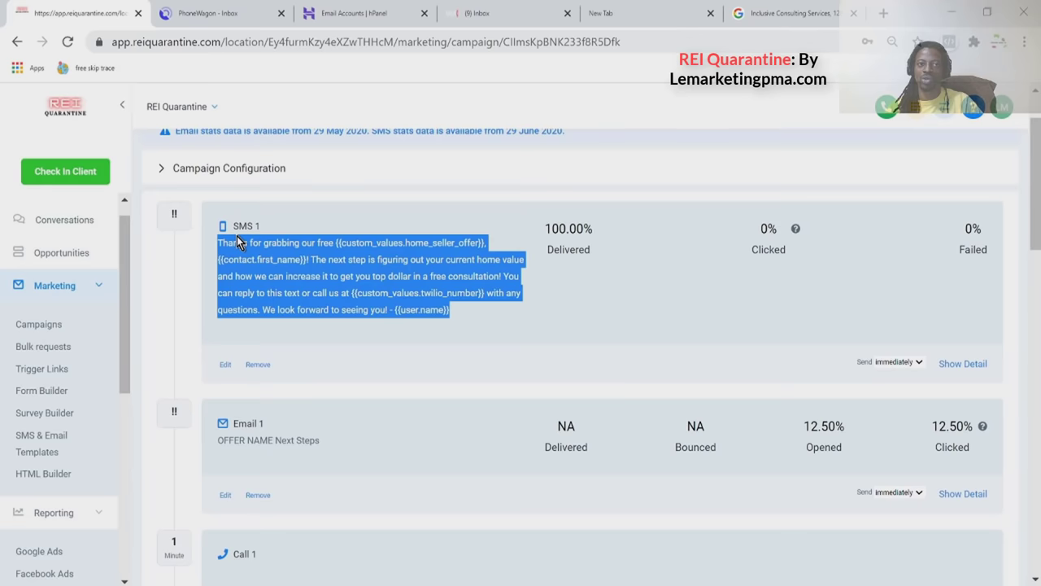
scroll(242, 314, "down", 2)
triple_click(253, 259)
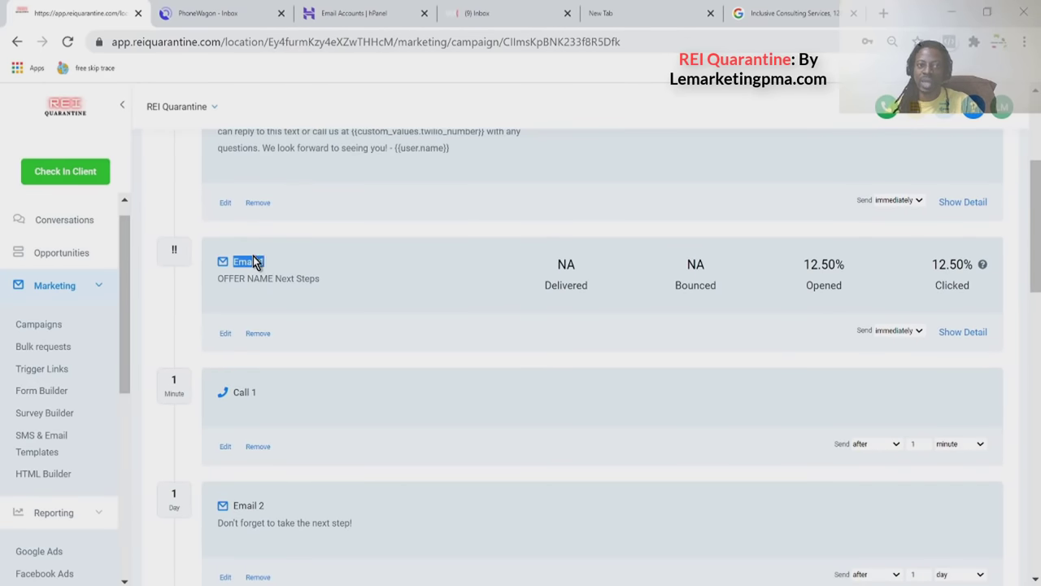
left_click(220, 335)
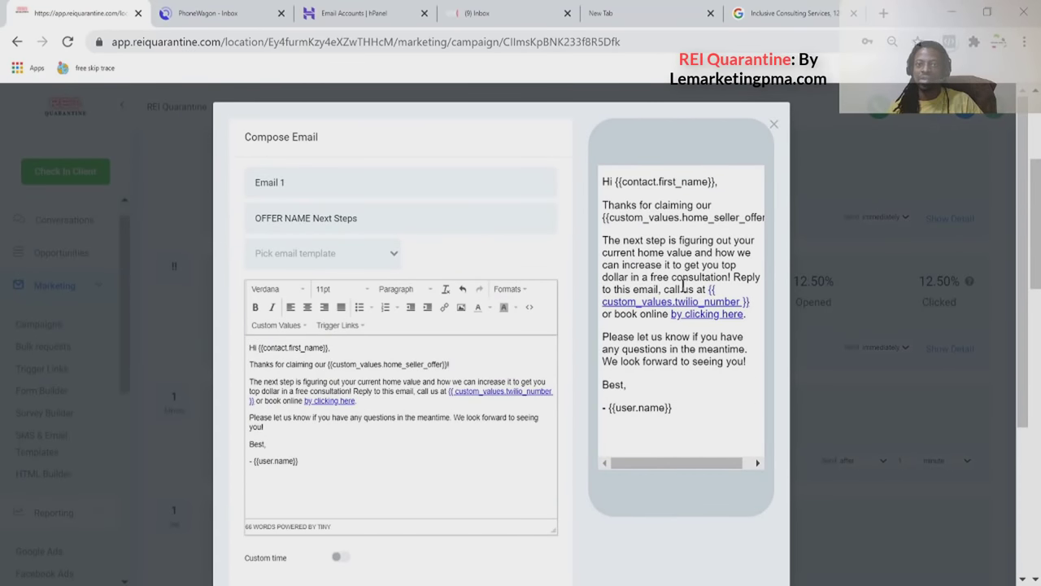
scroll(523, 356, "down", 3)
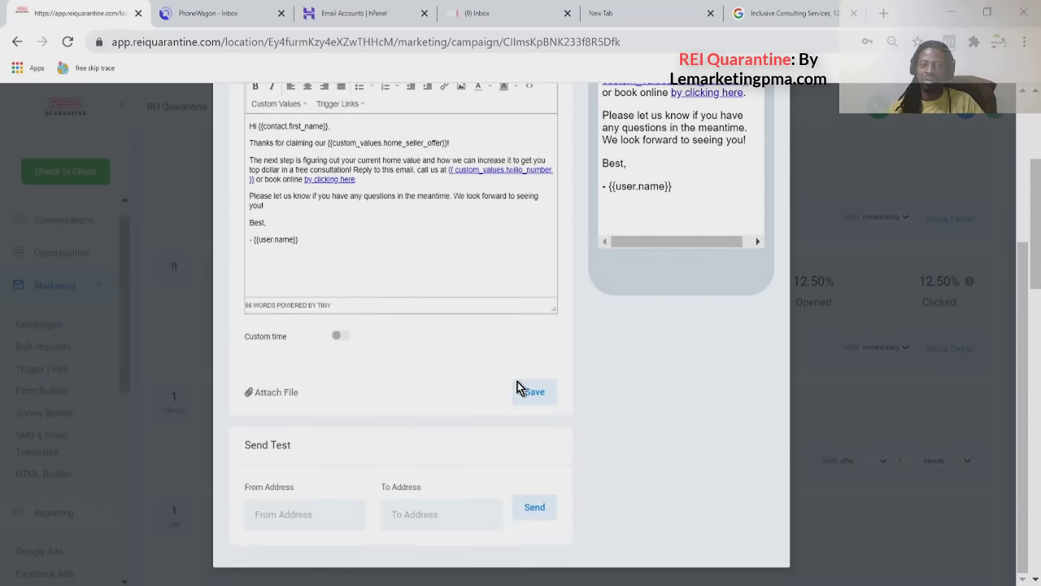
scroll(406, 464, "up", 3)
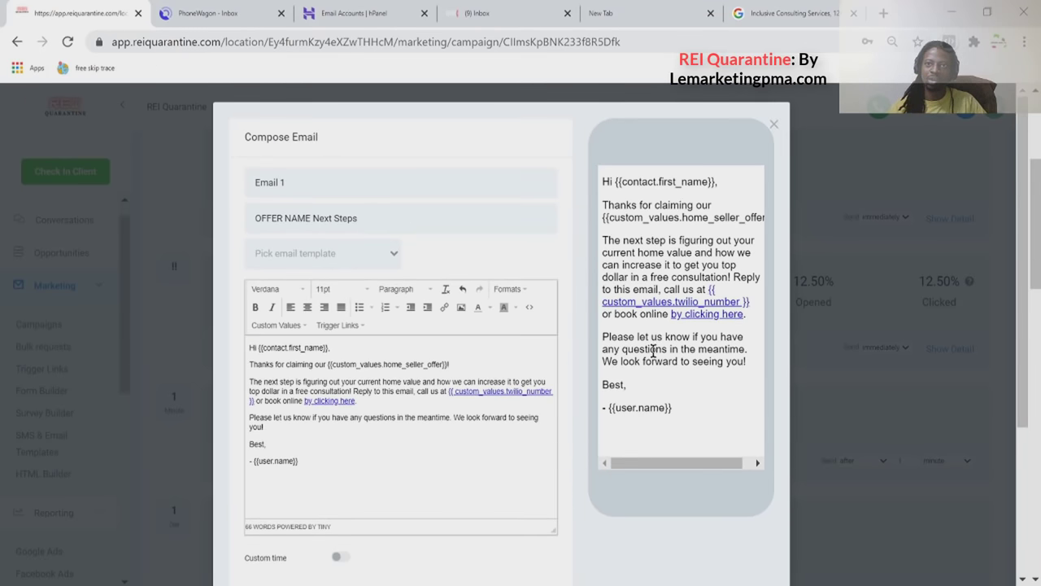
scroll(658, 307, "down", 3)
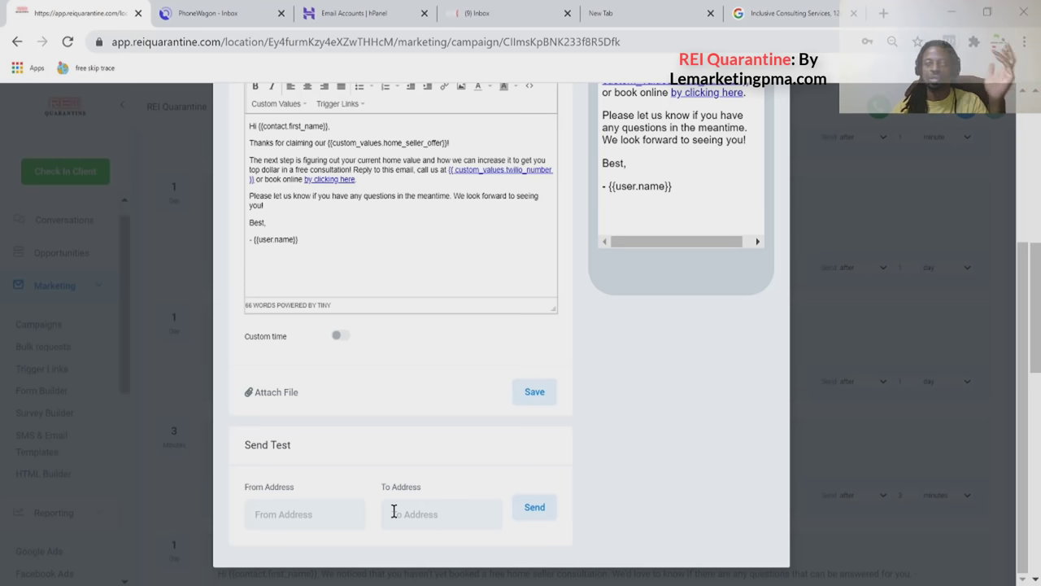
scroll(418, 489, "up", 3)
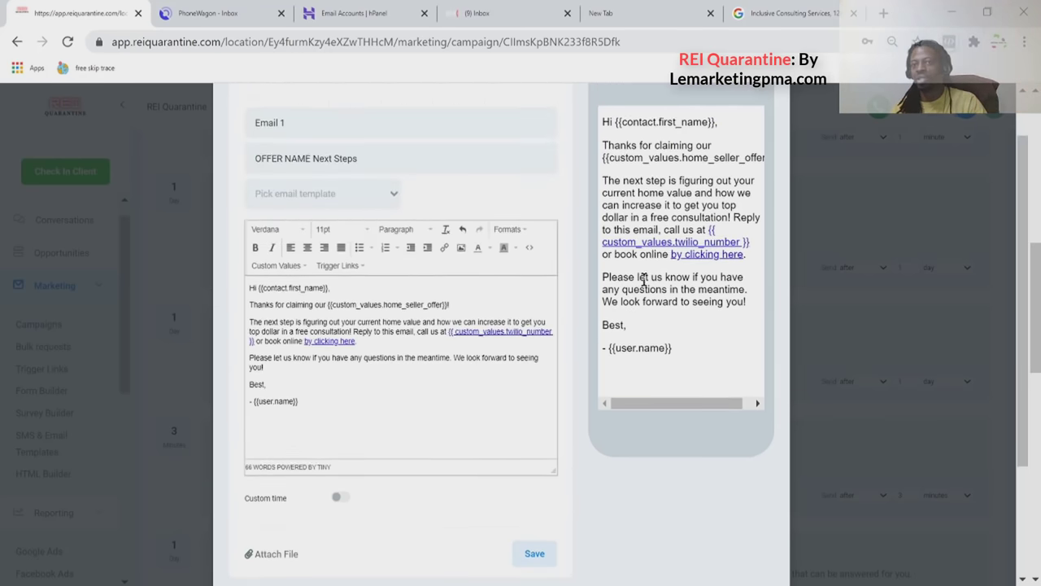
scroll(722, 209, "up", 1)
left_click(768, 126)
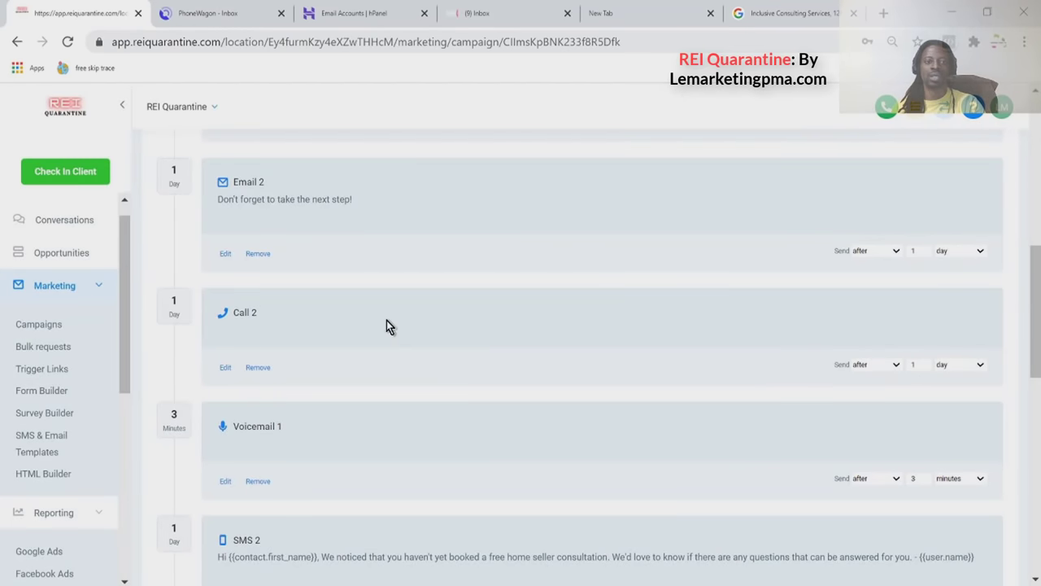
Check the minutes unit on Voicemail 1's delay, then switch to the PhoneWagon inbox tab.
scroll(357, 327, "down", 1)
scroll(356, 333, "up", 1)
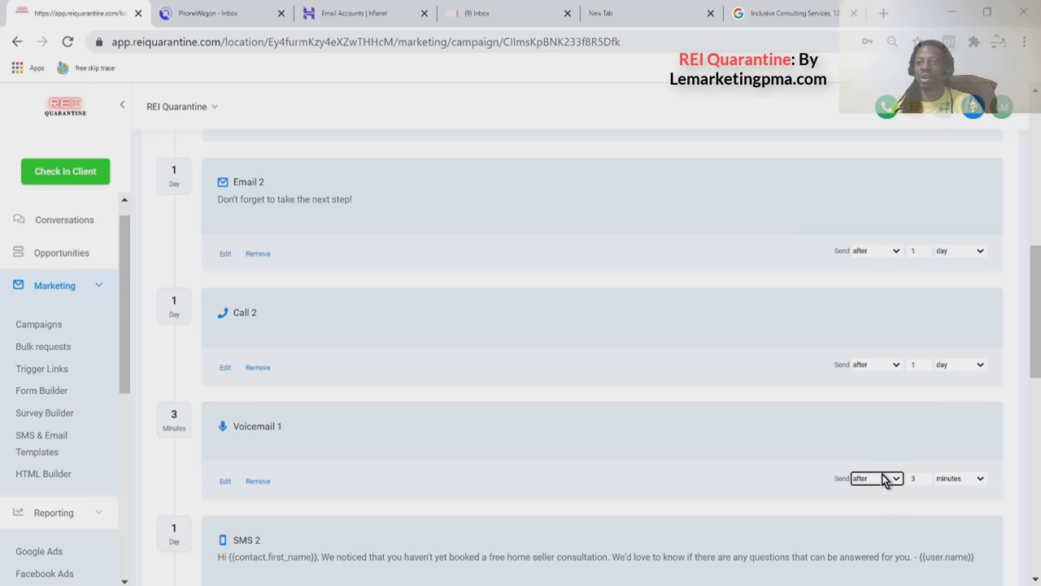
left_click(948, 480)
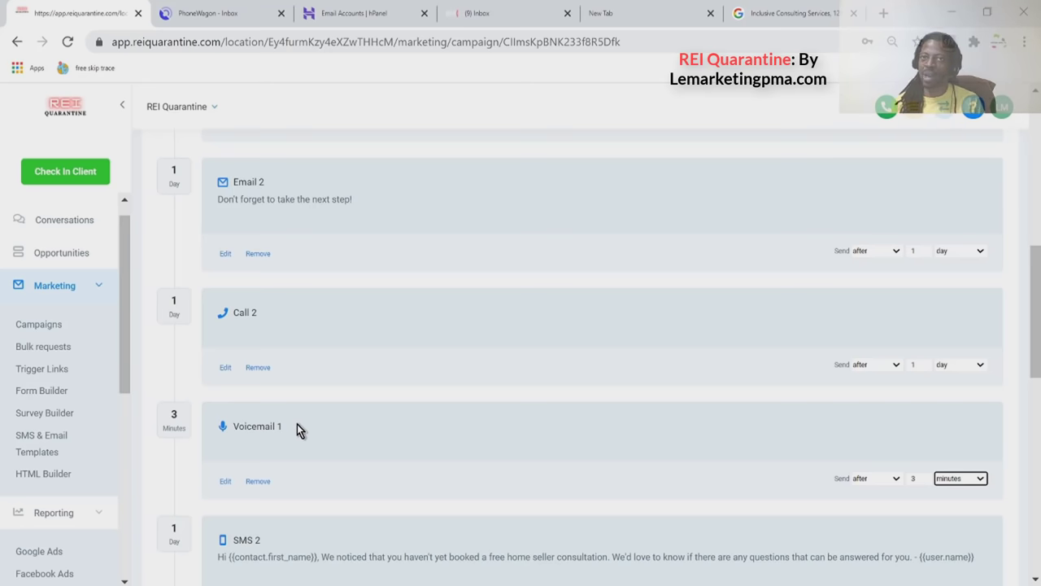
left_click(192, 15)
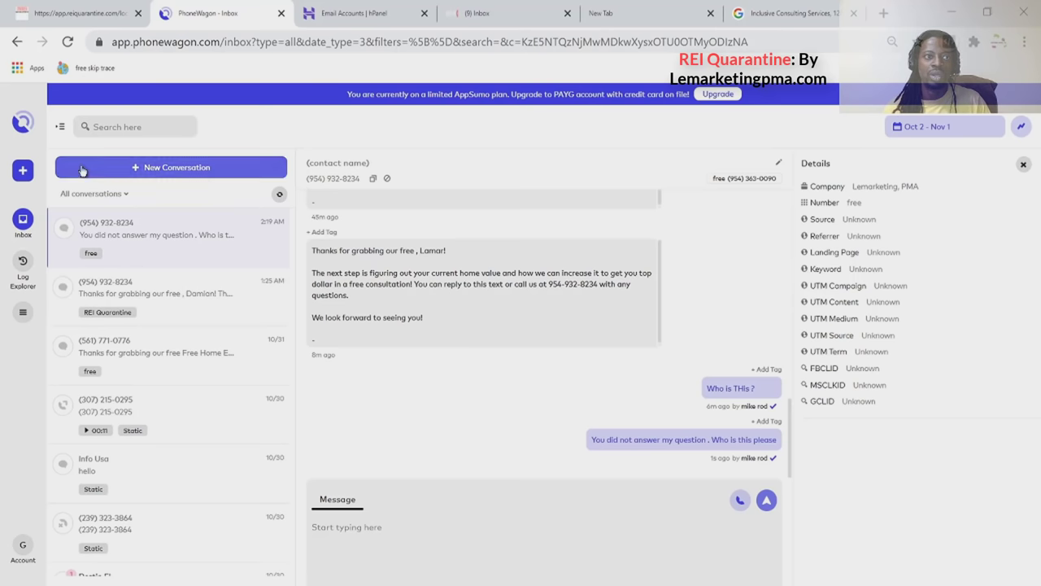
Reload the PhoneWagon inbox showing all conversations and glance at its page source.
left_click(25, 223)
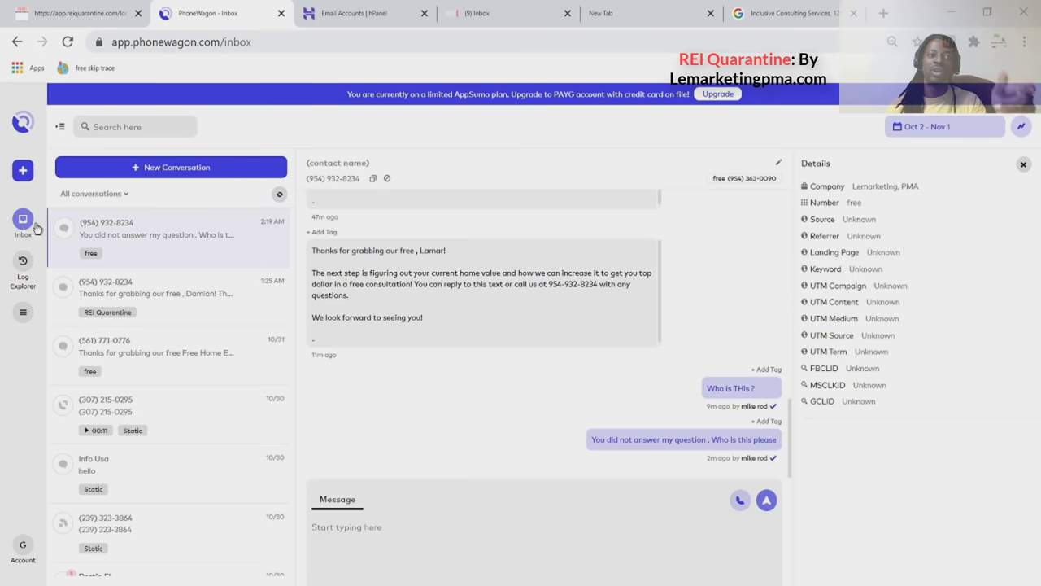
left_click(113, 194)
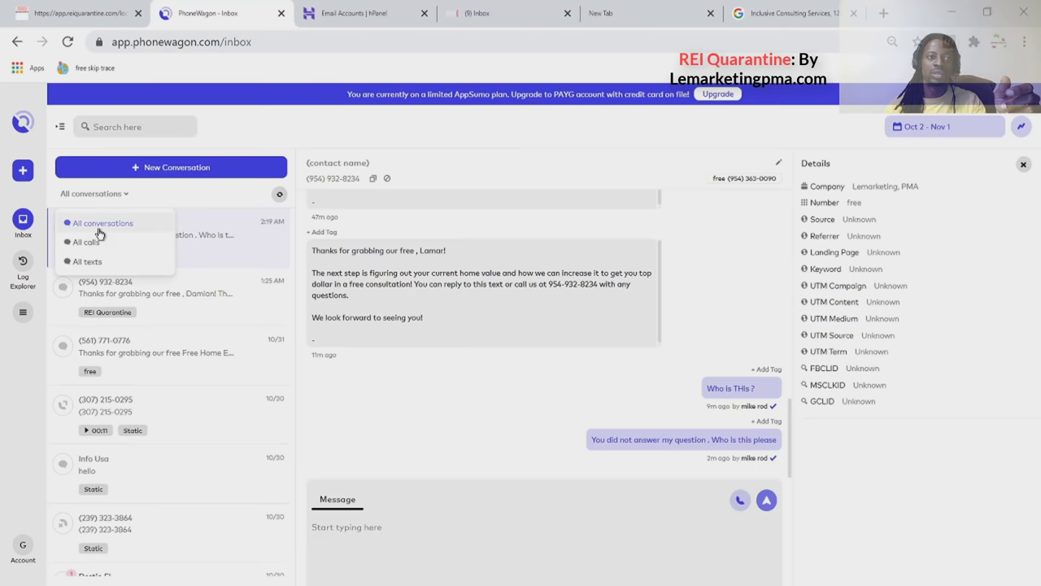
left_click(101, 225)
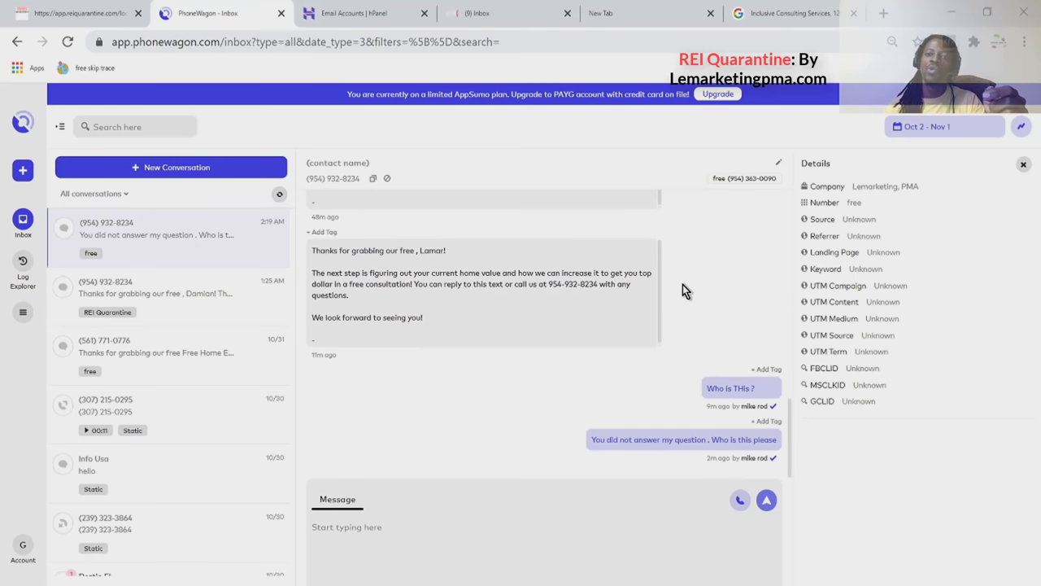
key("ctrl+u")
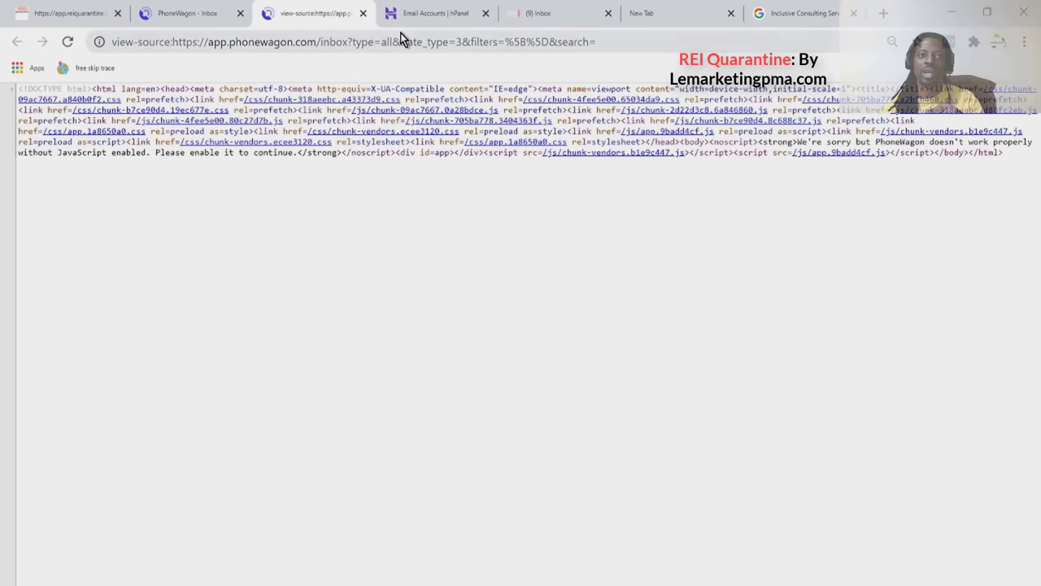
left_click(362, 14)
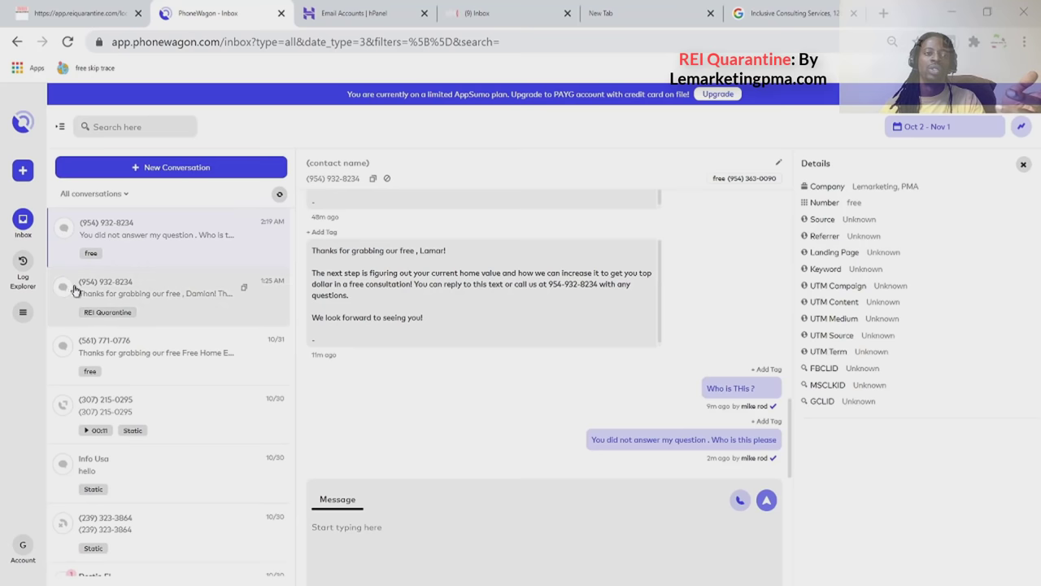
Filter the inbox to calls only, refresh it, and hide the contact details panel.
left_click(120, 196)
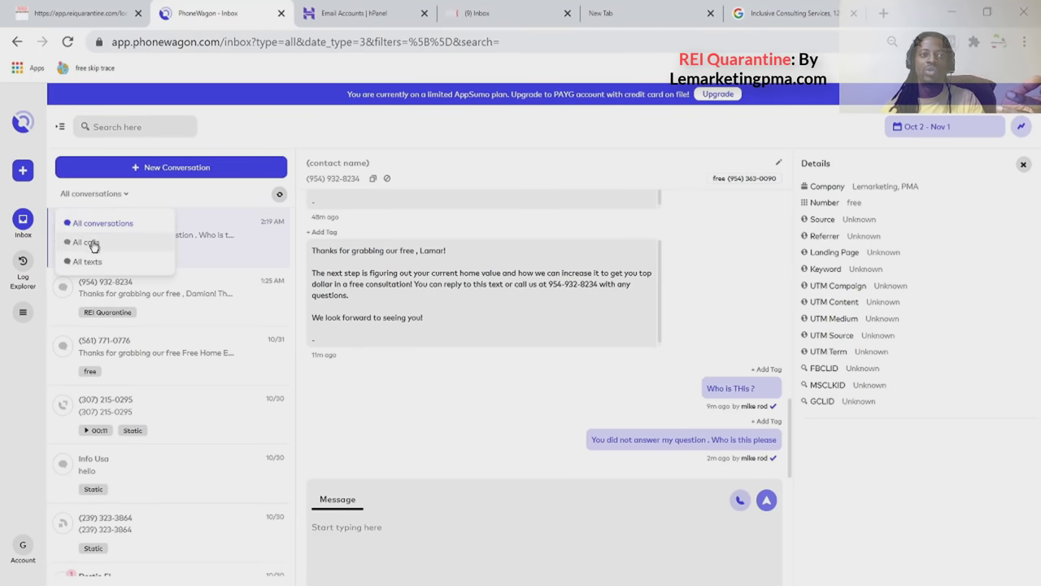
left_click(90, 242)
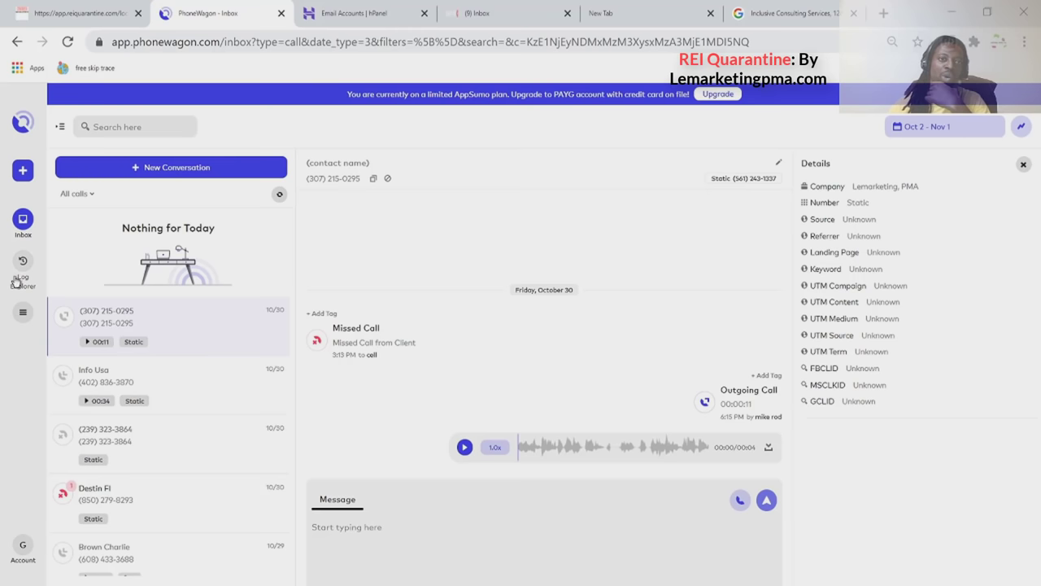
left_click(278, 195)
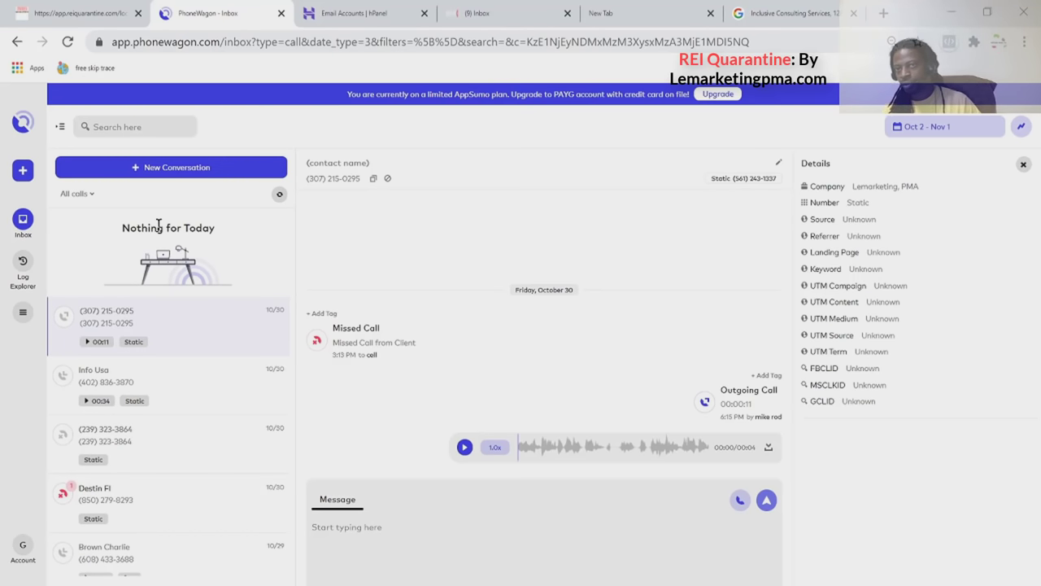
left_click(1022, 164)
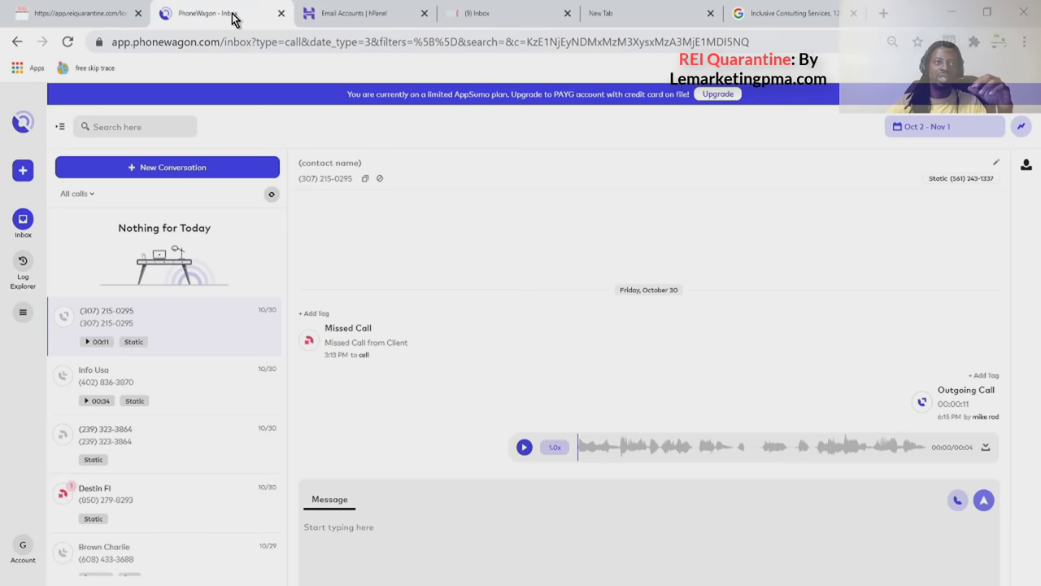
left_click(85, 14)
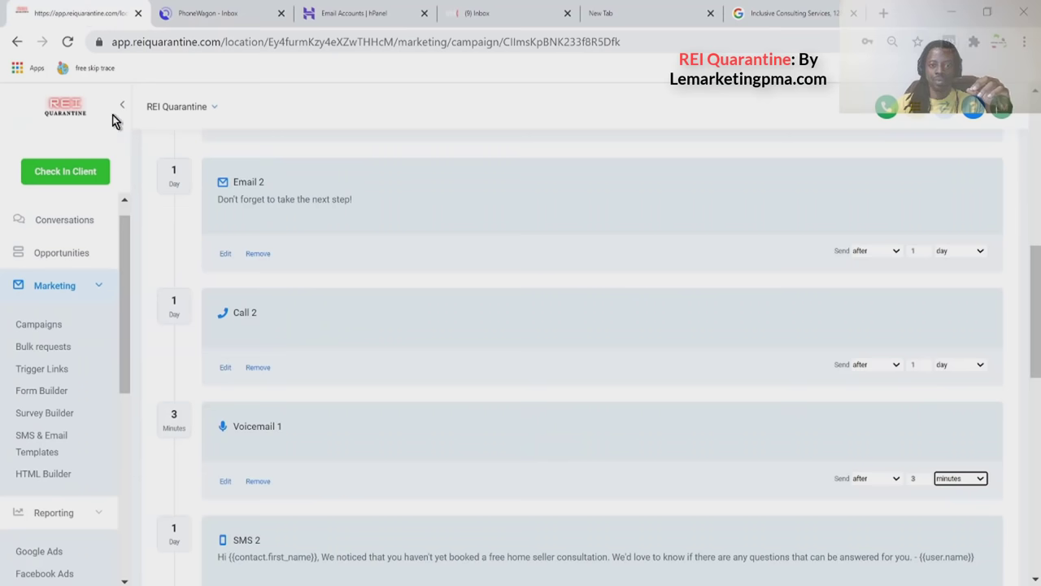
Open Conversations and scroll the contact's thread of campaign texts, outbound call and 'OFFER NAME Next Steps' email.
left_click(75, 229)
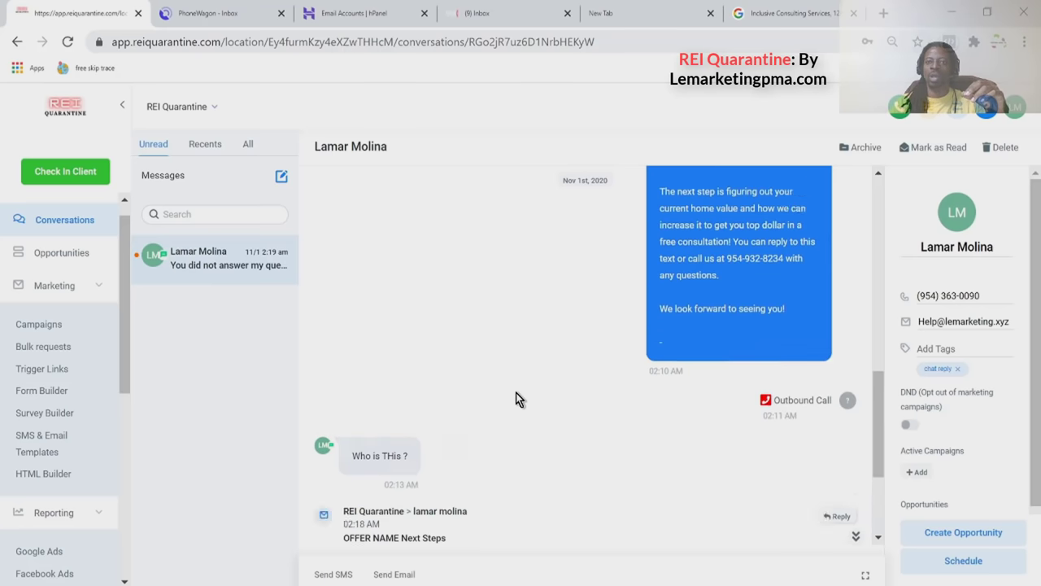
scroll(475, 453, "up", 5)
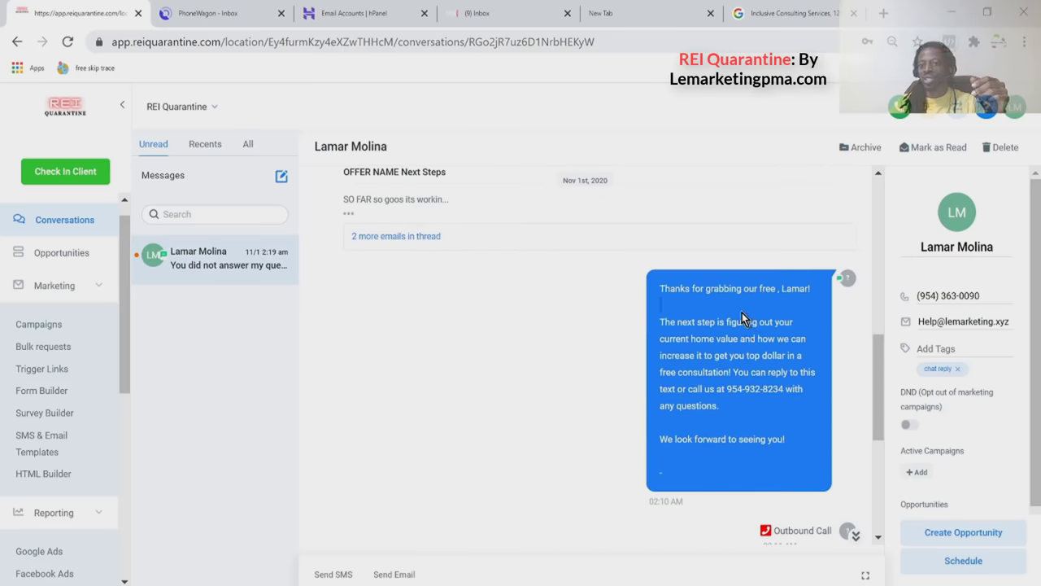
scroll(742, 318, "up", 3)
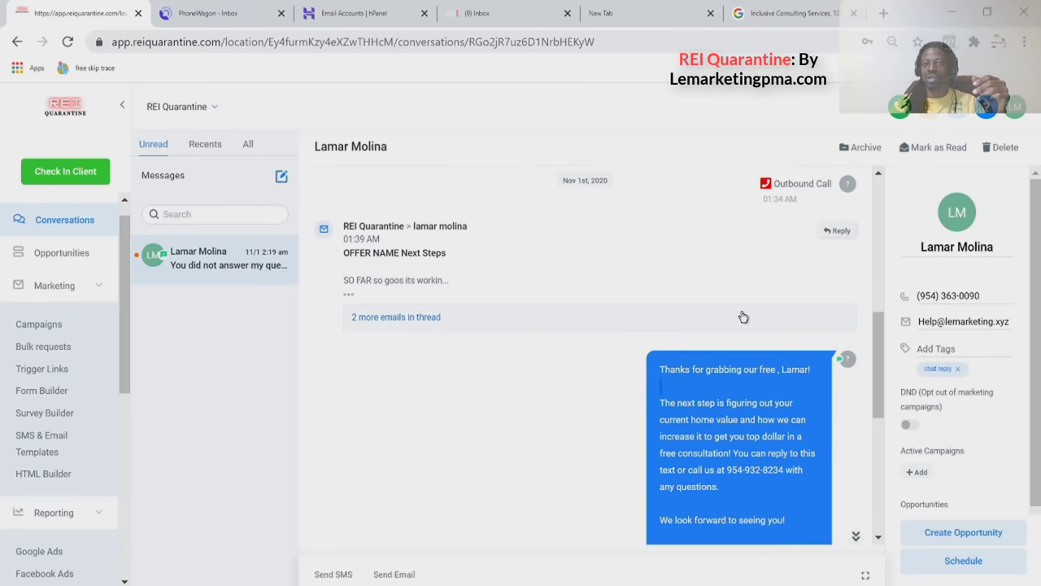
scroll(618, 341, "up", 2)
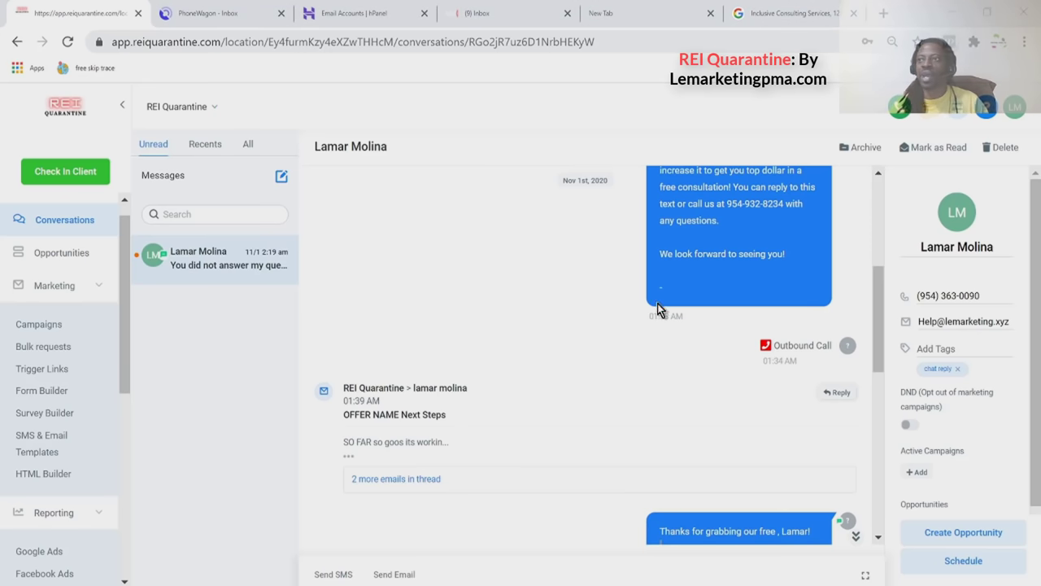
left_click_drag(127, 311, 126, 439)
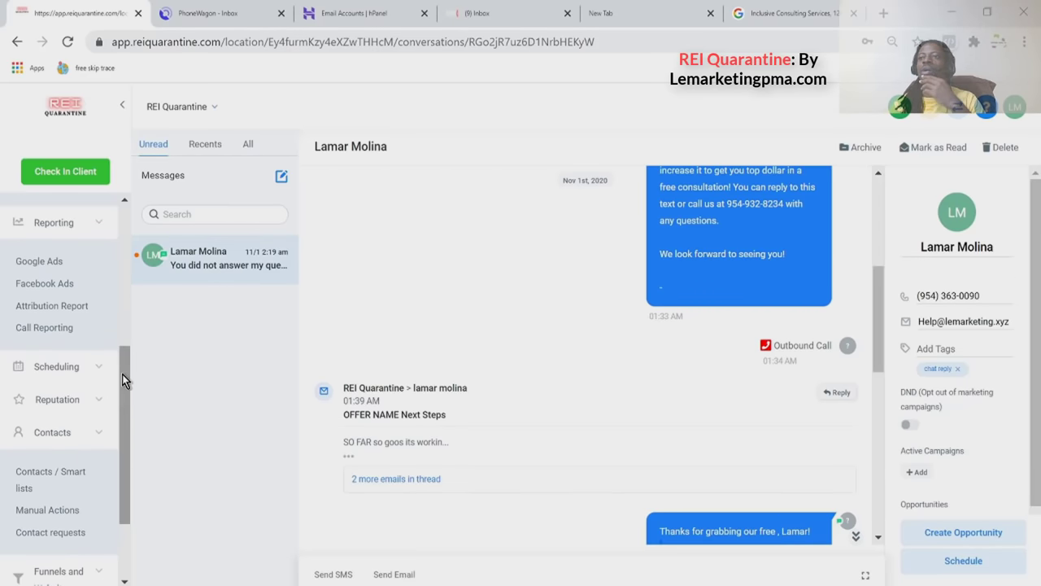
Open the Google Ads report for Inclusive Consulting Services and highlight its 2,459.00 impressions.
left_click(60, 267)
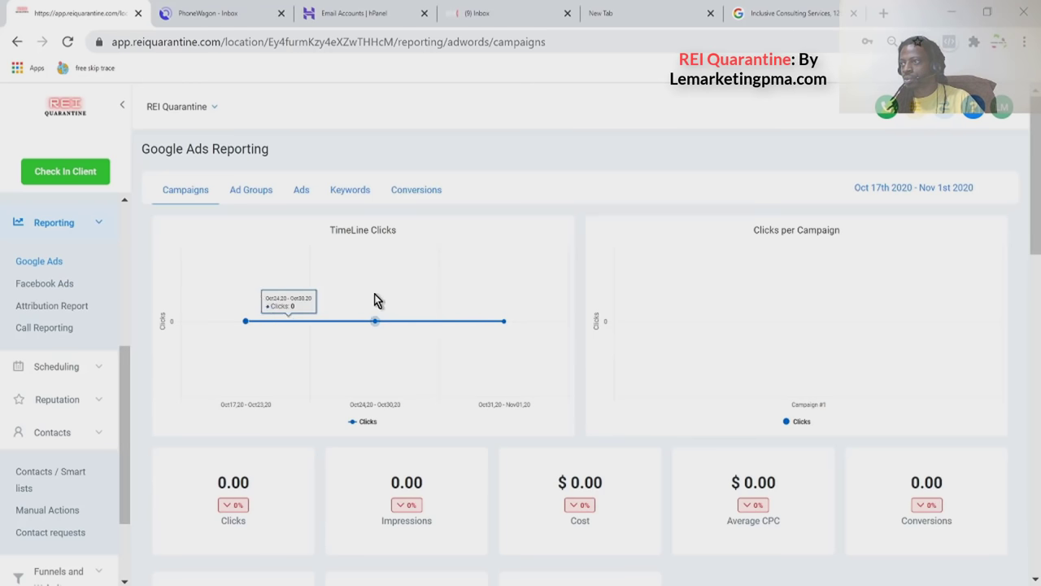
mouse_move(442, 312)
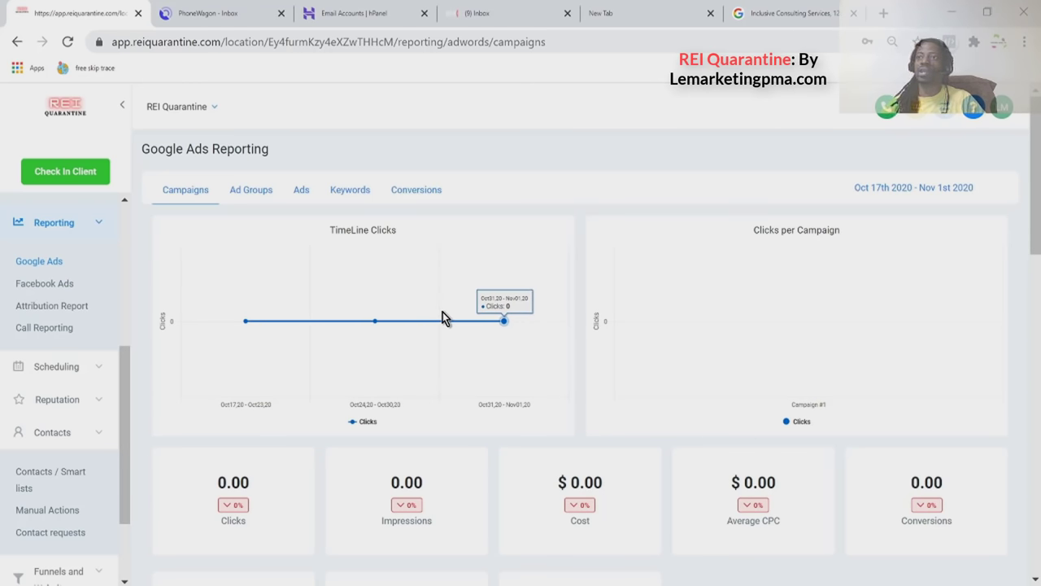
scroll(443, 317, "down", 5)
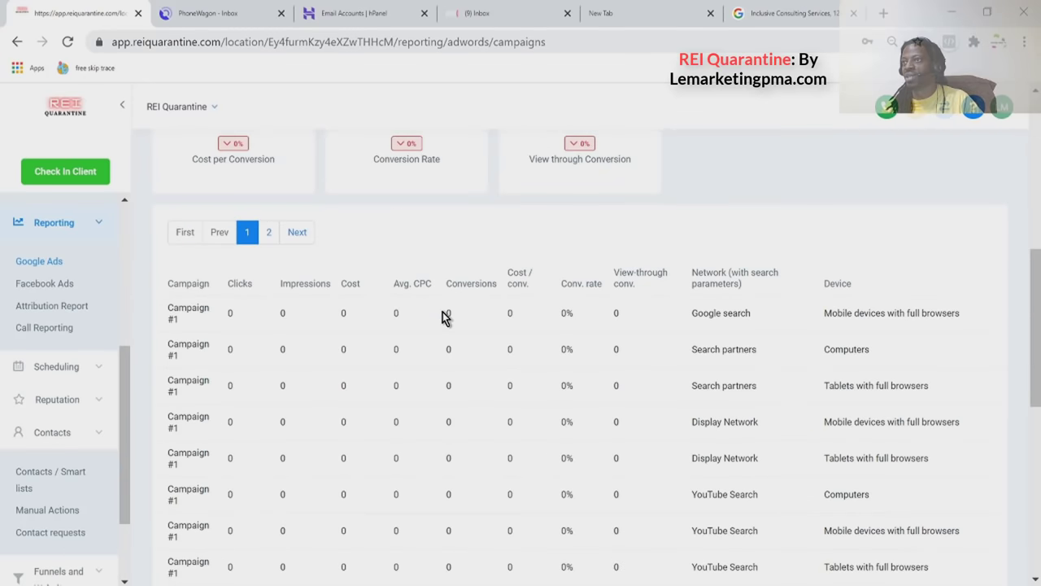
scroll(444, 317, "up", 5)
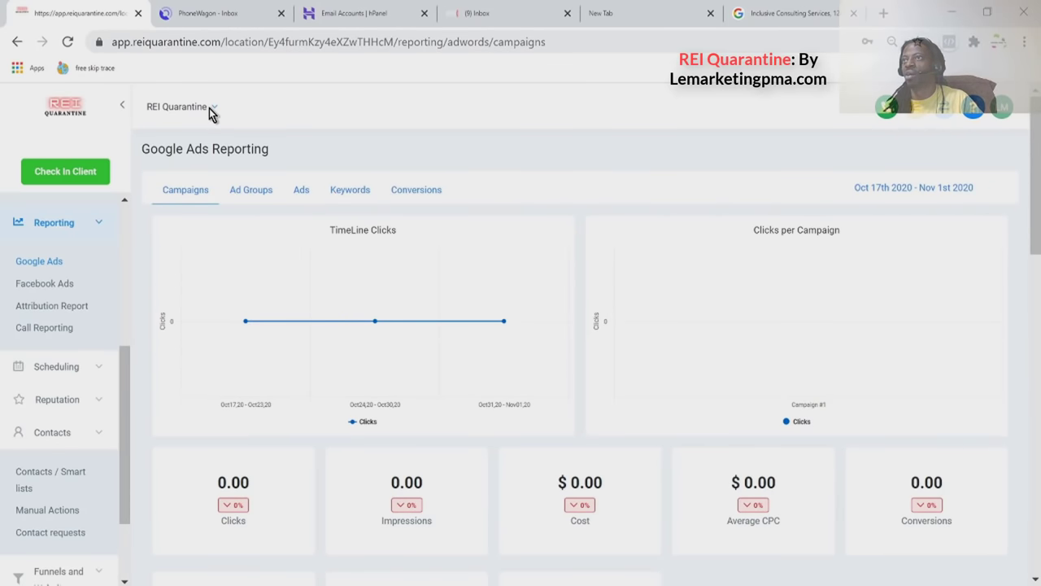
left_click(217, 108)
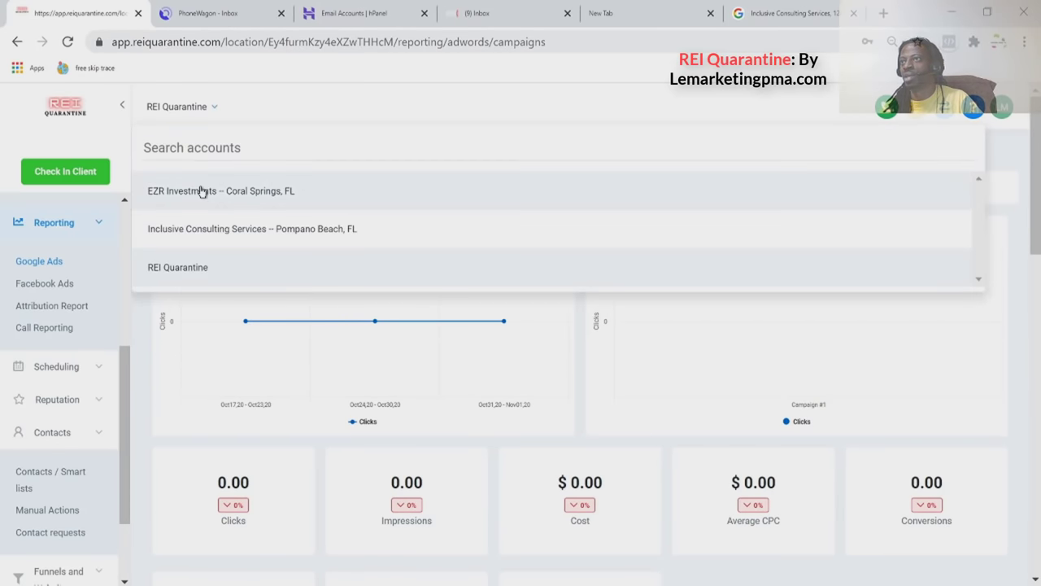
left_click(215, 228)
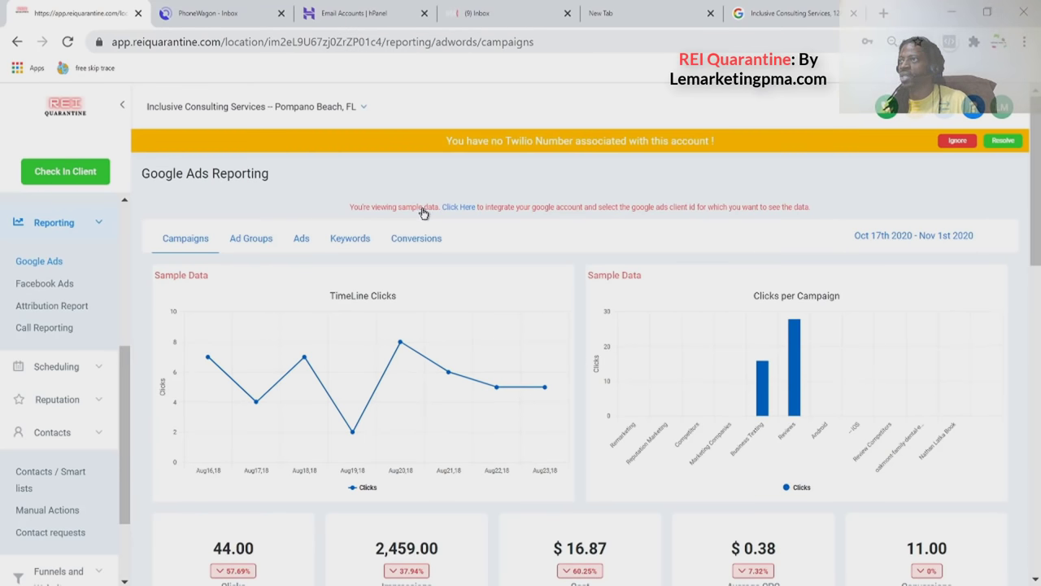
scroll(569, 318, "down", 1)
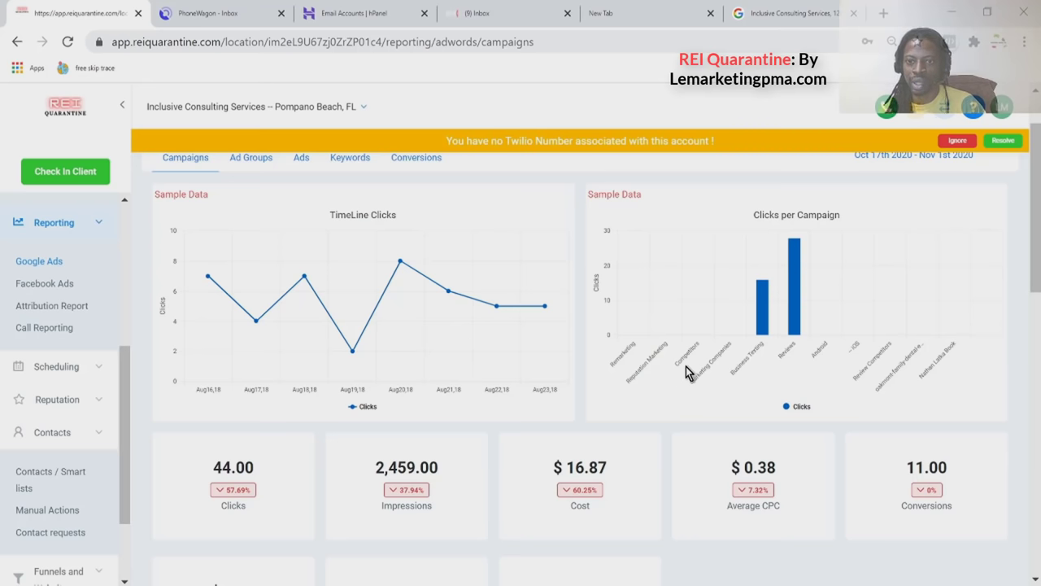
mouse_move(800, 311)
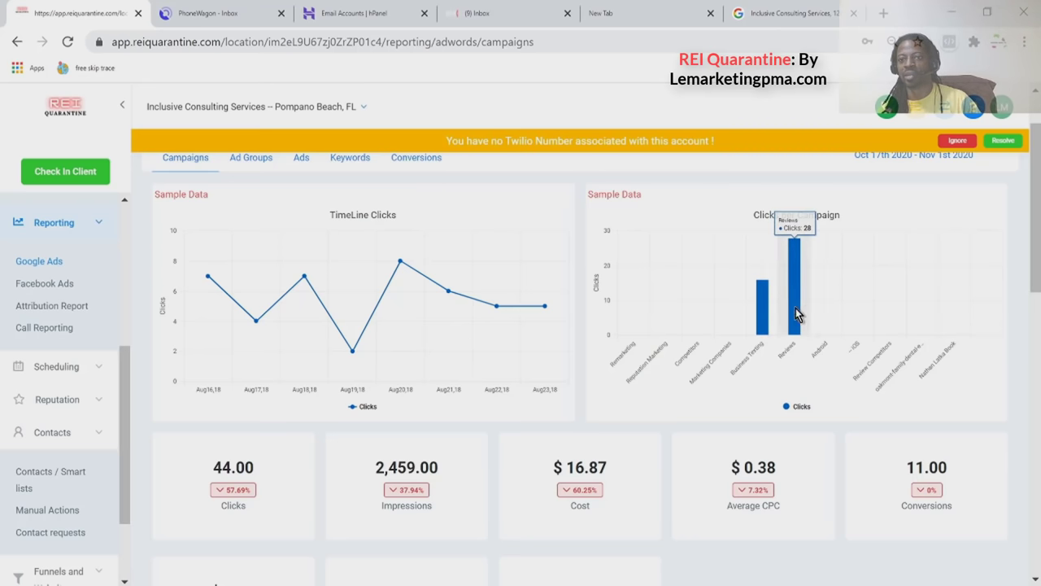
mouse_move(767, 330)
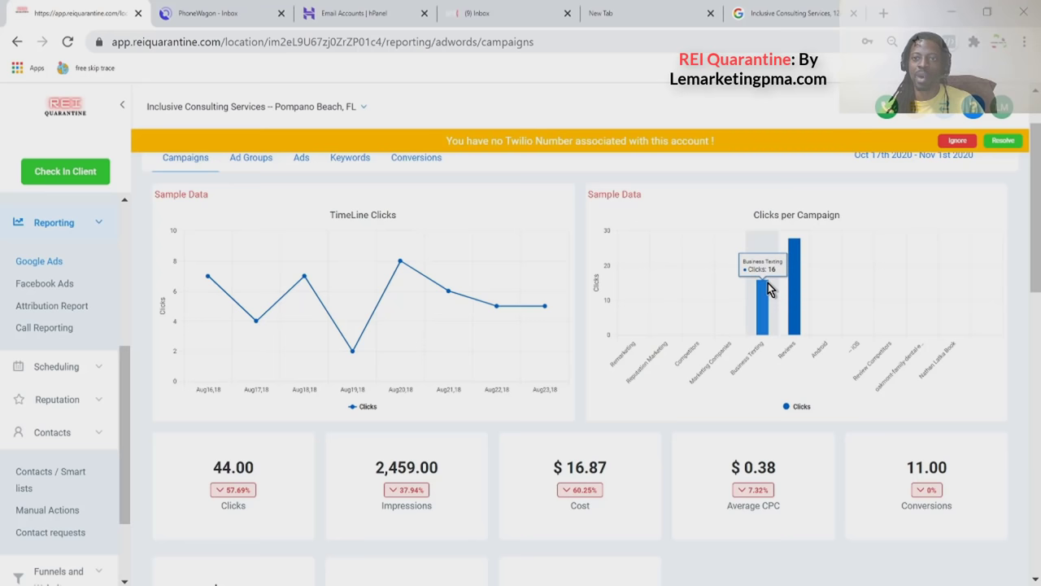
scroll(765, 293, "down", 2)
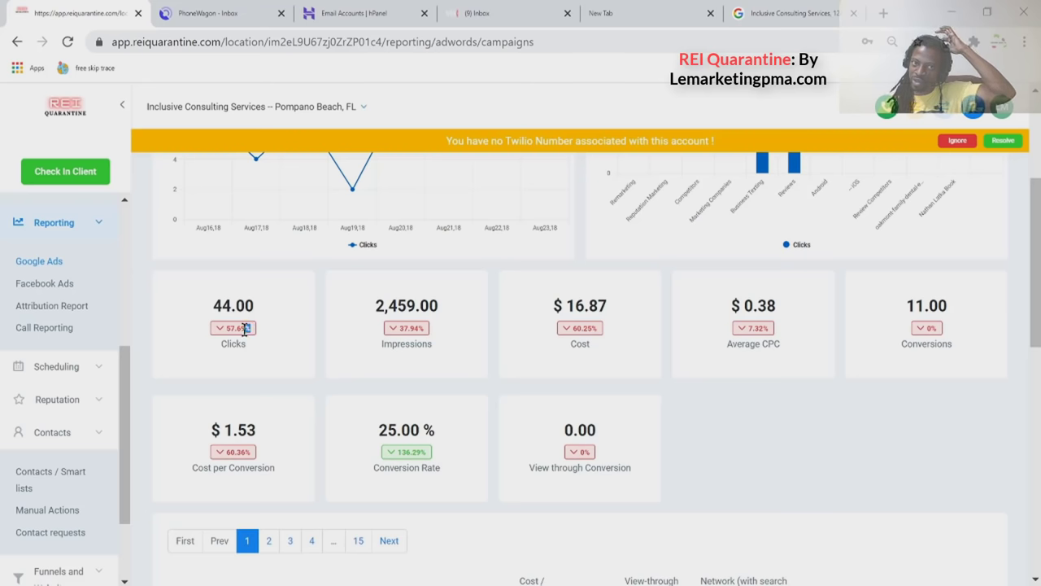
double_click(394, 306)
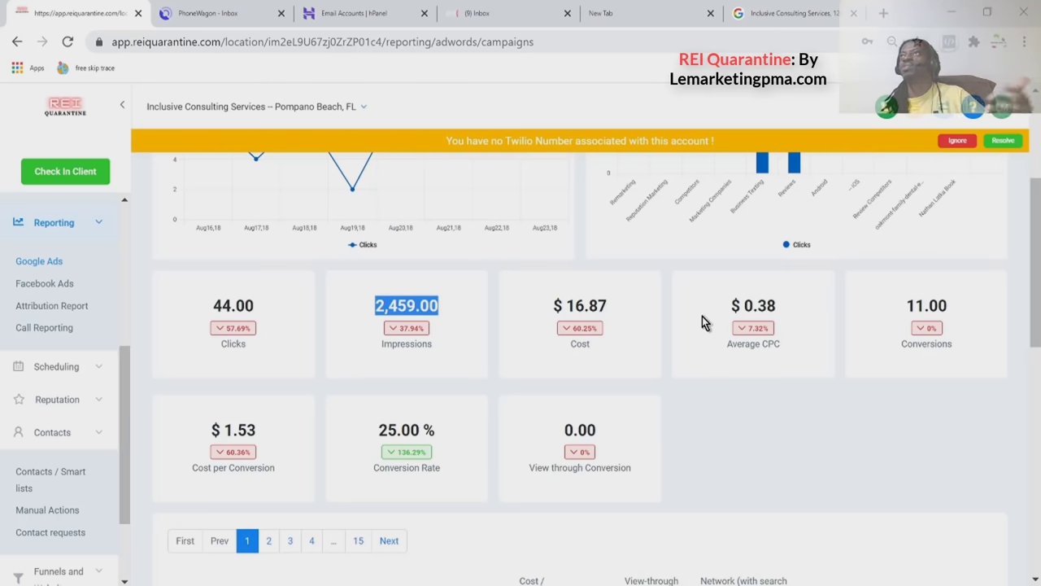
scroll(680, 336, "down", 1)
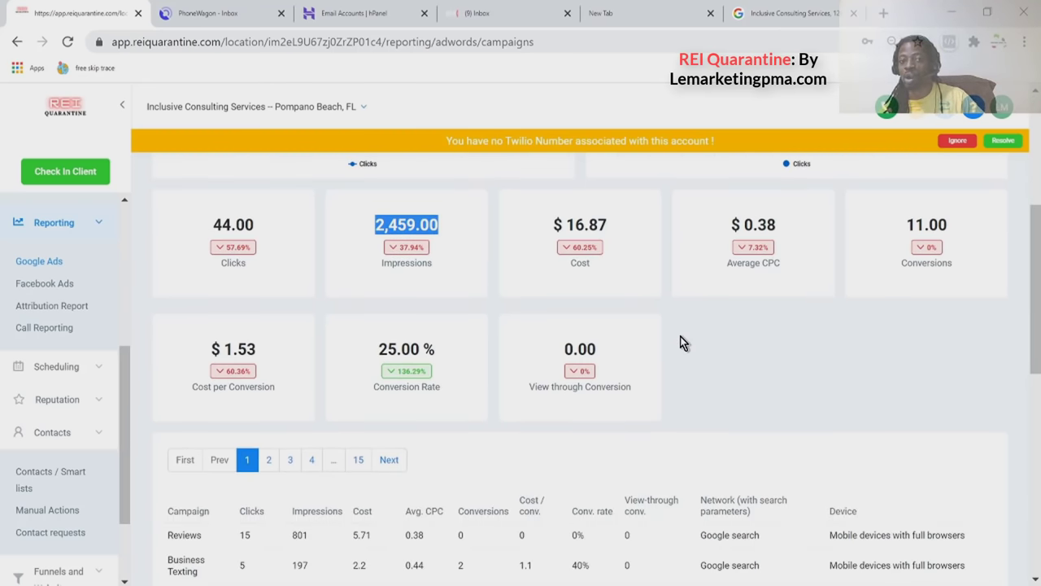
scroll(670, 339, "down", 2)
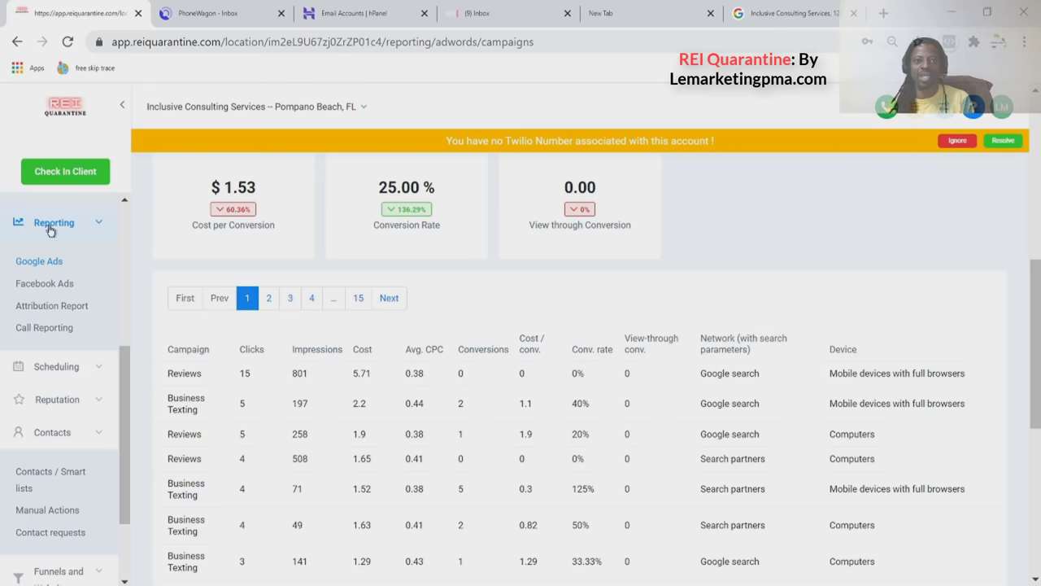
Keep the same account and show page 4 of the campaign table.
left_click(255, 107)
left_click(255, 113)
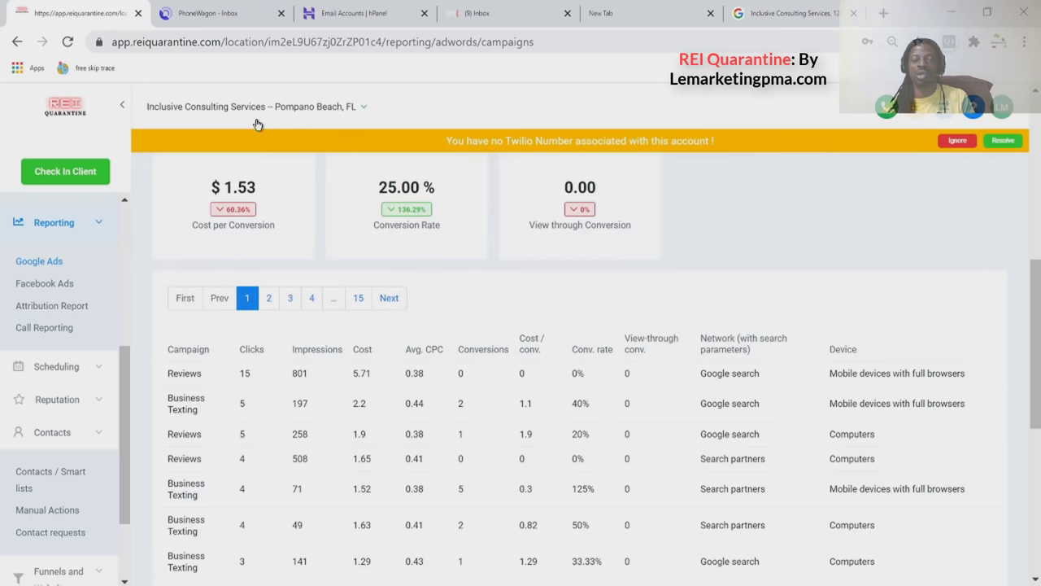
scroll(308, 415, "down", 1)
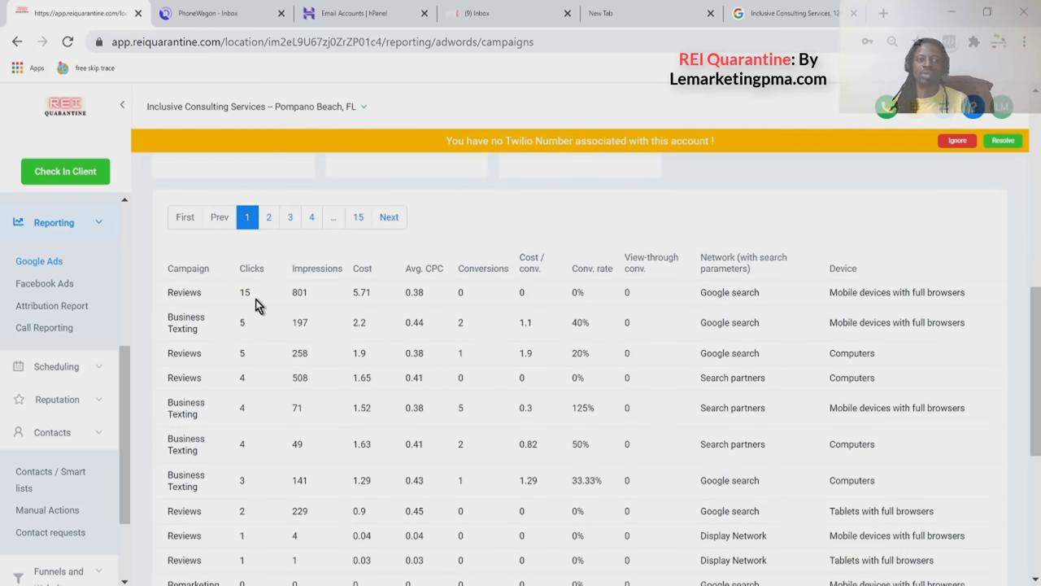
scroll(497, 367, "down", 4)
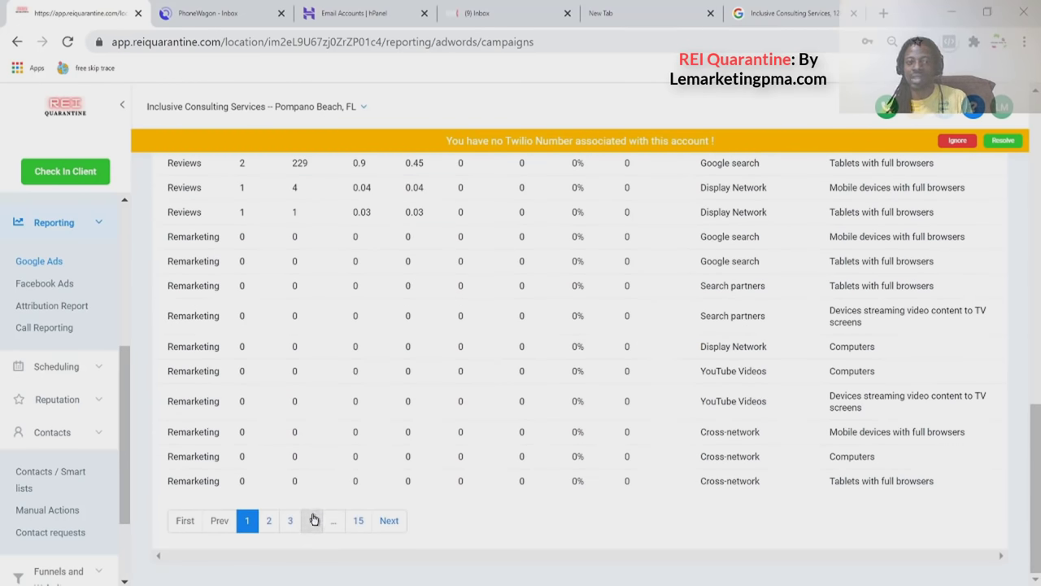
left_click(313, 521)
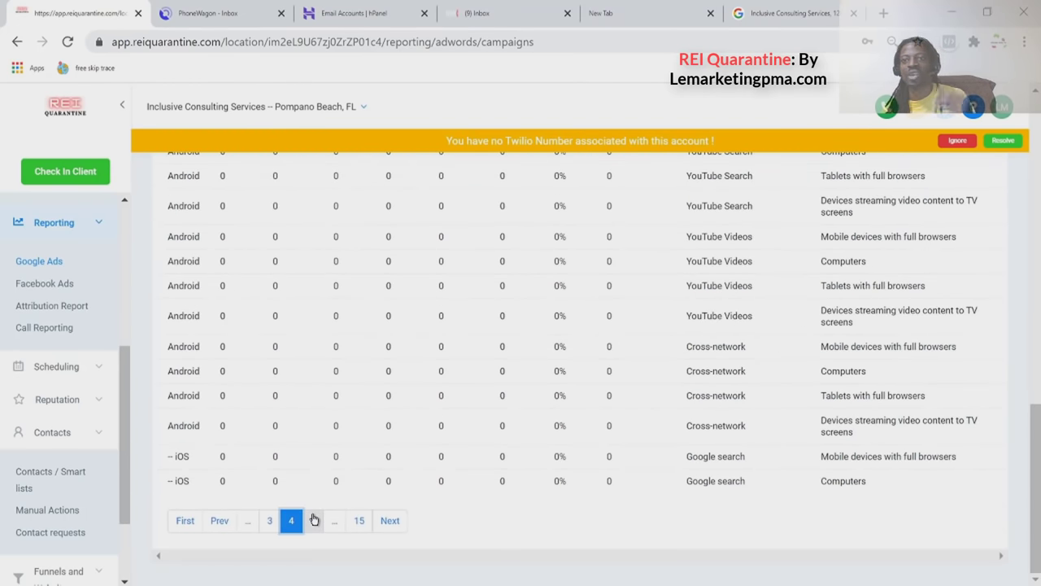
scroll(383, 439, "up", 3)
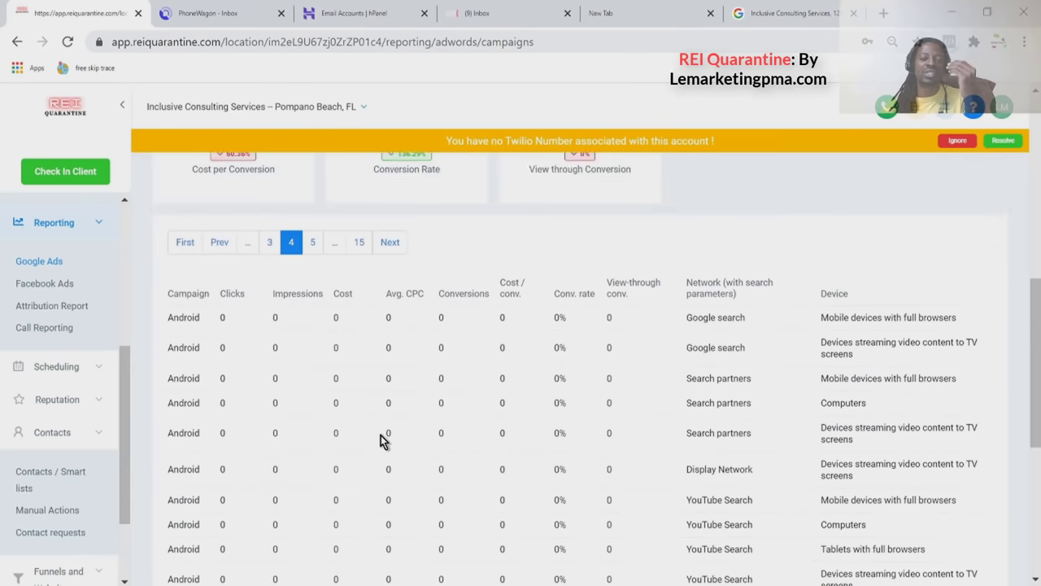
scroll(383, 440, "up", 1)
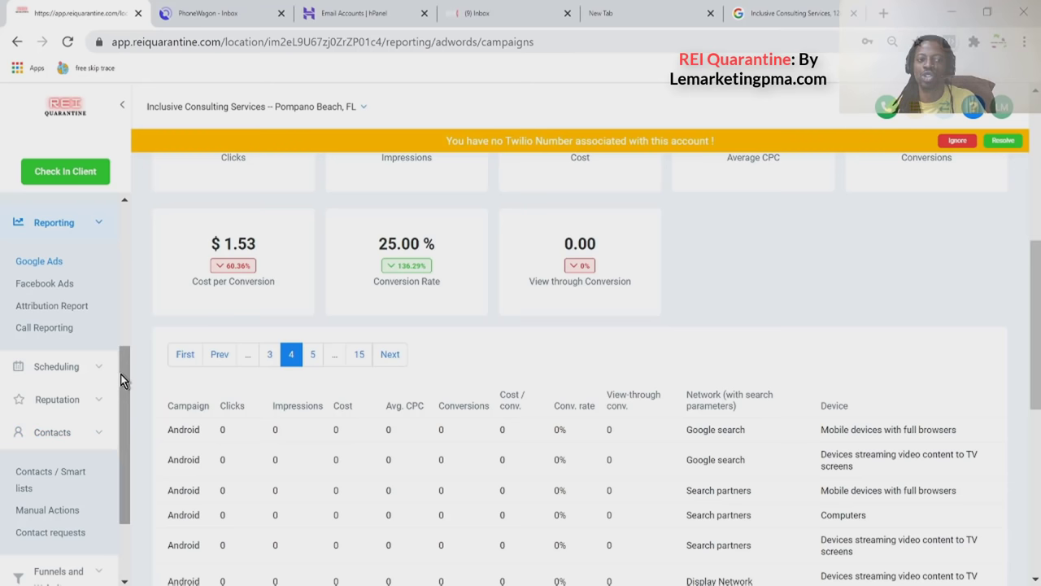
left_click_drag(121, 379, 114, 424)
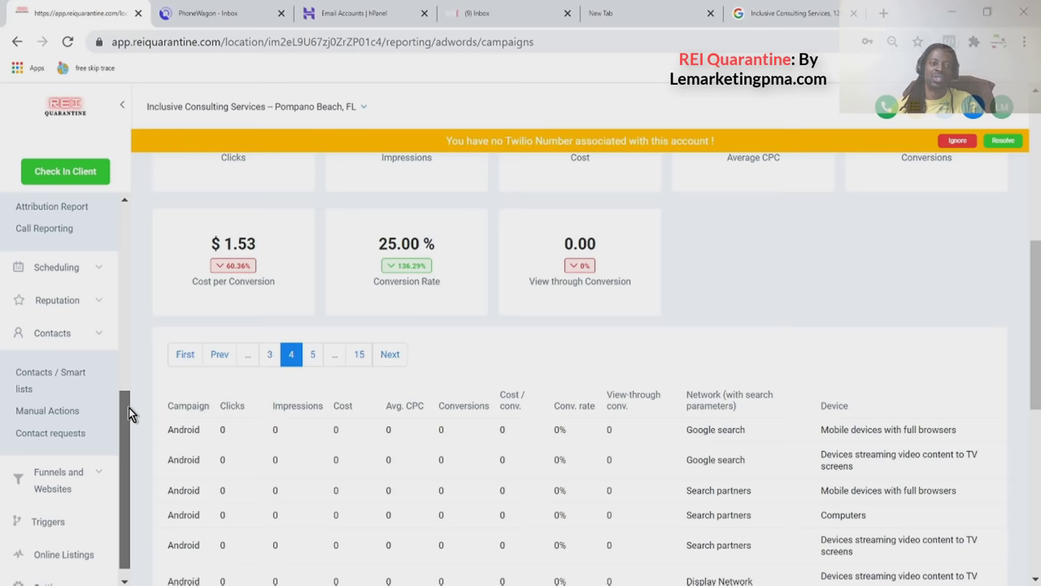
left_click_drag(129, 408, 136, 339)
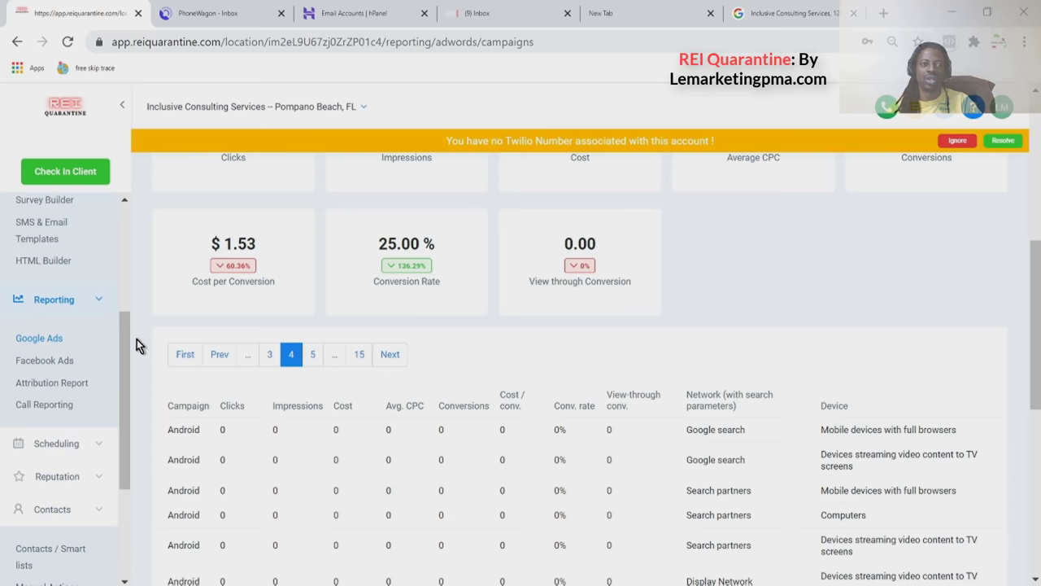
Open the Facebook Ads report and sort its campaigns by ROI % ascending.
left_click(35, 361)
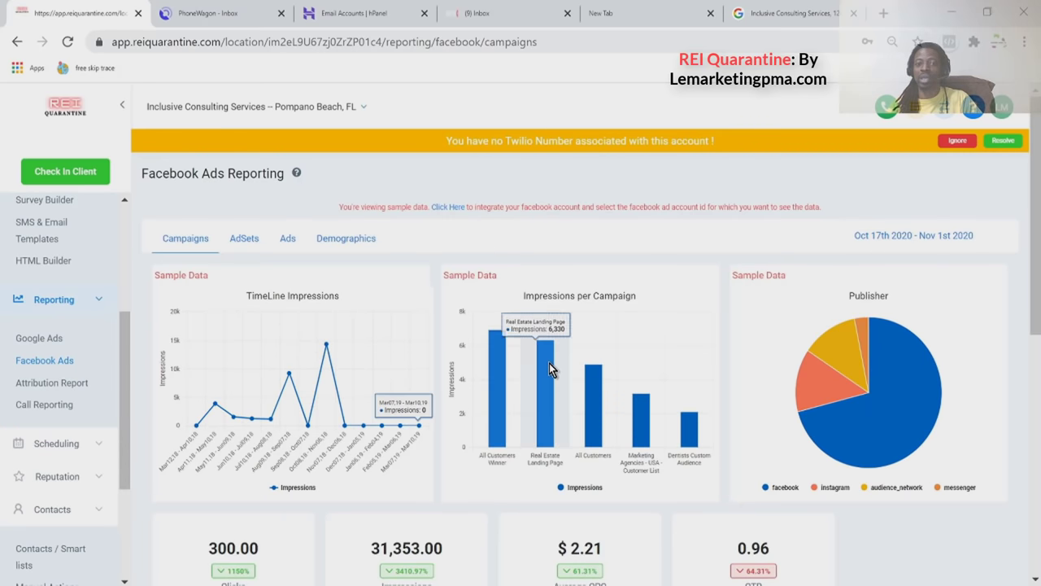
scroll(558, 374, "down", 1)
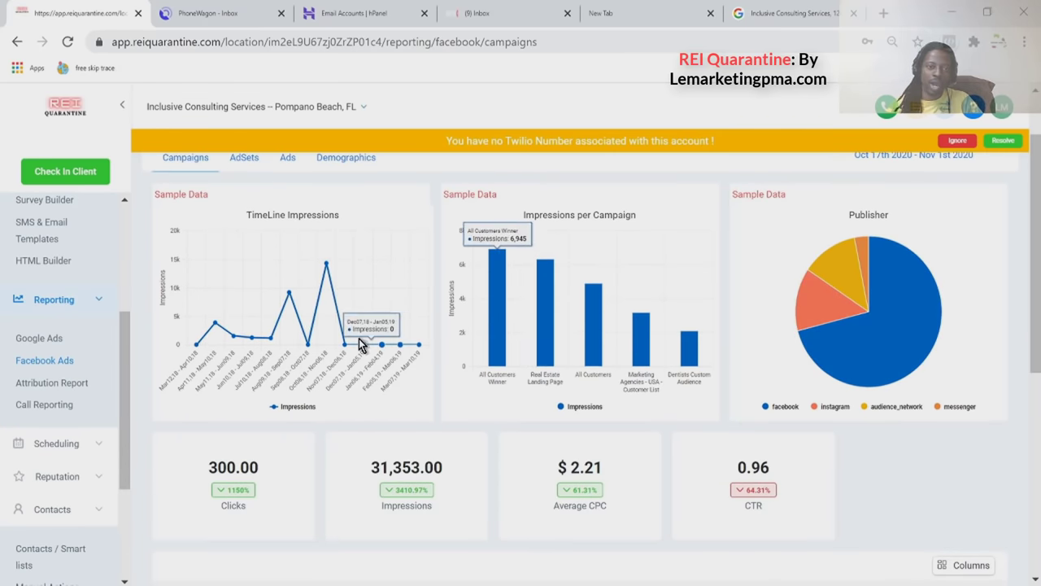
scroll(315, 325, "down", 1)
scroll(253, 364, "down", 1)
scroll(504, 342, "down", 1)
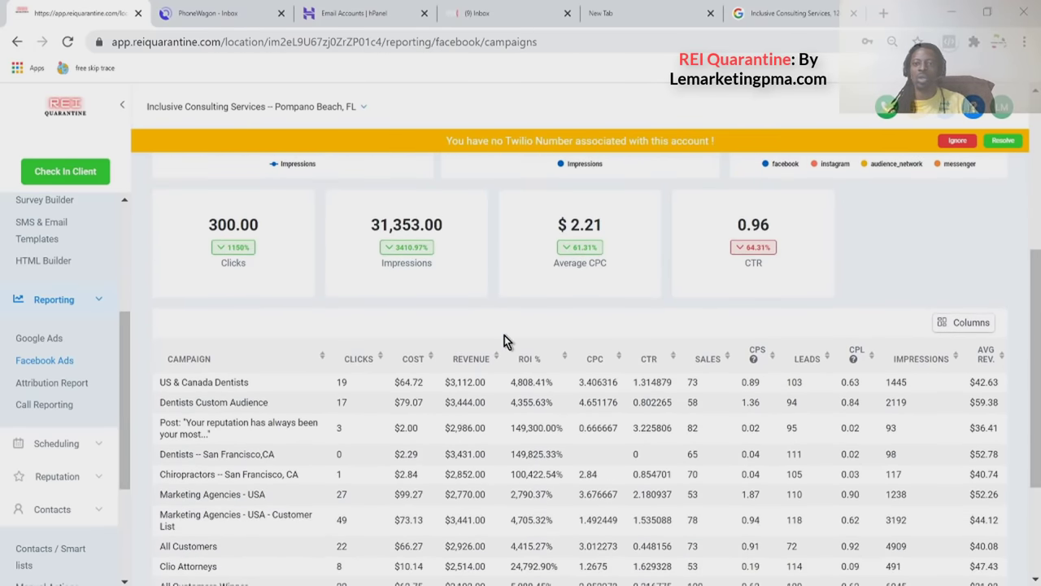
scroll(404, 389, "down", 1)
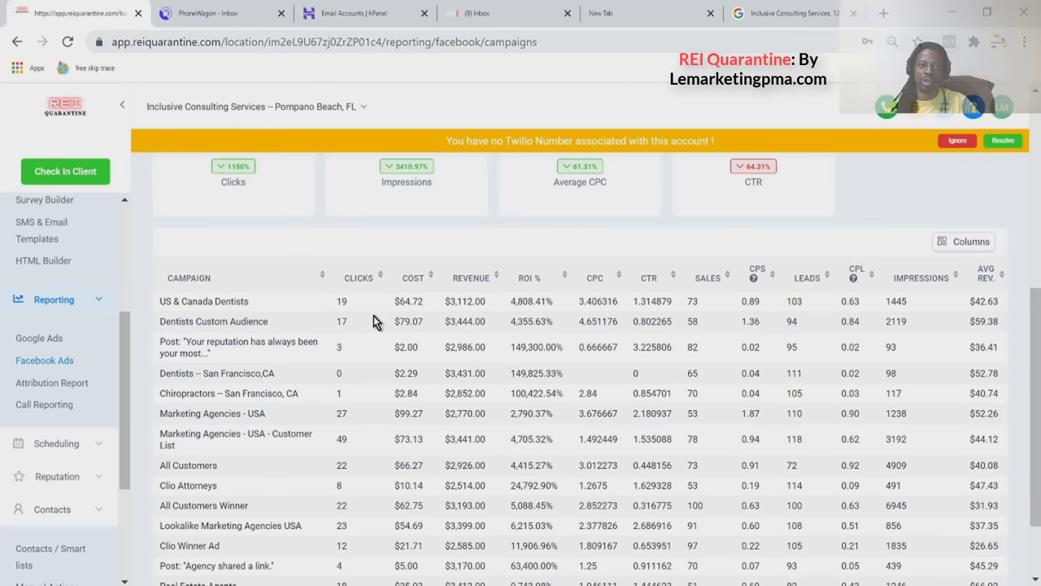
left_click(380, 277)
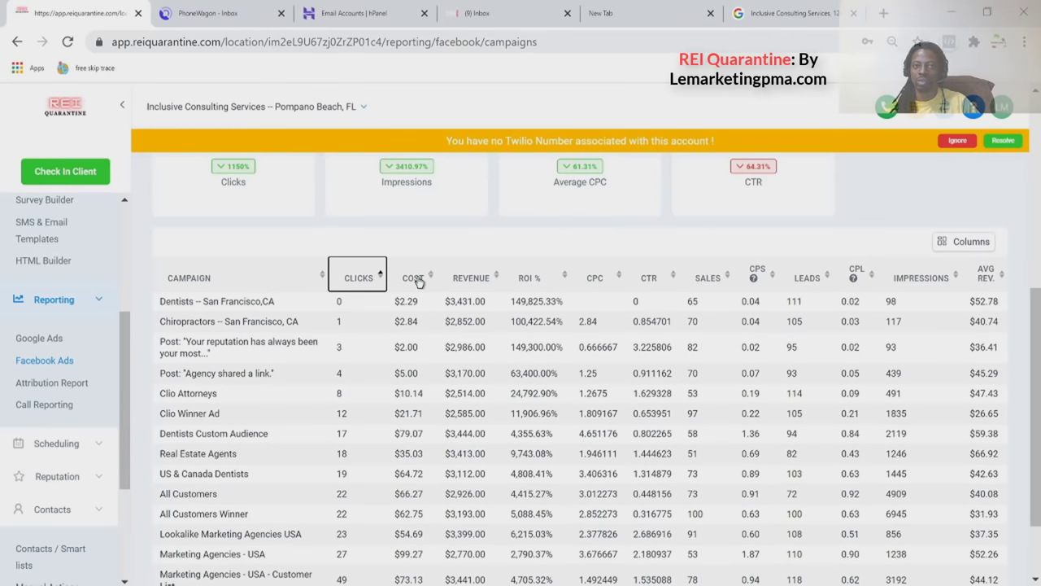
left_click(418, 280)
left_click(546, 279)
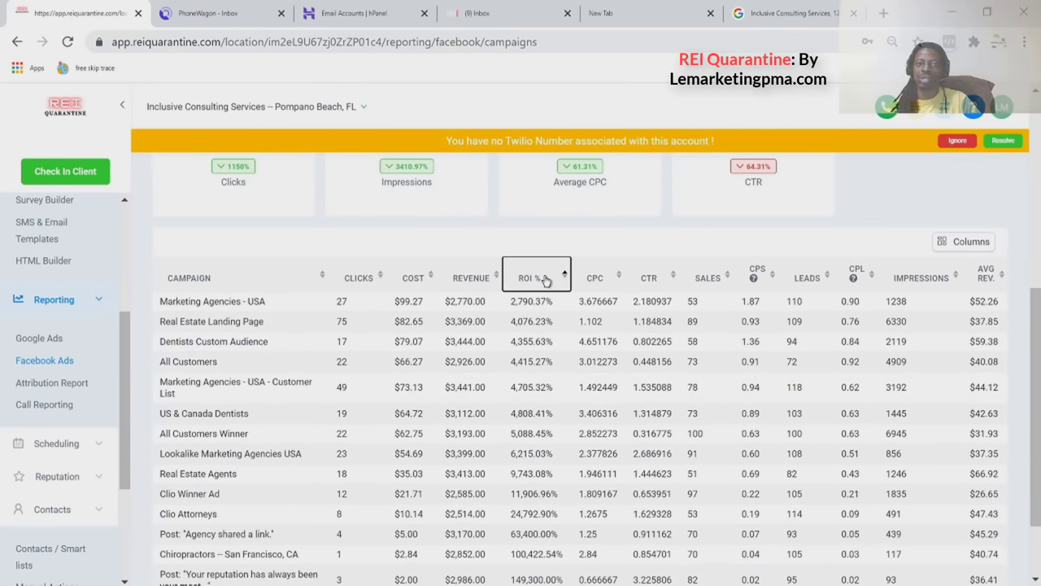
scroll(258, 302, "down", 1)
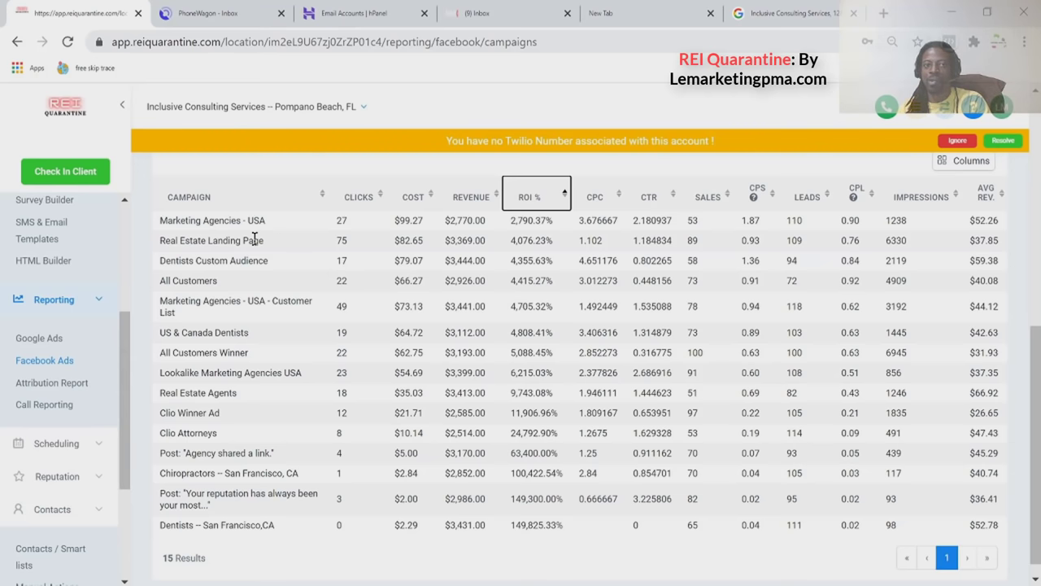
Highlight parts of the Dentists, Marketing Agencies, Lookalike and Clio Winner Ad campaign names.
left_click(256, 235)
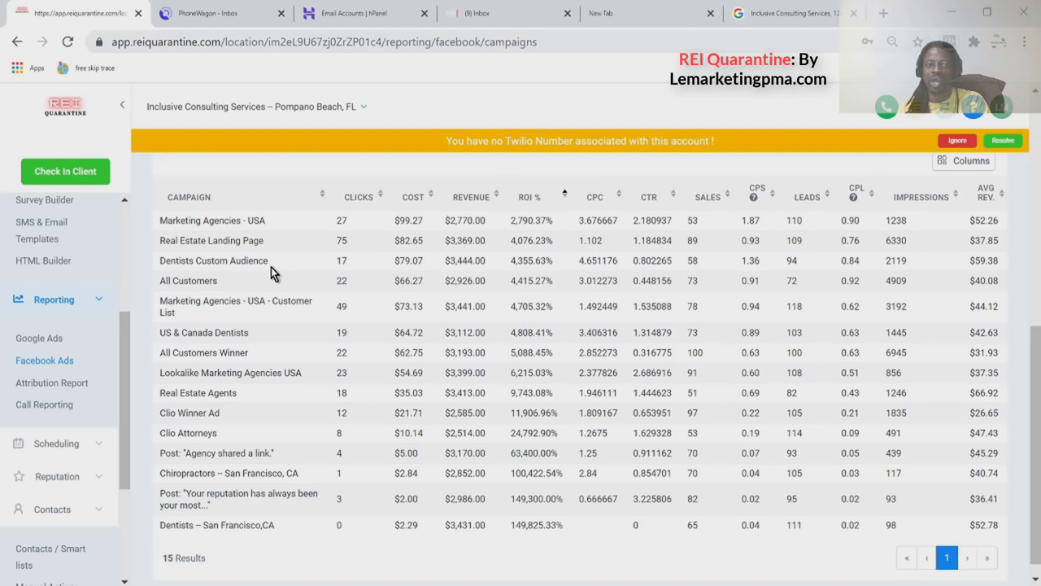
left_click_drag(269, 260, 220, 260)
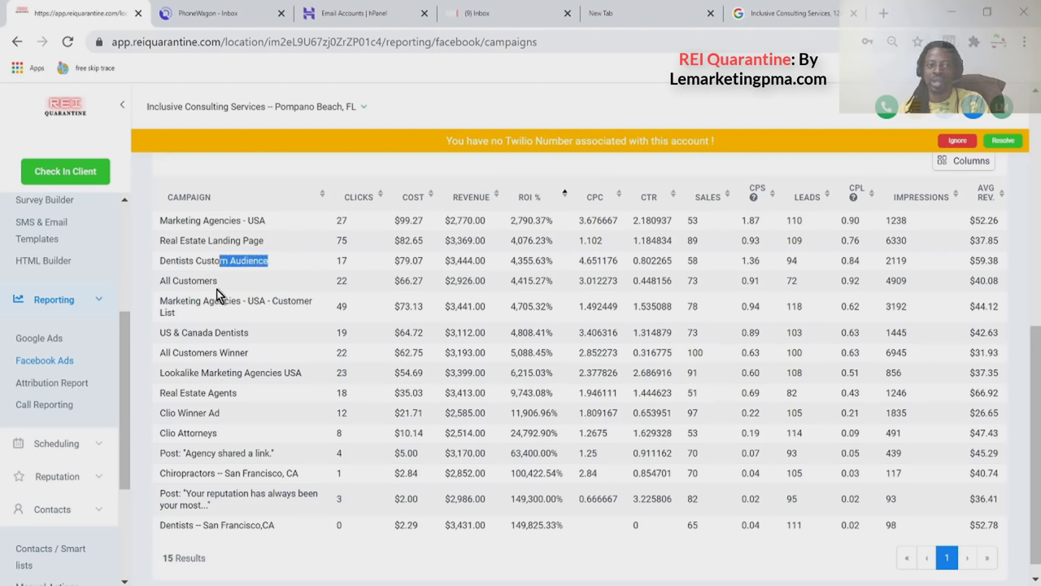
left_click_drag(245, 300, 314, 300)
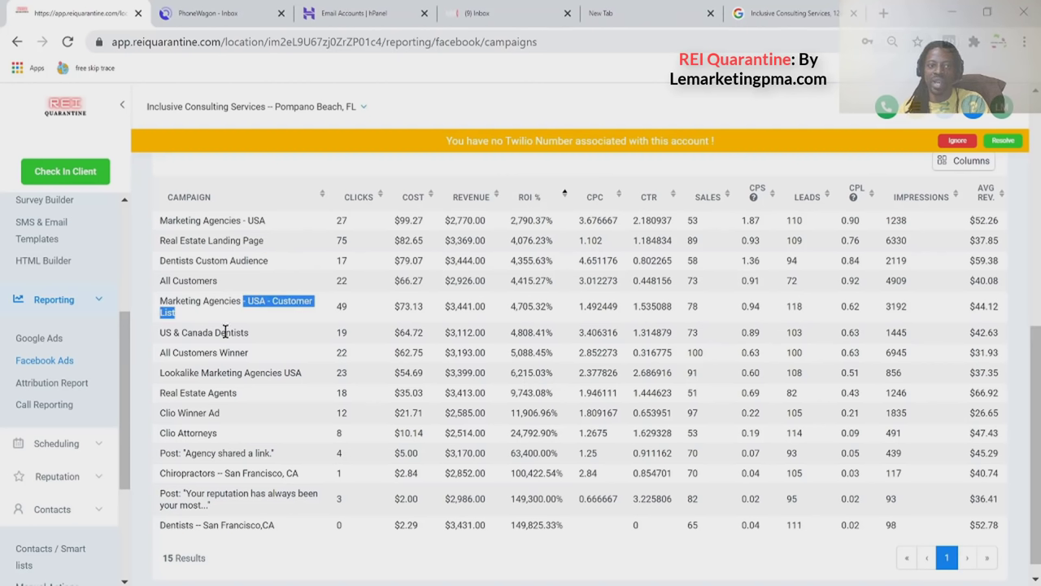
left_click_drag(252, 333, 197, 350)
left_click_drag(300, 372, 192, 394)
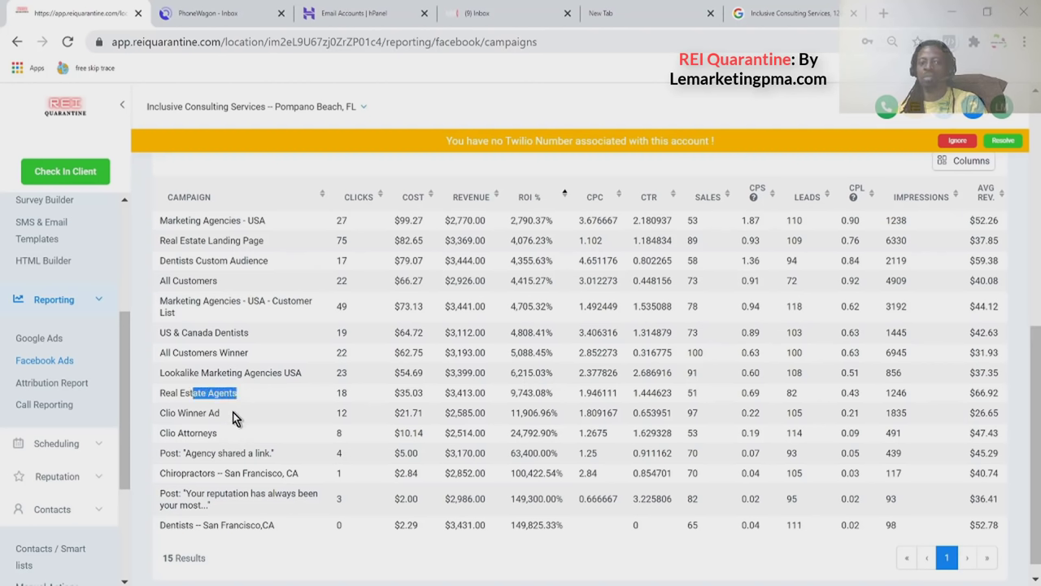
left_click_drag(221, 414, 185, 413)
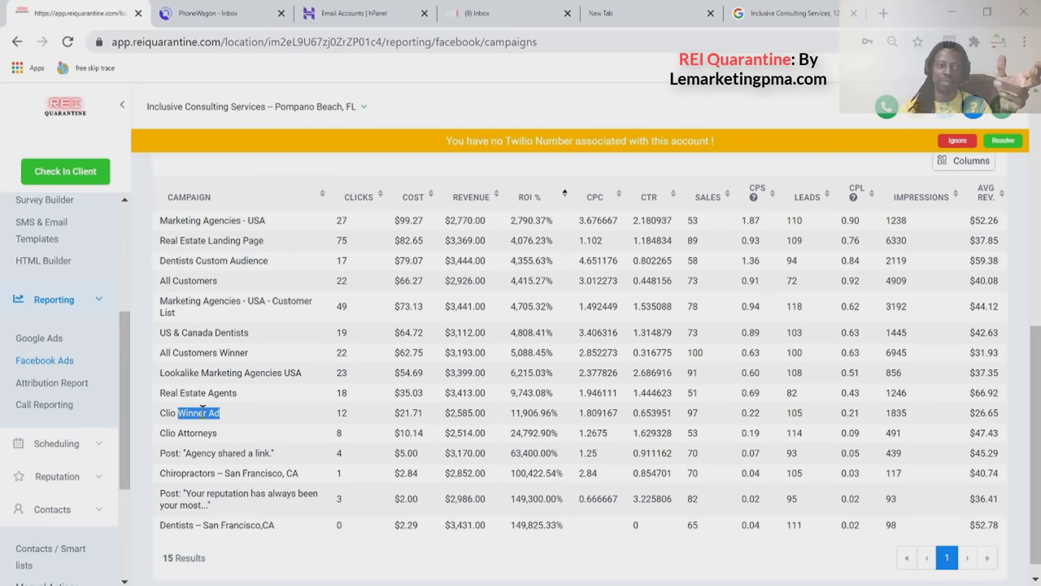
scroll(265, 484, "down", 1)
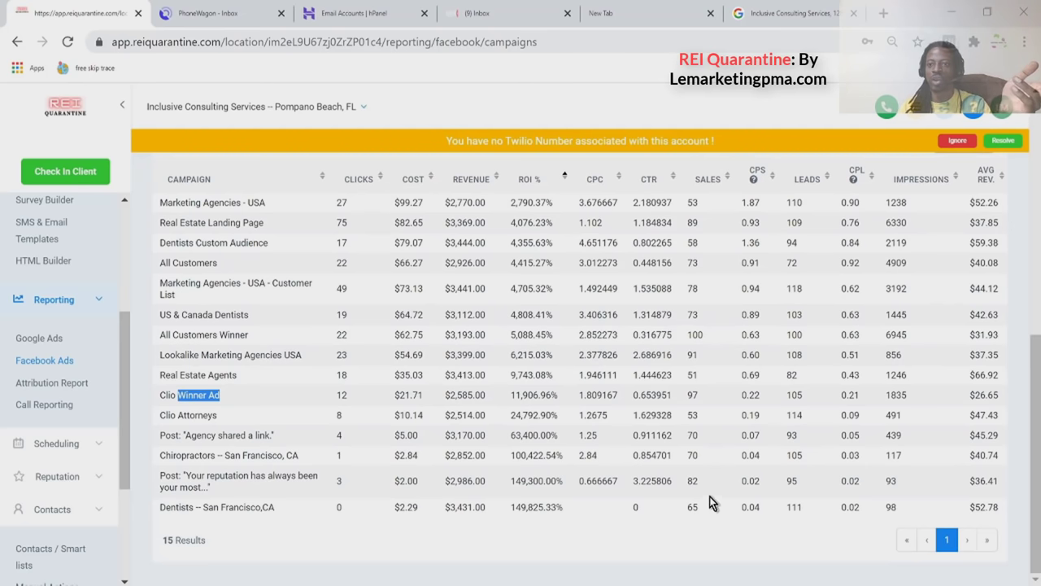
scroll(771, 398, "up", 2)
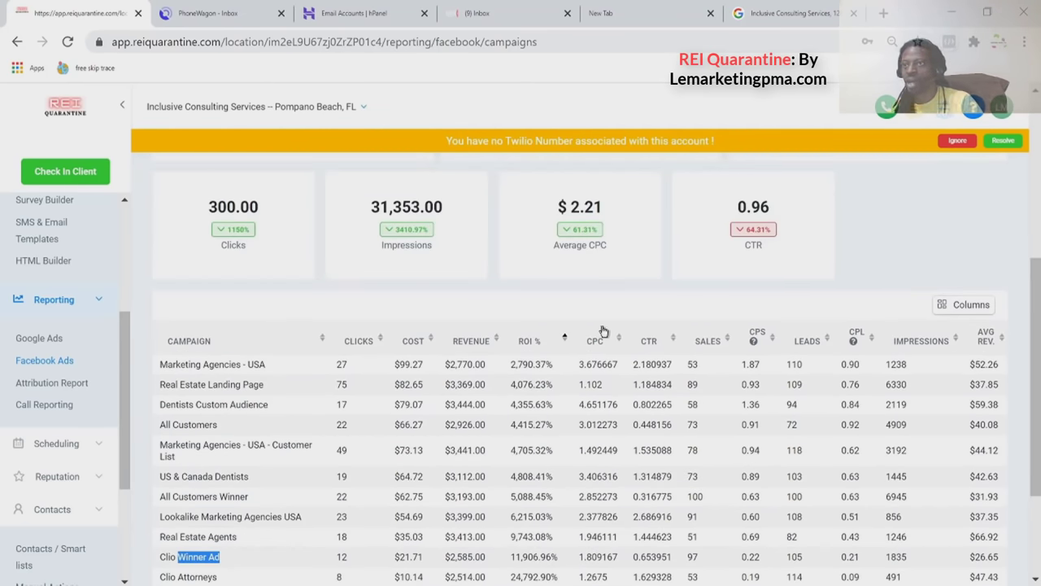
Open the Attribution Report and scroll to its Contacts Created and Sessions Created charts.
left_click(59, 391)
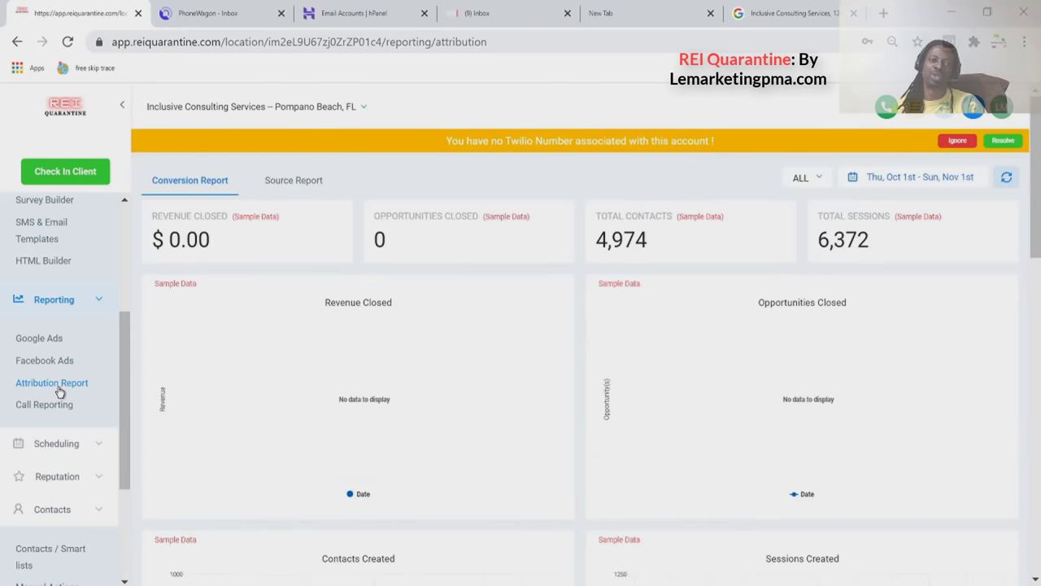
scroll(376, 366, "down", 8)
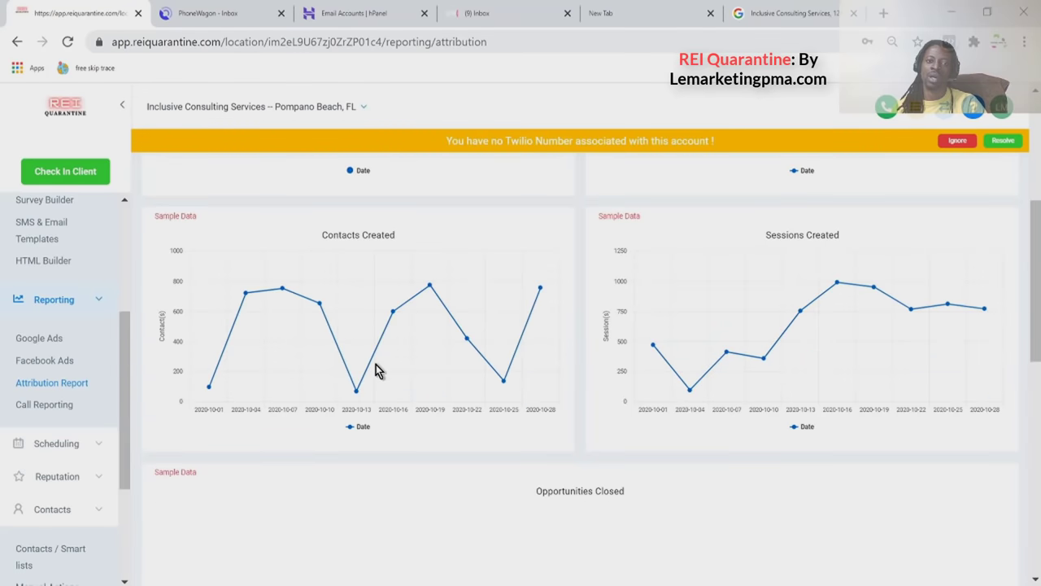
scroll(376, 366, "down", 4)
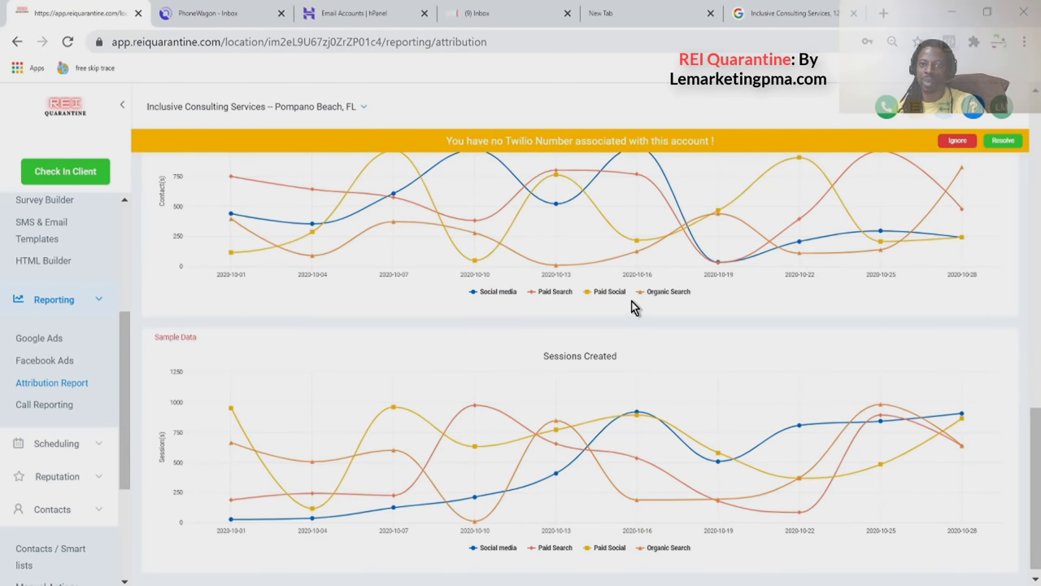
scroll(672, 296, "up", 1)
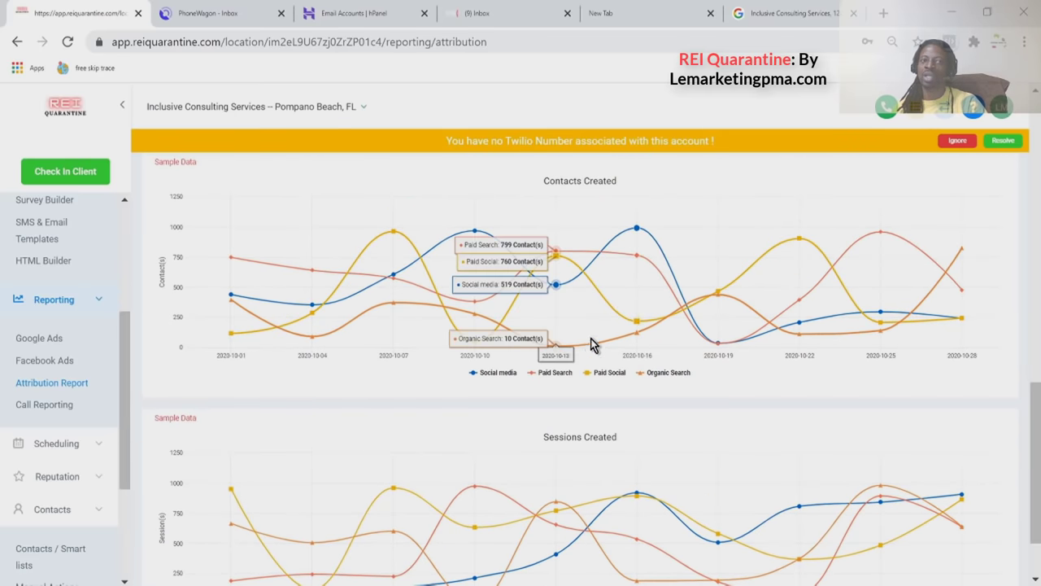
scroll(571, 365, "down", 1)
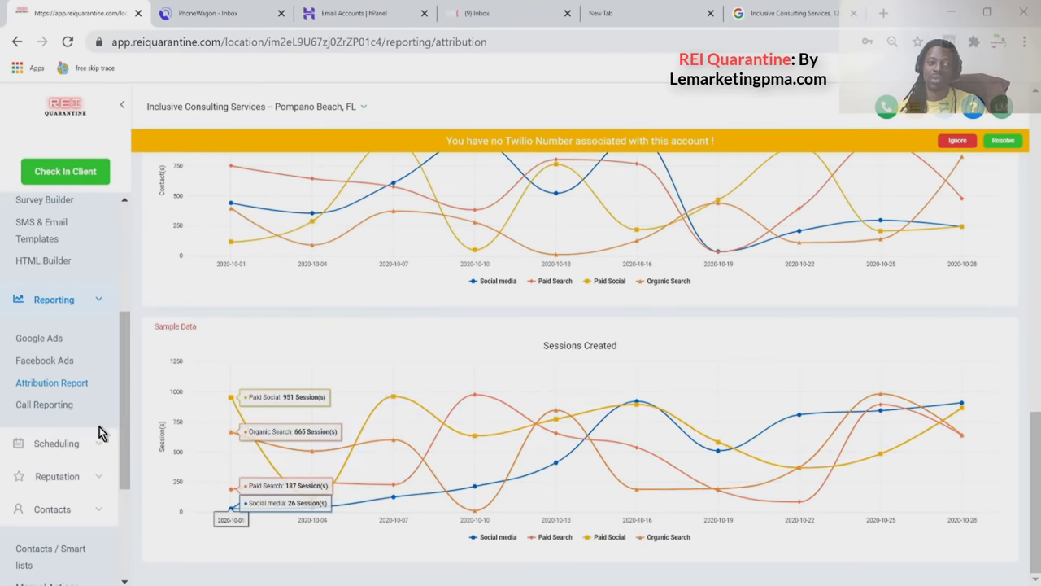
Open Call Stats, showing 0 answered and 0 missed, then expand Funnels and Websites.
left_click(66, 414)
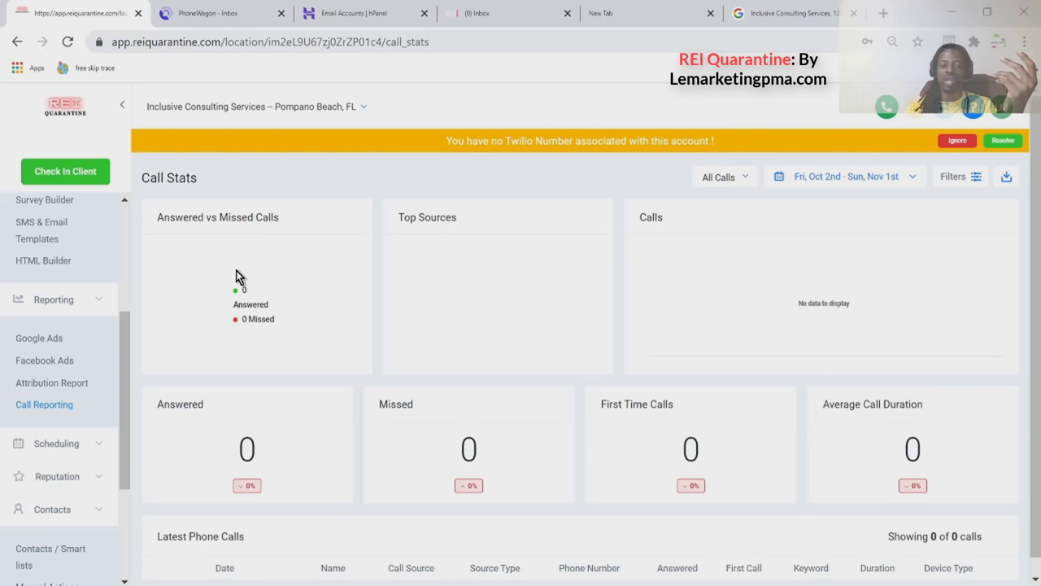
scroll(235, 272, "down", 1)
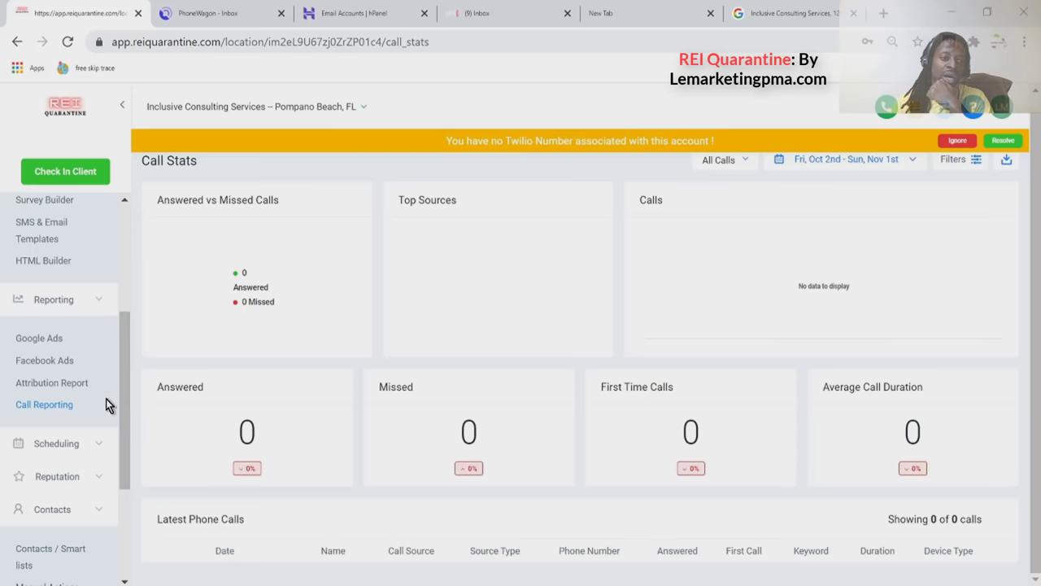
scroll(106, 398, "down", 1)
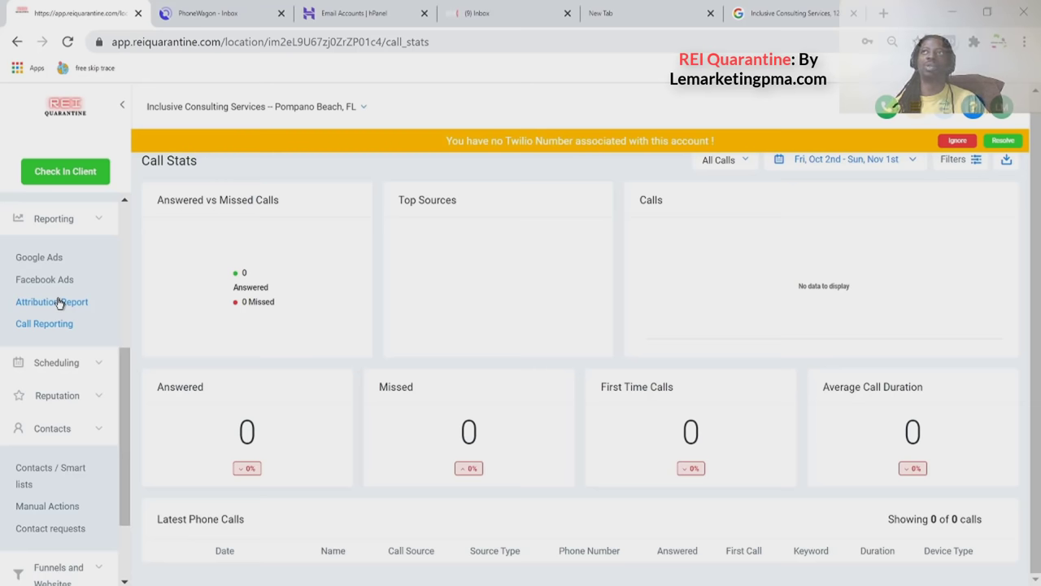
scroll(61, 366, "up", 1)
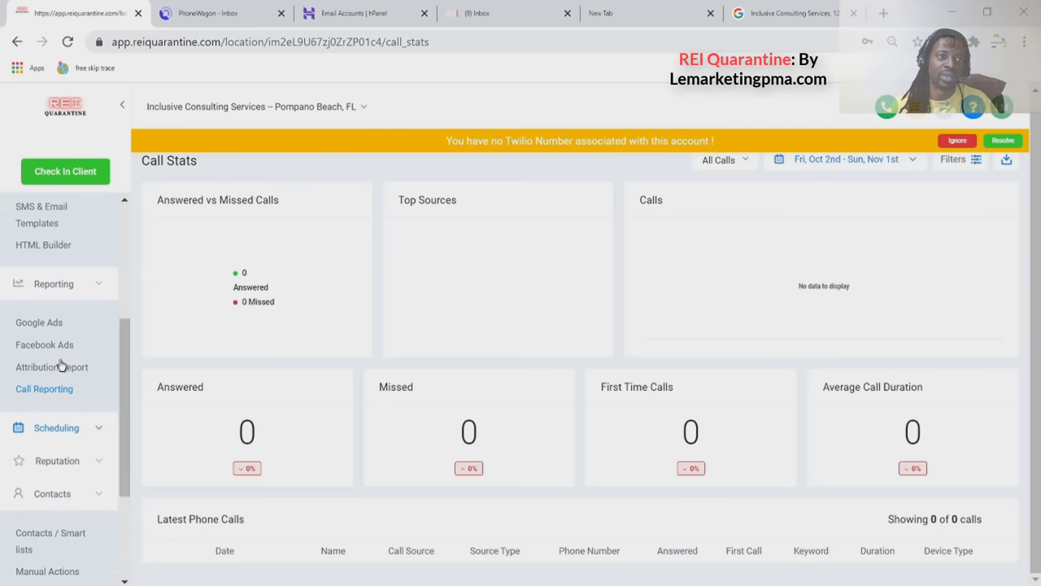
scroll(62, 366, "up", 1)
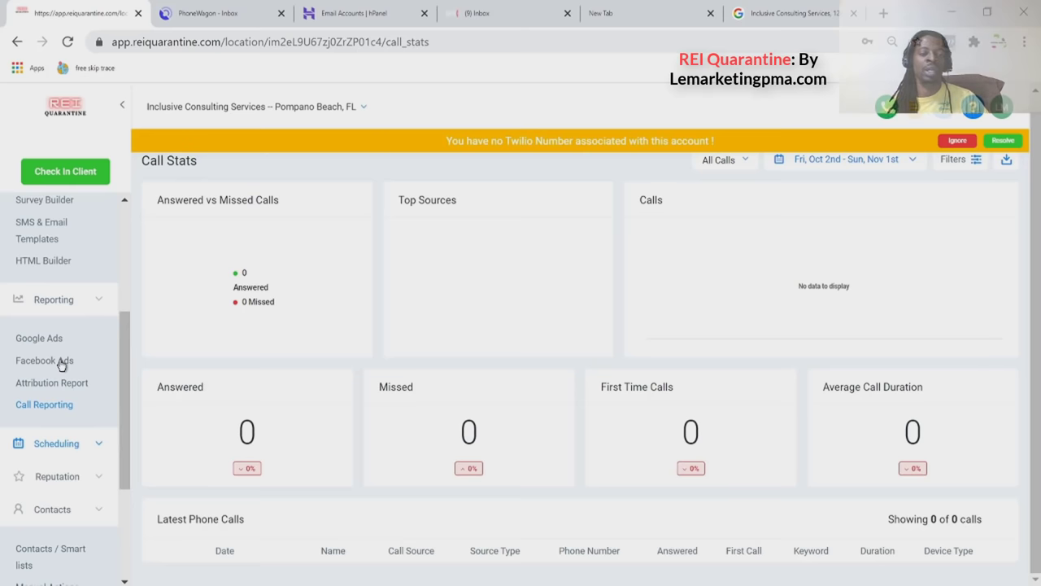
scroll(62, 366, "down", 2)
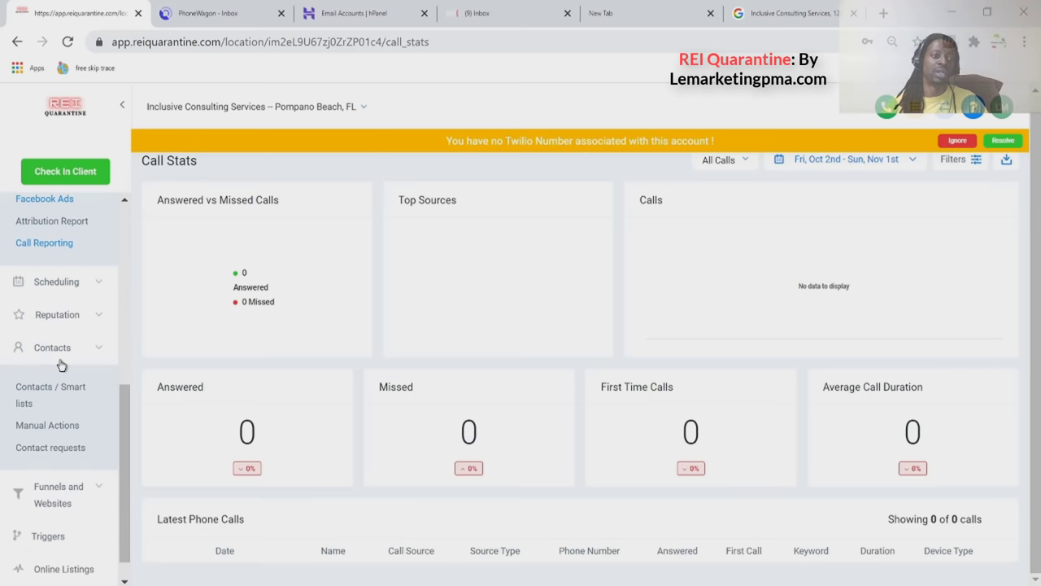
scroll(59, 366, "down", 1)
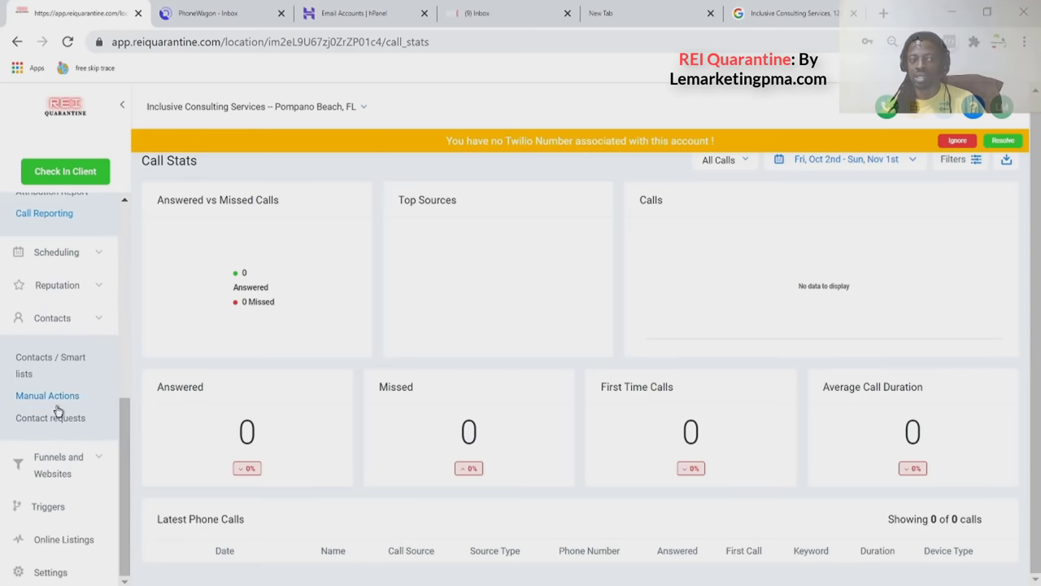
left_click(58, 464)
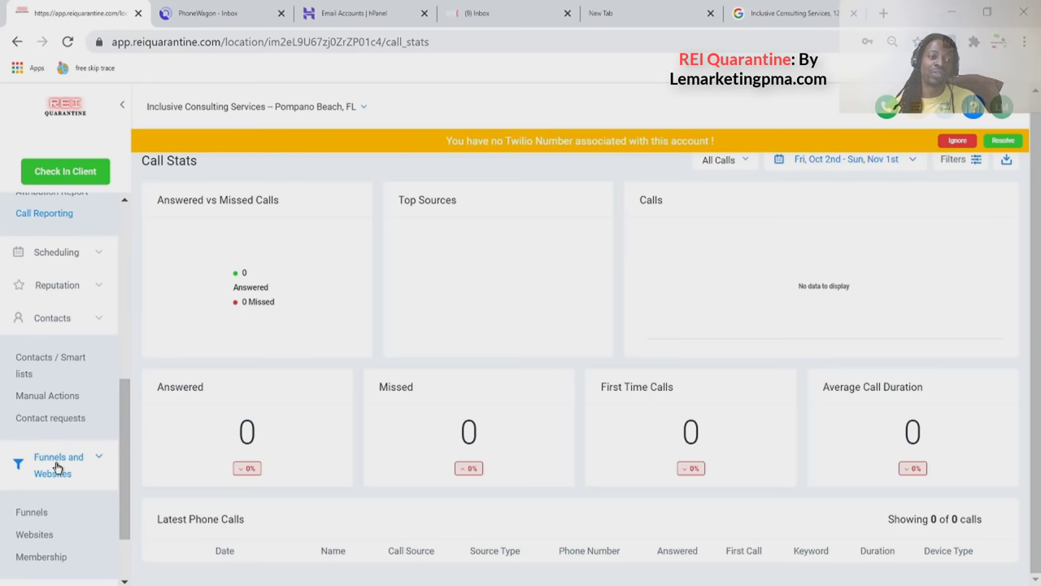
scroll(57, 467, "down", 3)
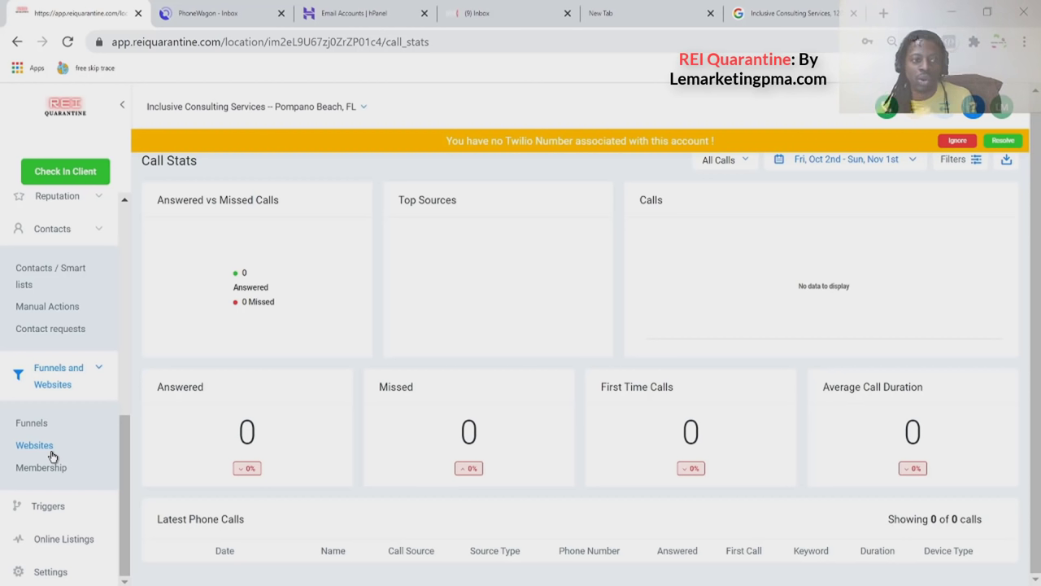
Open Funnels under the REI Quarantine account and enter Stop Foreclosure Offer Booking Confirmation.
left_click(37, 432)
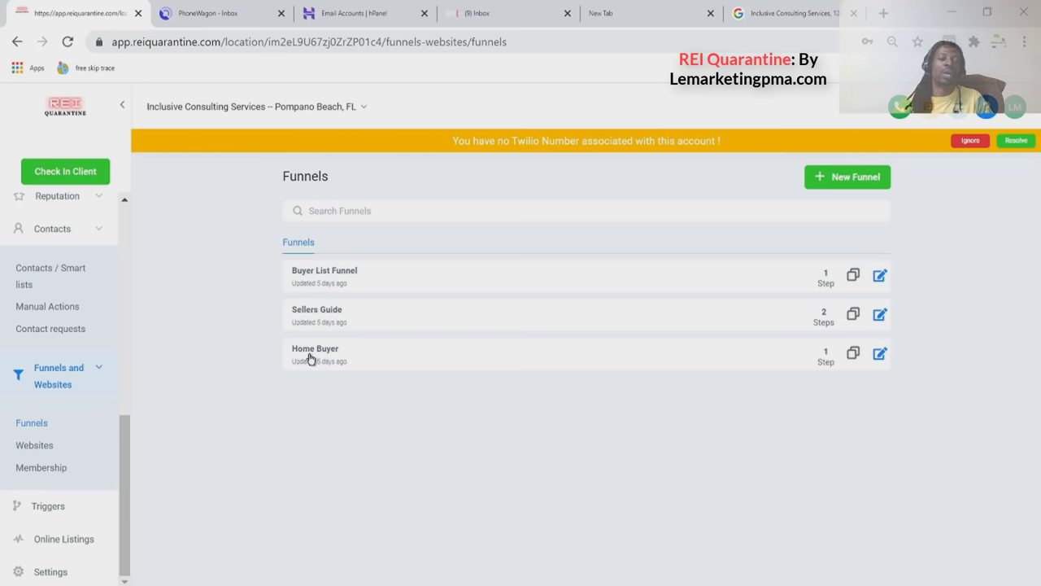
left_click(351, 108)
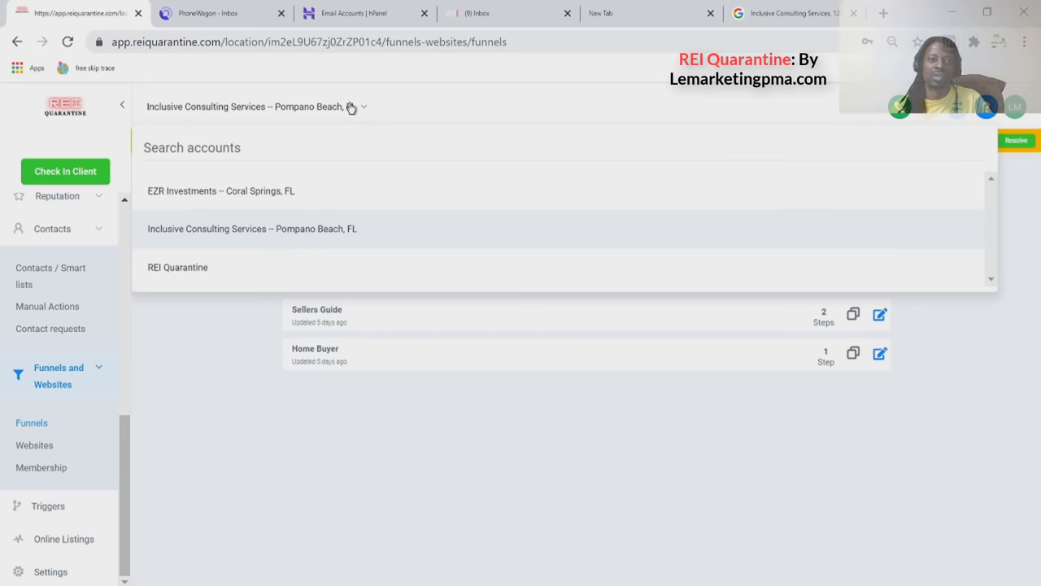
left_click(299, 277)
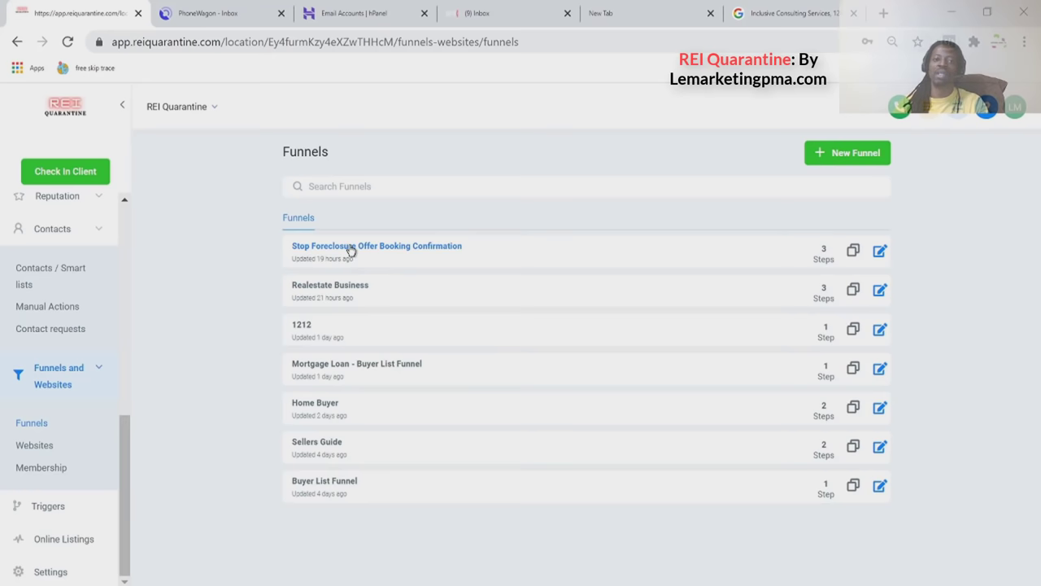
left_click(349, 248)
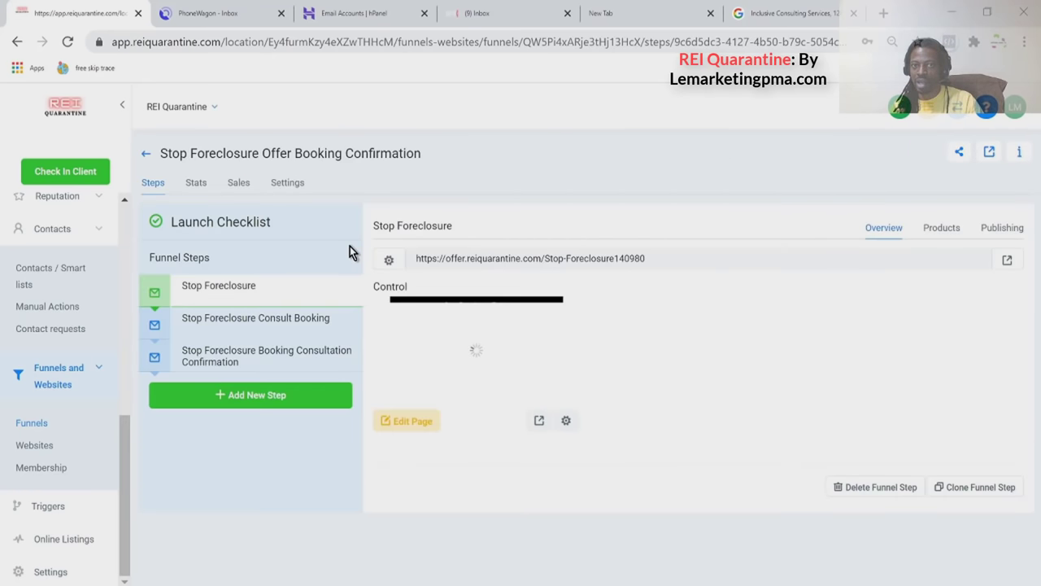
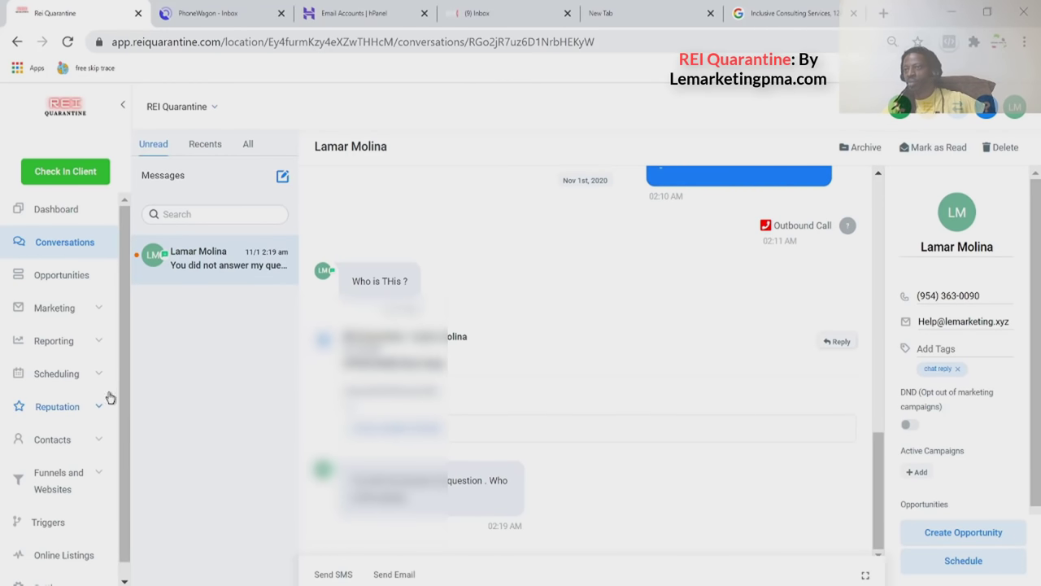
Open the Contacts list, sort it by Created newest first, and open the top contact.
scroll(100, 388, "down", 1)
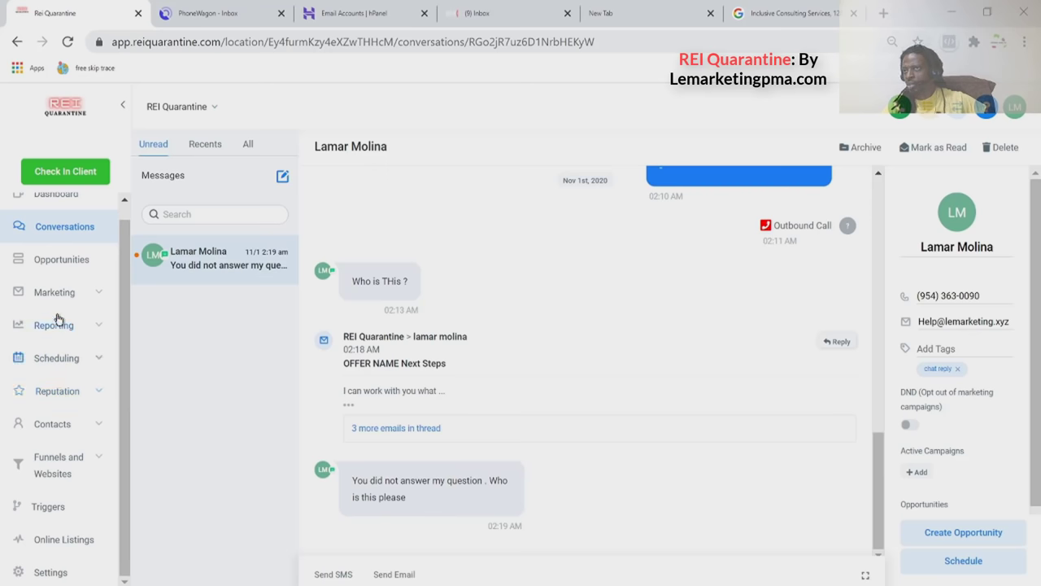
left_click(78, 416)
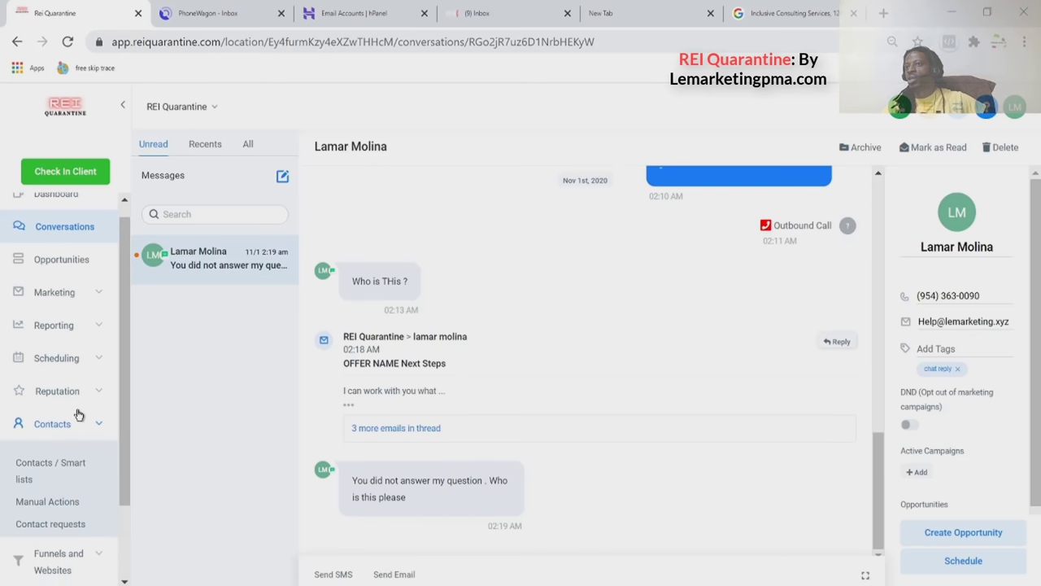
left_click(50, 463)
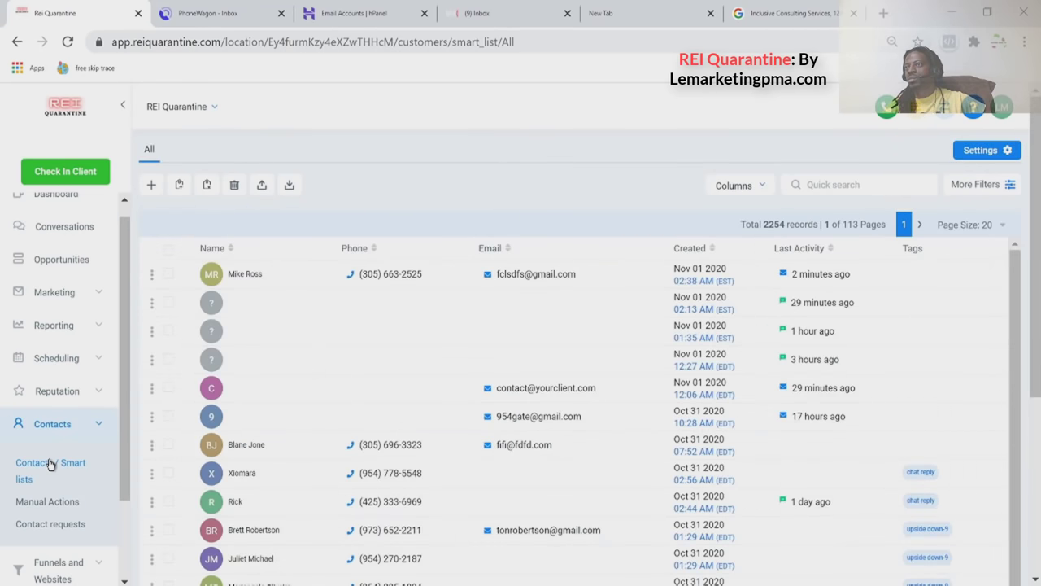
left_click(696, 250)
left_click(695, 250)
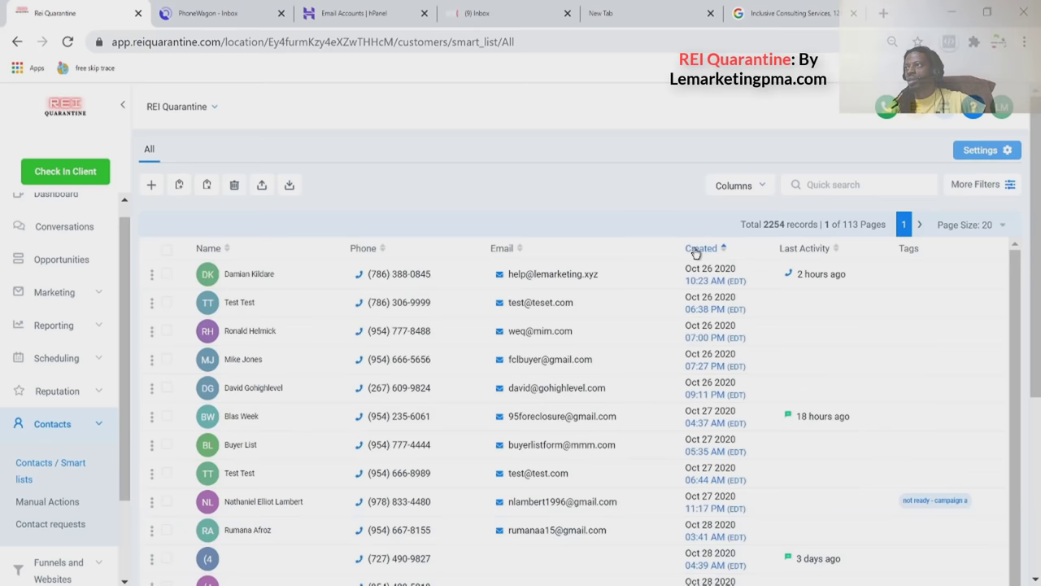
left_click(695, 250)
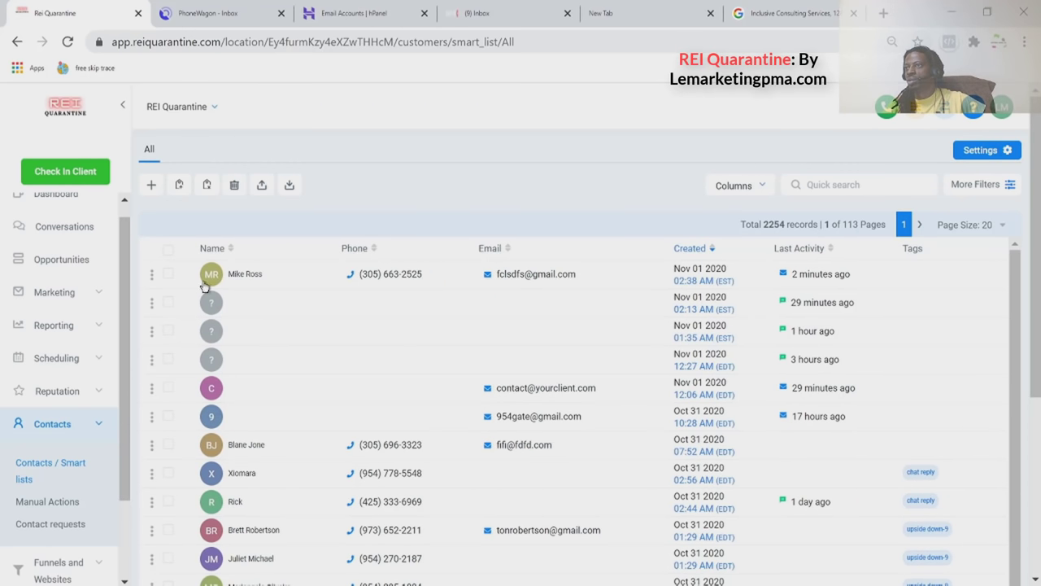
left_click(256, 287)
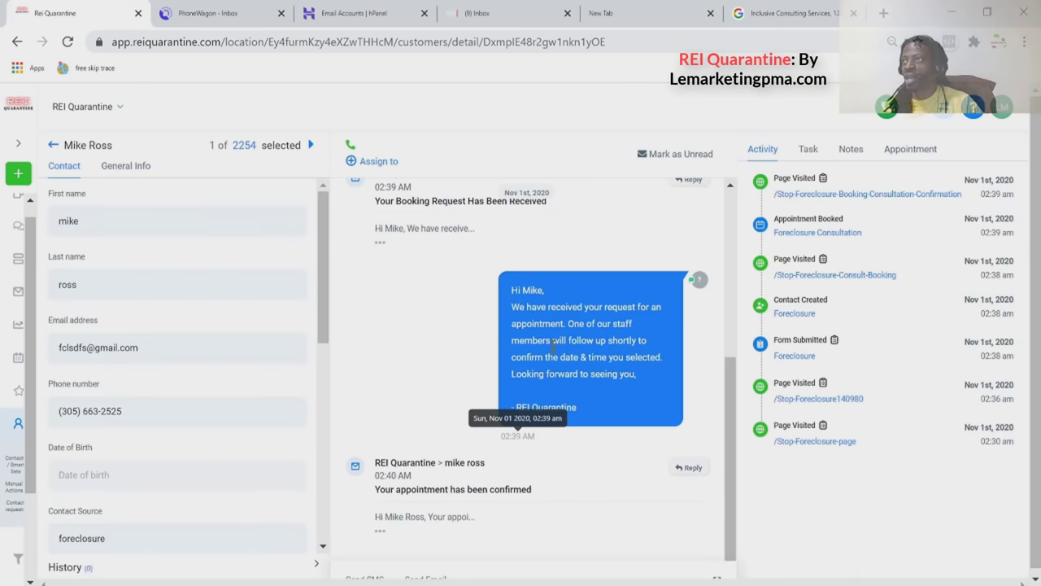
Scroll the contact's message thread and expand the booking-received email.
scroll(560, 299, "up", 5)
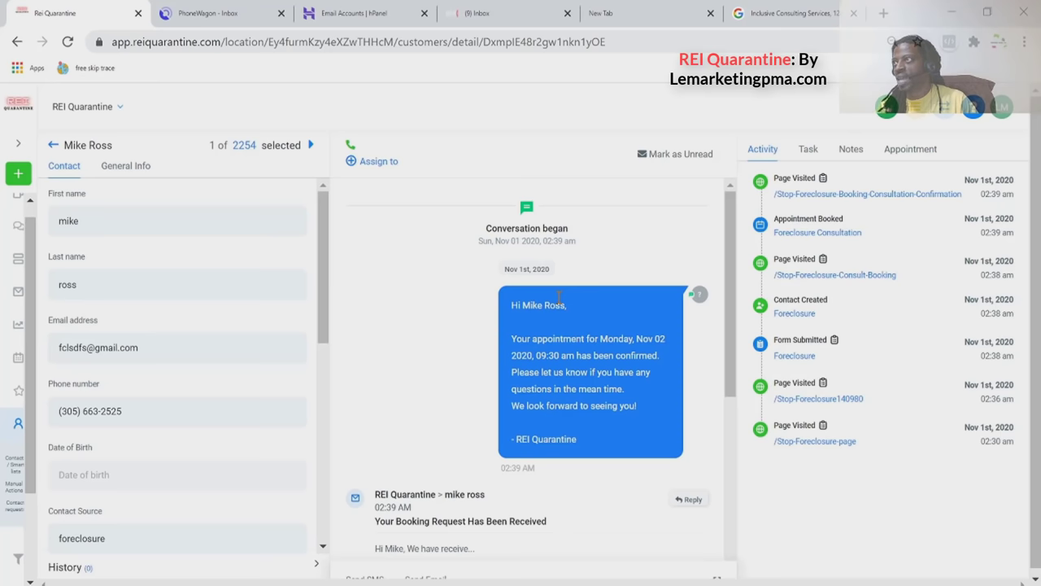
scroll(559, 297, "down", 3)
scroll(559, 298, "up", 3)
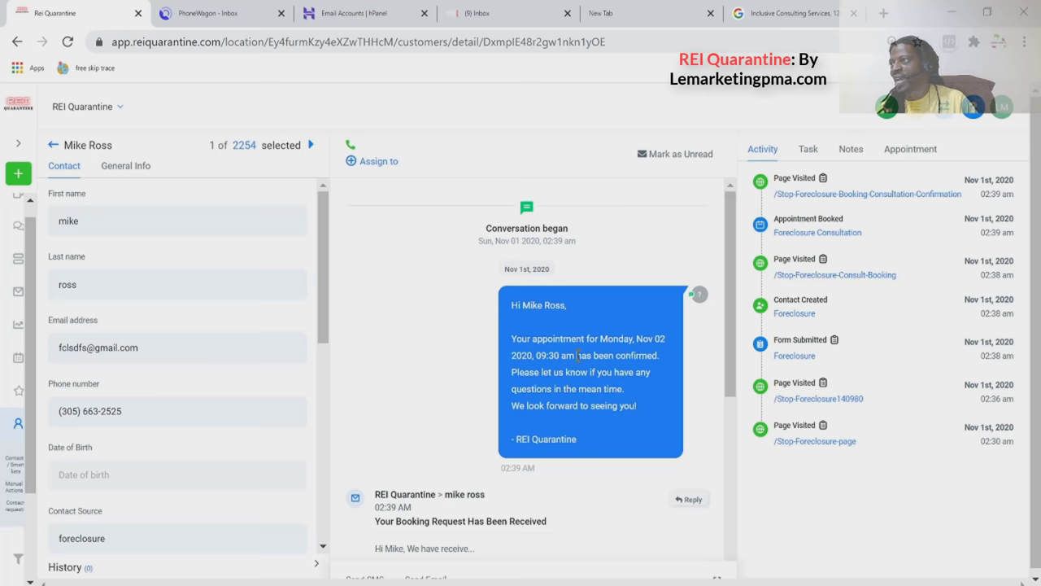
scroll(627, 355, "down", 1)
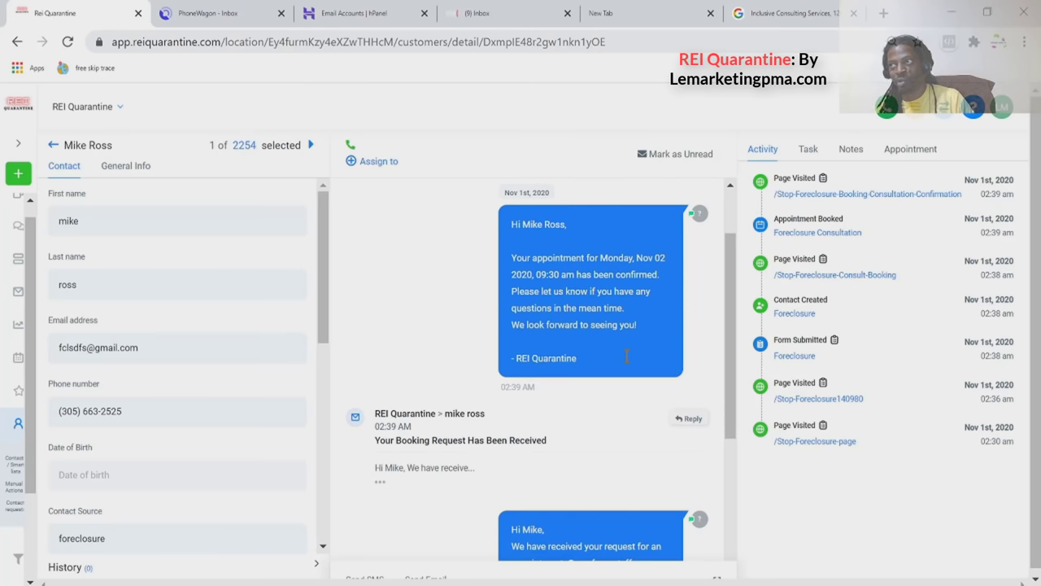
scroll(610, 358, "down", 2)
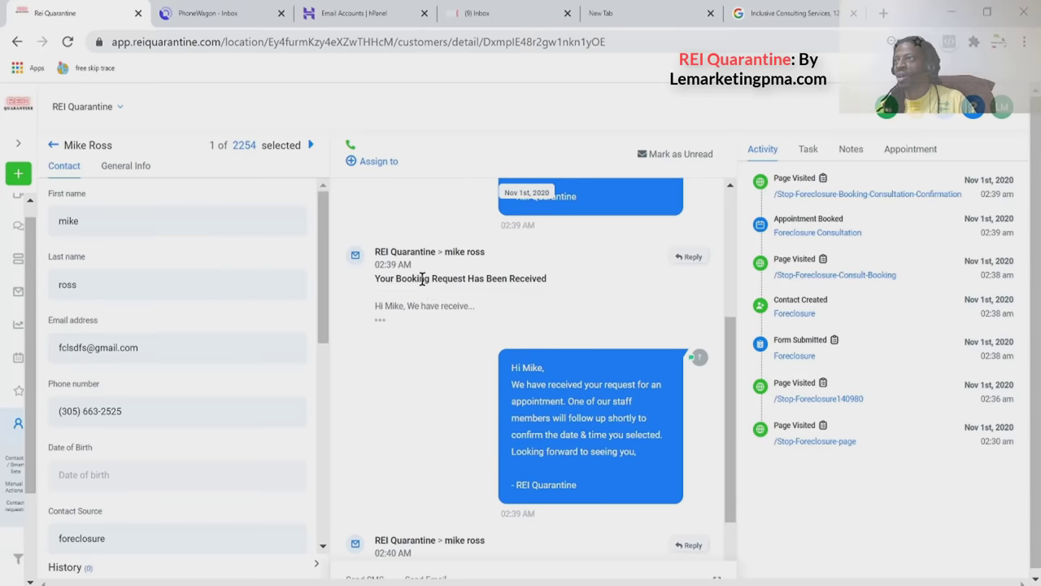
left_click(382, 325)
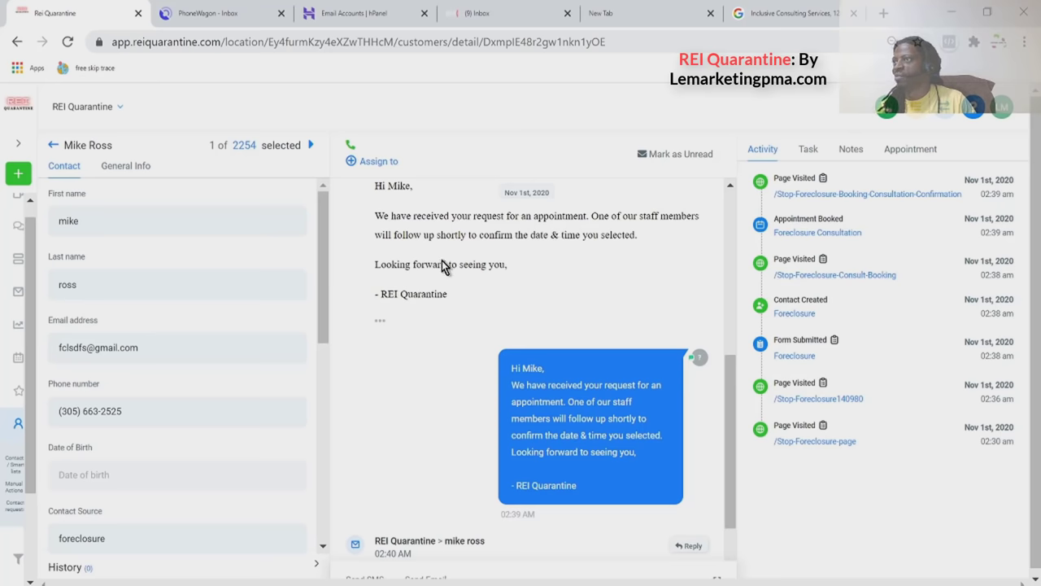
Expand the appointment-confirmed email and follow its Google Calendar add-event link.
scroll(415, 306, "down", 1)
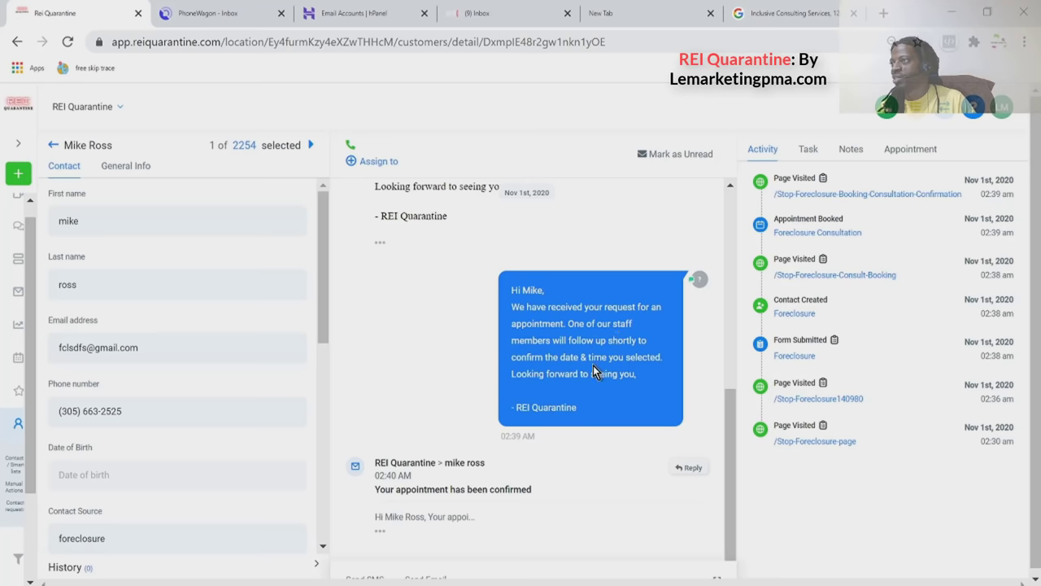
left_click(379, 528)
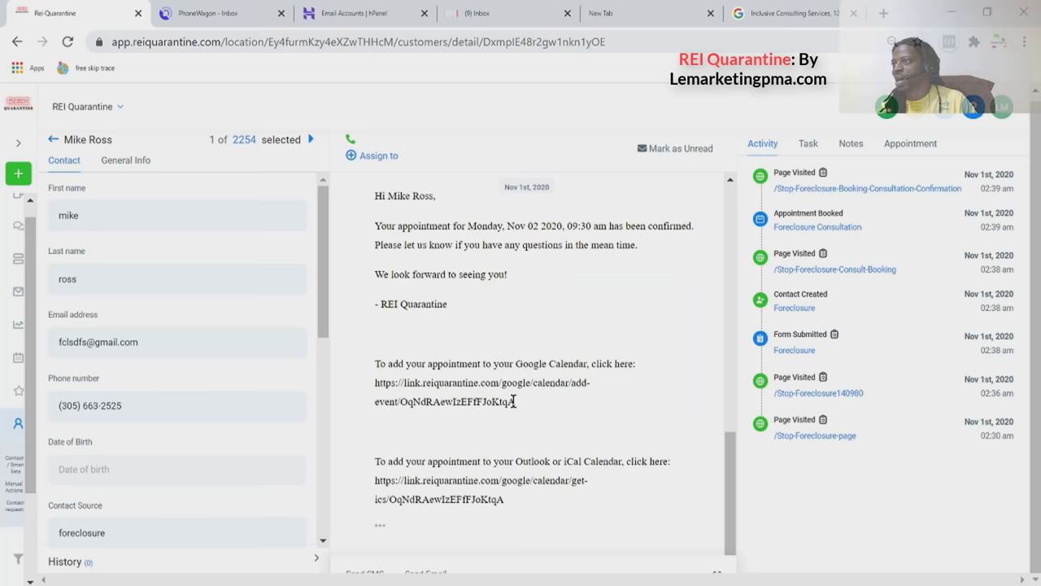
left_click_drag(524, 404, 375, 383)
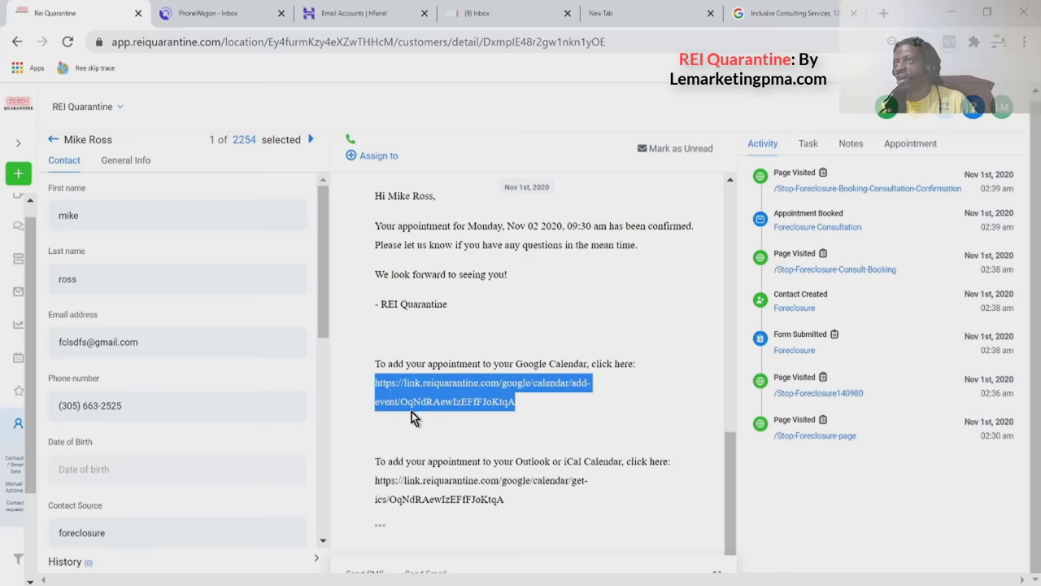
left_click(411, 414)
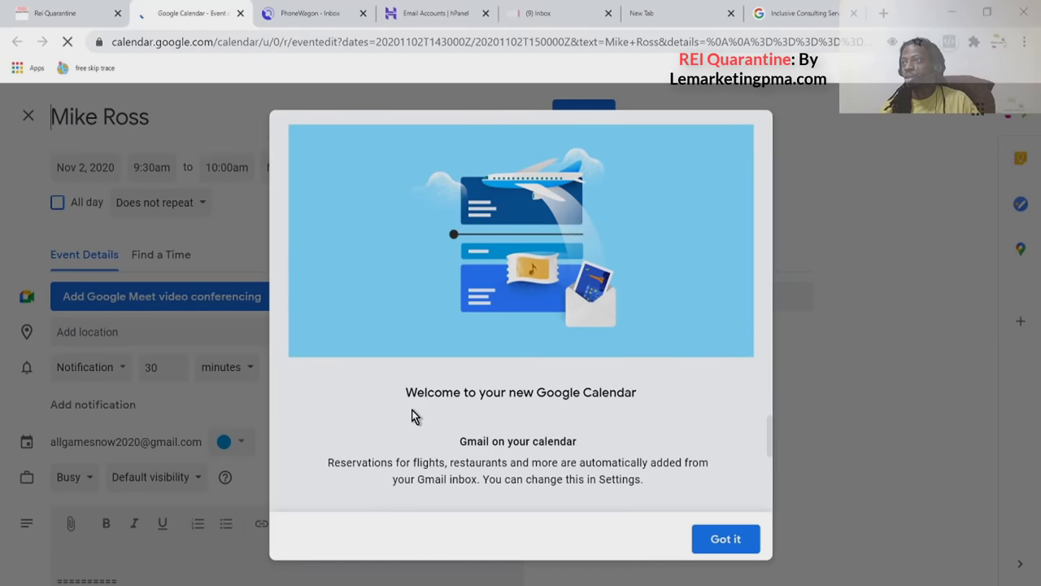
Dismiss the Calendar notices, review the Nov 2 9:30am event description, then return to REI Quarantine.
left_click(706, 538)
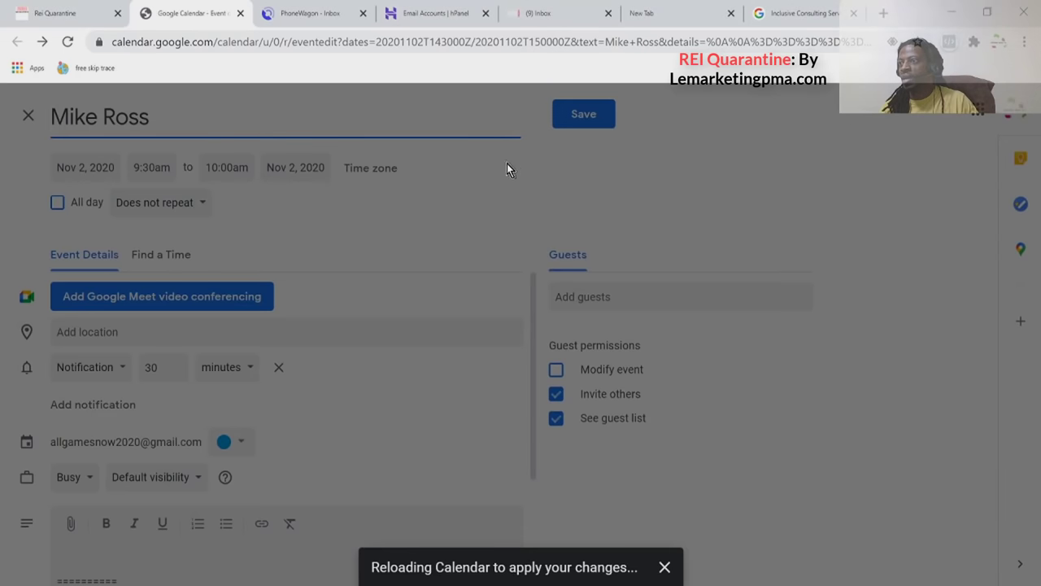
left_click(663, 567)
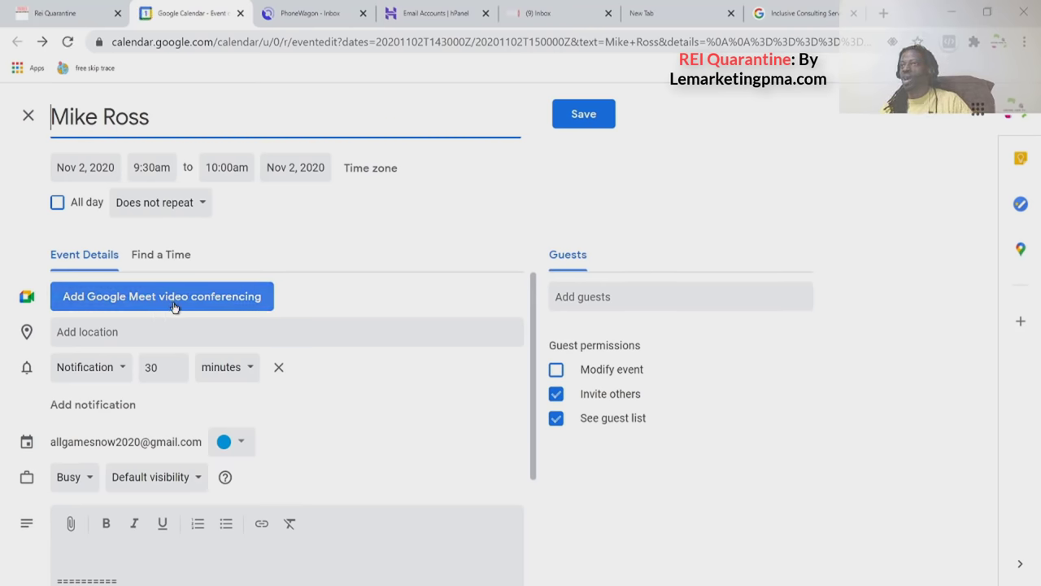
scroll(191, 402, "down", 1)
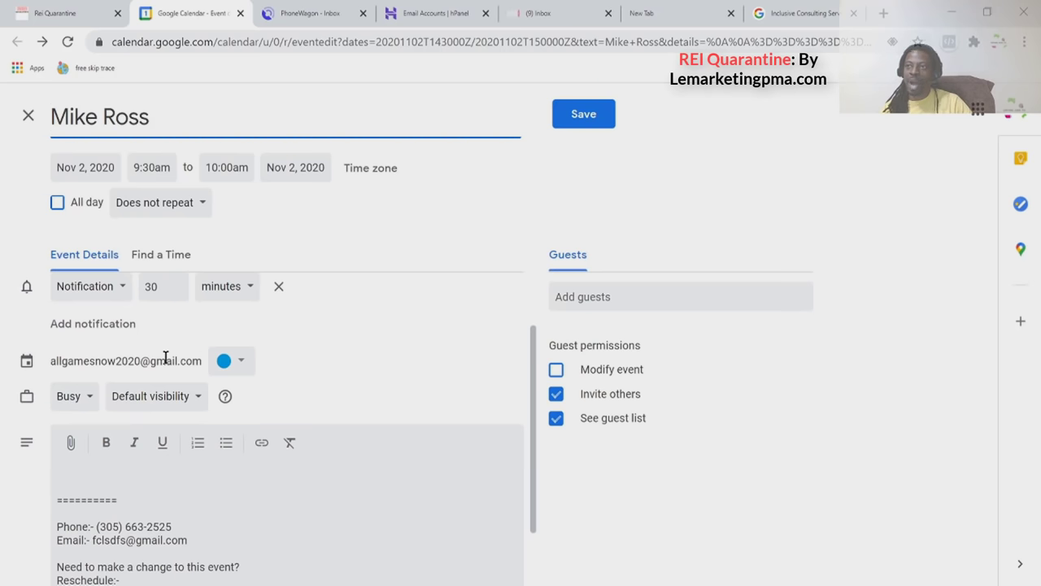
scroll(166, 358, "down", 1)
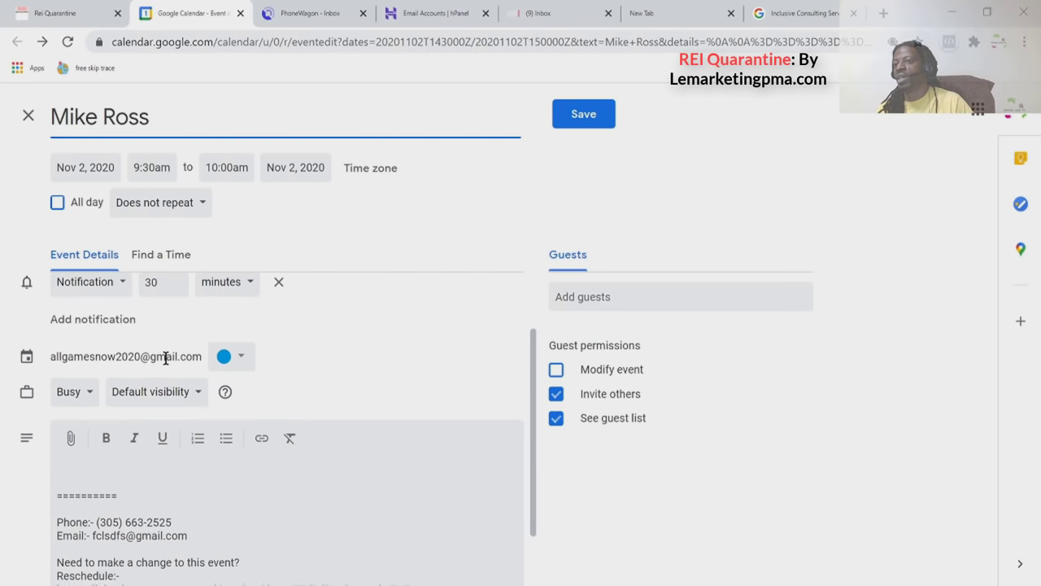
scroll(165, 357, "down", 1)
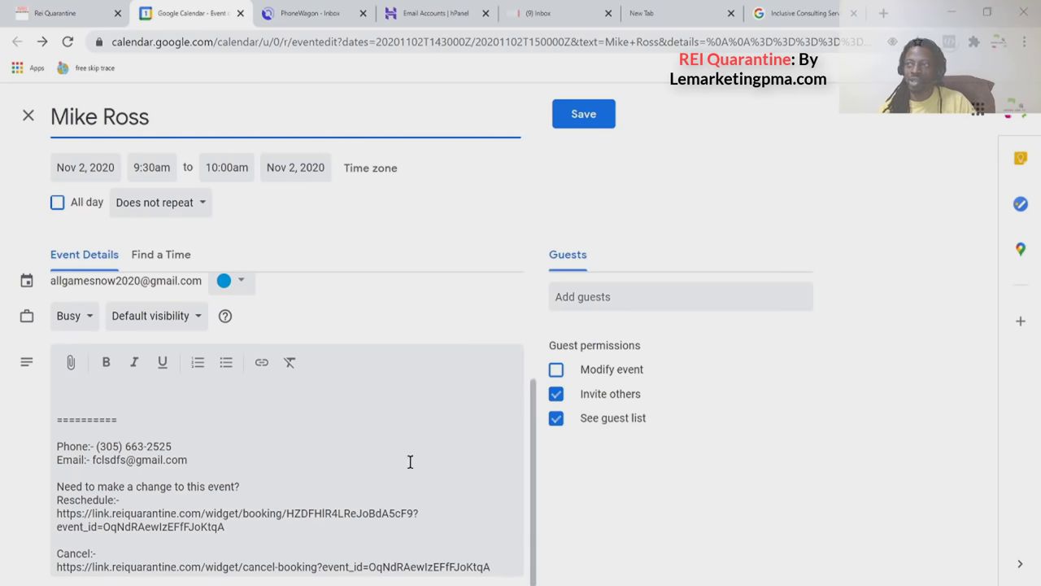
scroll(292, 478, "up", 2)
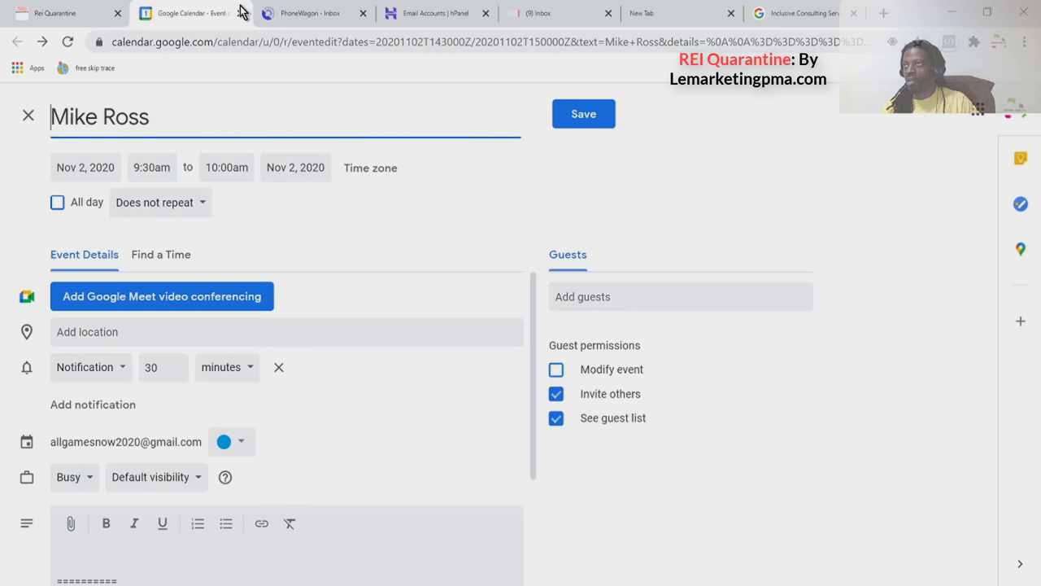
left_click(81, 18)
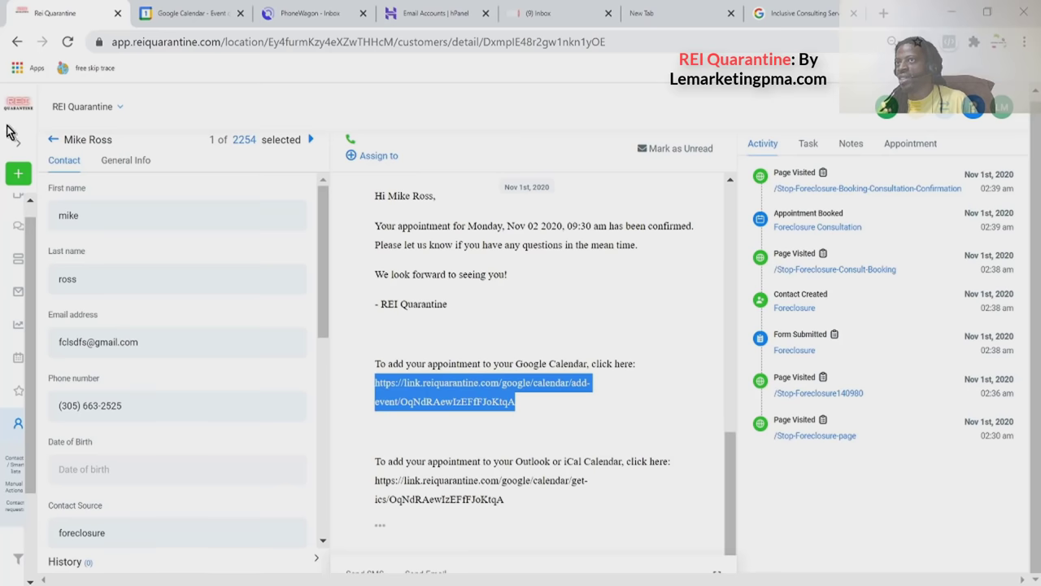
Return to the full contacts list and scroll through it.
left_click(55, 140)
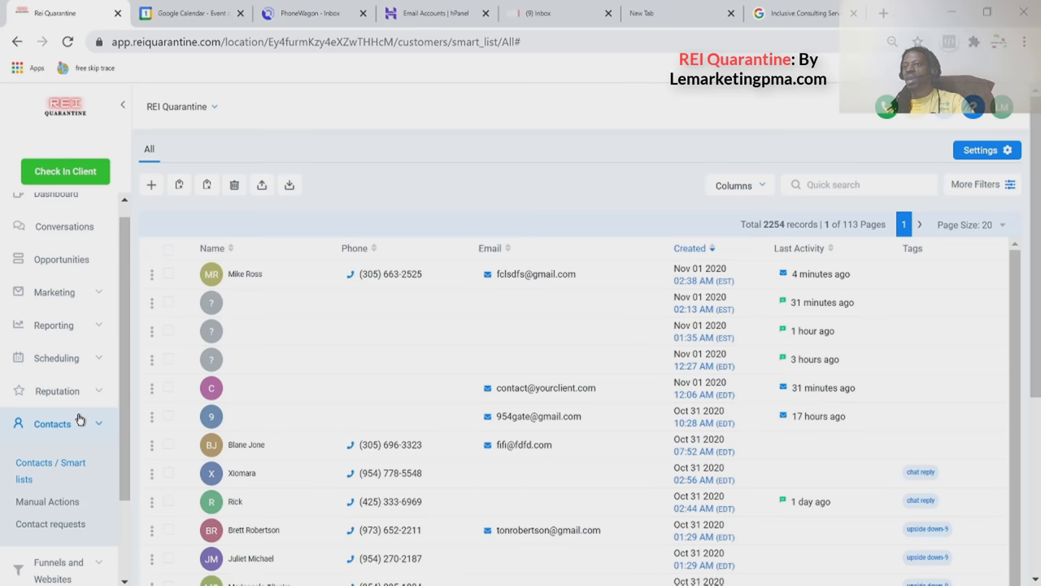
scroll(79, 416, "down", 1)
scroll(79, 455, "down", 3)
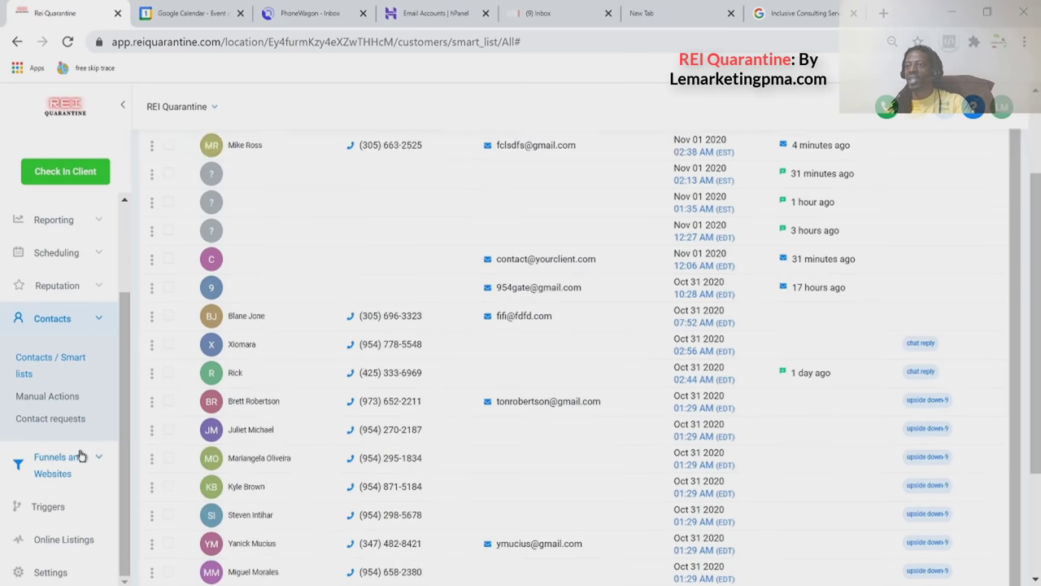
scroll(78, 455, "up", 3)
scroll(107, 374, "up", 1)
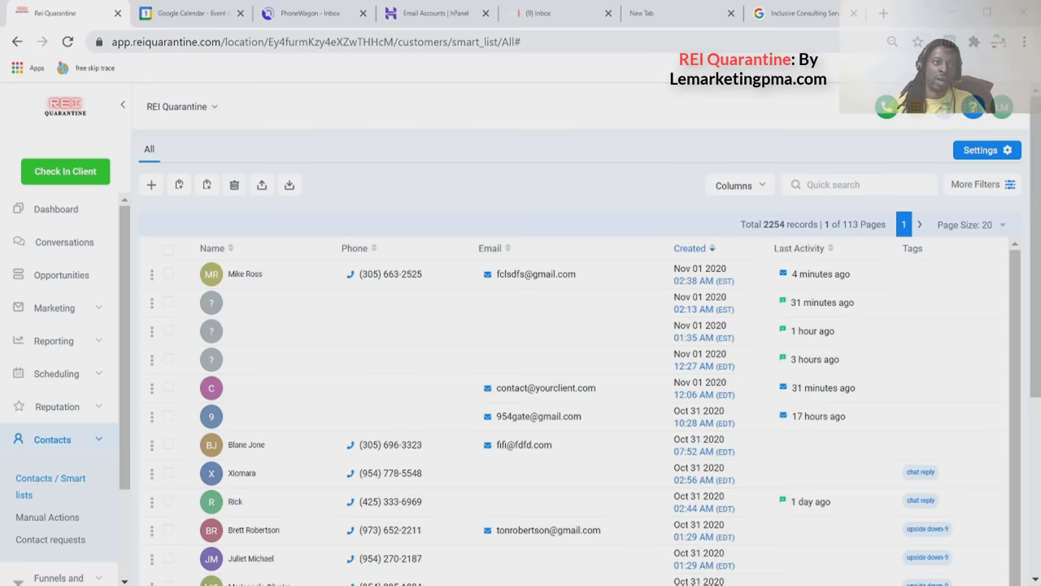
Mark the conversation as read in Conversations, then view the Buyers Lead Pipeline opportunities.
left_click(54, 213)
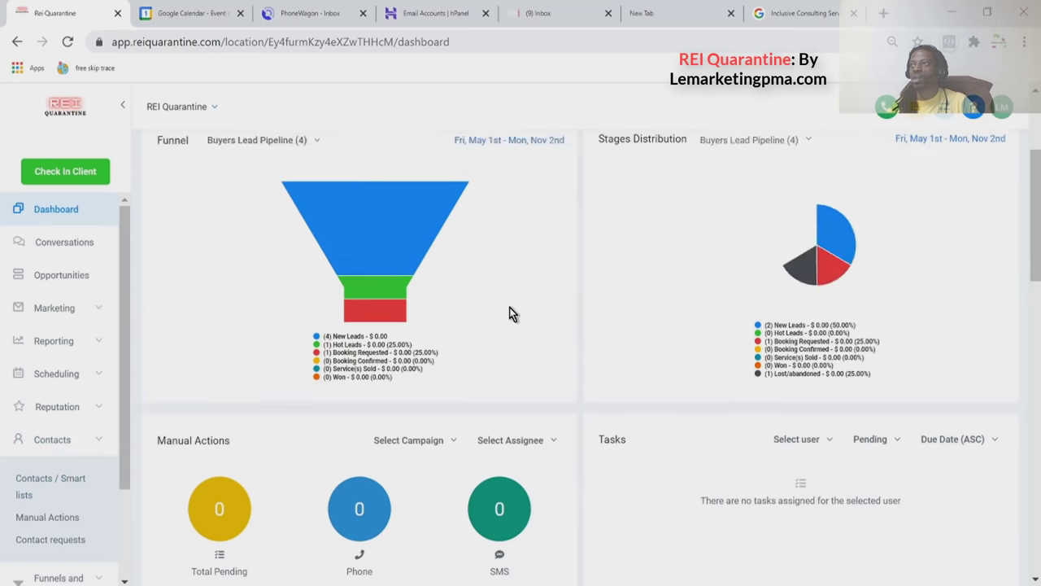
left_click(70, 255)
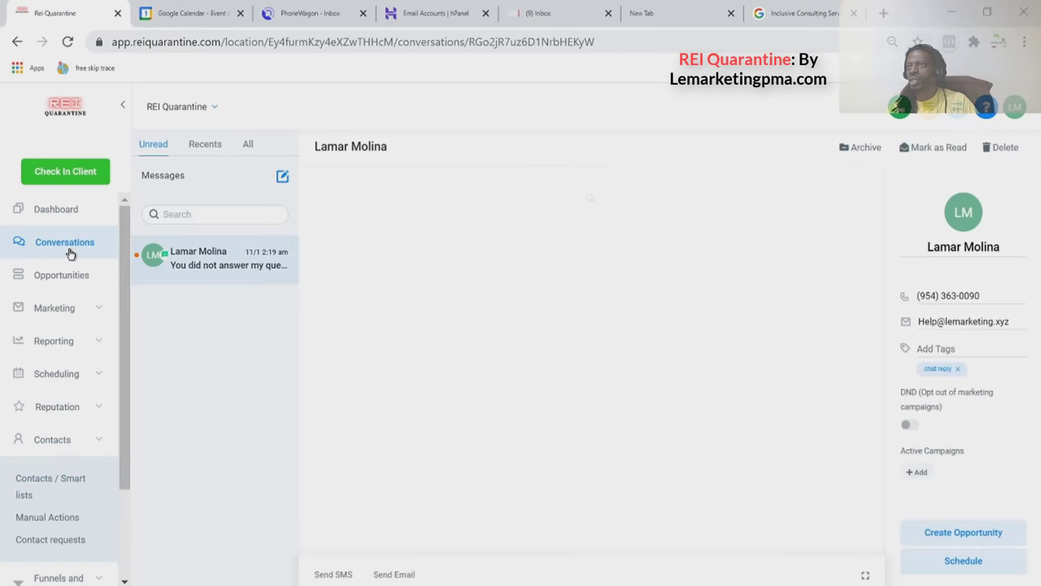
scroll(521, 358, "up", 2)
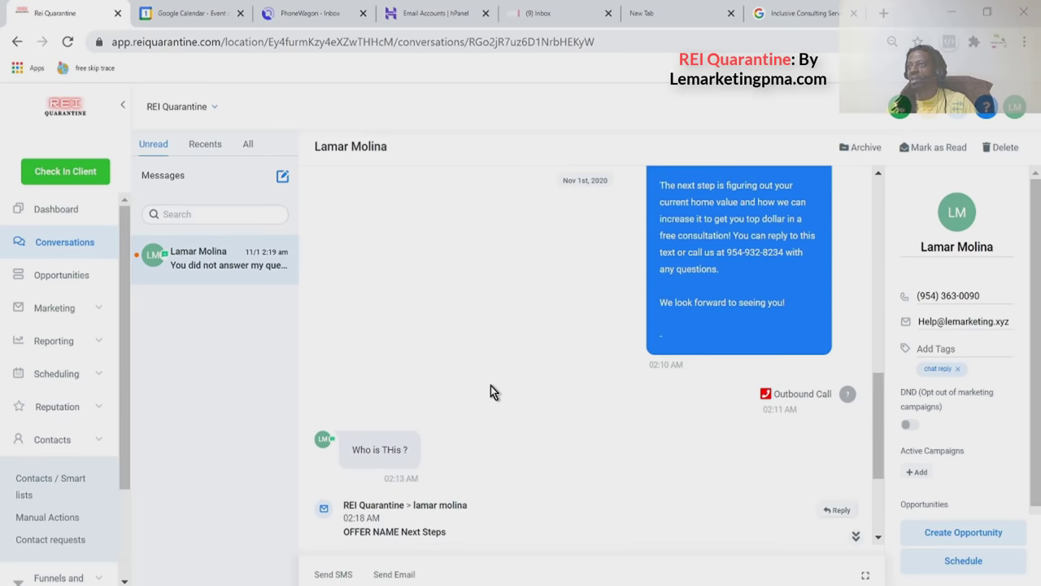
left_click(929, 155)
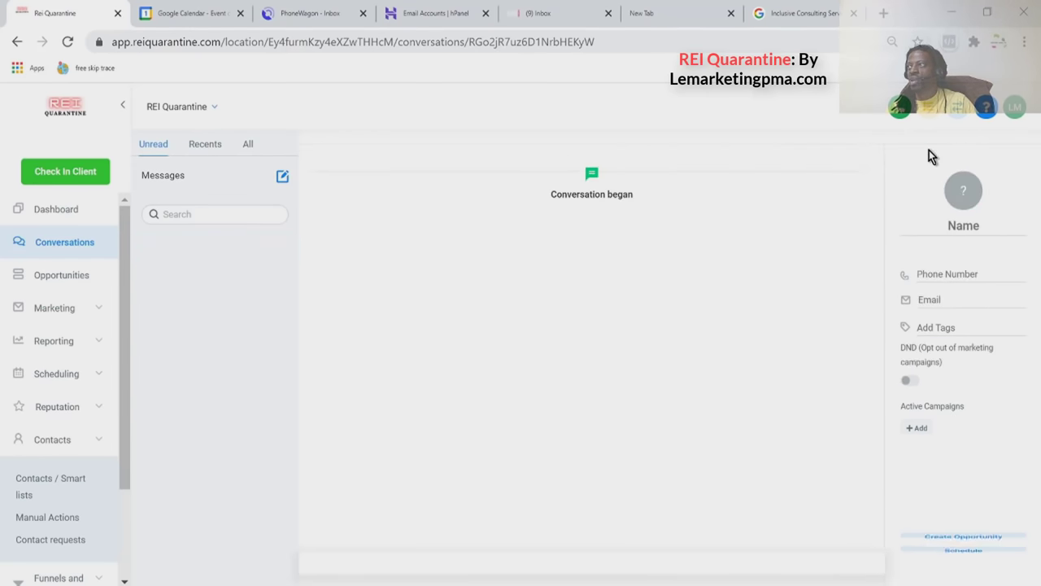
left_click(80, 283)
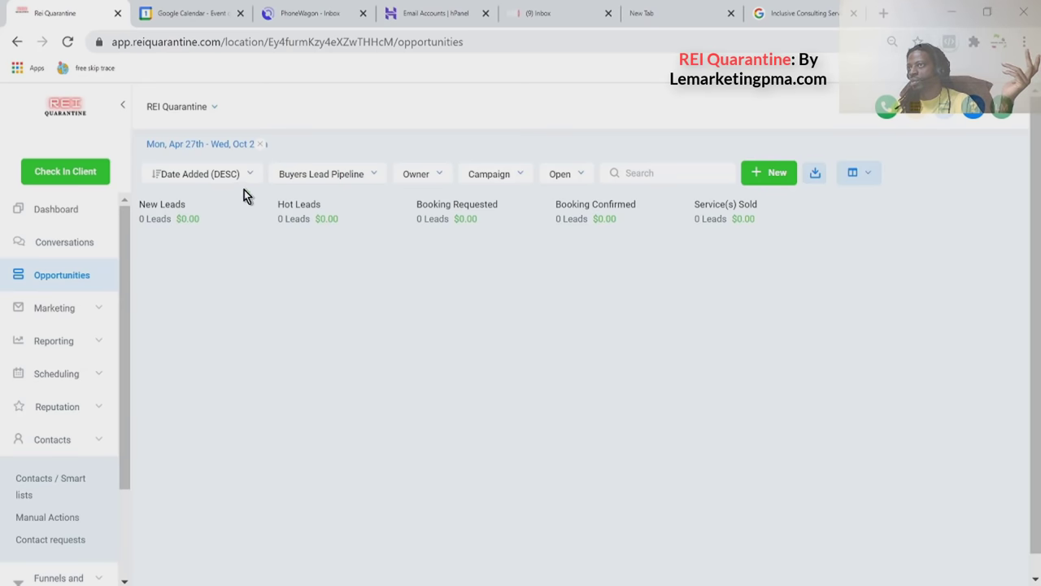
left_click(70, 306)
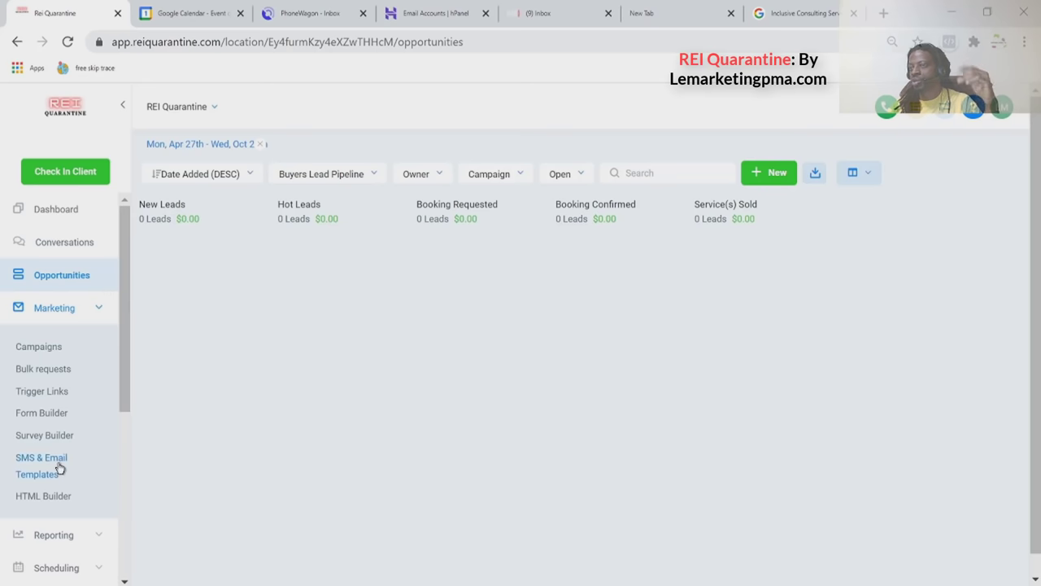
Expand the Reporting, Scheduling and Reputation sections of the sidebar.
scroll(45, 456, "down", 2)
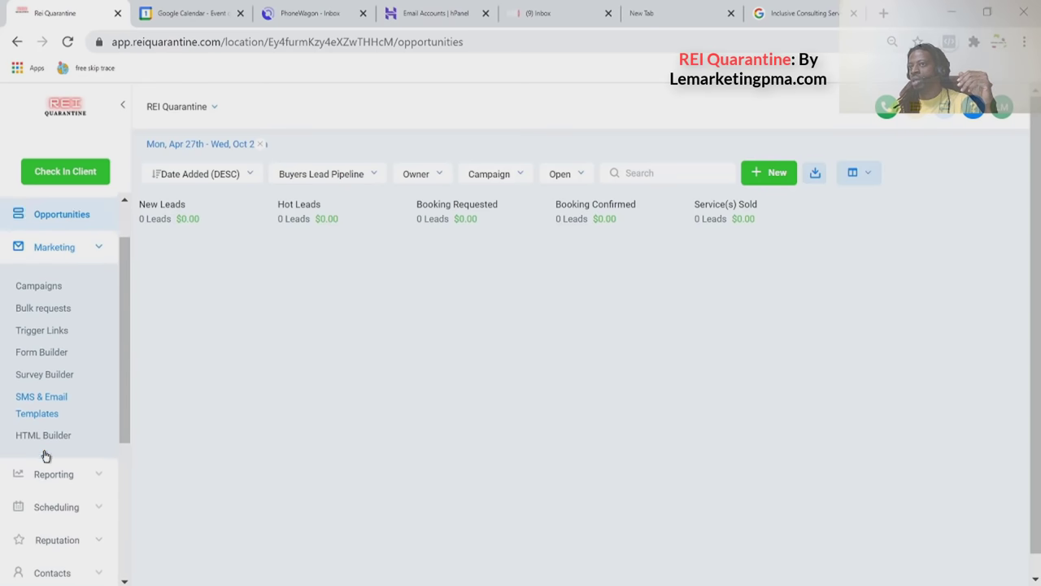
left_click(46, 454)
scroll(46, 456, "down", 3)
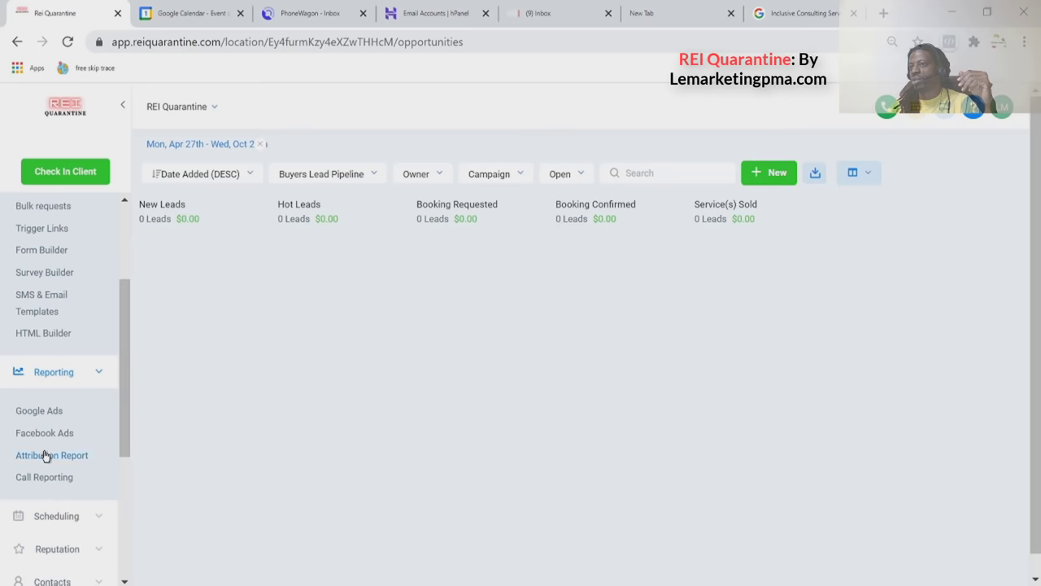
left_click(70, 358)
scroll(69, 362, "down", 2)
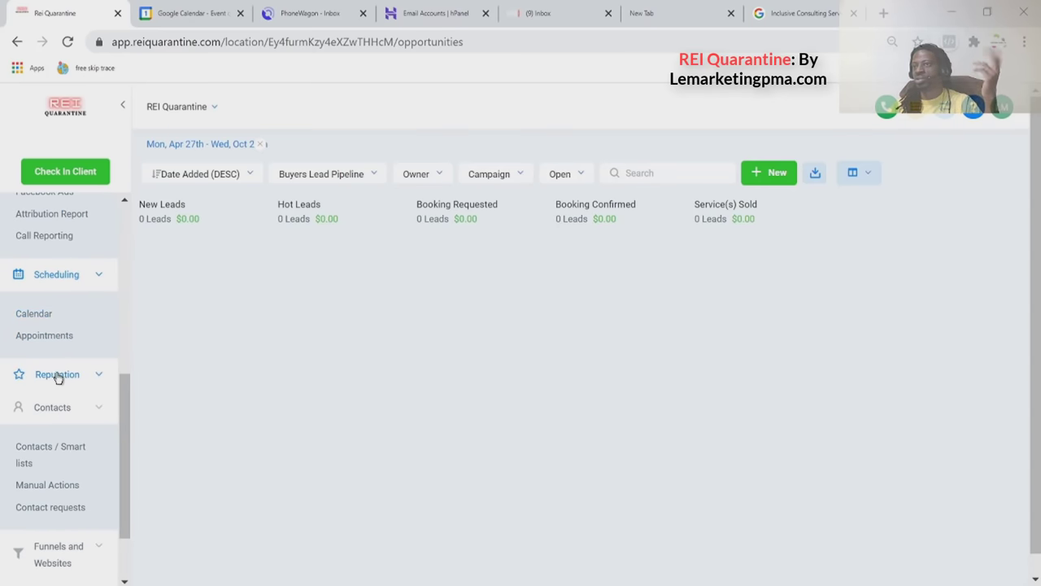
left_click(58, 374)
scroll(58, 377, "down", 1)
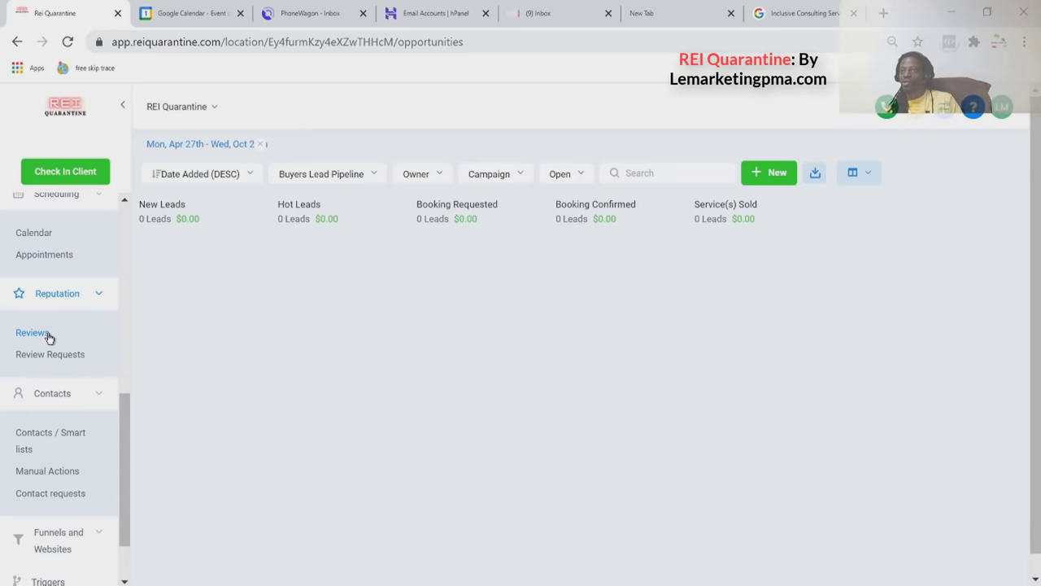
scroll(49, 337, "down", 1)
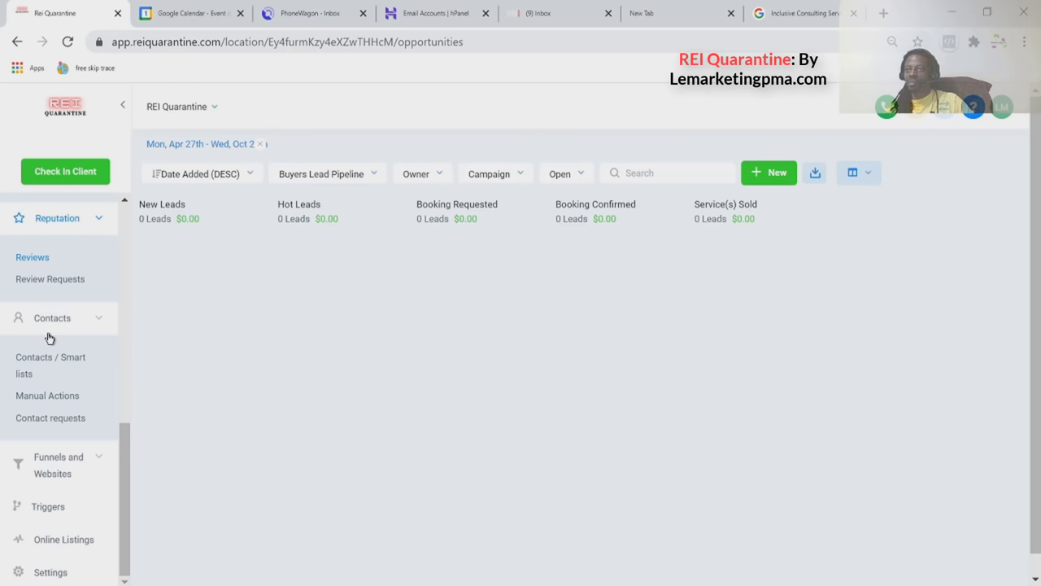
Expand Funnels and Websites and open the Funnels list.
left_click(46, 458)
scroll(46, 458, "down", 1)
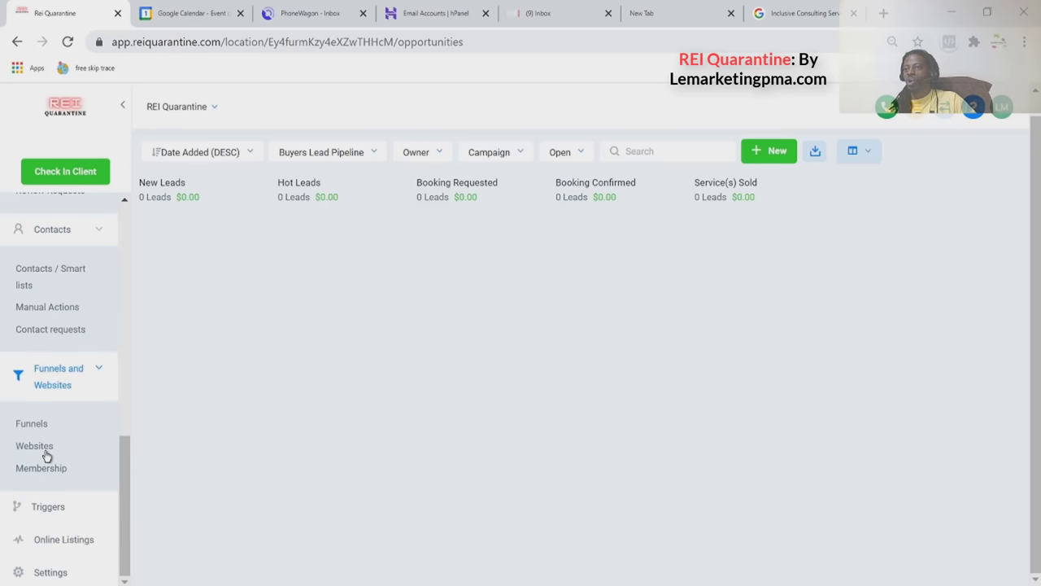
left_click(33, 424)
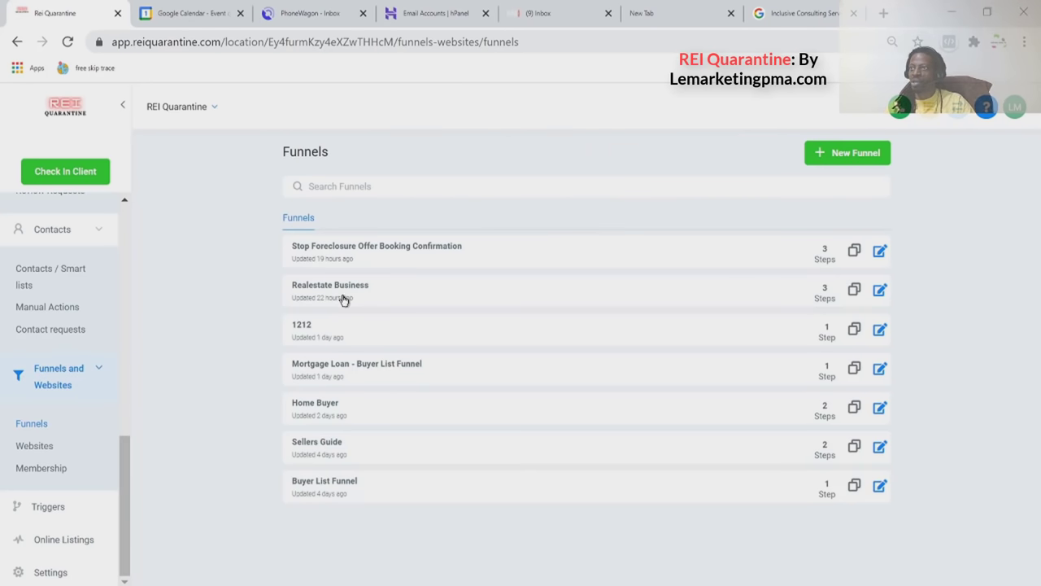
Open the Realestate Business funnel and launch its Home page at offer.reiquarantine.com/home in a new tab.
left_click(335, 294)
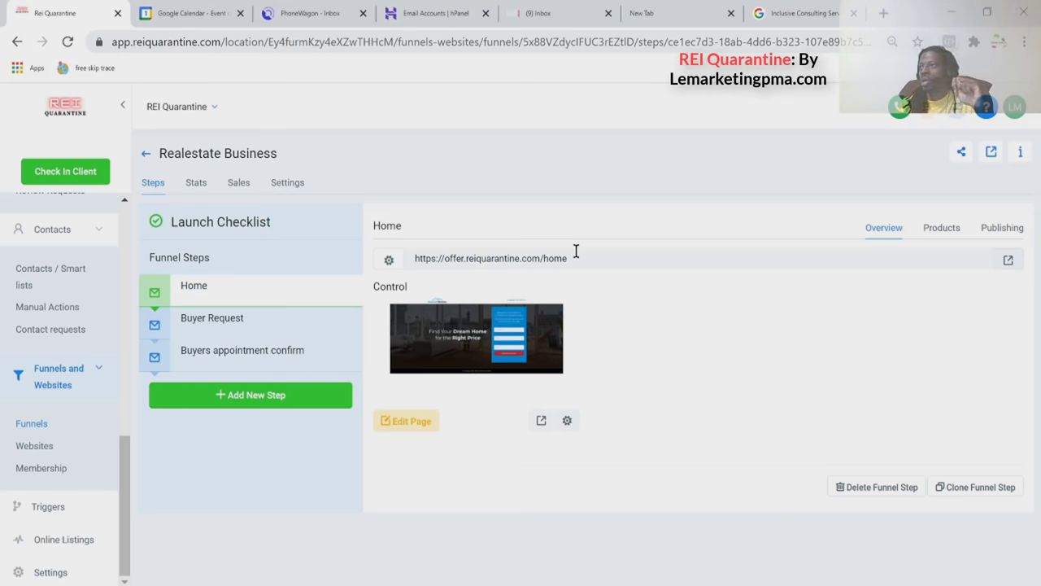
left_click_drag(576, 255, 354, 270)
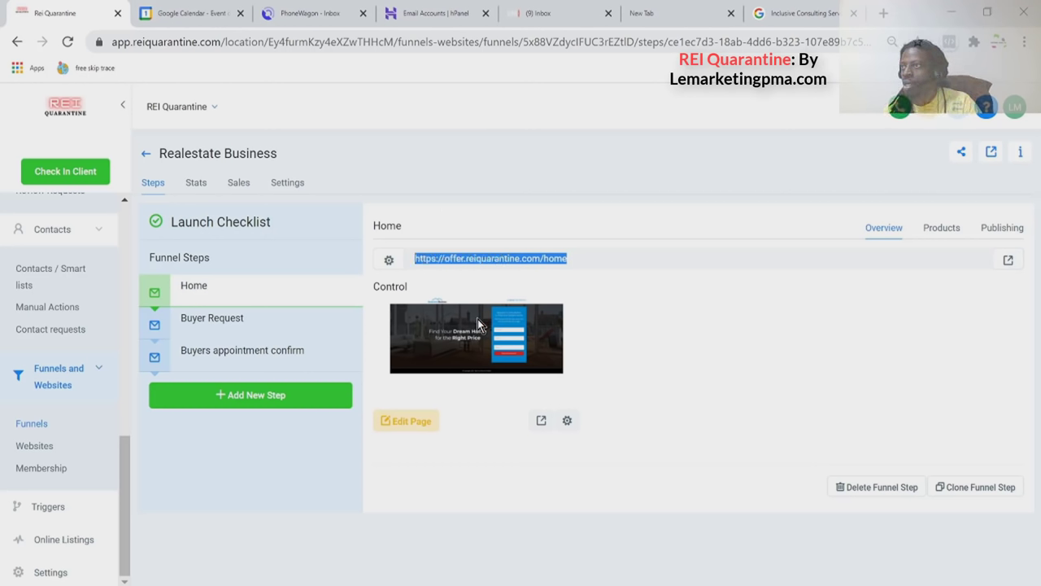
left_click(542, 420)
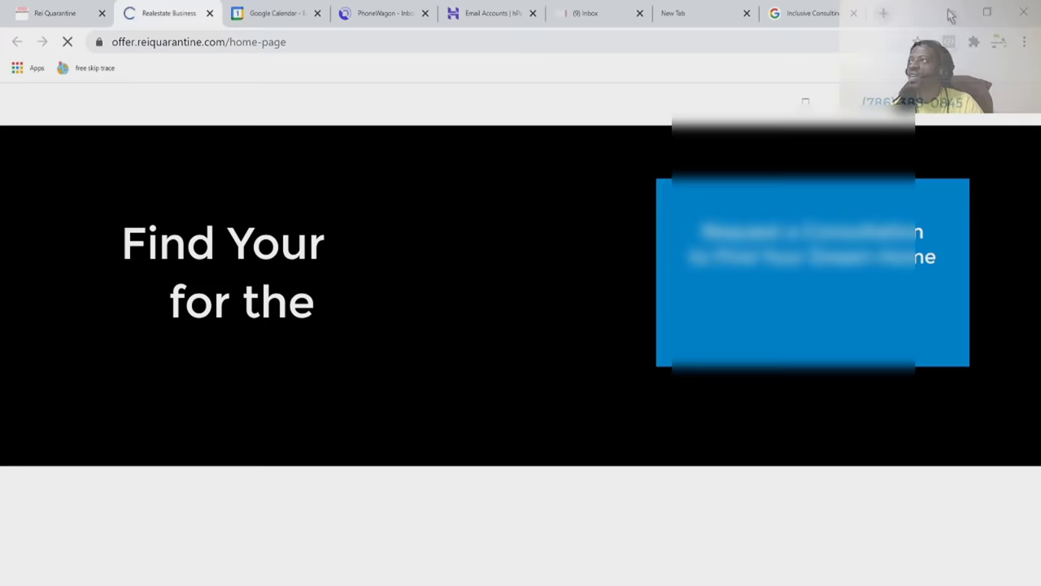
Scroll through the 'Find Your Dream Home for the Right Price' page and submit its consultation form.
scroll(456, 303, "down", 3)
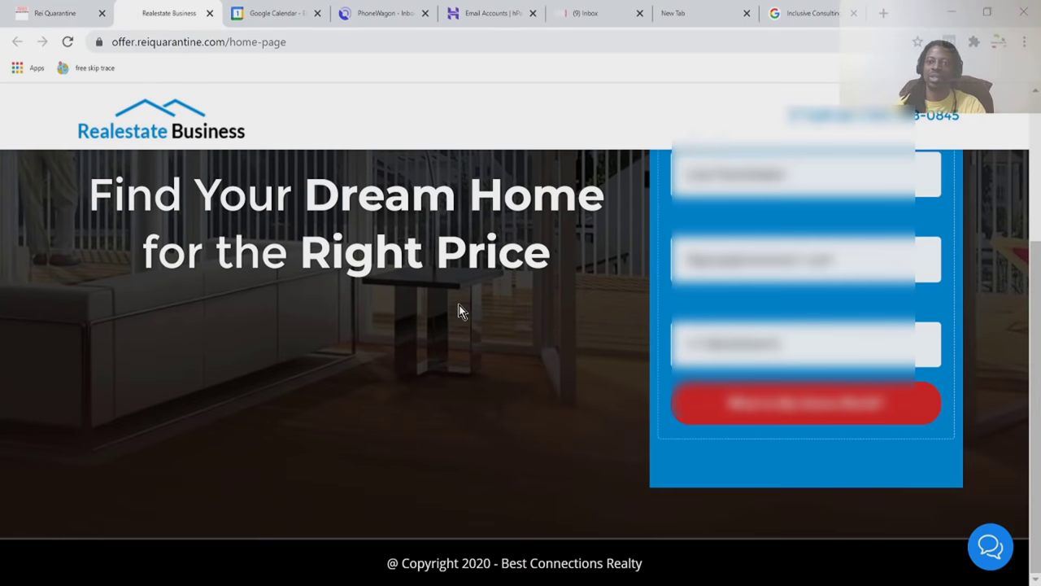
scroll(459, 305, "up", 3)
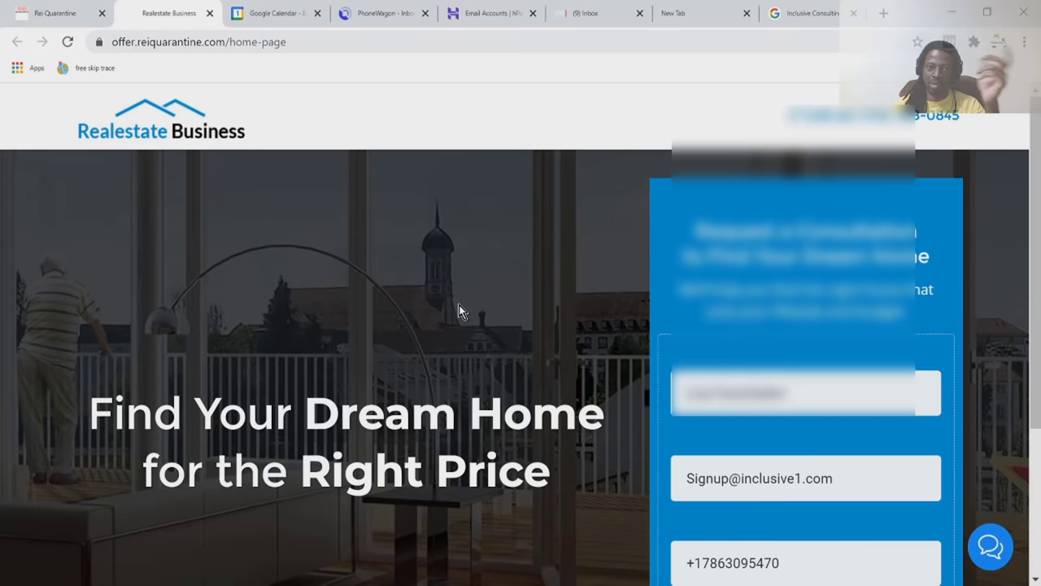
scroll(459, 305, "down", 3)
scroll(459, 305, "up", 3)
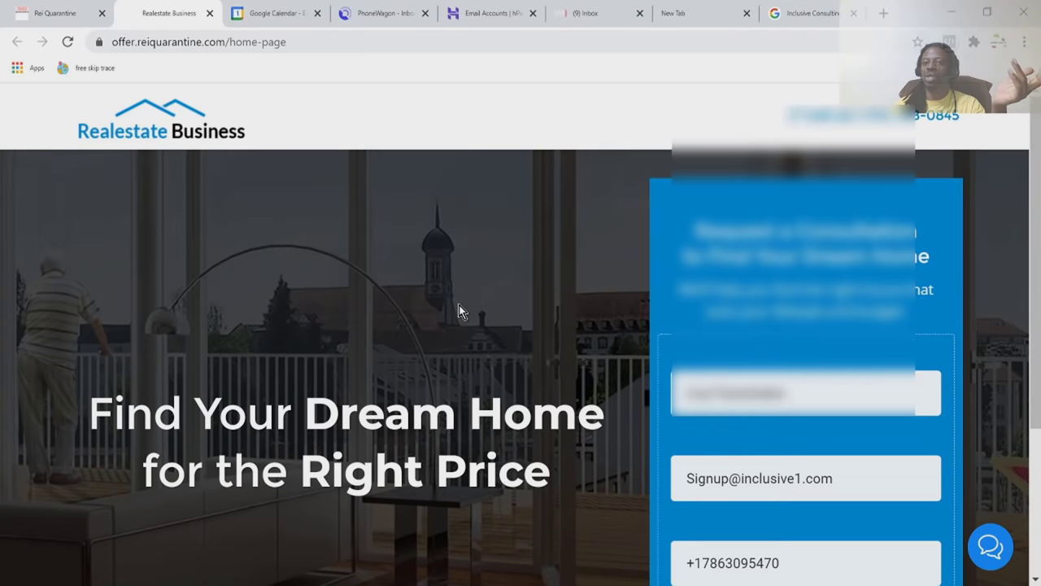
scroll(459, 305, "down", 3)
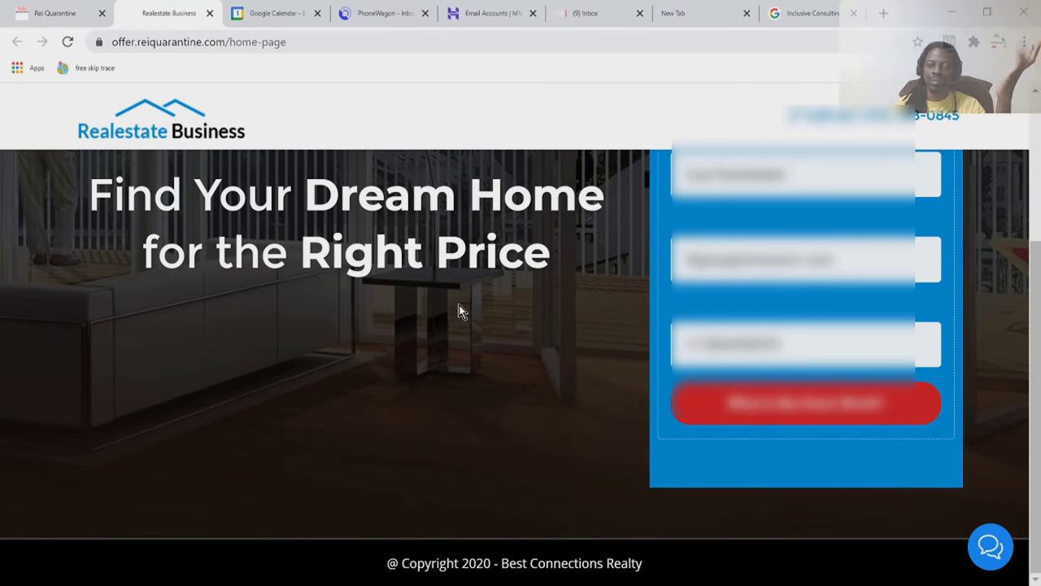
scroll(459, 305, "up", 3)
scroll(459, 305, "down", 3)
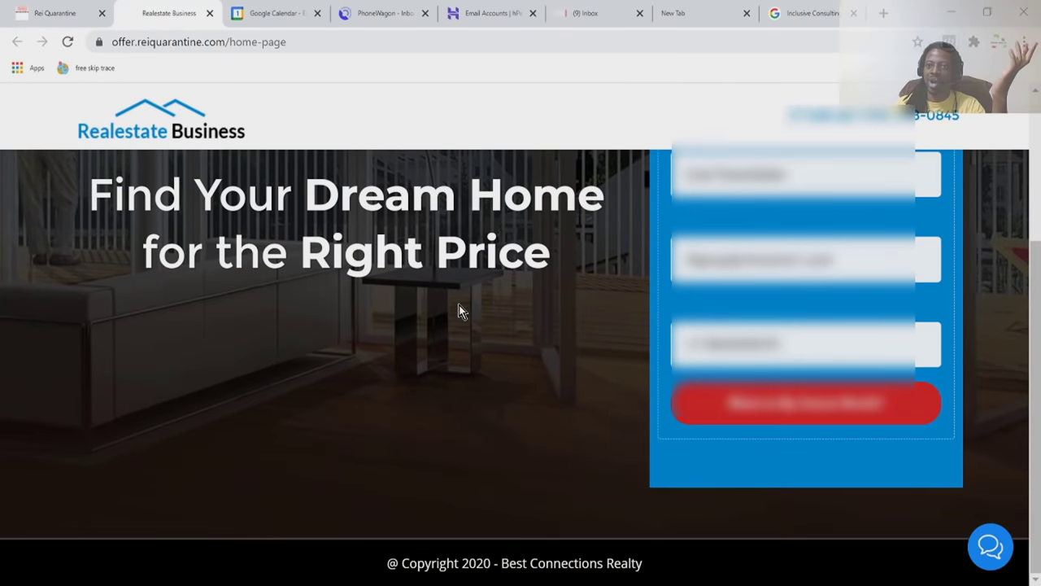
left_click(754, 415)
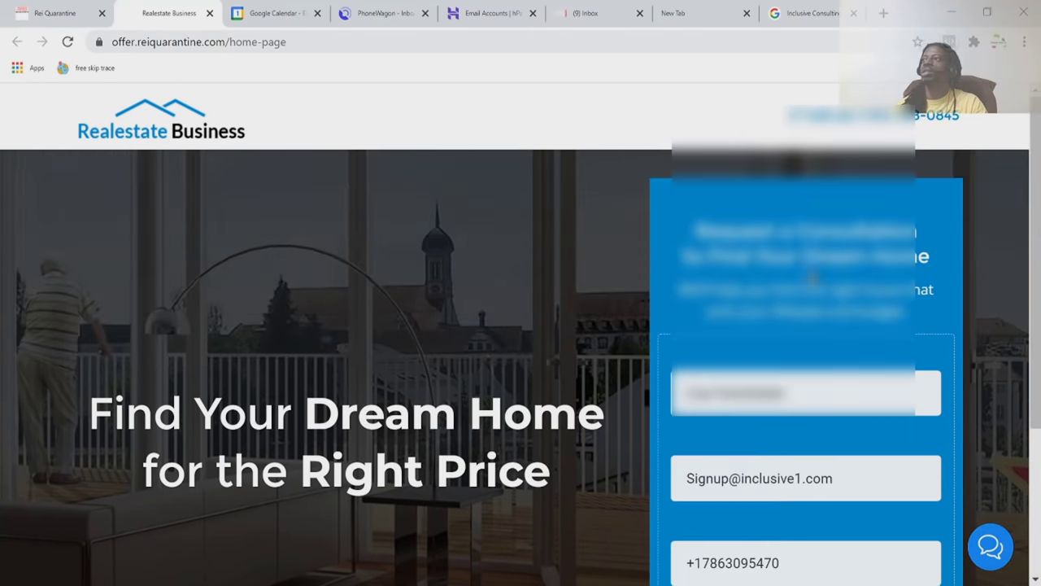
Close the Inclusive Consulting search tab and the blank new tab.
left_click(840, 16)
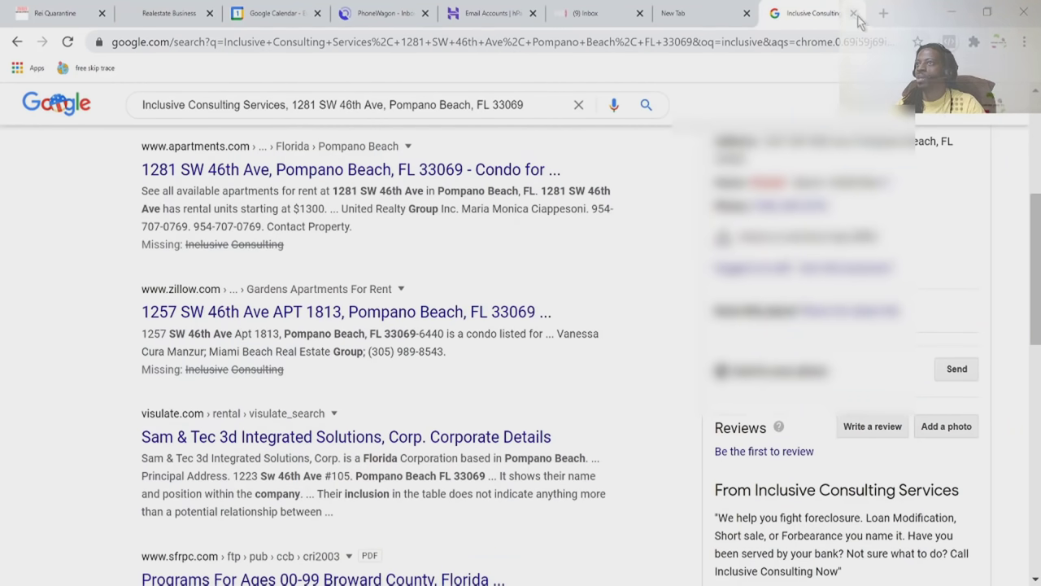
left_click(854, 14)
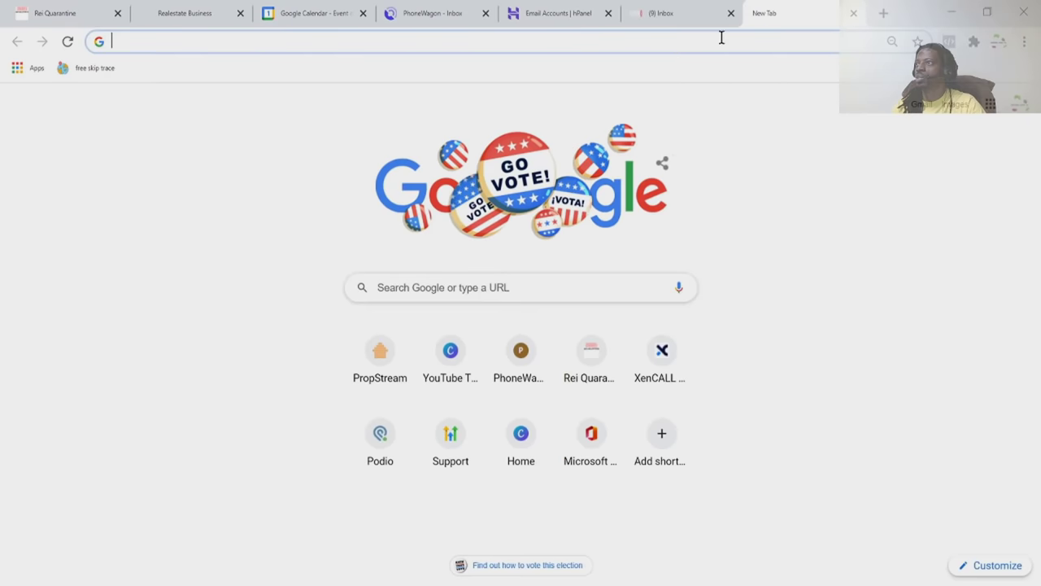
left_click(854, 14)
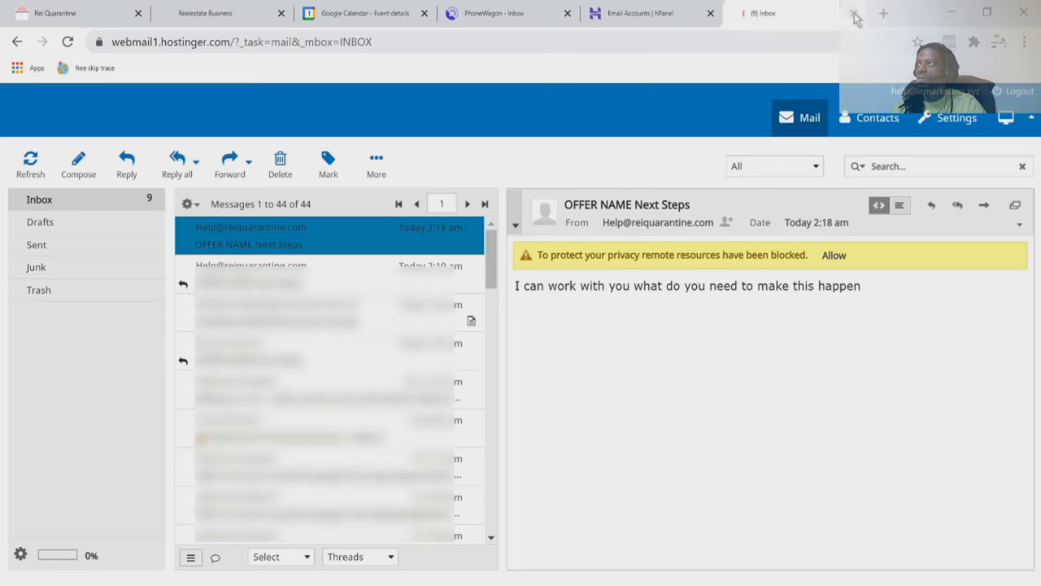
Close the Google Calendar event tab and return to the REI Quarantine funnel.
left_click(637, 18)
left_click(516, 14)
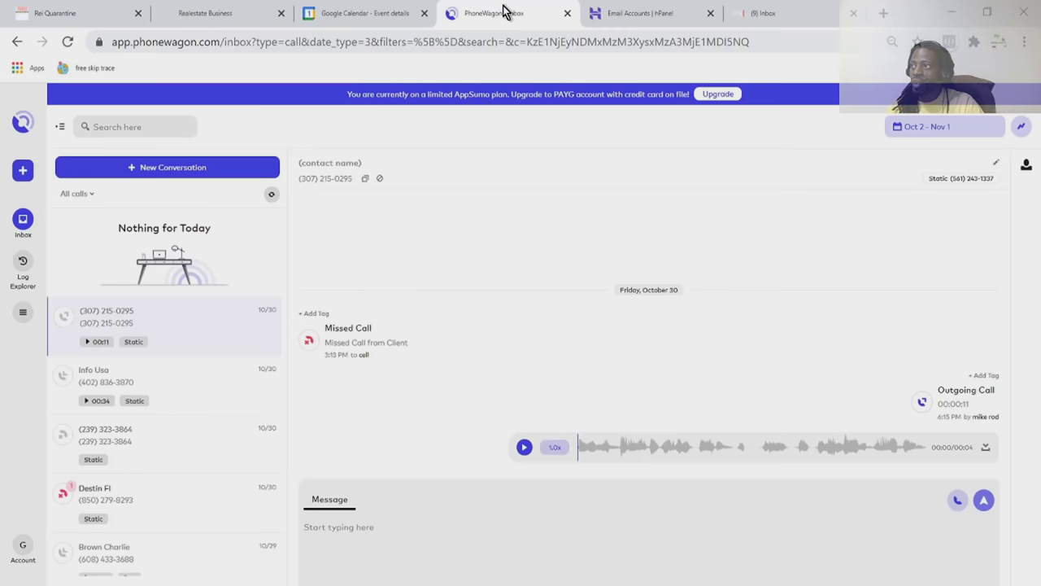
left_click(365, 22)
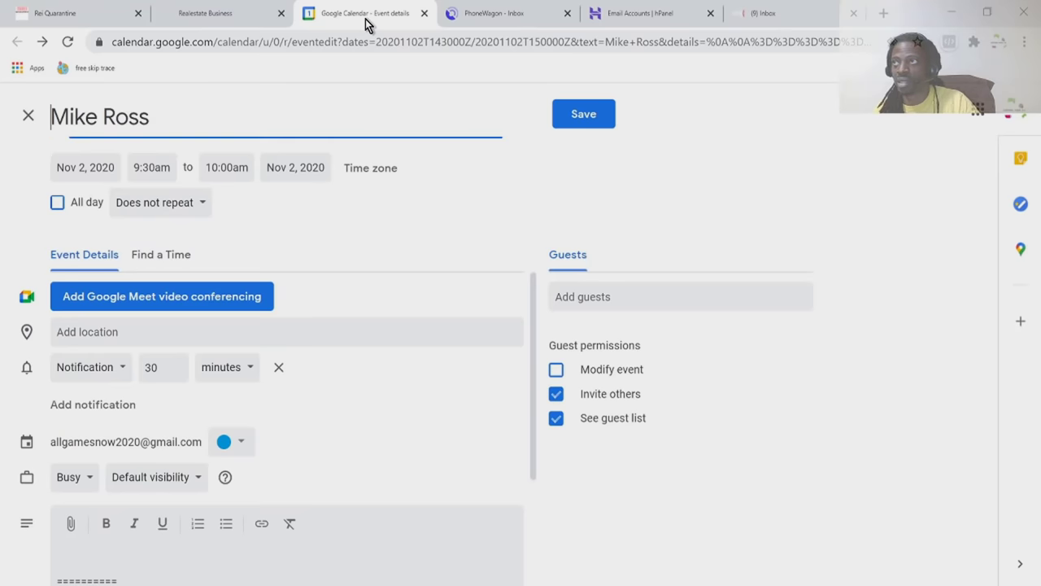
left_click(424, 14)
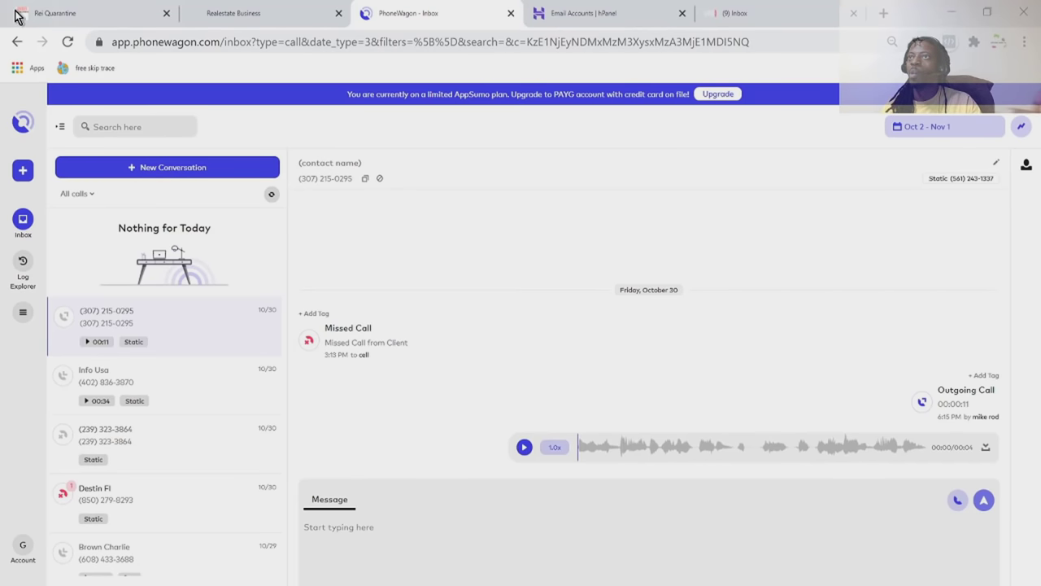
left_click(40, 15)
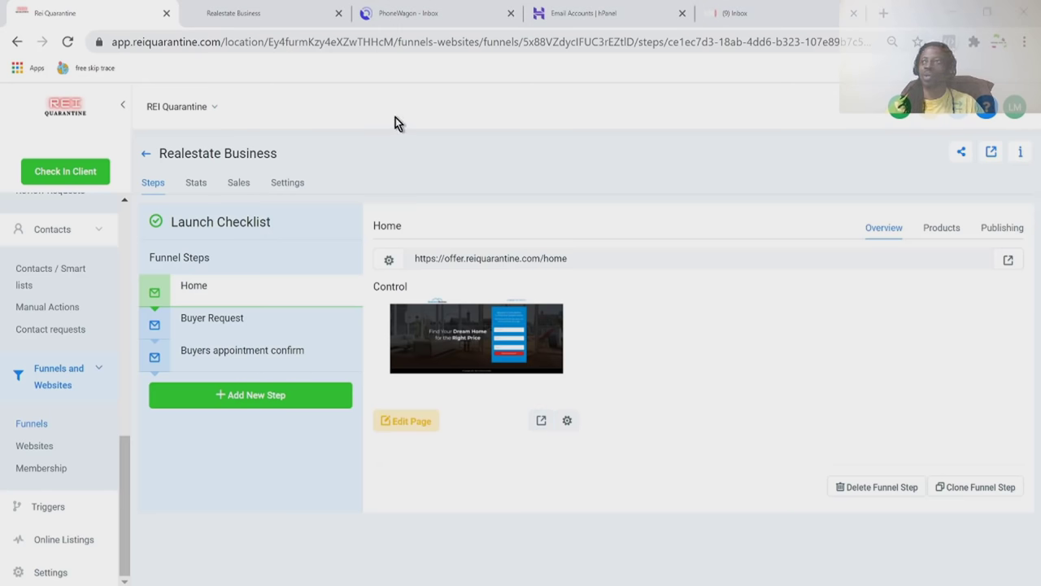
left_click_drag(122, 459, 141, 103)
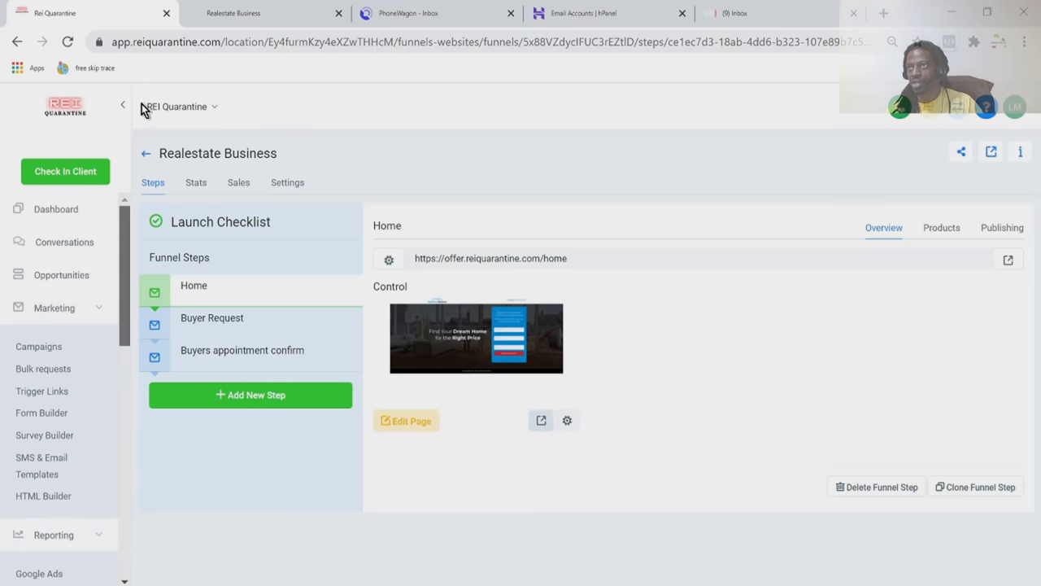